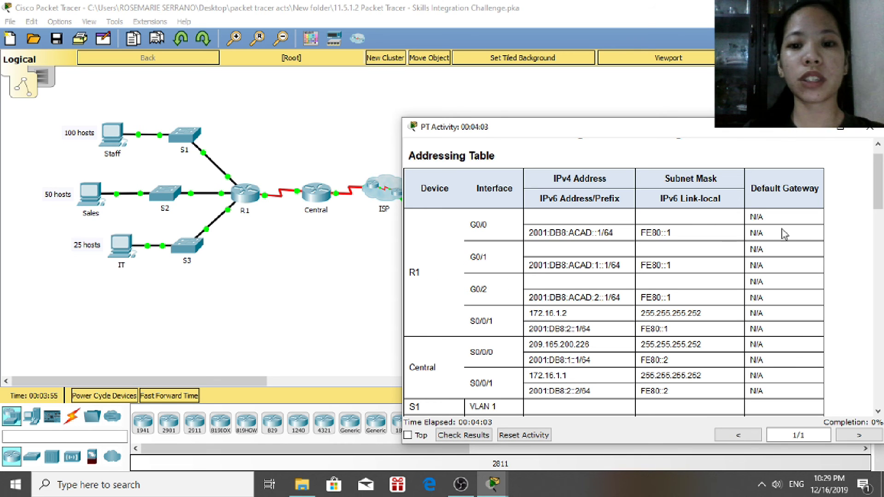
# Scroll the activity instructions past the Addressing Table to the Scenario / Background and IPv4 Addressing requirements
pyautogui.moveTo(881, 196); pyautogui.dragTo(875, 289)
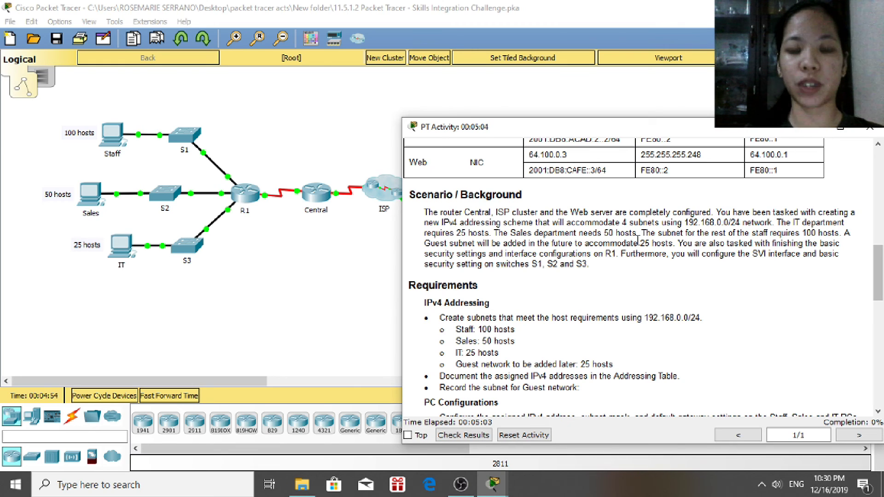
# Scroll the instructions further down to show the PC Configurations and R1 Configurations requirements
pyautogui.moveTo(880, 273); pyautogui.dragTo(882, 300)
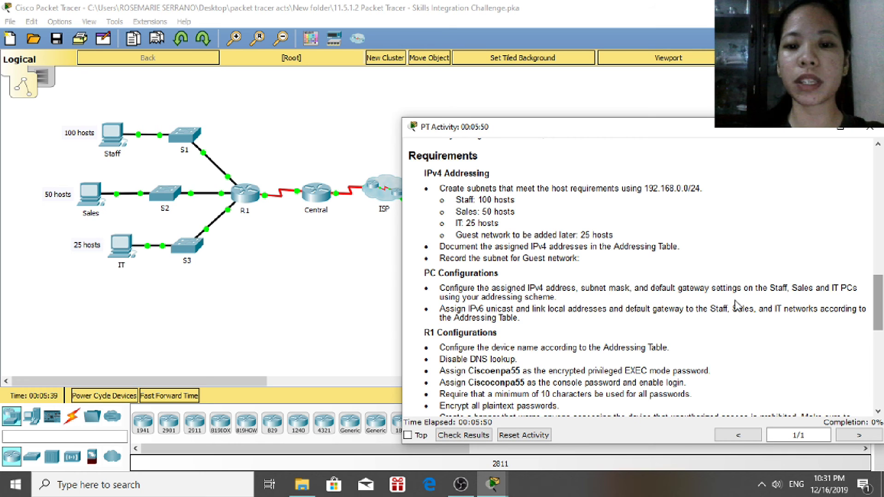
pyautogui.scroll(-3, 880, 289)
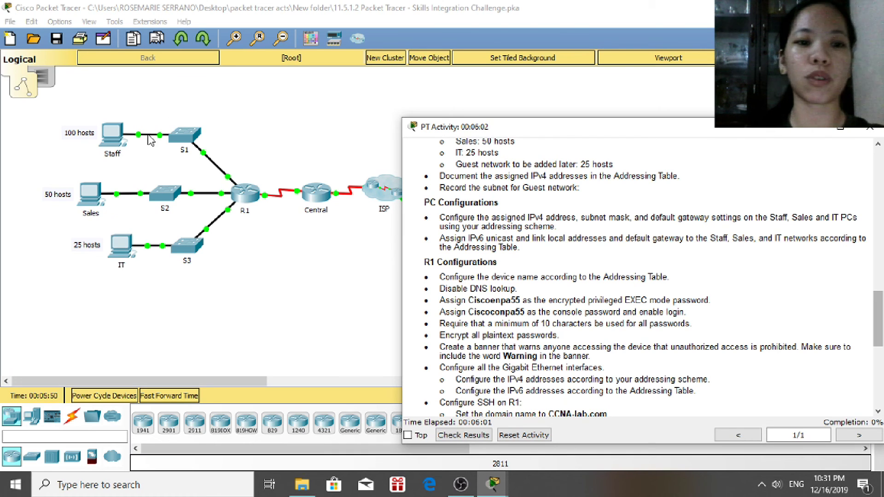
# Open the Staff PC window and keep the activity instructions always on top
pyautogui.click(119, 138)
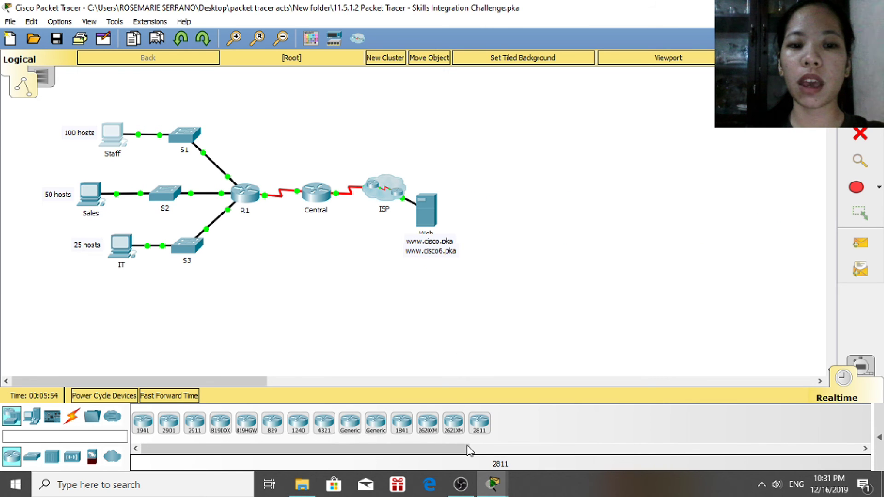
pyautogui.click(493, 491)
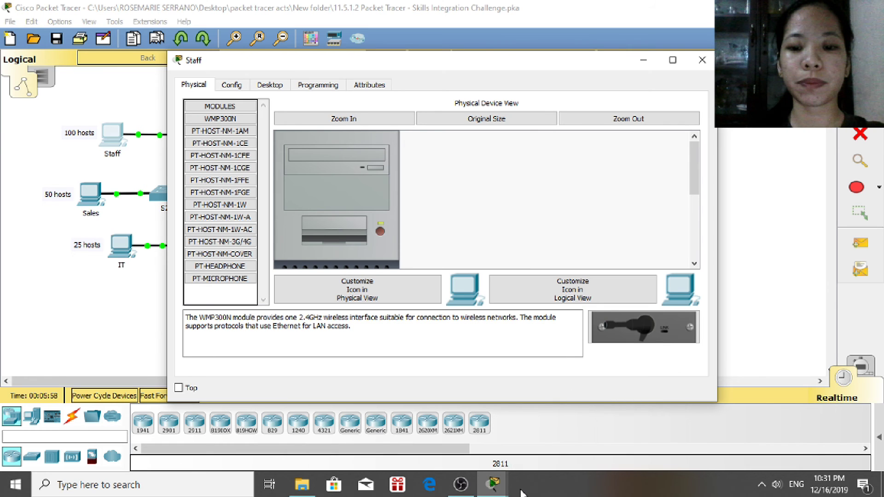
pyautogui.moveTo(492, 488)
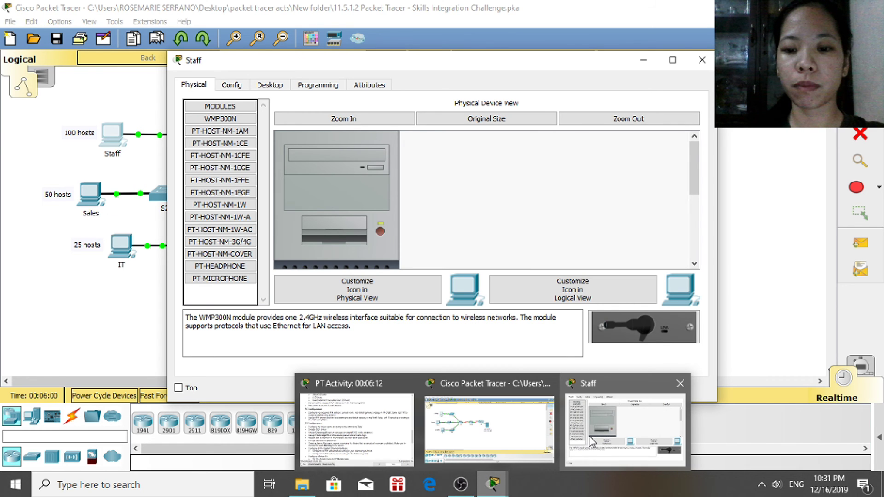
pyautogui.click(410, 440)
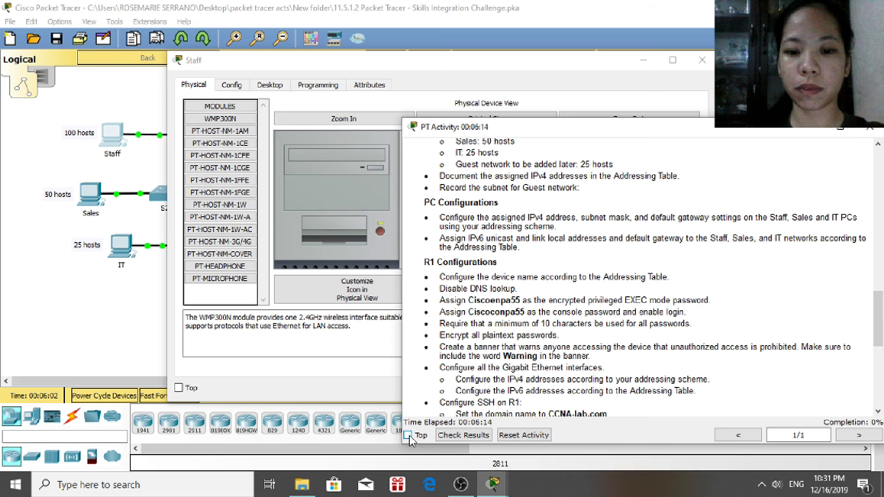
pyautogui.click(408, 435)
pyautogui.moveTo(487, 61); pyautogui.dragTo(334, 59)
# Enter Staff PC static address 192.168.0.3 with mask 255.255.255.192, then close the window
pyautogui.click(115, 68)
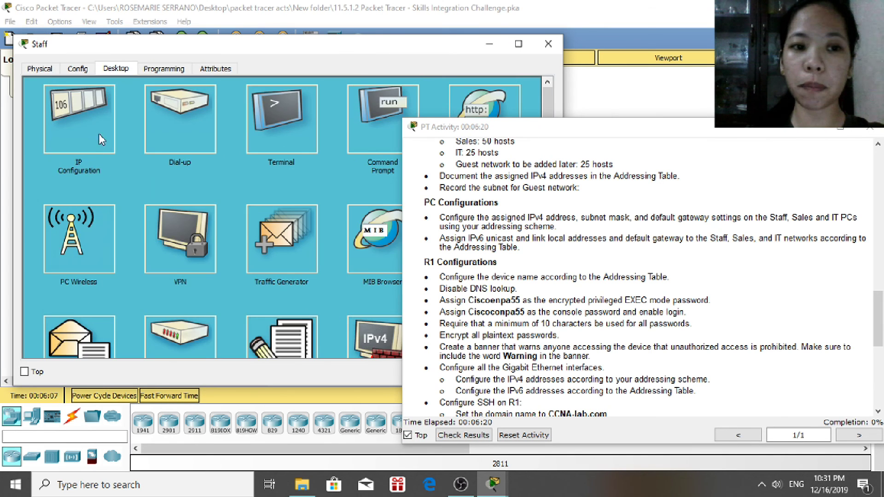
pyautogui.click(101, 145)
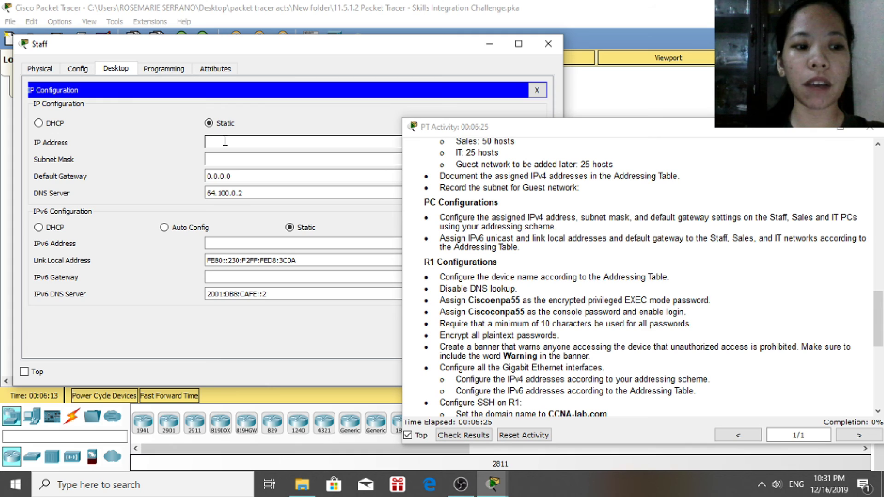
pyautogui.write('192.')
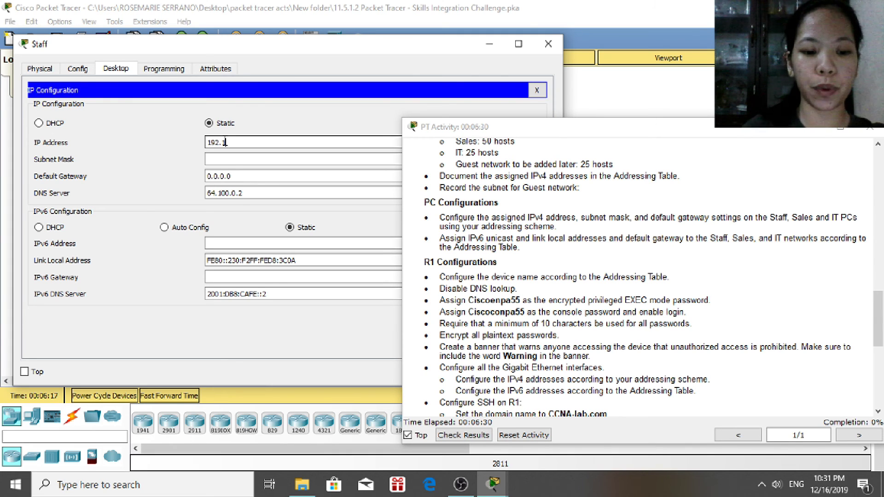
pyautogui.write('168')
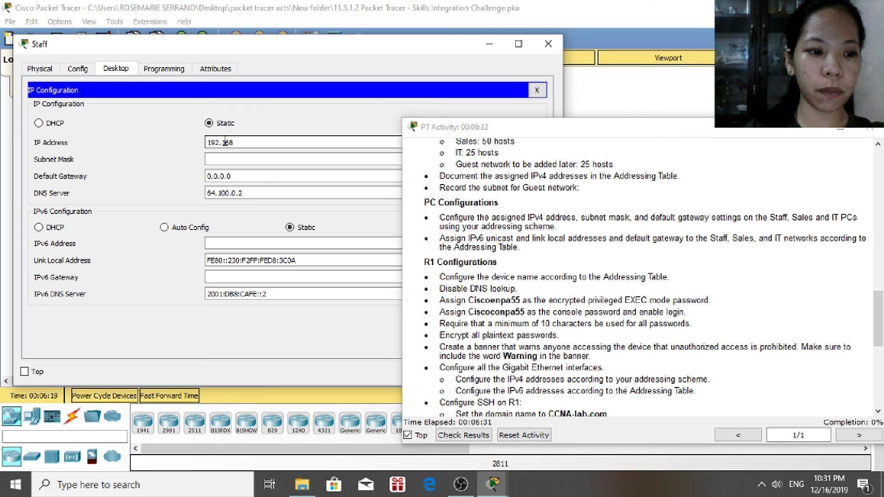
pyautogui.write('.0.3')
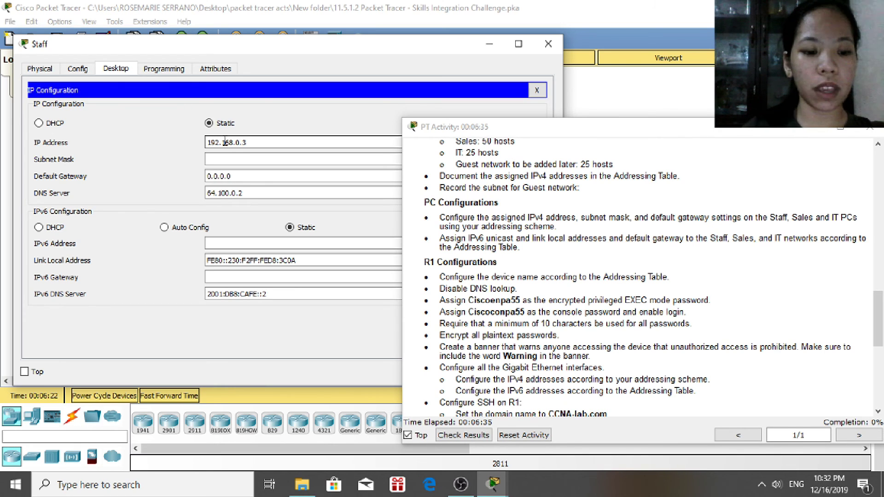
pyautogui.press('Tab')
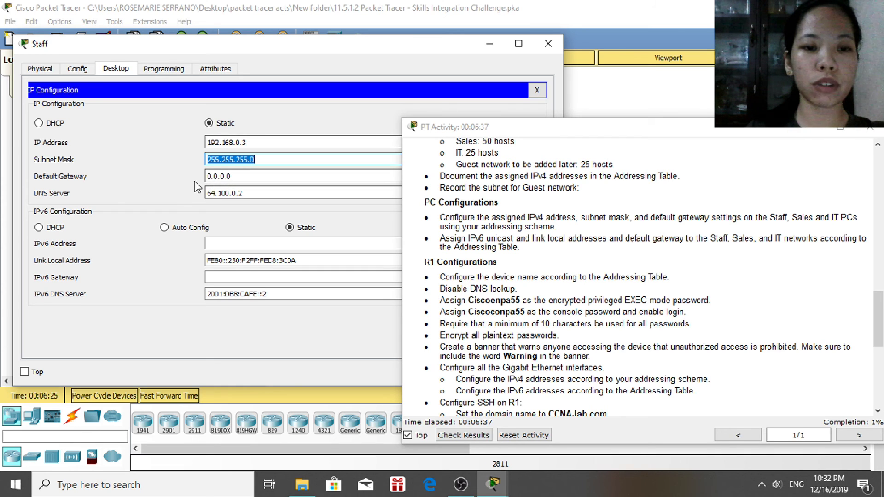
pyautogui.click(290, 159)
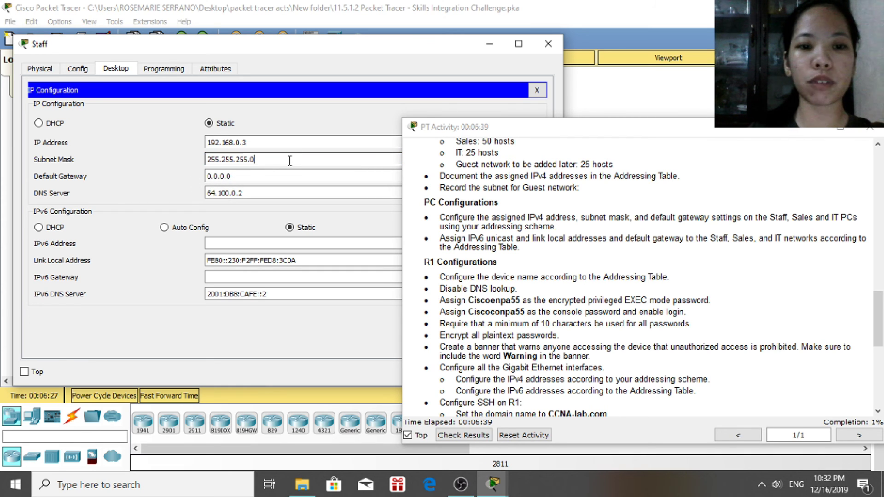
pyautogui.write('192')
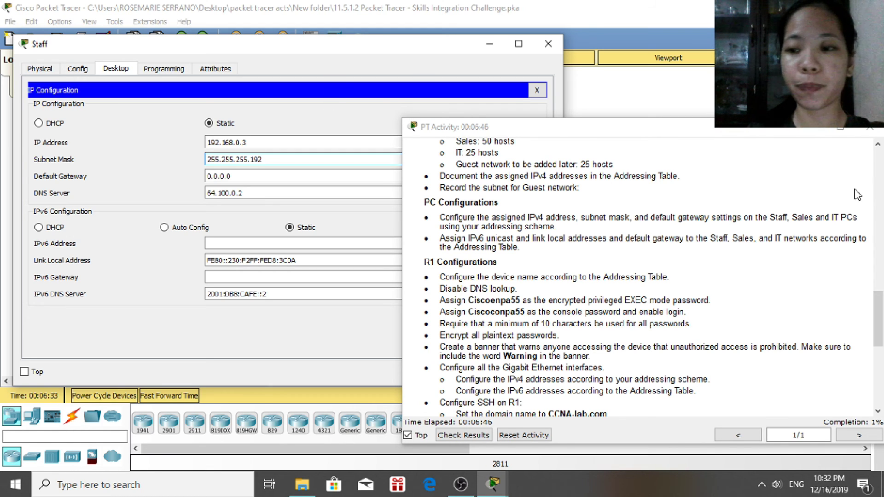
pyautogui.click(879, 152)
pyautogui.scroll(2, 880, 152)
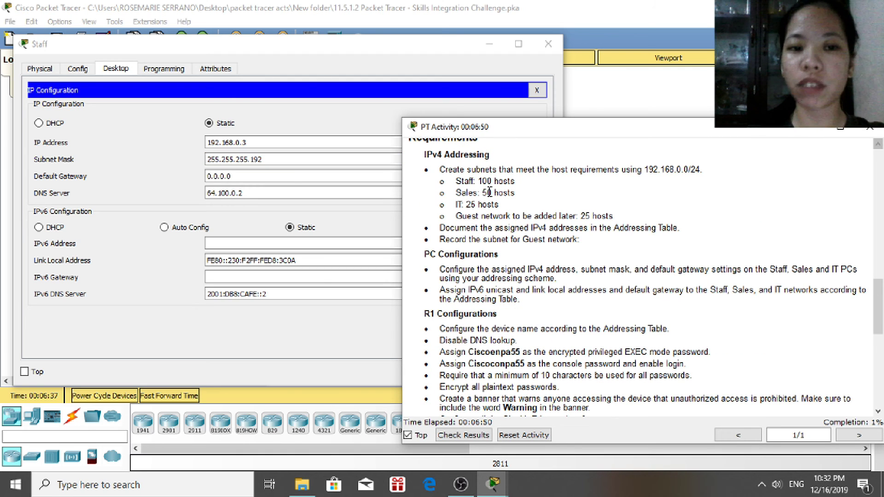
pyautogui.click(295, 158)
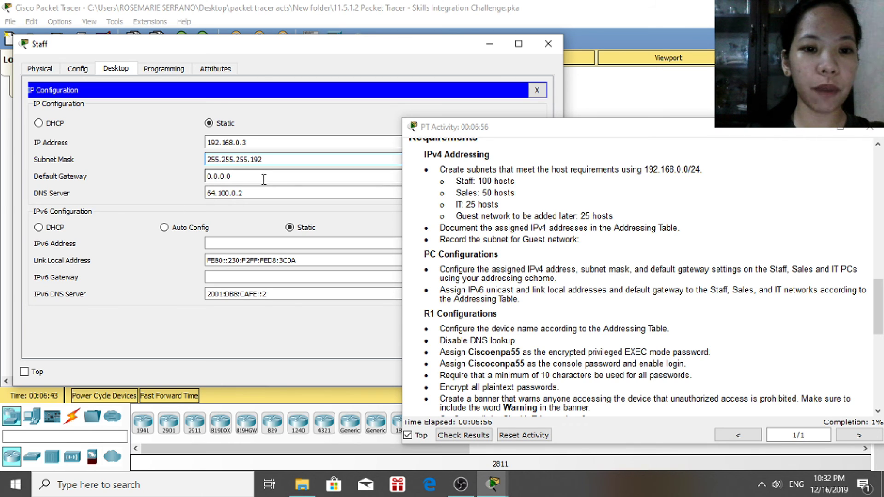
pyautogui.press('Tab')
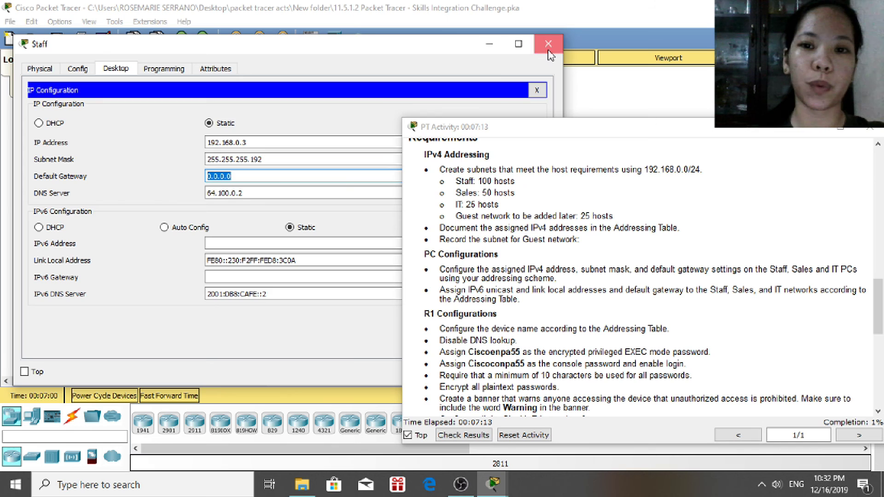
pyautogui.click(548, 50)
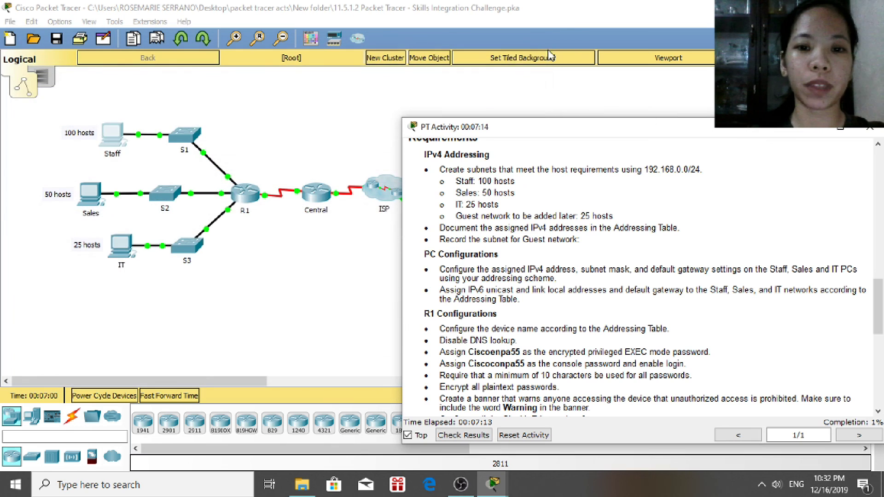
# Open the Sales PC's Desktop IP Configuration
pyautogui.click(97, 202)
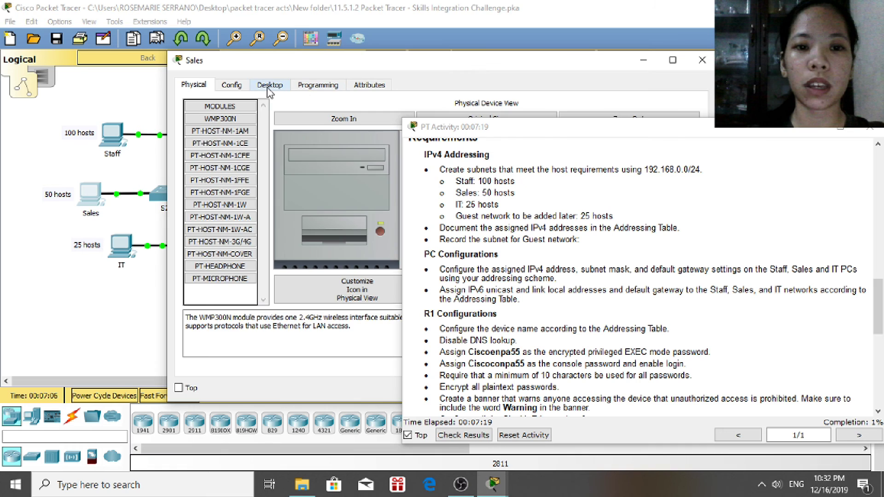
pyautogui.click(269, 85)
pyautogui.moveTo(276, 56); pyautogui.dragTo(236, 53)
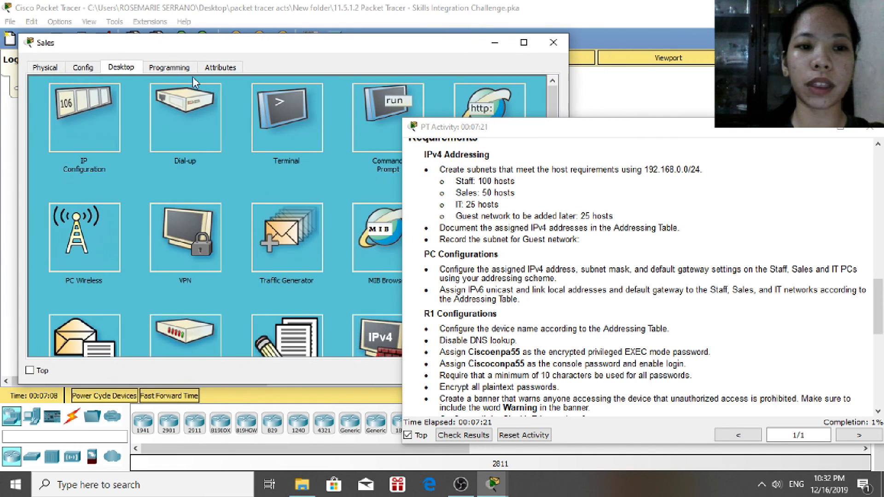
pyautogui.click(80, 123)
# Enter address 192.168.0.131, change the mask to 255.255.255.192, and close the window
pyautogui.click(240, 140)
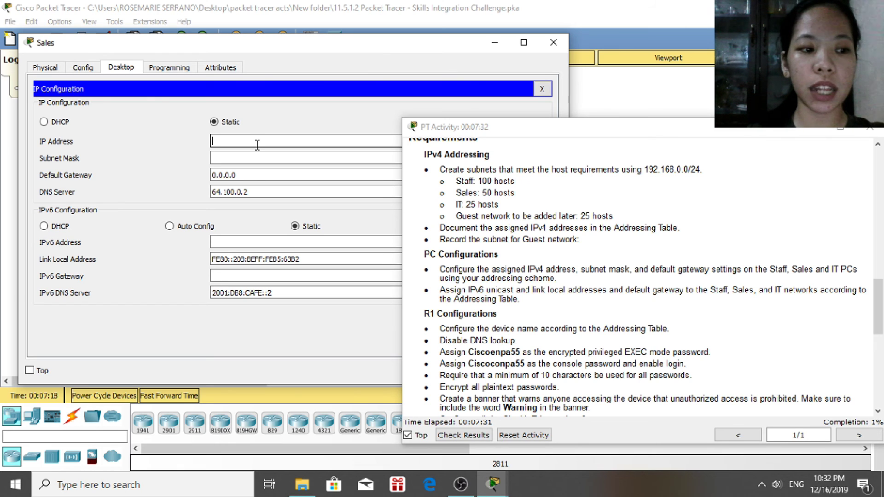
pyautogui.write('1')
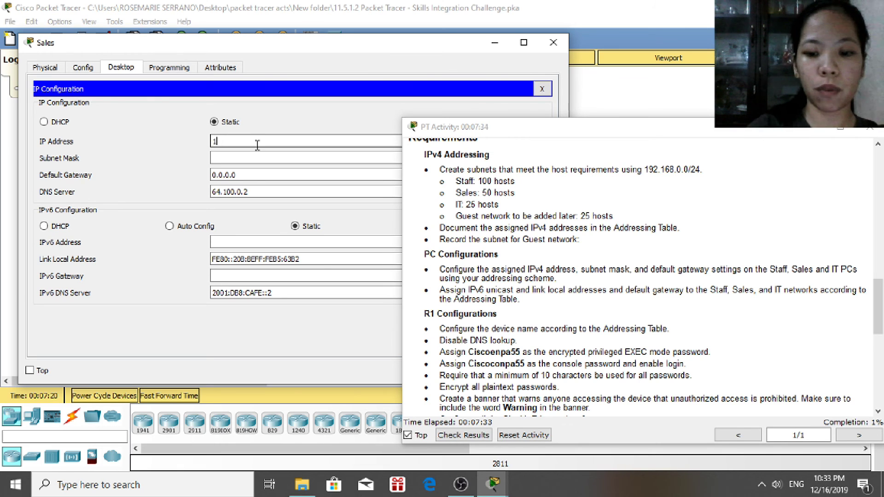
pyautogui.write('92.1')
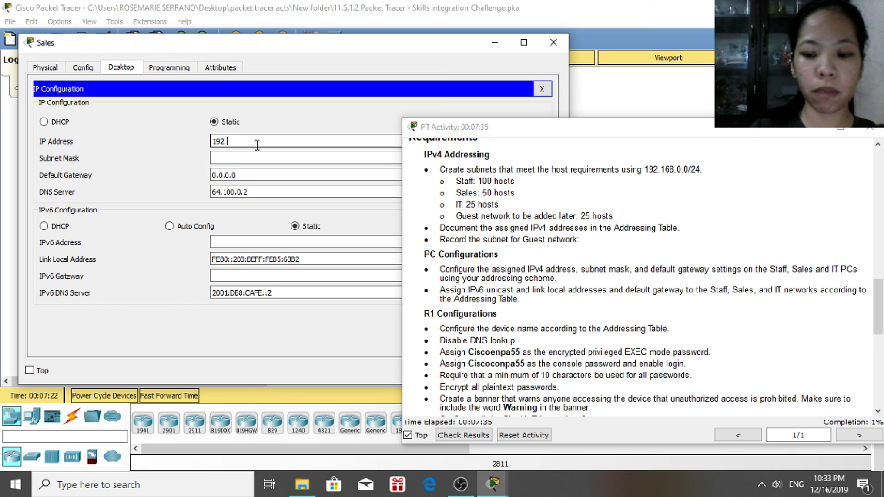
pyautogui.write('68')
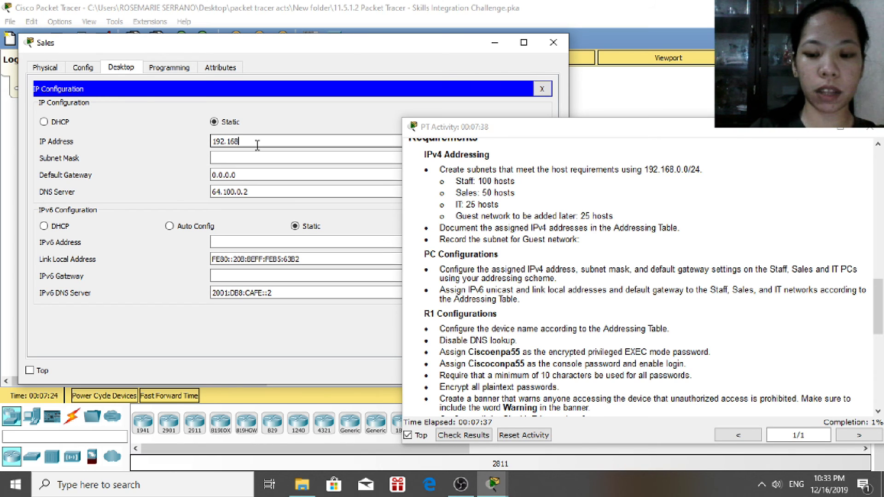
pyautogui.write('.0.')
pyautogui.write('129')
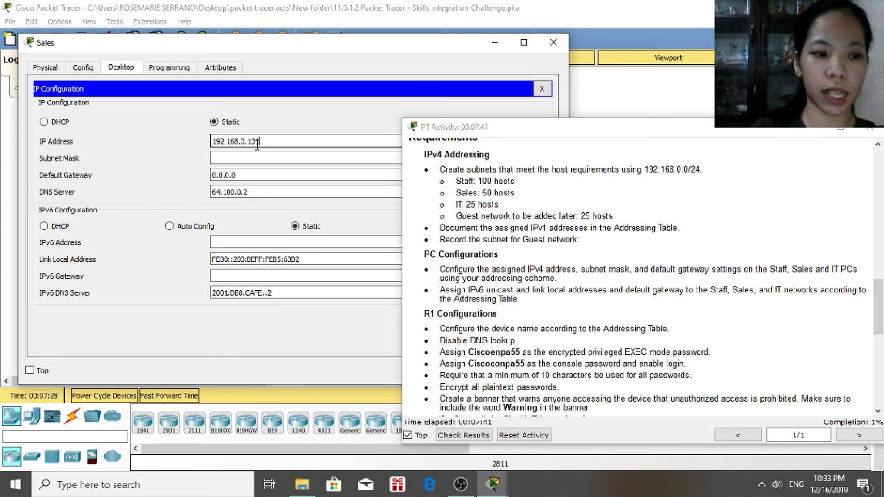
pyautogui.click(268, 159)
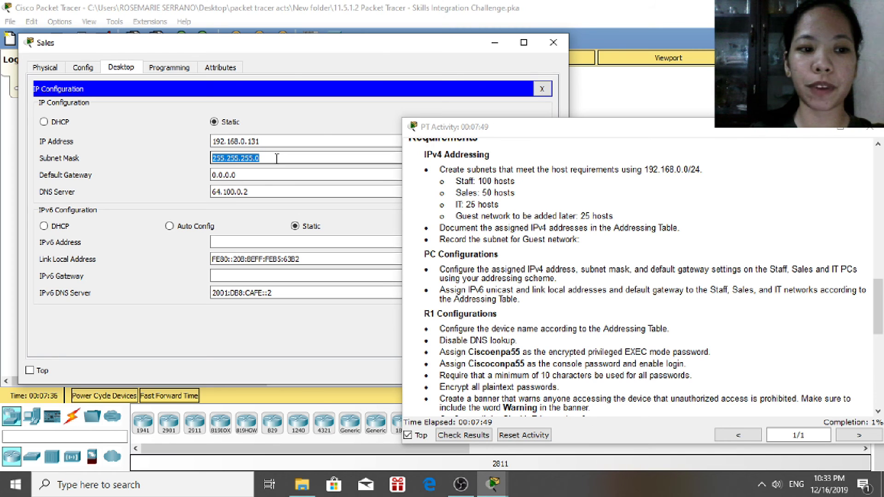
pyautogui.click(276, 158)
pyautogui.press('BackSpace')
pyautogui.write('192')
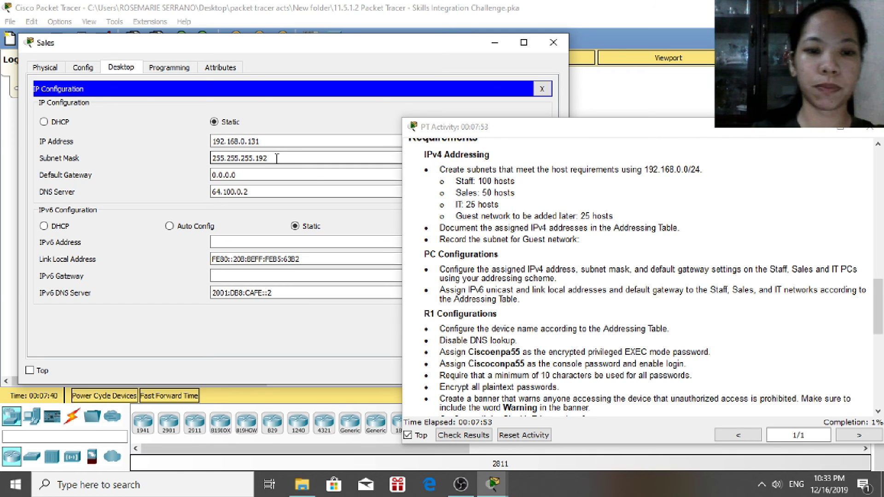
pyautogui.click(560, 48)
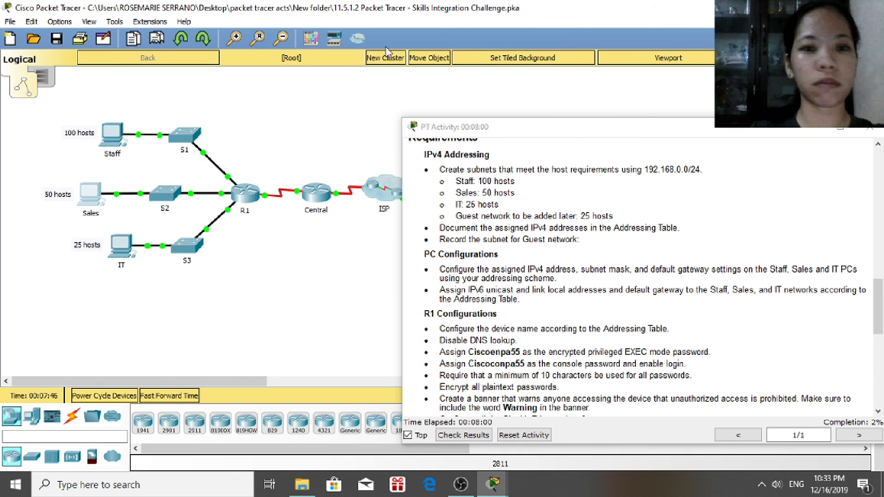
# Enter the IT PC's IPv4 address 192.168.0.195 in its IP Configuration
pyautogui.click(115, 132)
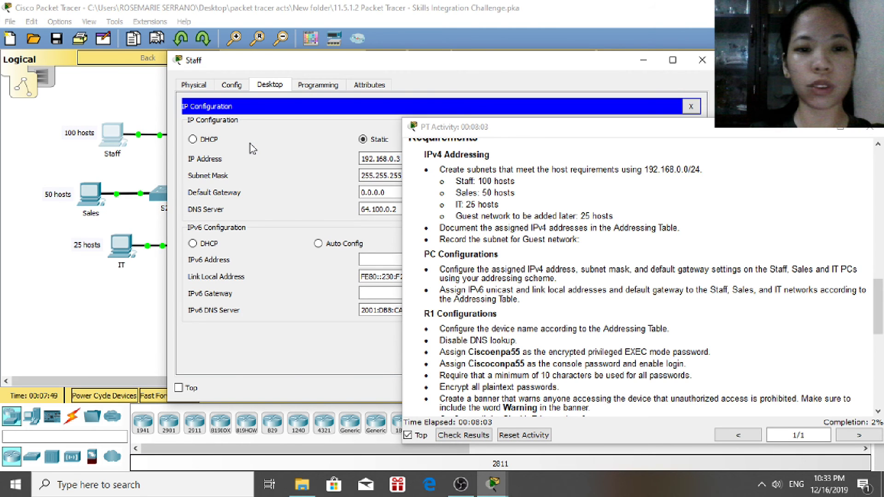
pyautogui.moveTo(250, 60); pyautogui.dragTo(97, 44)
pyautogui.click(300, 159)
pyautogui.press('BackSpace')
pyautogui.write('12')
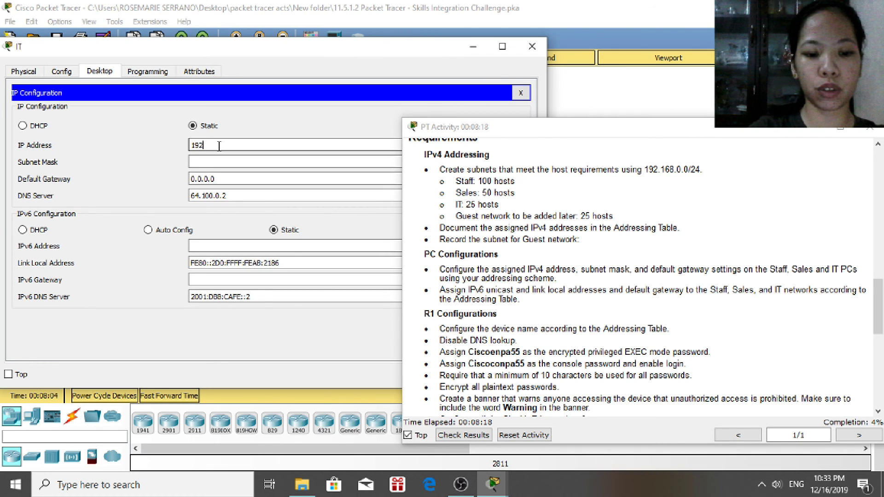
pyautogui.write('.168.0.')
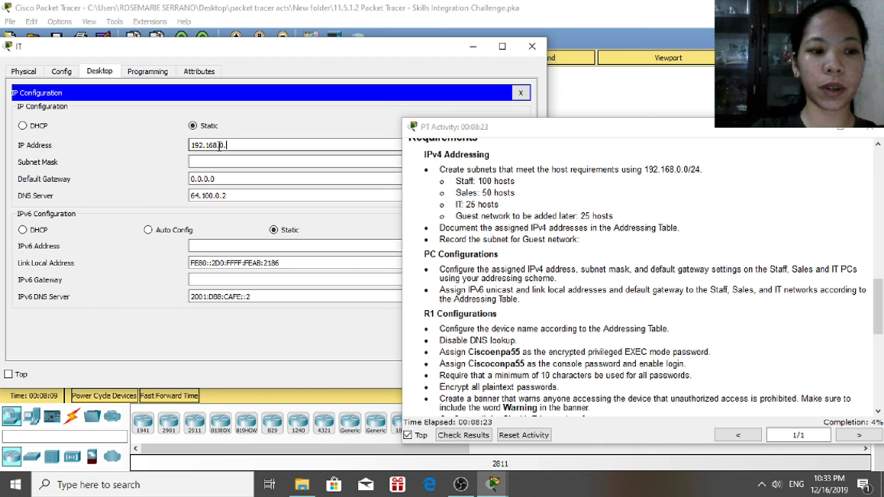
pyautogui.write('1')
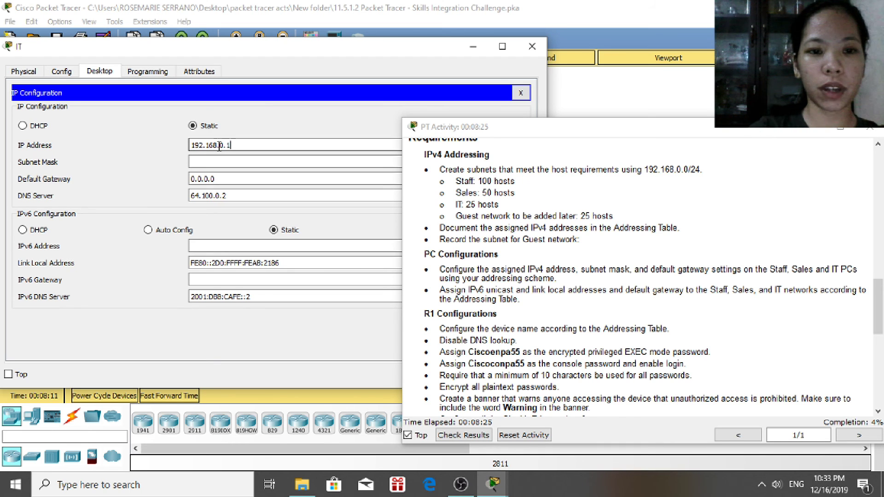
pyautogui.write('95')
pyautogui.press('Tab')
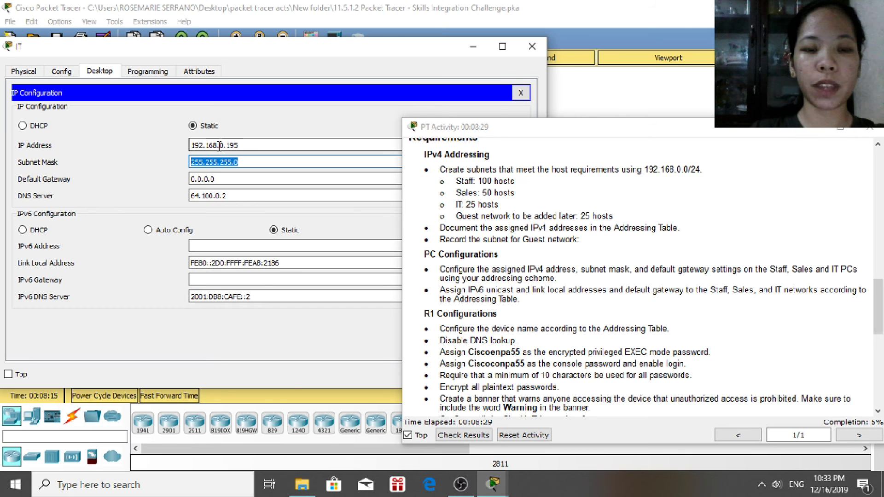
# Change the IT PC's mask to 255.255.255.224 and close its window
pyautogui.click(247, 162)
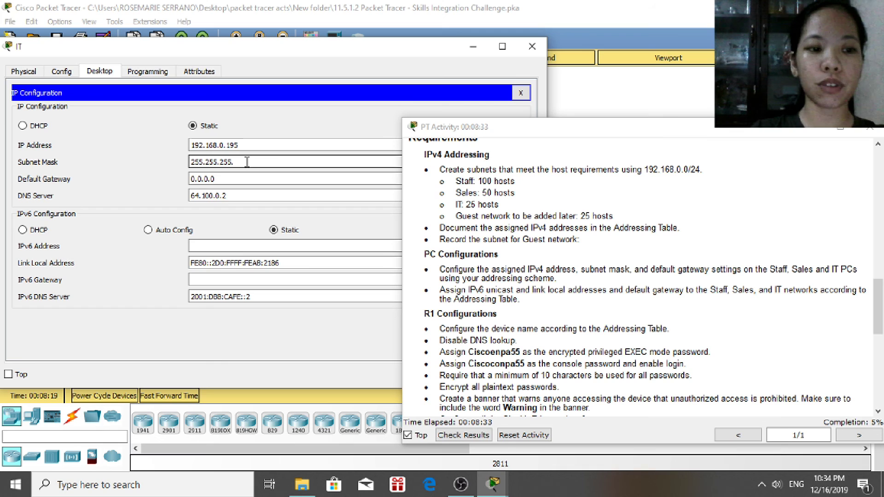
pyautogui.write('224')
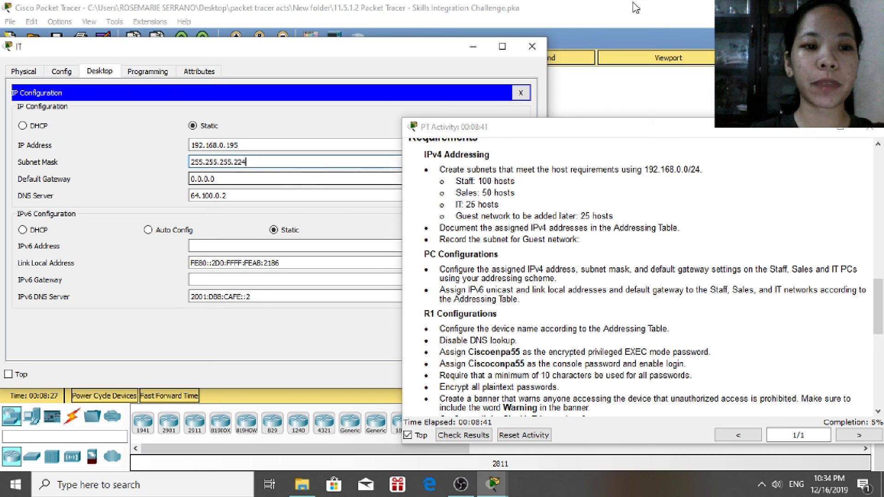
pyautogui.click(532, 48)
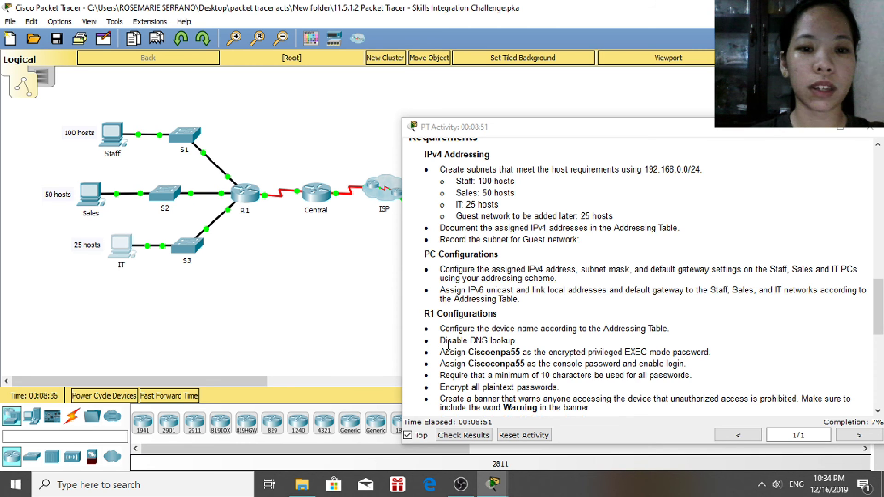
# Scroll the activity instructions back to the addressing table and open the Staff PC
pyautogui.click(879, 306)
pyautogui.moveTo(880, 318); pyautogui.dragTo(879, 338)
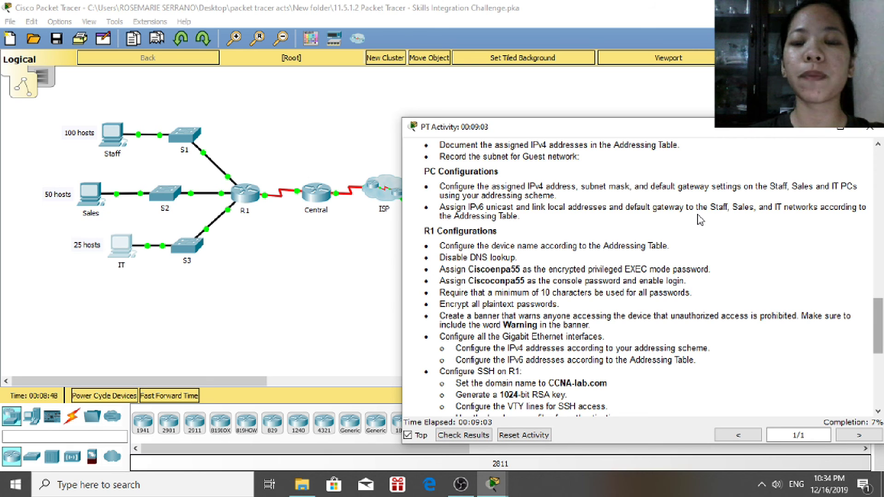
pyautogui.moveTo(877, 312); pyautogui.dragTo(878, 233)
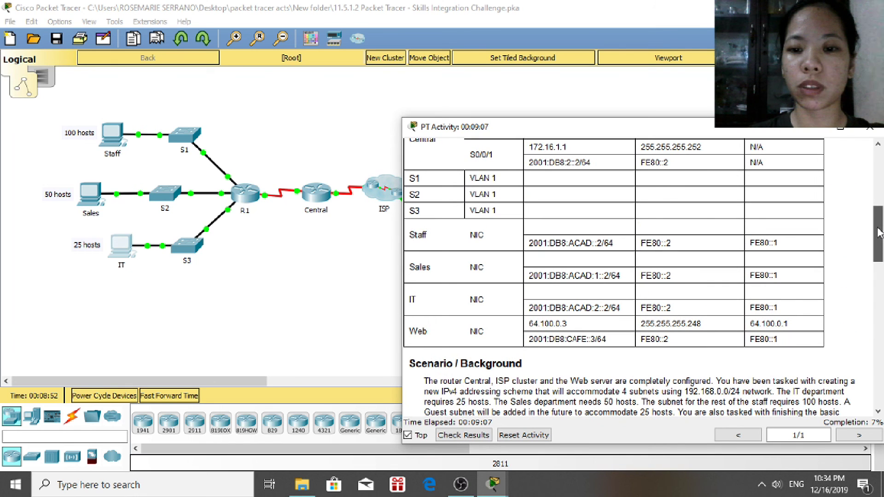
pyautogui.moveTo(878, 232); pyautogui.dragTo(872, 260)
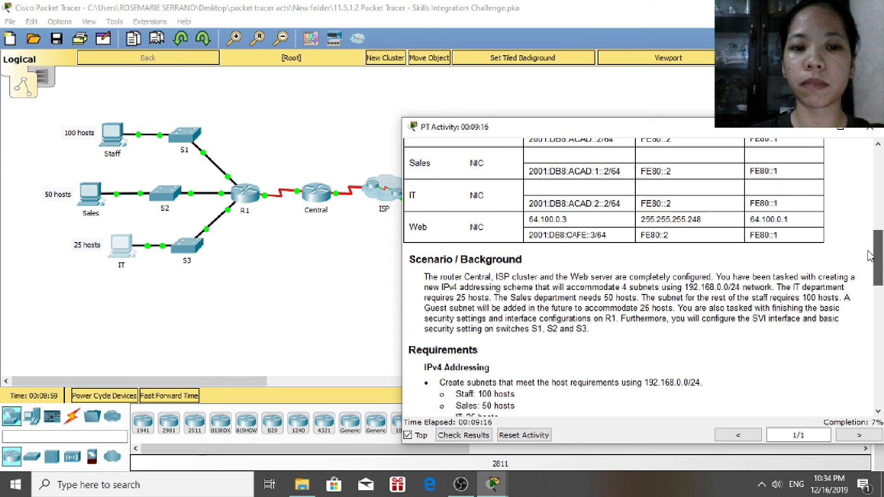
pyautogui.click(110, 148)
# Open the Staff PC's Terminal, accept its settings, then close the Staff window
pyautogui.moveTo(399, 69); pyautogui.dragTo(255, 19)
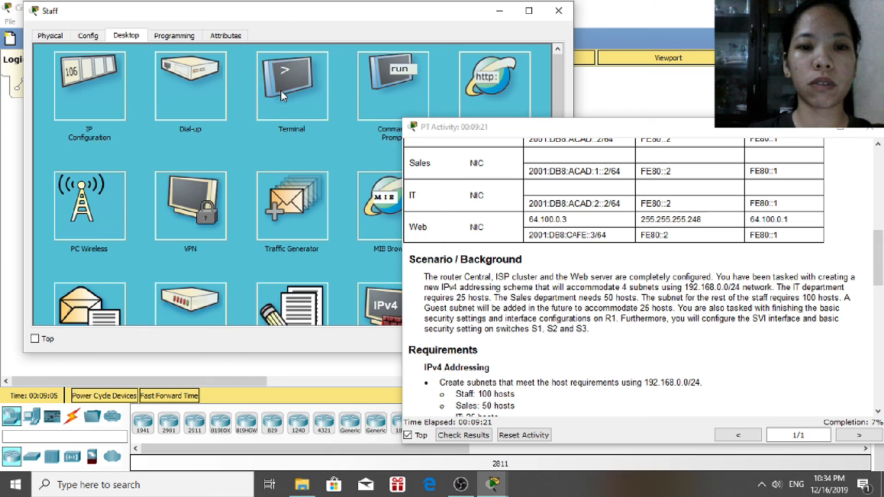
pyautogui.click(281, 90)
pyautogui.moveTo(371, 16); pyautogui.dragTo(352, 28)
pyautogui.moveTo(401, 131); pyautogui.dragTo(552, 127)
pyautogui.click(485, 186)
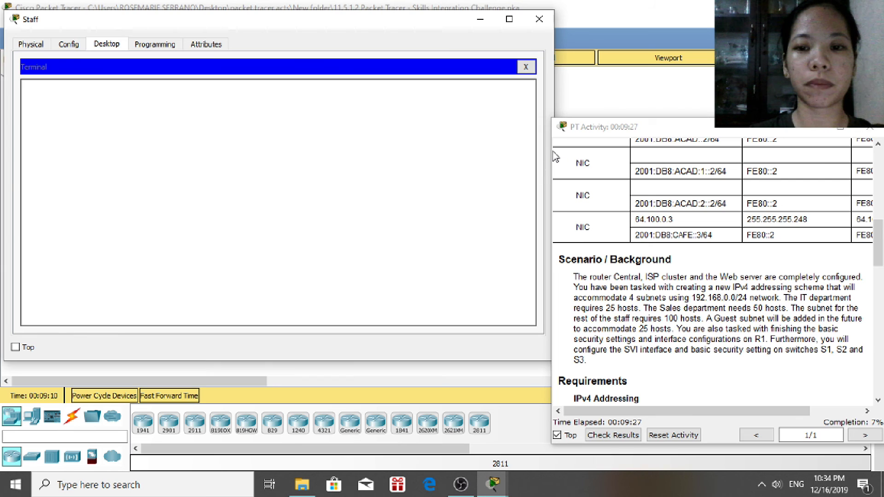
pyautogui.moveTo(552, 152); pyautogui.dragTo(426, 145)
pyautogui.click(311, 155)
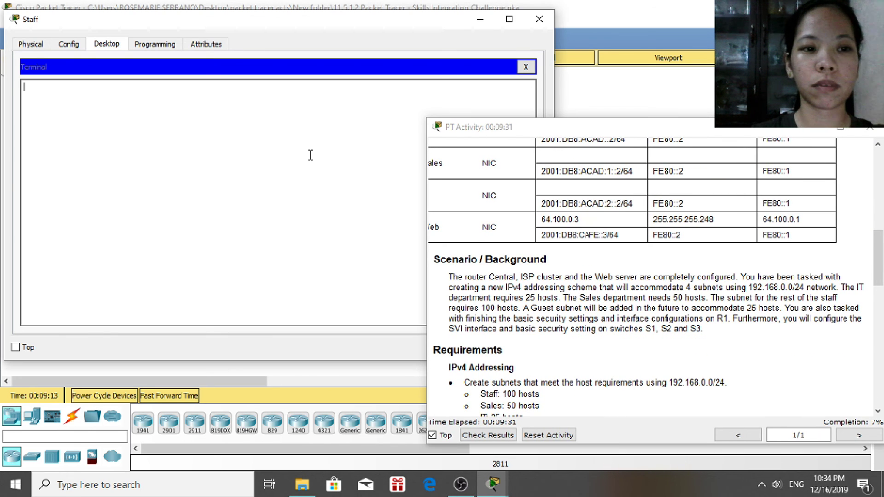
pyautogui.click(541, 18)
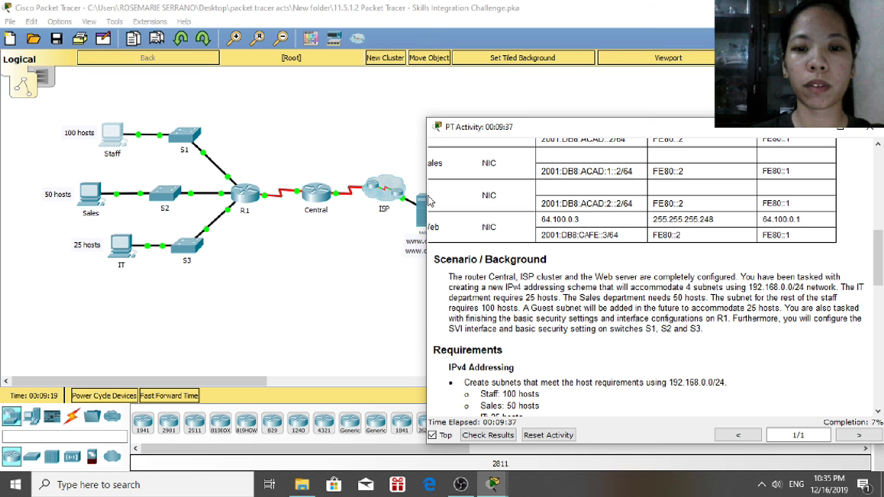
# Widen the activity instructions panel and scroll through its requirements
pyautogui.moveTo(425, 195); pyautogui.dragTo(366, 191)
pyautogui.scroll(-3, 881, 297)
pyautogui.moveTo(881, 298); pyautogui.dragTo(881, 277)
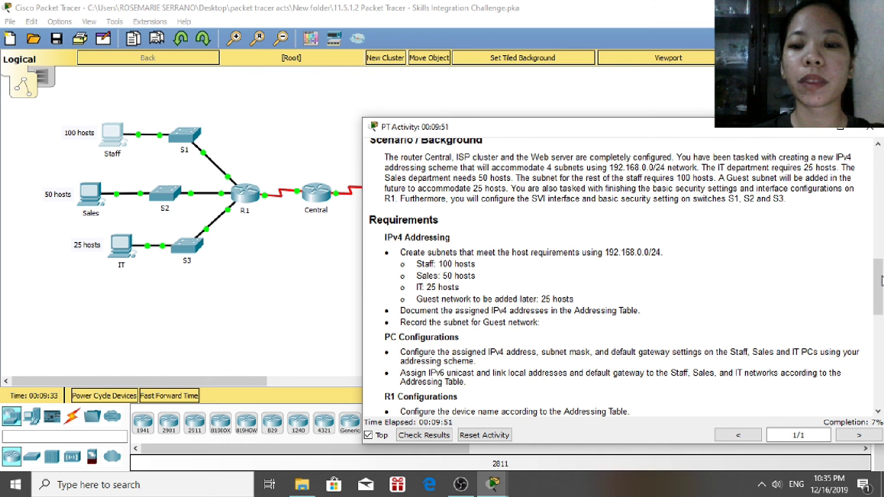
pyautogui.scroll(5, 880, 281)
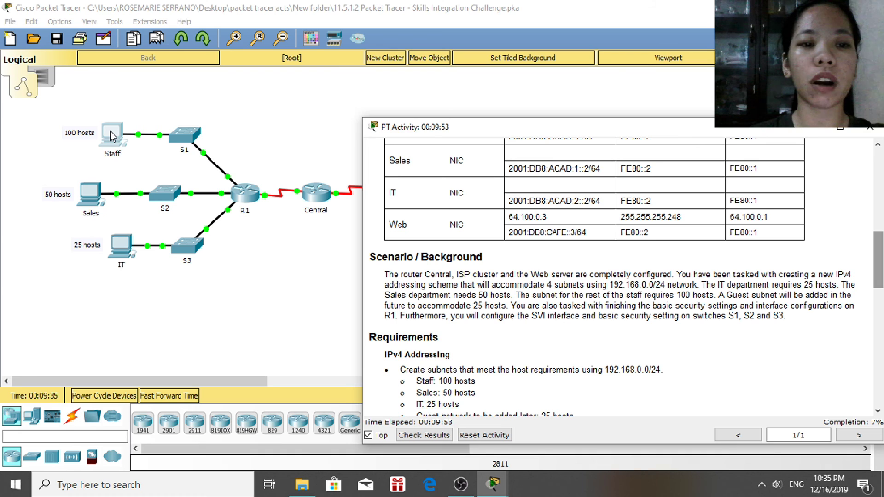
# Enter the Staff PC's IPv6 address 2001:DB8:ACAD::2/64 in IP Configuration
pyautogui.click(112, 137)
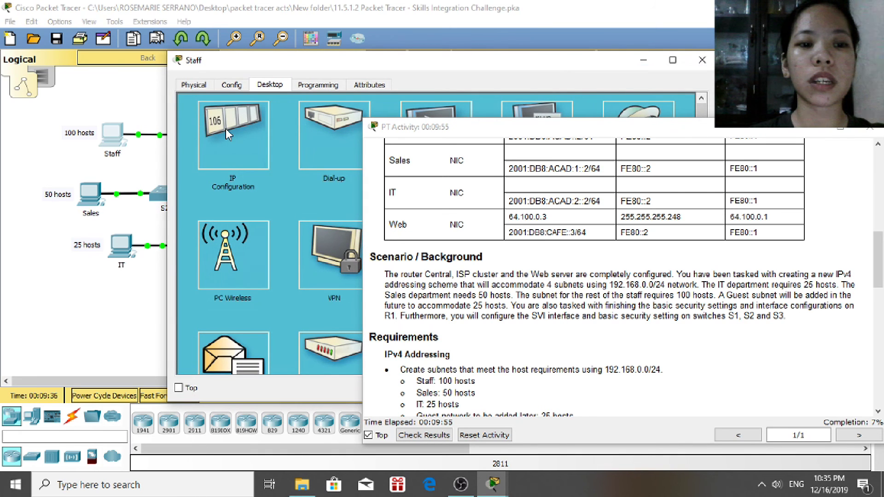
pyautogui.click(226, 129)
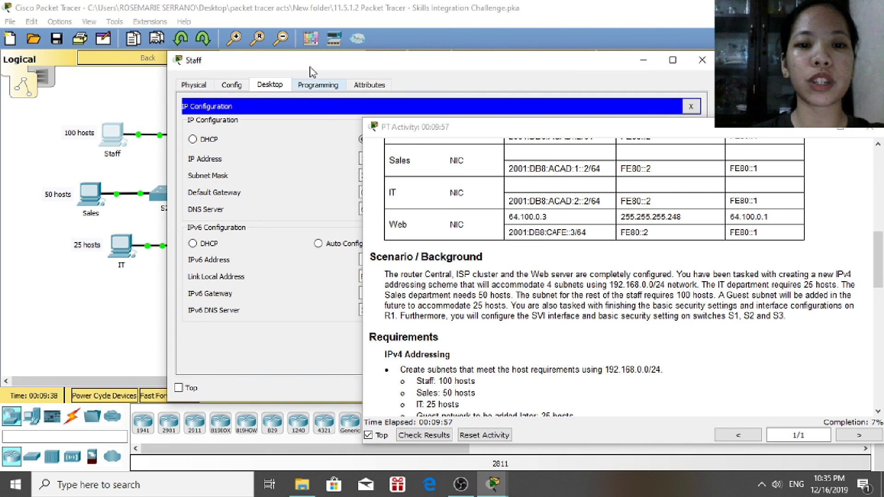
pyautogui.moveTo(310, 72); pyautogui.dragTo(146, 20)
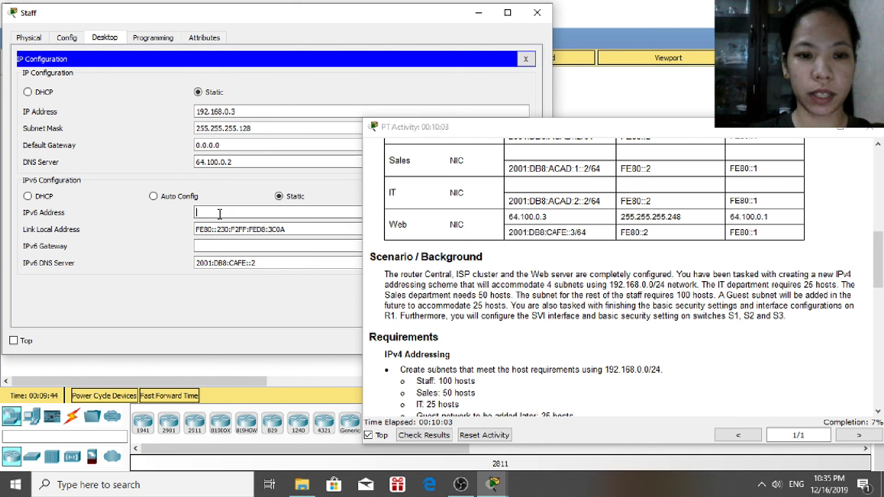
pyautogui.click(220, 213)
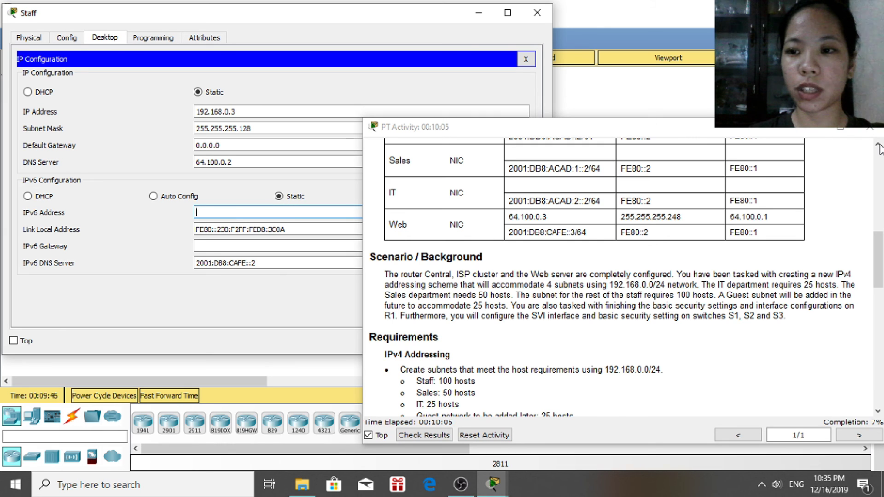
pyautogui.click(878, 145)
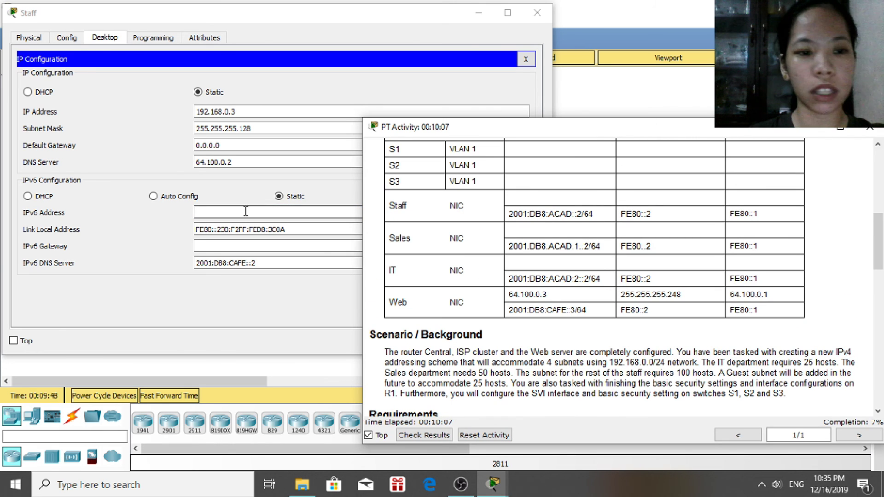
pyautogui.click(211, 212)
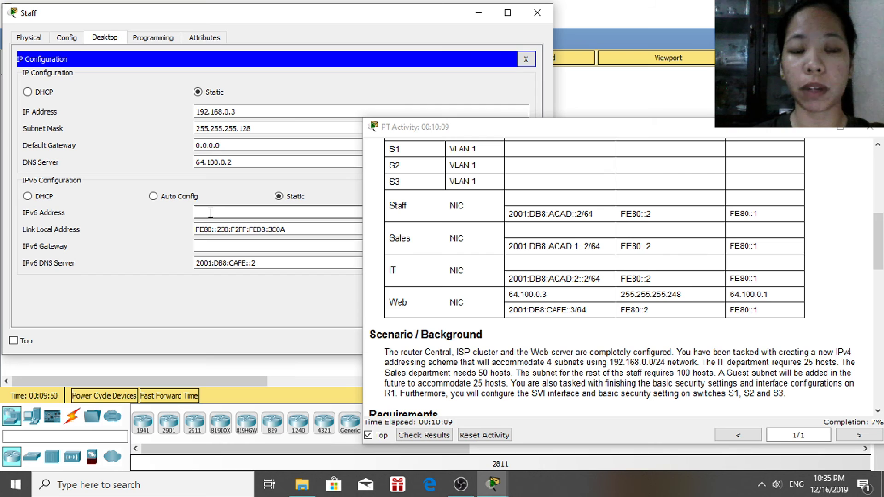
pyautogui.write('2001:')
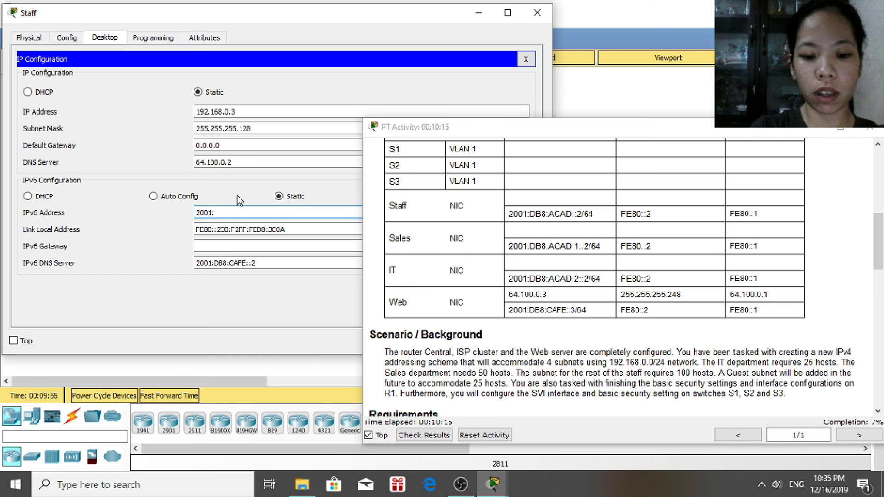
pyautogui.write('DB8')
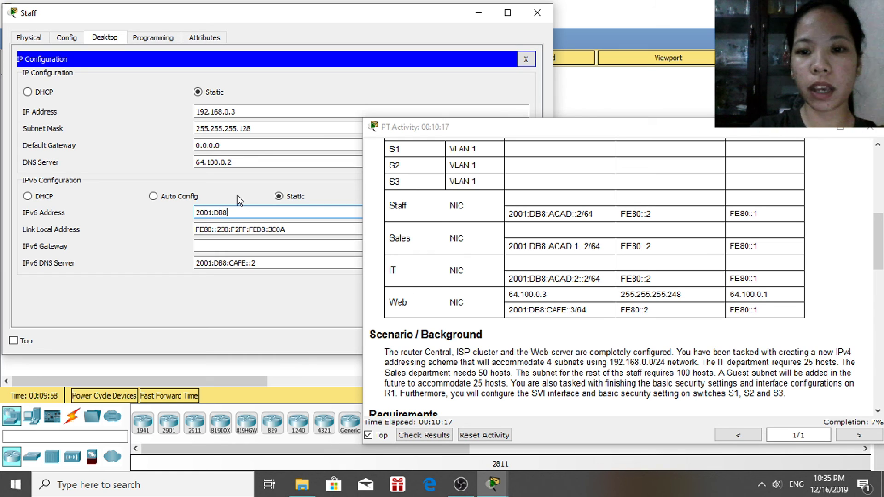
pyautogui.write(':ACS')
pyautogui.press('BackSpace')
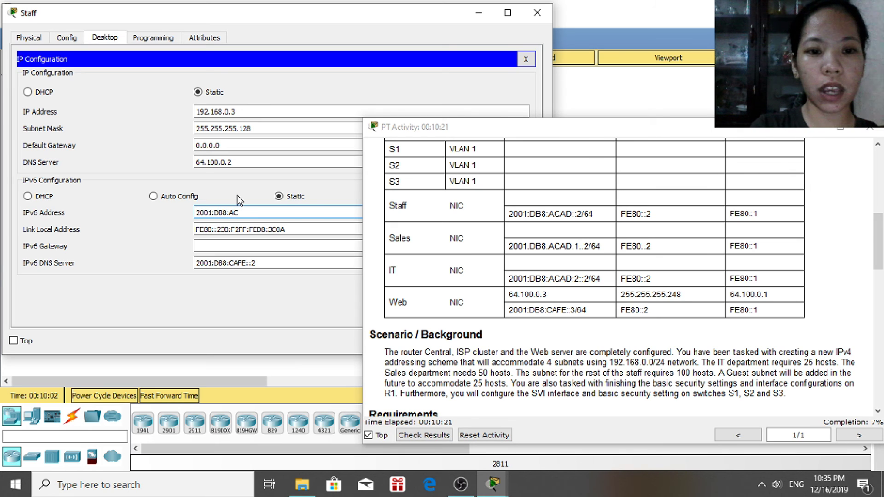
pyautogui.write('AD')
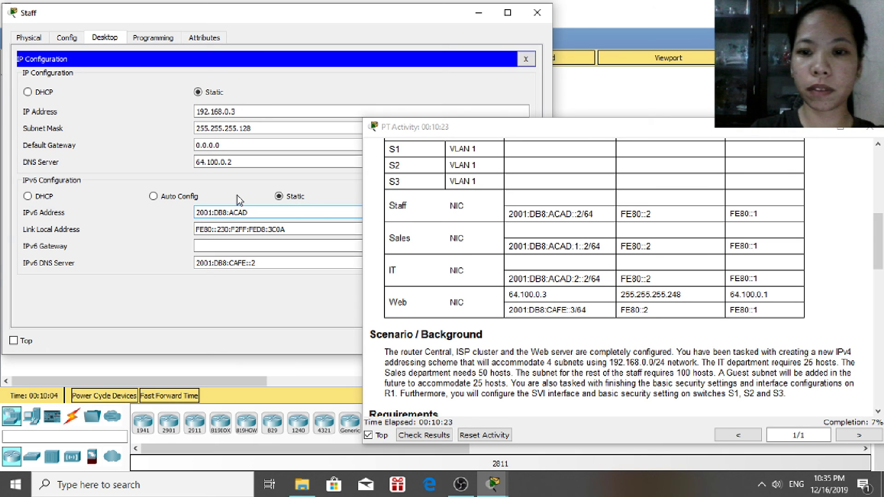
pyautogui.write('::')
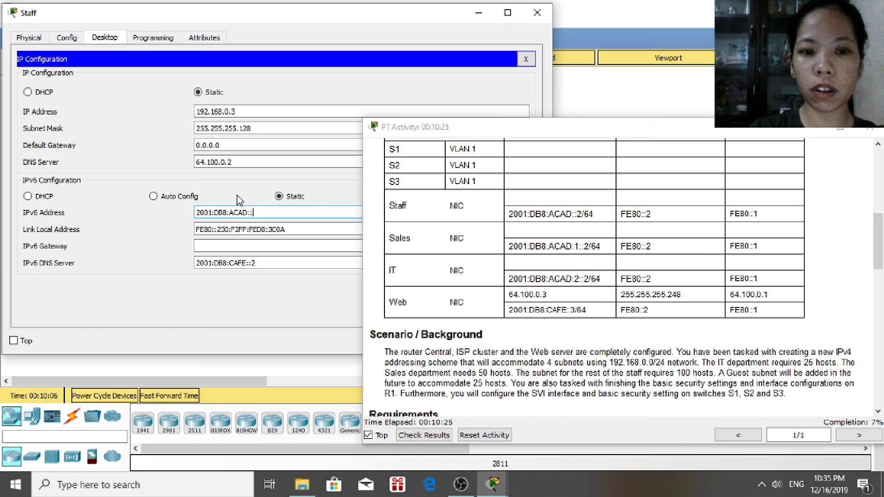
pyautogui.write('2/')
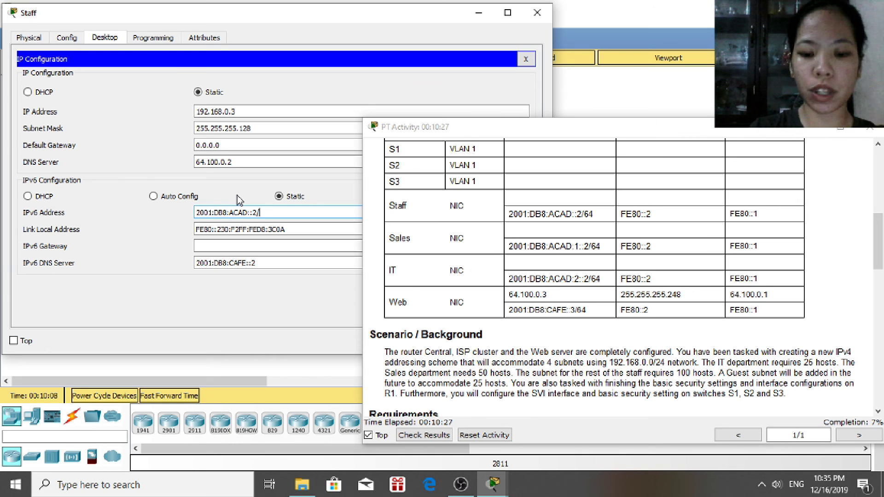
pyautogui.write('64')
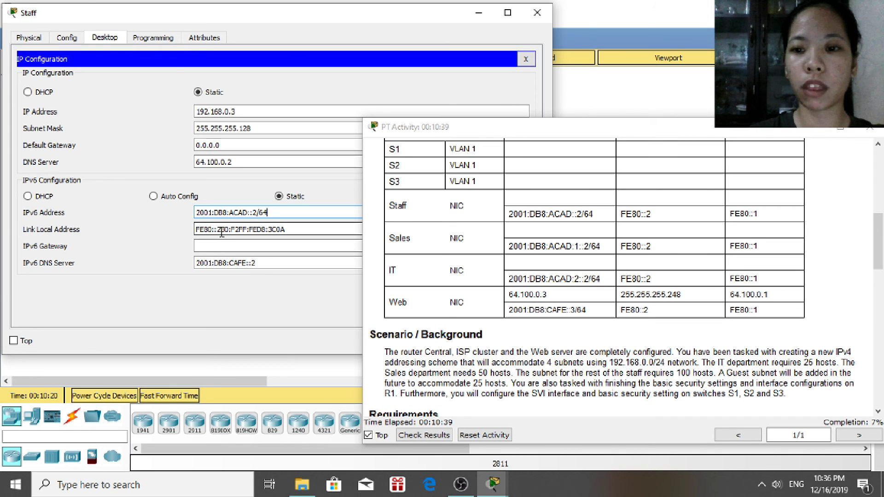
# Trim the link-local address to FE80::2, set gateway FE80::1, and close the window
pyautogui.click(232, 248)
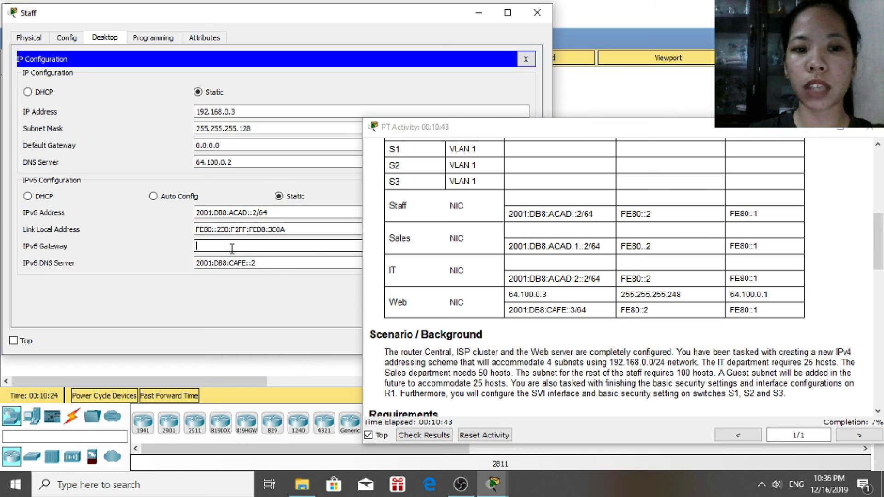
pyautogui.click(286, 229)
pyautogui.moveTo(286, 229); pyautogui.dragTo(223, 226)
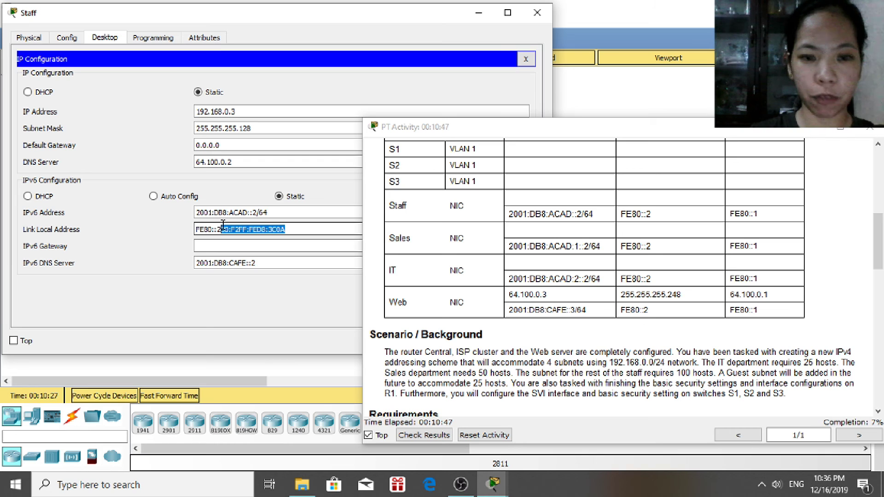
pyautogui.press('BackSpace')
pyautogui.click(235, 261)
pyautogui.click(231, 246)
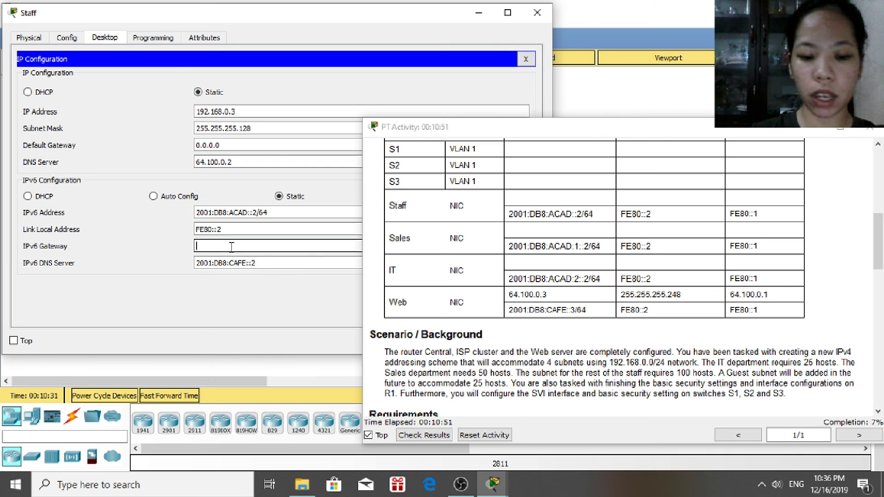
pyautogui.write('FE')
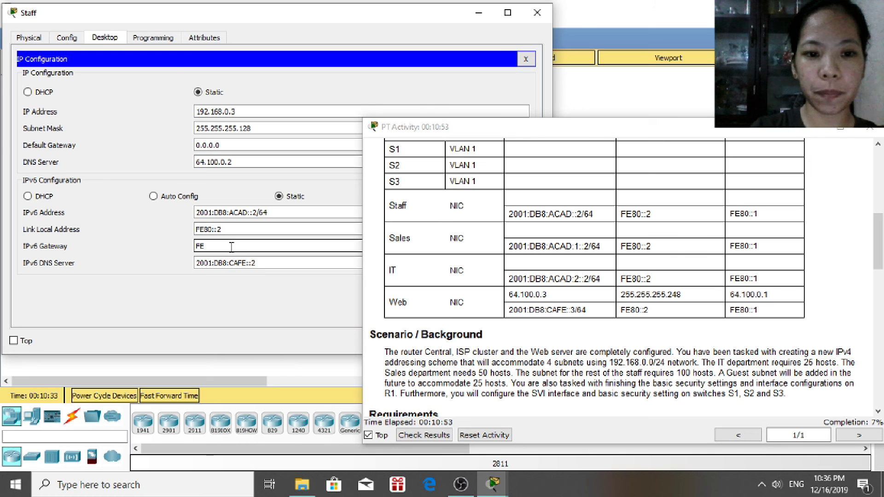
pyautogui.write('80')
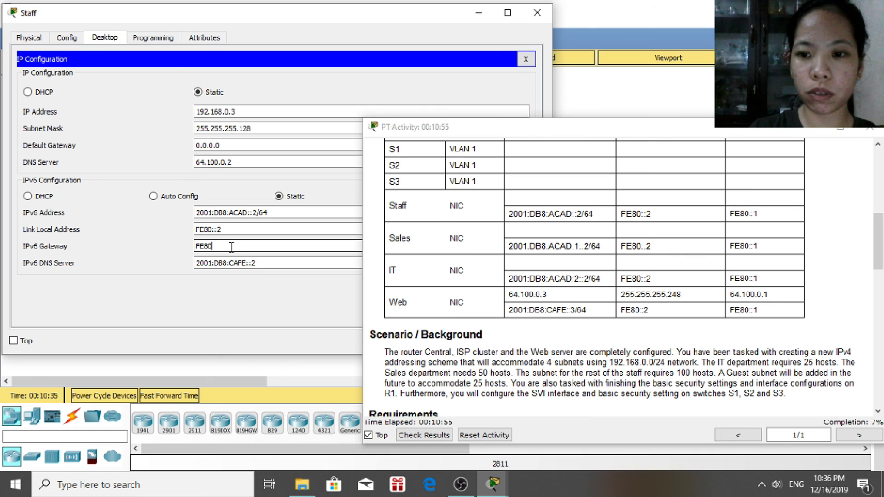
pyautogui.write(':')
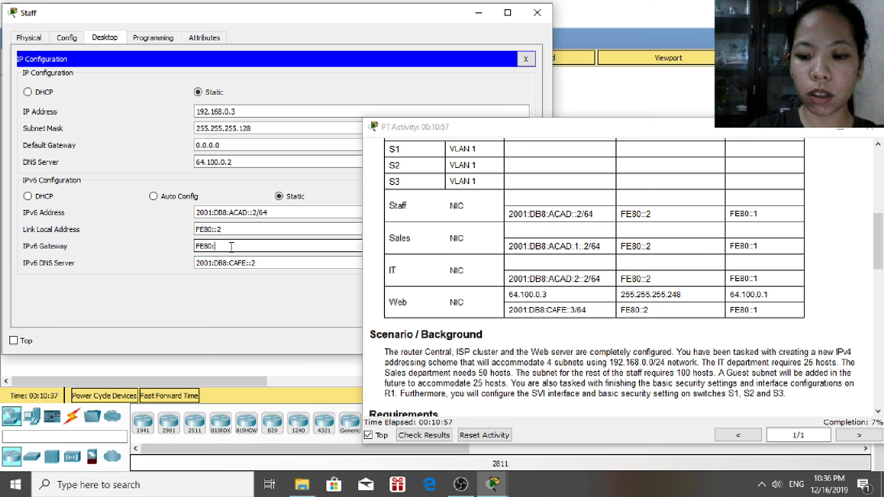
pyautogui.write(':1')
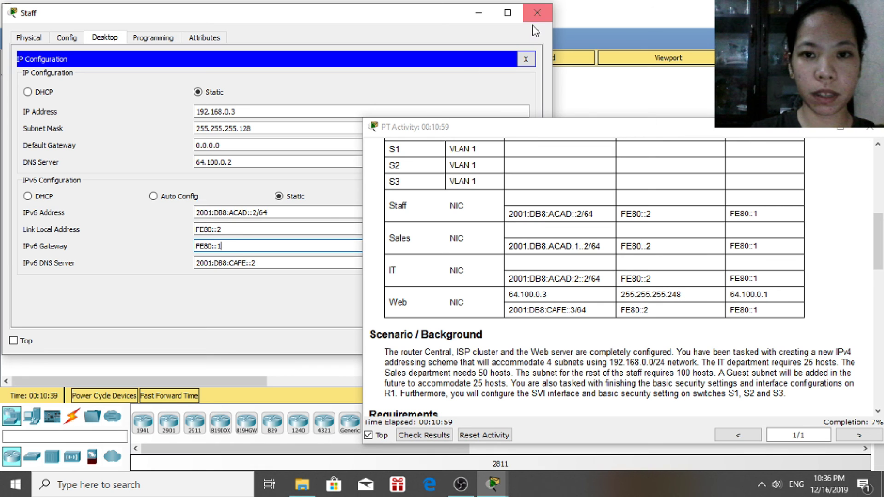
pyautogui.click(535, 14)
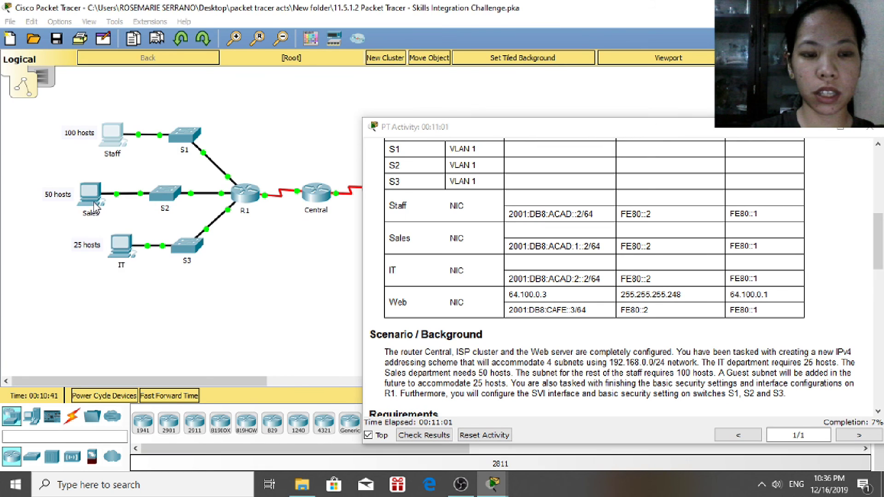
# Enter the Sales PC's IPv6 address 2001:DB8:ACAD:1::2/64 in IP Configuration
pyautogui.click(95, 207)
pyautogui.click(240, 117)
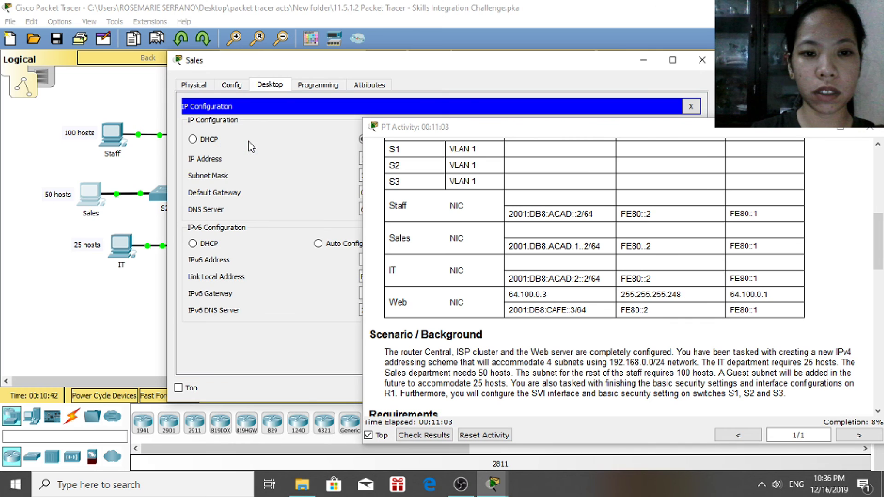
pyautogui.moveTo(211, 60); pyautogui.dragTo(40, 20)
pyautogui.click(267, 219)
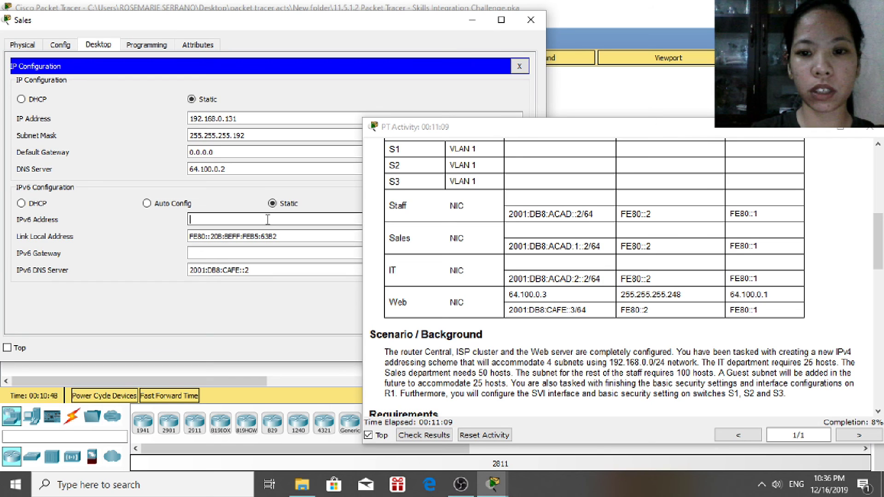
pyautogui.write('2001')
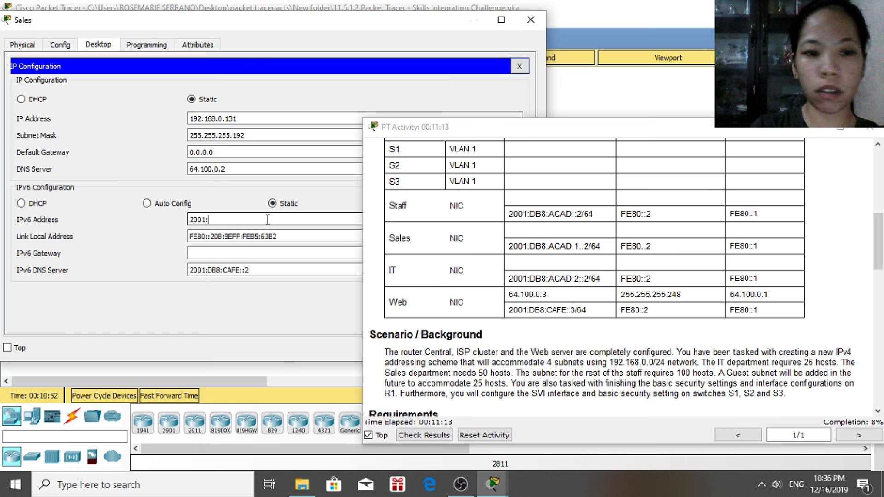
pyautogui.write(':DB8')
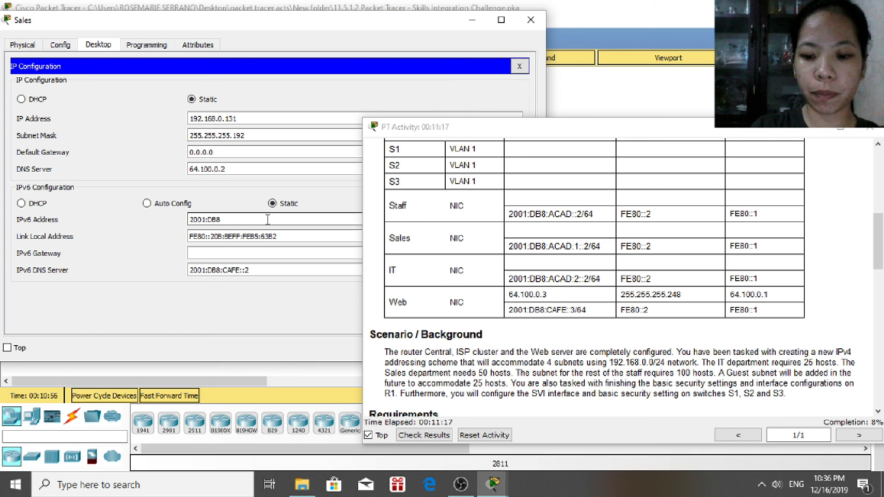
pyautogui.write(':ACA')
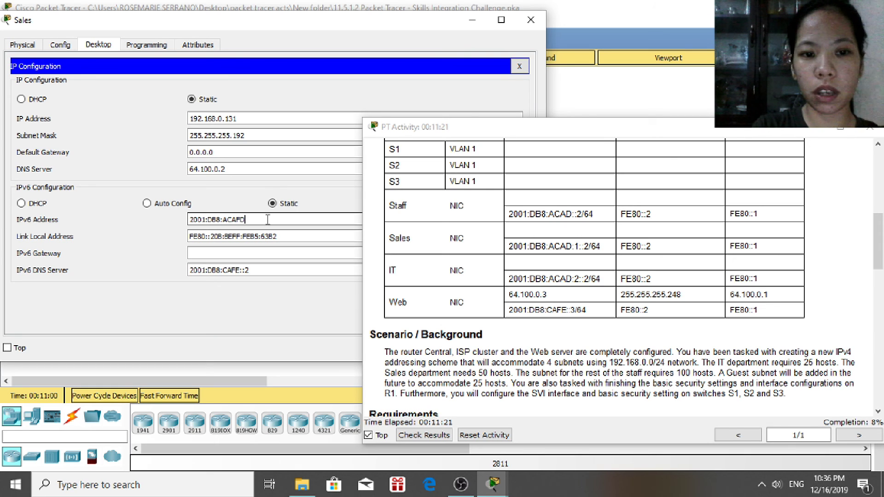
pyautogui.write('D')
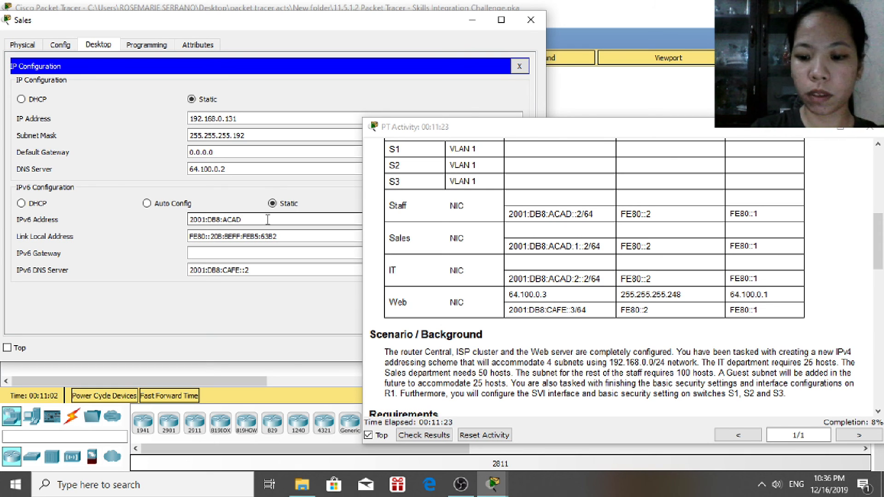
pyautogui.write(':1')
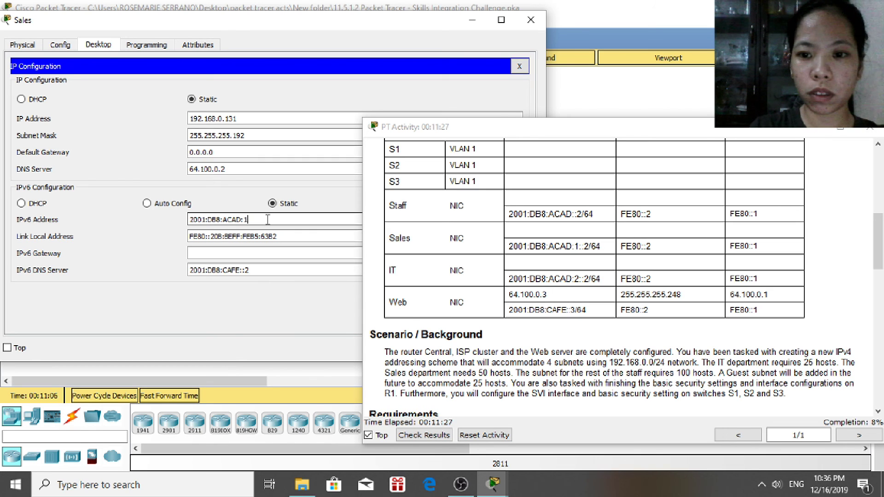
pyautogui.write('::2')
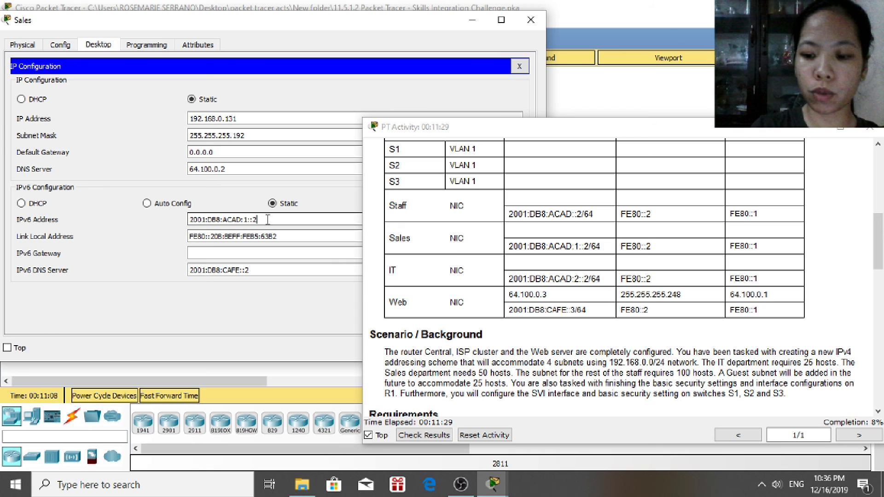
pyautogui.write('/64')
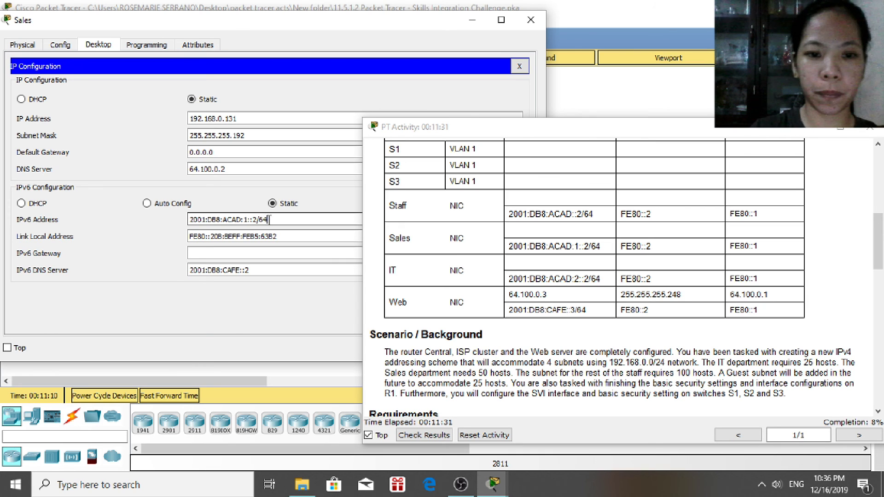
# Set link-local FE80::2 and IPv6 gateway FE80::1, then close the Sales window
pyautogui.click(285, 235)
pyautogui.moveTo(285, 236); pyautogui.dragTo(216, 238)
pyautogui.press('BackSpace')
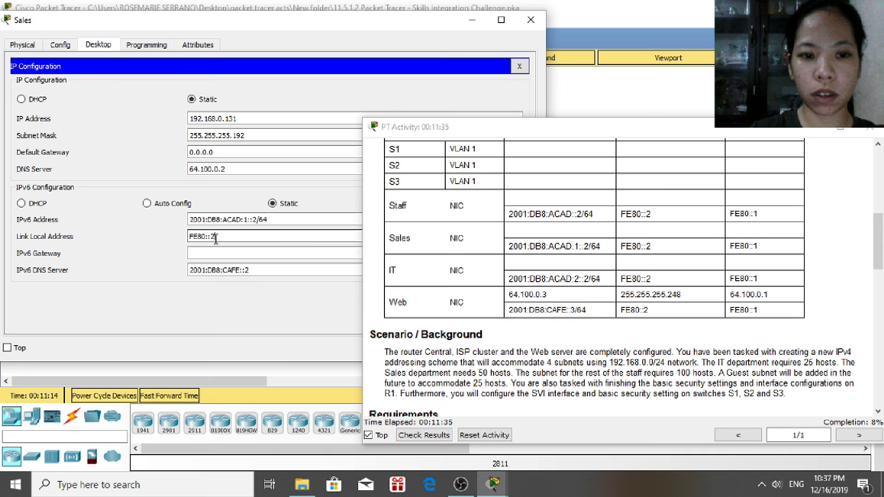
pyautogui.click(238, 253)
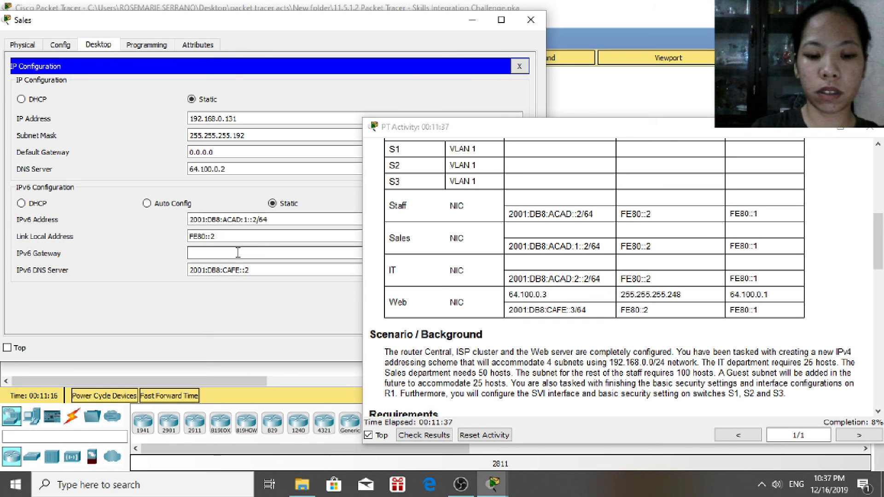
pyautogui.write('FE80::1')
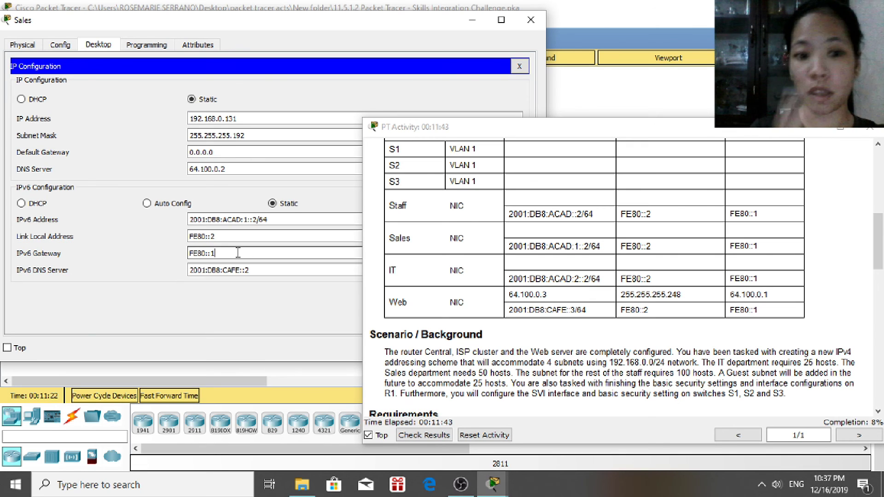
pyautogui.click(531, 19)
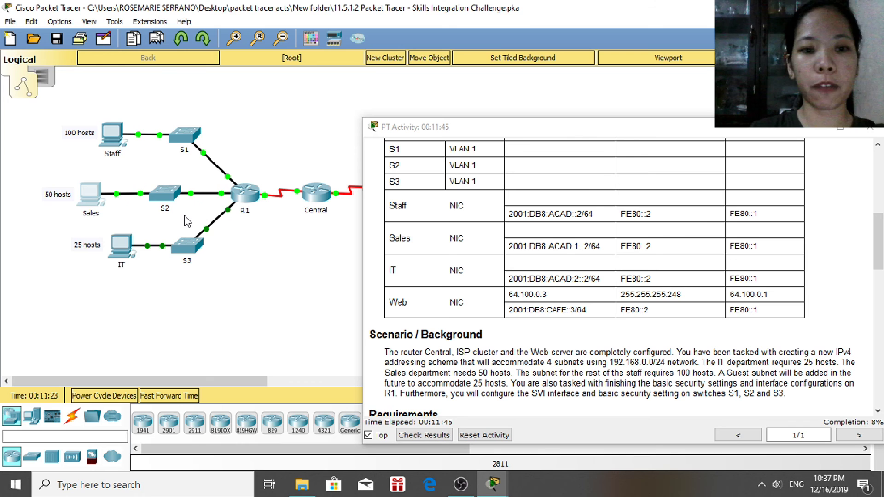
# Enter the IT PC's IPv6 address 2001:DB8:ACAD:2::2/64 in IP Configuration
pyautogui.click(120, 247)
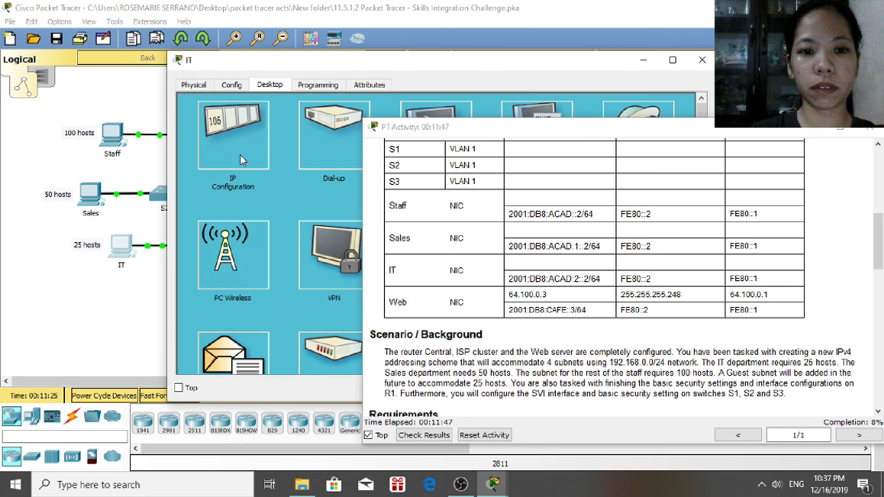
pyautogui.click(243, 160)
pyautogui.moveTo(340, 63); pyautogui.dragTo(178, 28)
pyautogui.click(272, 224)
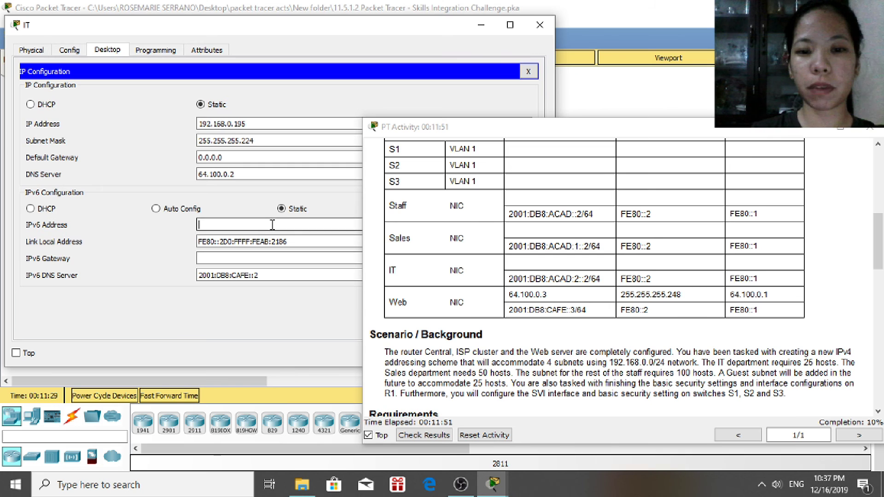
pyautogui.write('2001:')
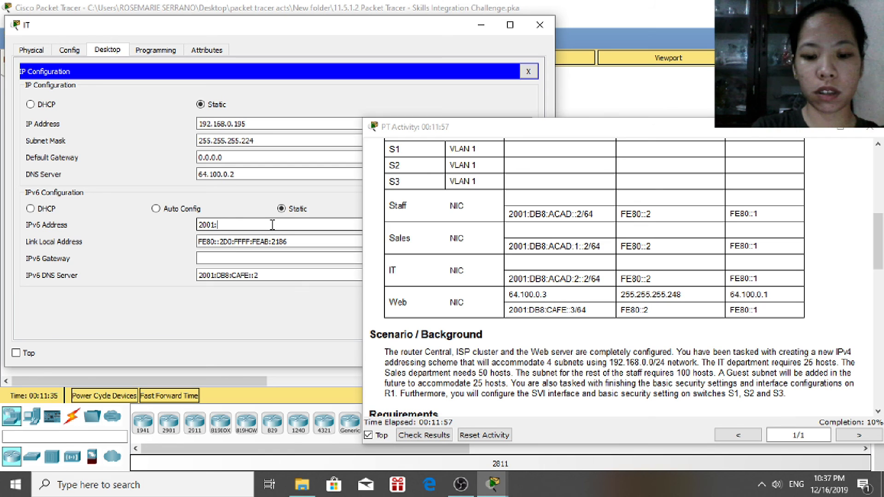
pyautogui.write('DB')
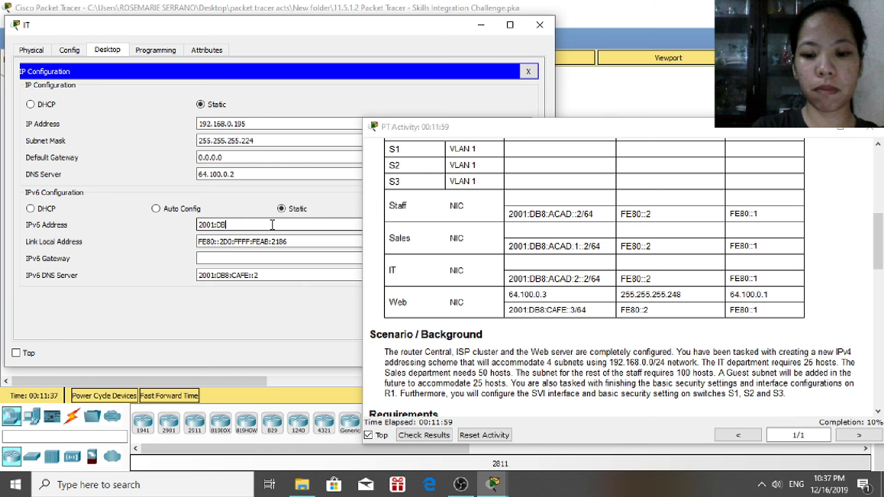
pyautogui.write('8:')
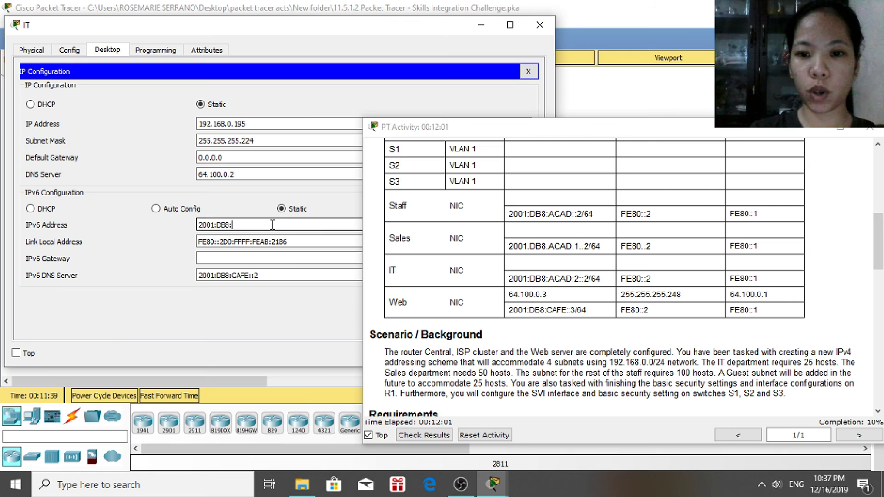
pyautogui.write('ACA')
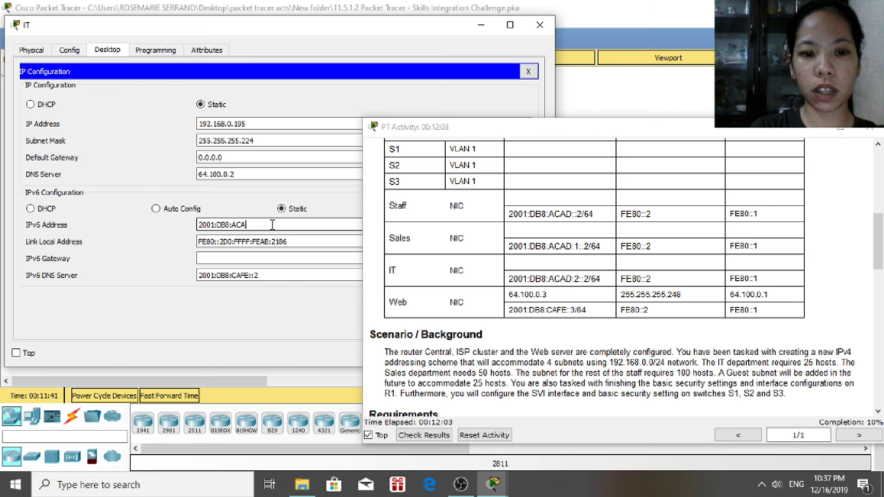
pyautogui.write('D')
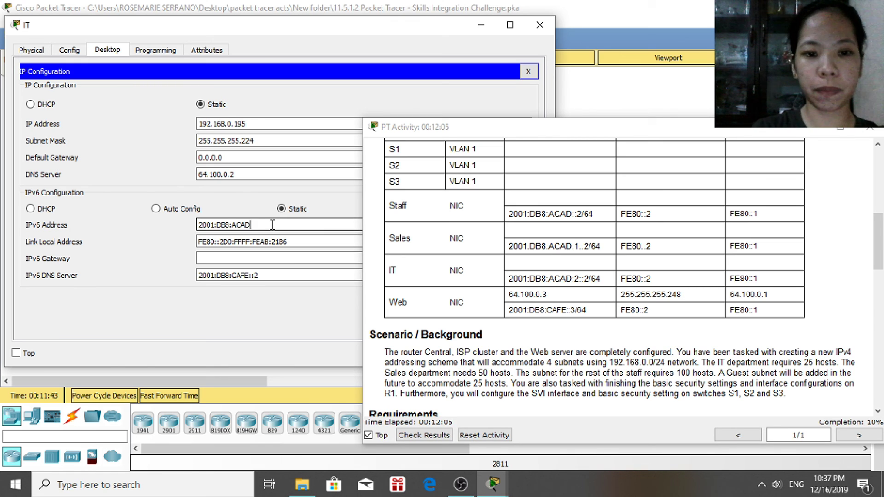
pyautogui.write(':')
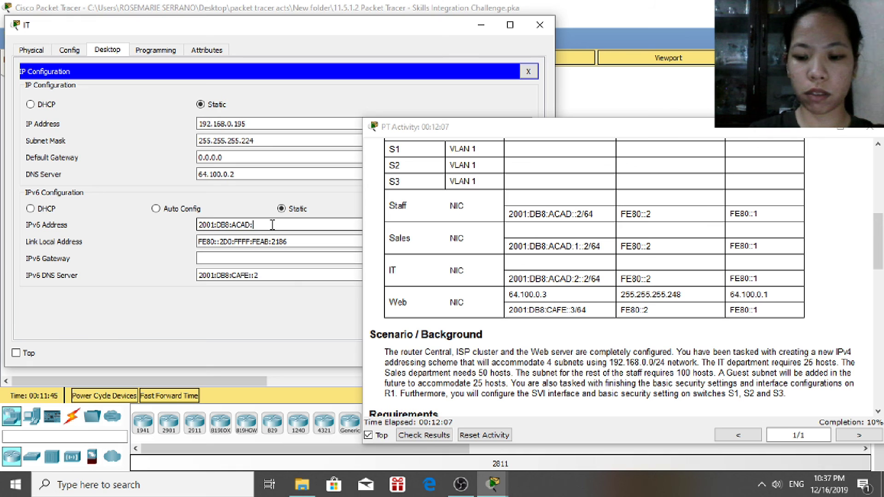
pyautogui.write('2::2/64')
# Set link-local FE80::2 and IPv6 gateway FE80::1, then close the IT window
pyautogui.click(307, 238)
pyautogui.moveTo(306, 237); pyautogui.dragTo(225, 244)
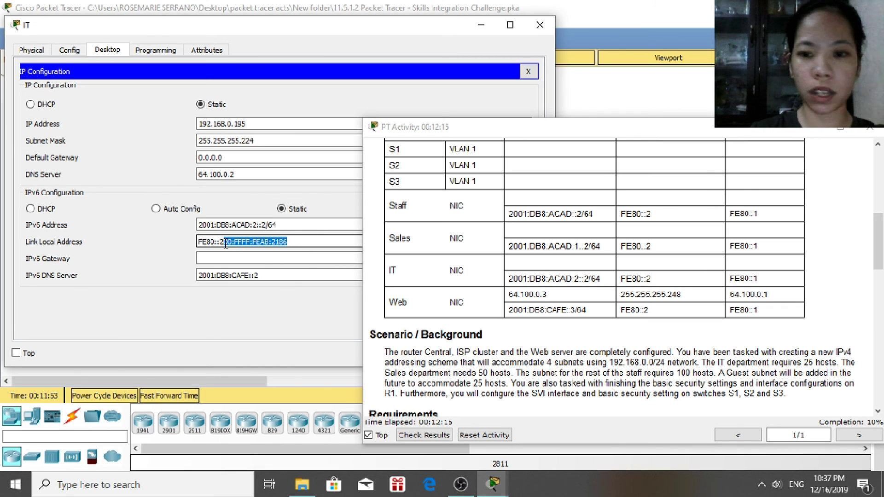
pyautogui.press('BackSpace')
pyautogui.click(248, 258)
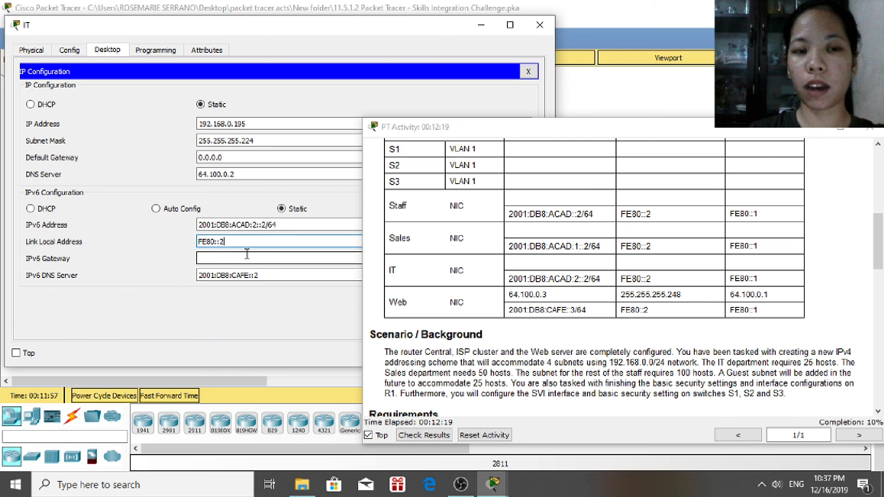
pyautogui.click(246, 257)
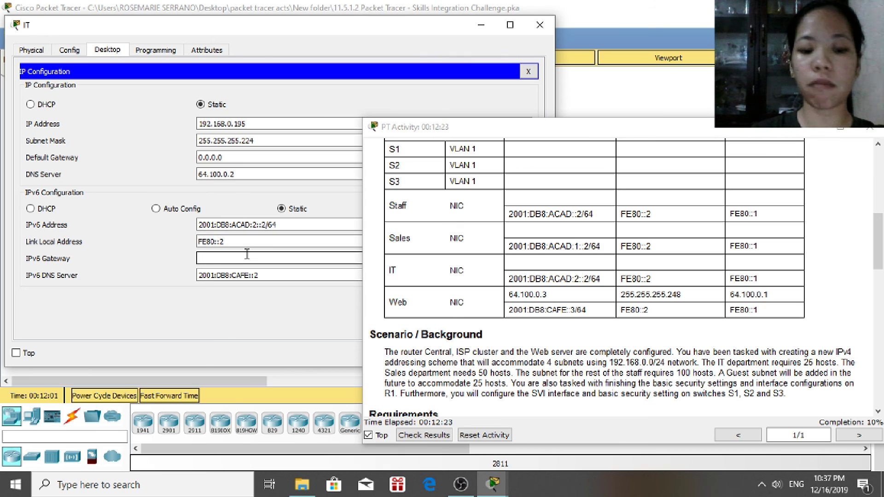
pyautogui.write('FE8')
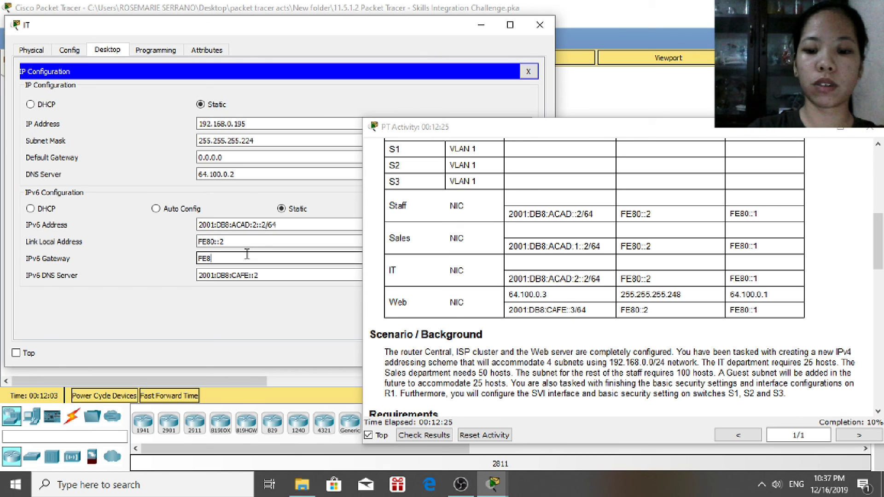
pyautogui.write('0::1')
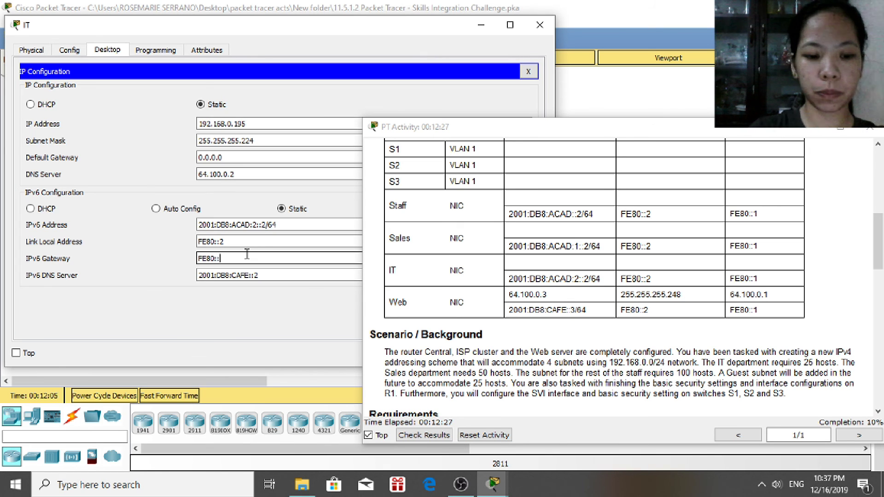
pyautogui.click(540, 24)
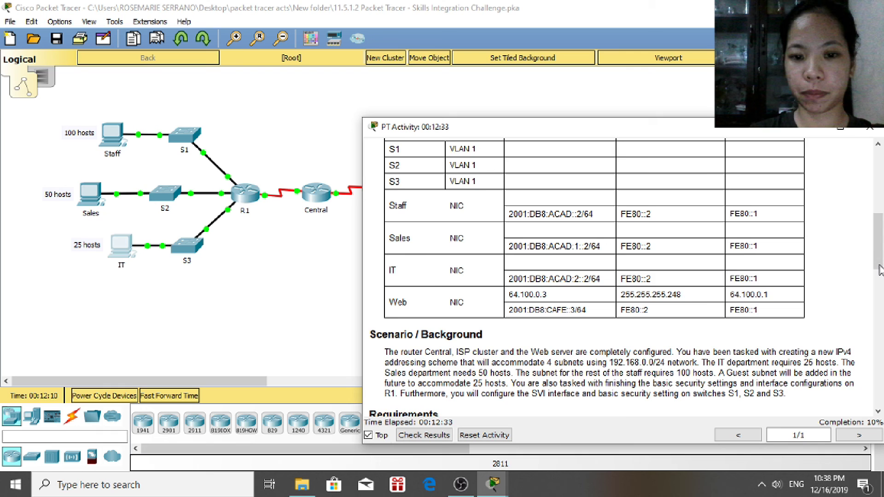
# Scroll the activity instructions down to R1 Configurations and open the R1 router's window
pyautogui.scroll(-4, 881, 276)
pyautogui.scroll(-3, 881, 276)
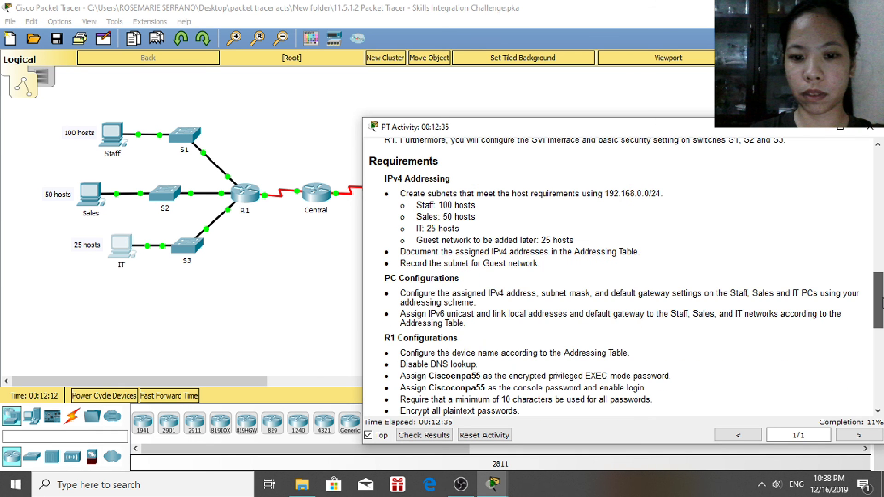
pyautogui.scroll(-5, 881, 301)
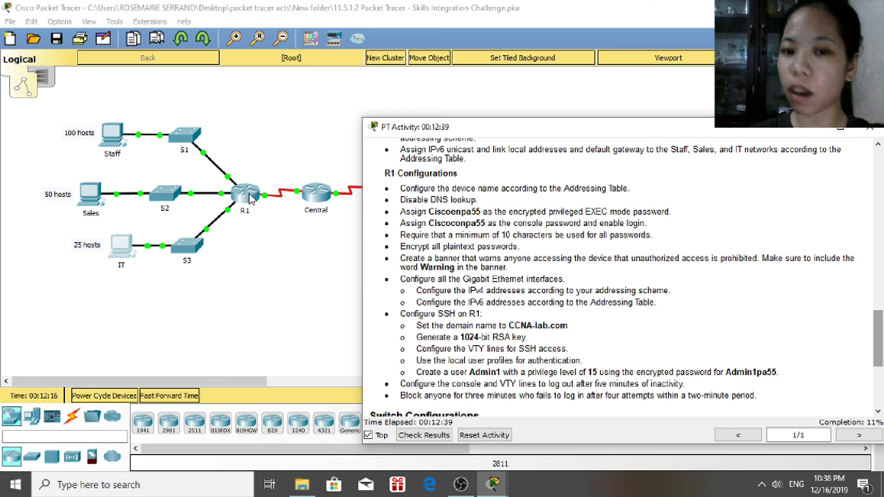
pyautogui.click(251, 199)
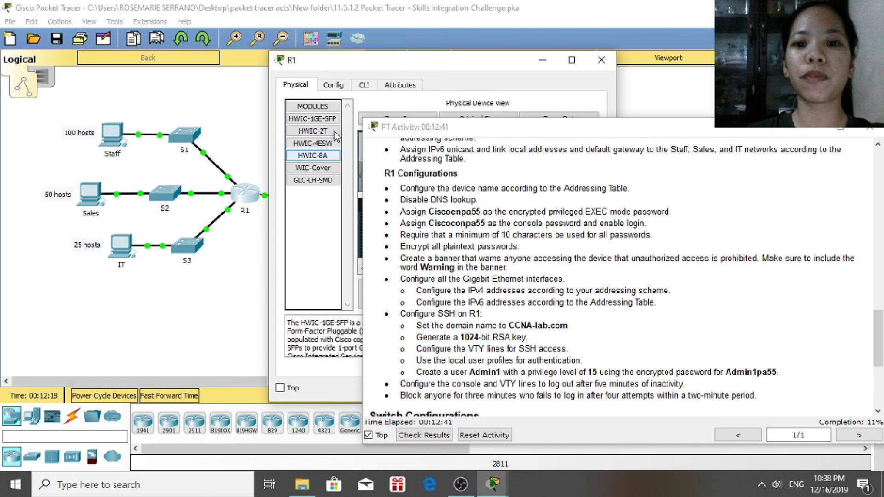
# Move the R1 window into view and enter global configuration mode in its CLI
pyautogui.moveTo(406, 68); pyautogui.dragTo(186, 70)
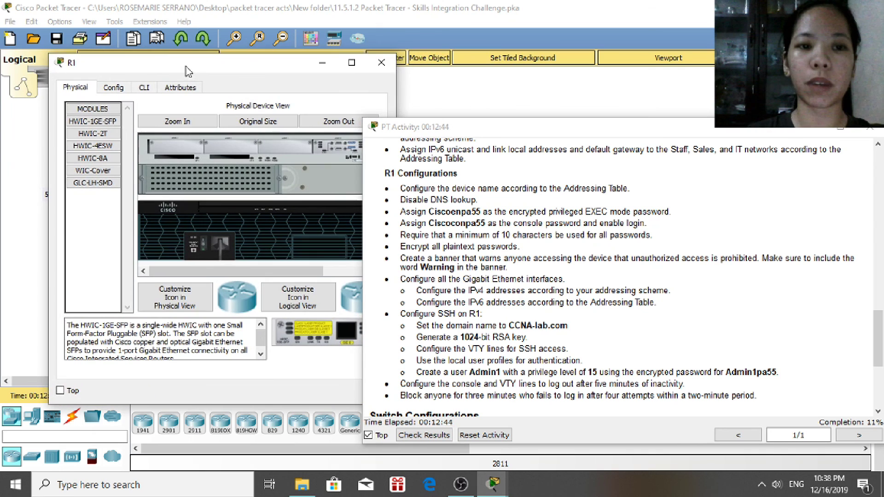
pyautogui.click(144, 88)
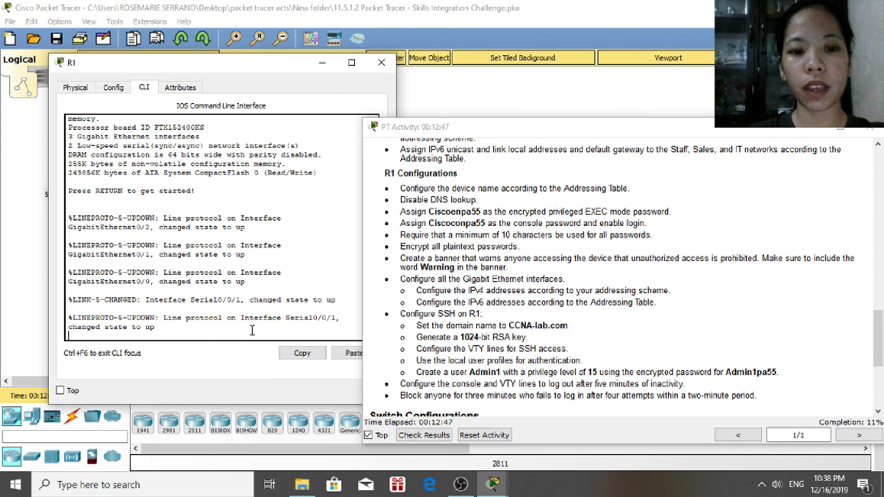
pyautogui.press('Return')
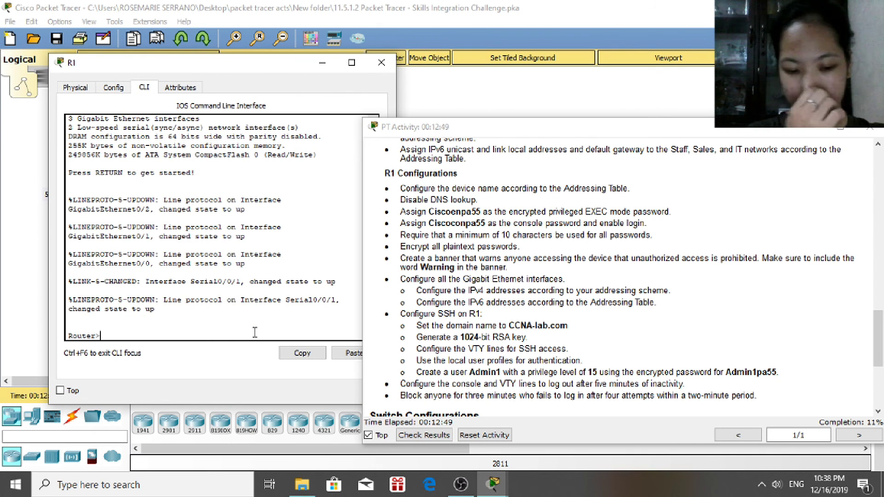
pyautogui.write('enable')
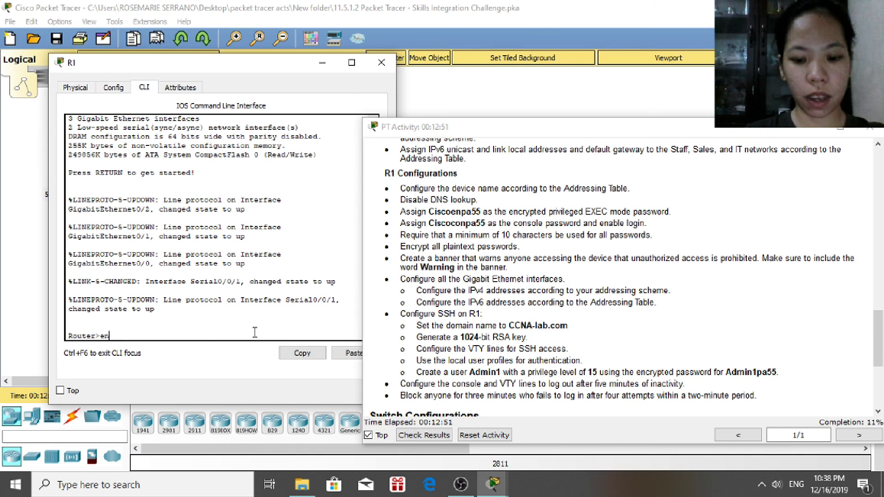
pyautogui.press('Return')
pyautogui.write('configure terminal')
pyautogui.press('Return')
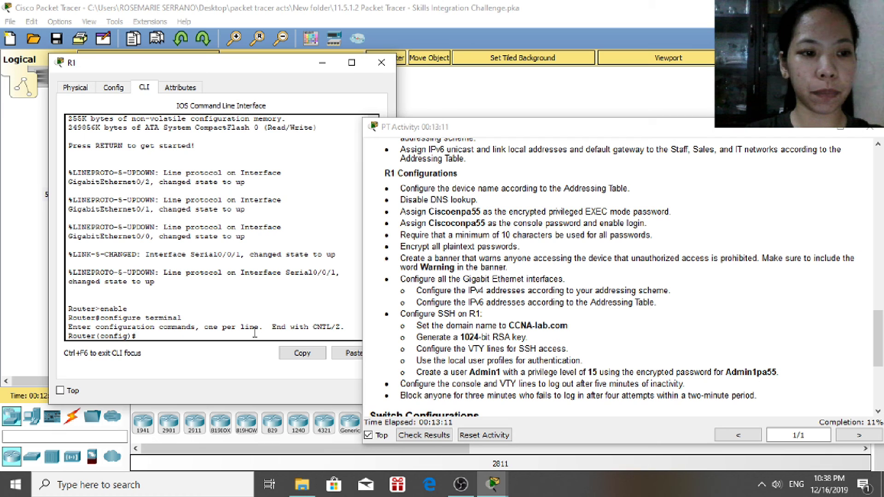
# Disable DNS lookup on R1 with 'no ip domain-lookup'
pyautogui.write('no o')
pyautogui.press('BackSpace')
pyautogui.write('ip domain')
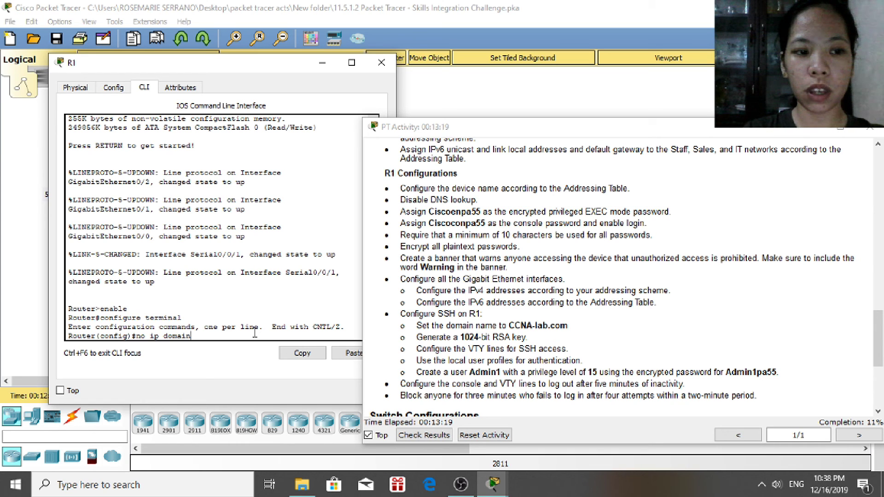
pyautogui.write('-lookup')
pyautogui.press('Return')
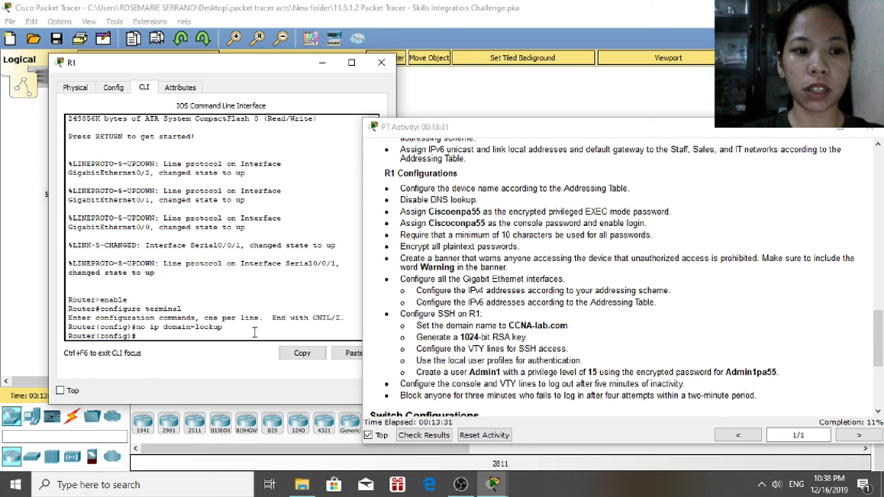
# Set R1's enable secret and a console line password with login, then exit the line
pyautogui.write('ena')
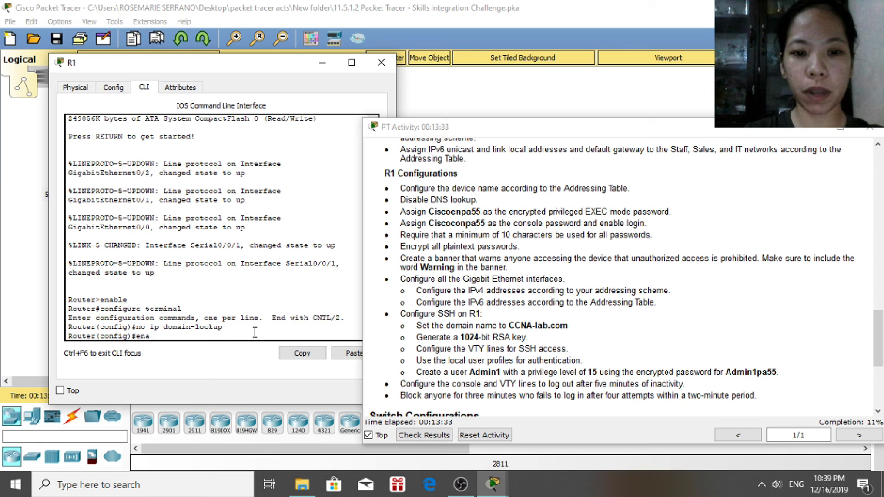
pyautogui.write('ble secret')
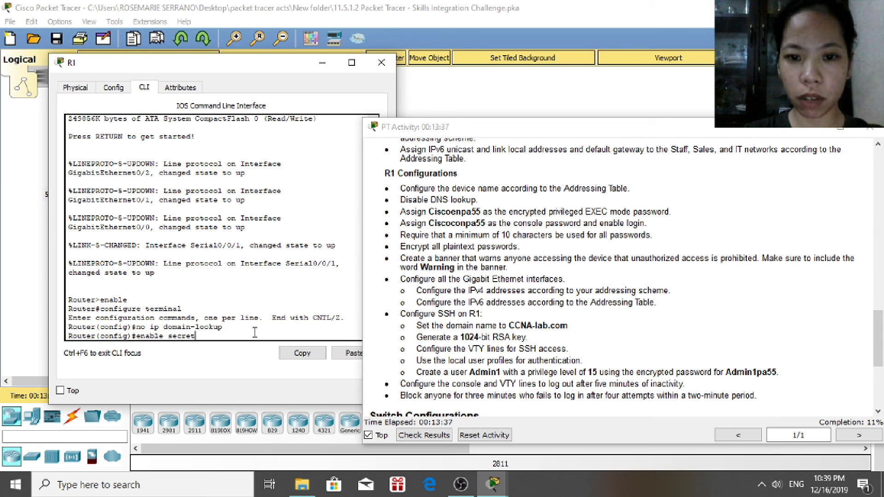
pyautogui.write(' Ciscoenpa55')
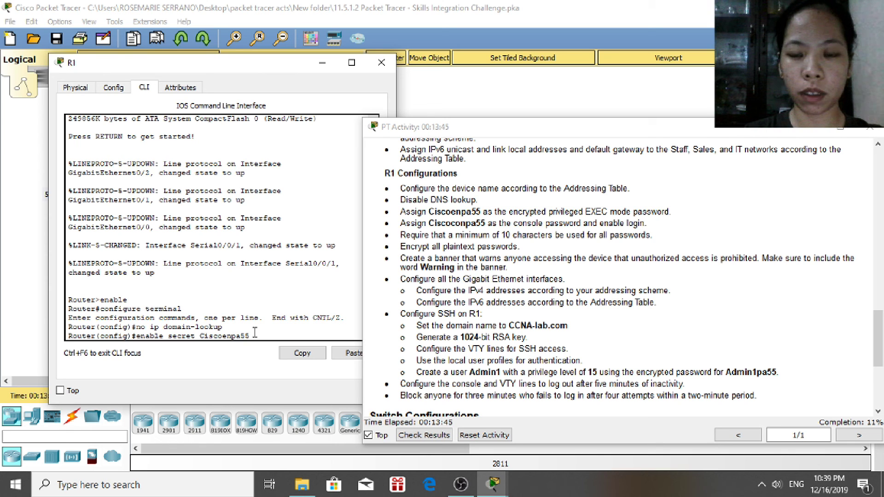
pyautogui.press('Return')
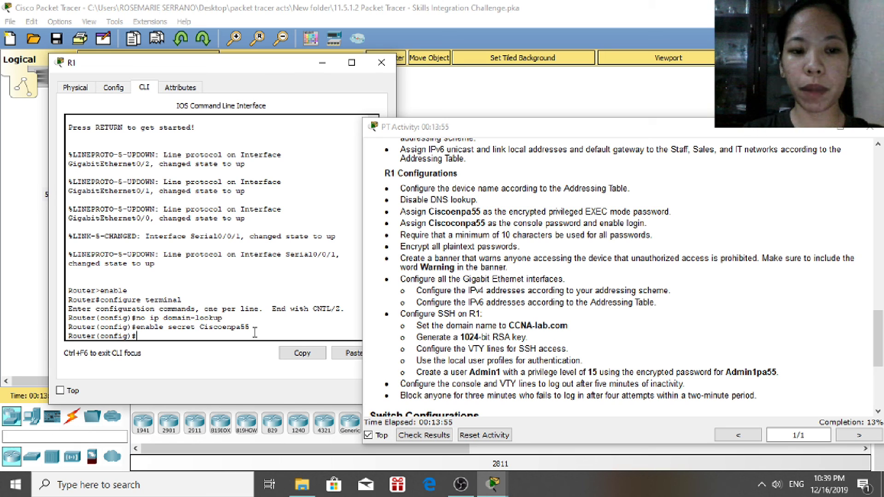
pyautogui.write('lin')
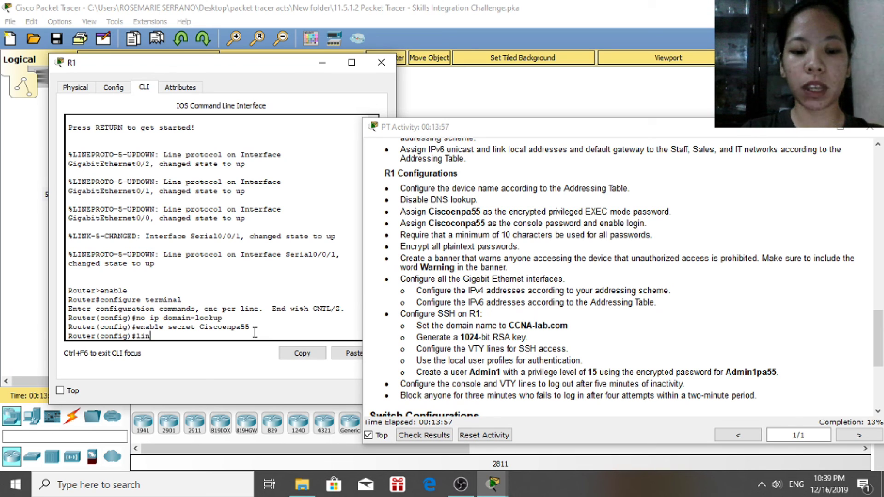
pyautogui.write('e console 0')
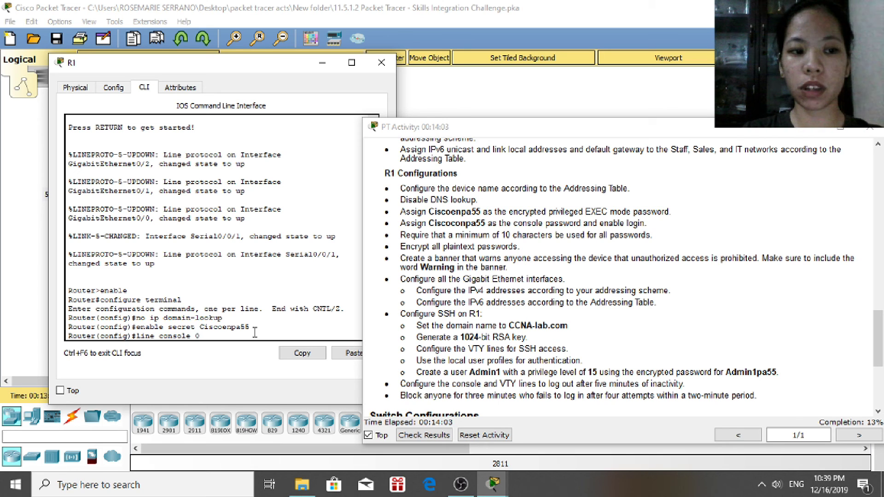
pyautogui.press('Return')
pyautogui.write('password Ciscocon')
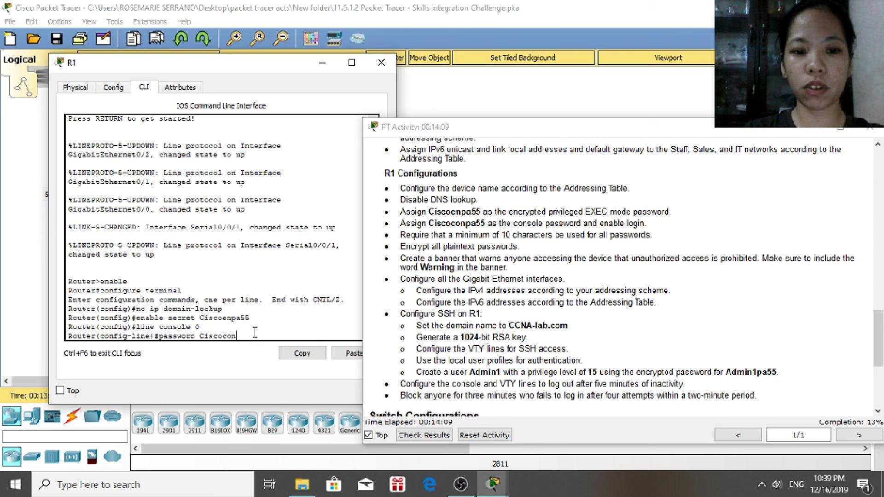
pyautogui.write('pa55')
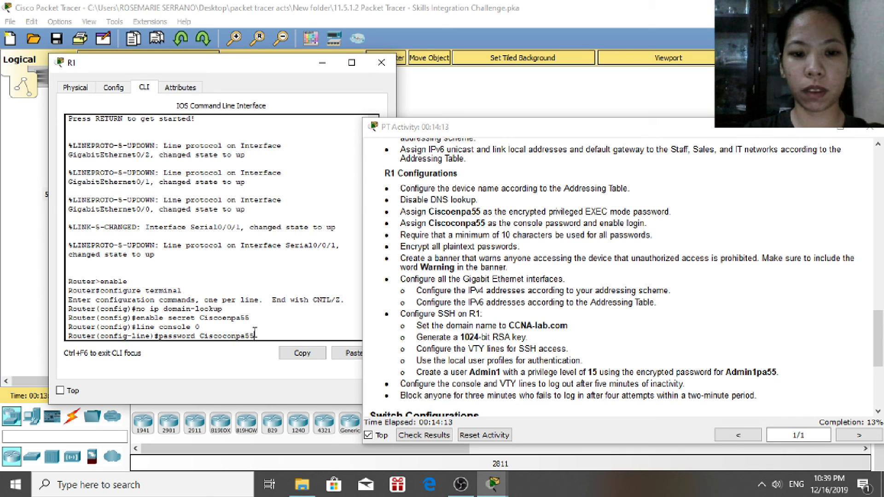
pyautogui.press('Return')
pyautogui.write('login')
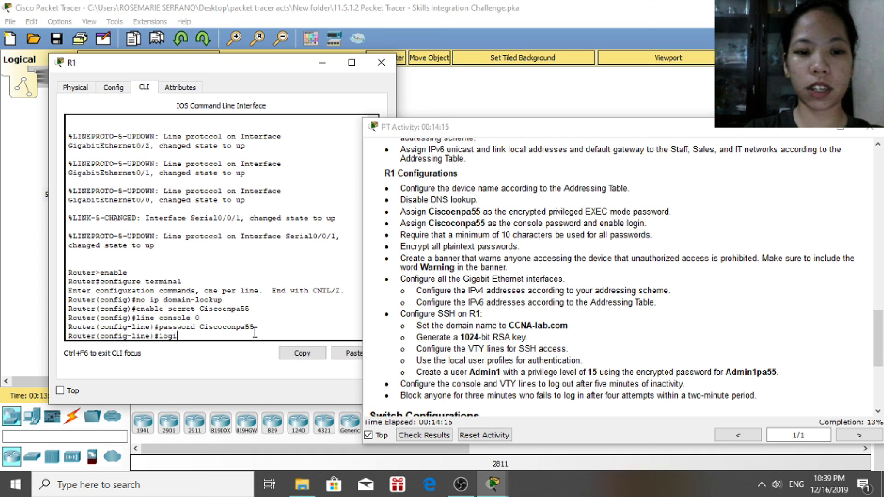
pyautogui.press('Return')
pyautogui.write('e')
pyautogui.write('xit')
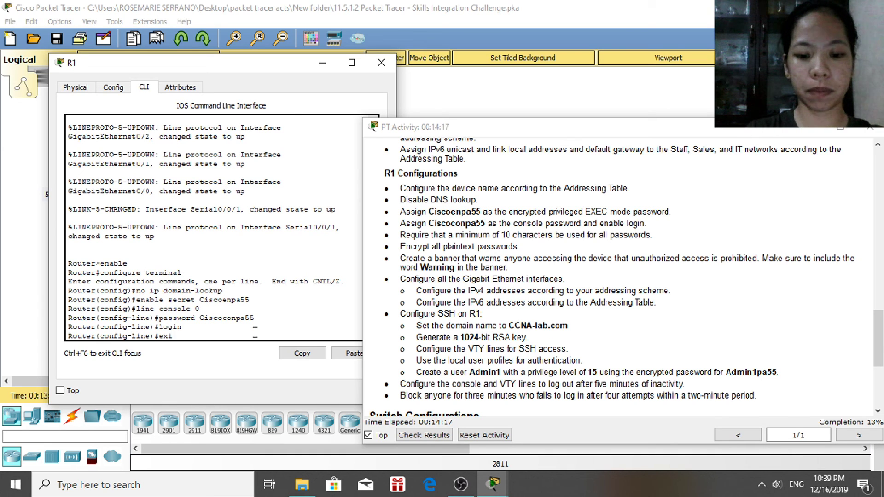
pyautogui.press('Return')
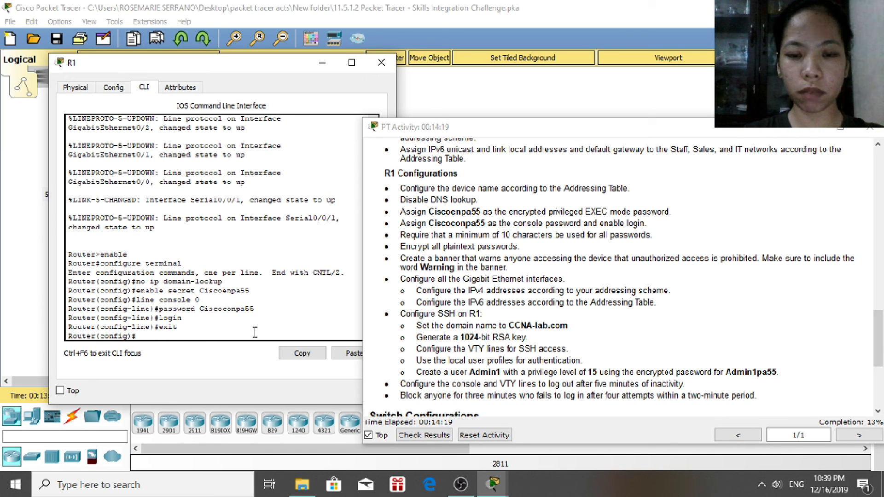
# Give VTY lines 0 4 a password with login required, then exit to global config
pyautogui.write('line vty')
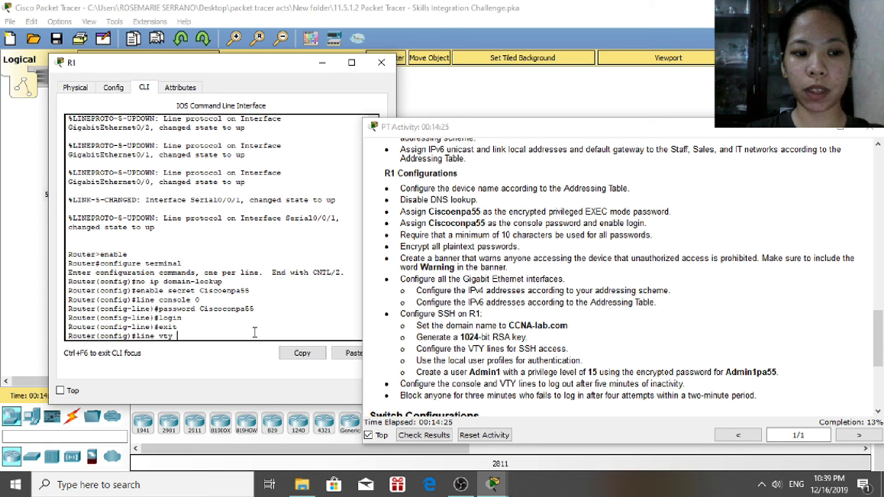
pyautogui.write(' 0')
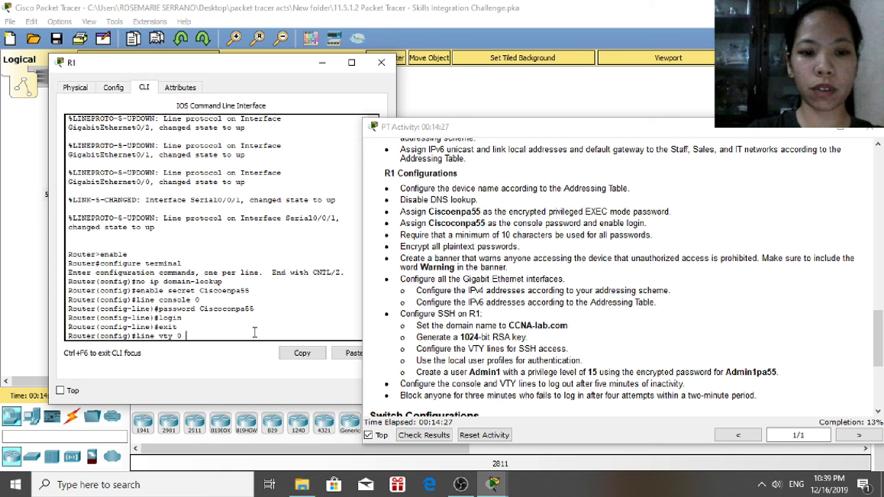
pyautogui.write(' 4')
pyautogui.press('Return')
pyautogui.write('password')
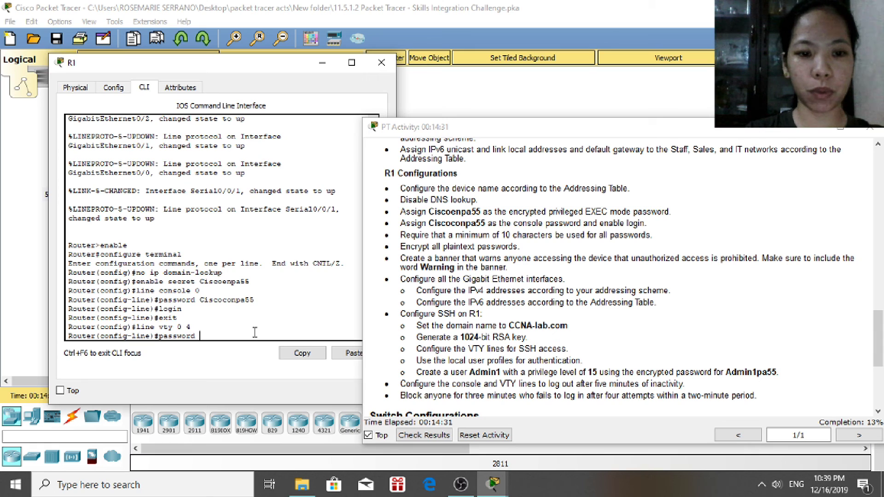
pyautogui.write(' Ciscoco')
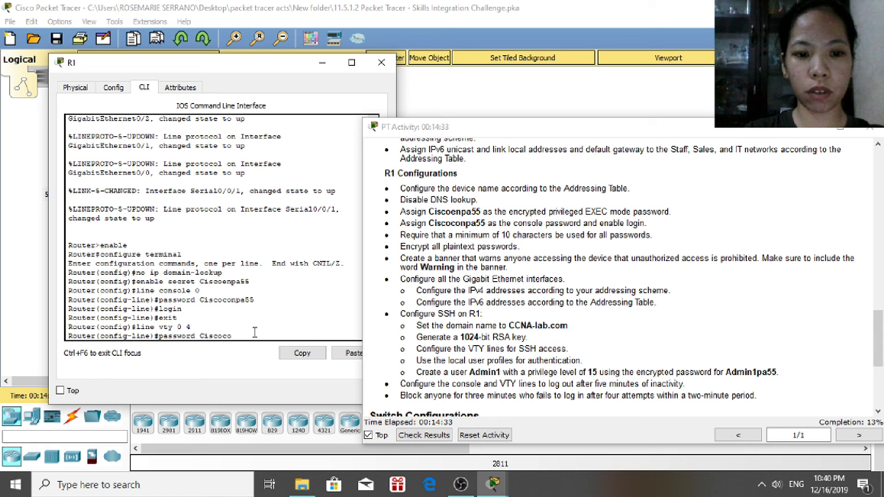
pyautogui.write('npa55')
pyautogui.press('Return')
pyautogui.write('login')
pyautogui.press('Return')
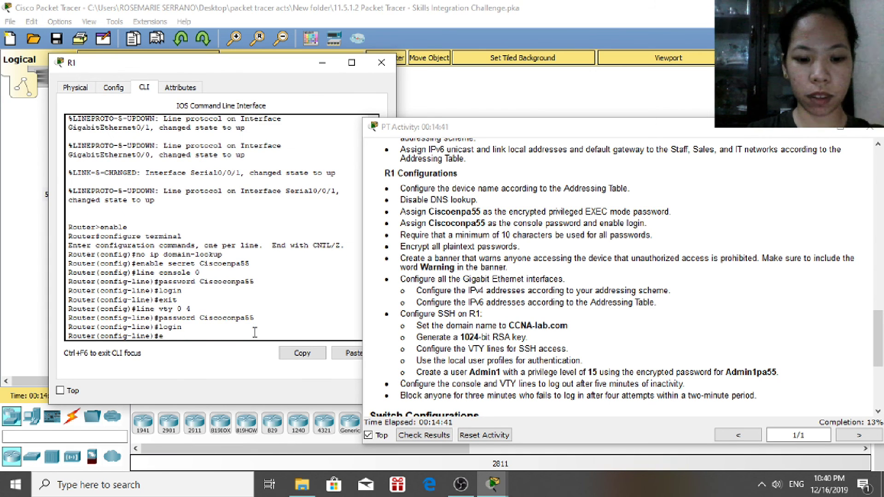
pyautogui.write('exit')
pyautogui.press('Return')
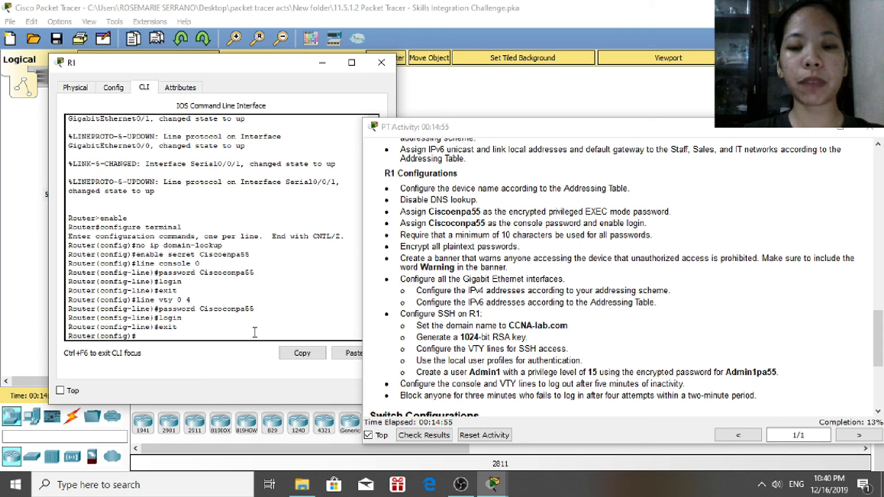
# Apply 'security passwords min-length 10' and 'service password-encryption' on R1
pyautogui.write('security passwords')
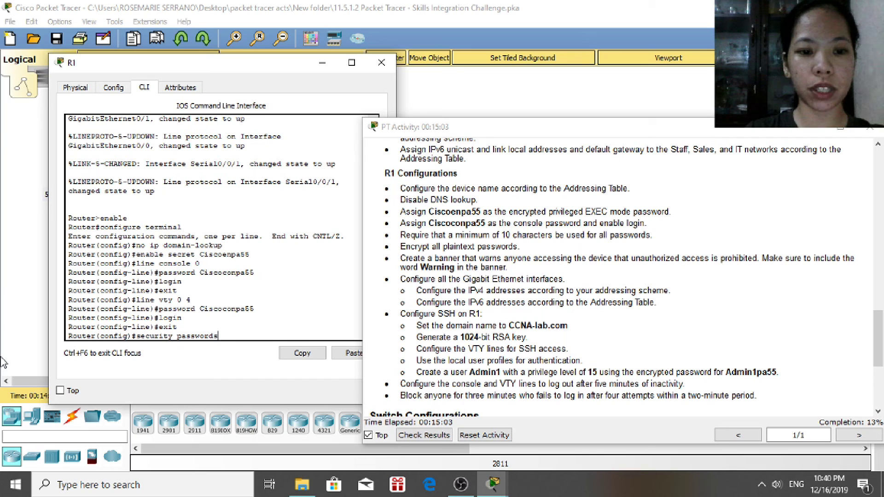
pyautogui.write(' min')
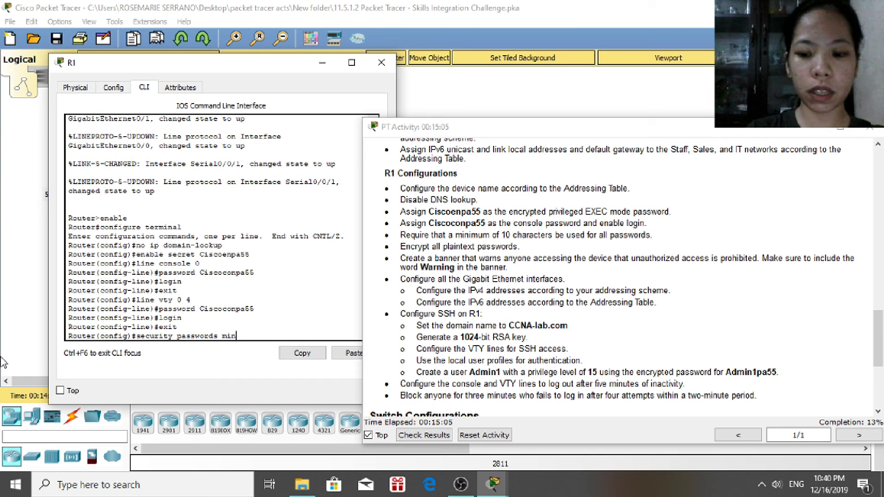
pyautogui.write('-lengt')
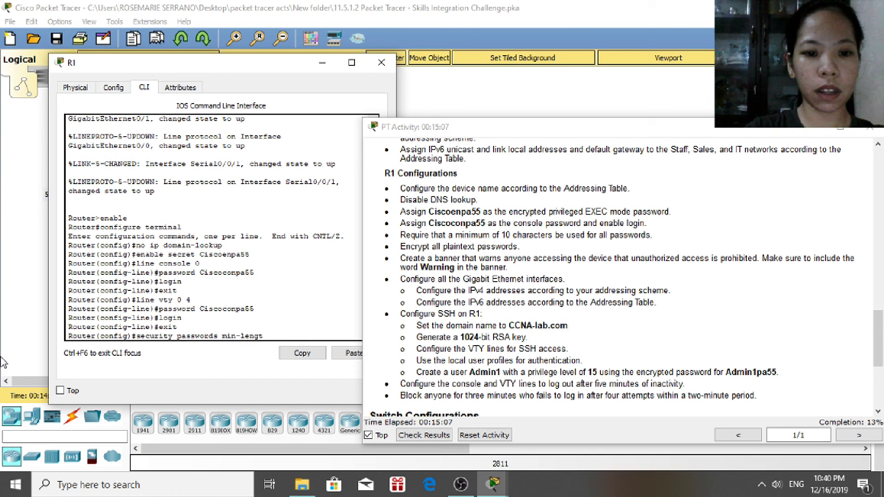
pyautogui.write('h 1')
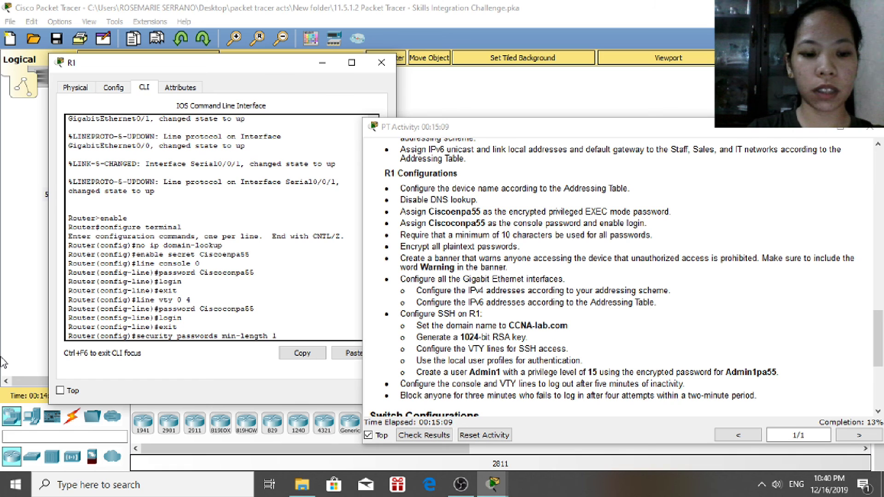
pyautogui.write('0')
pyautogui.press('Return')
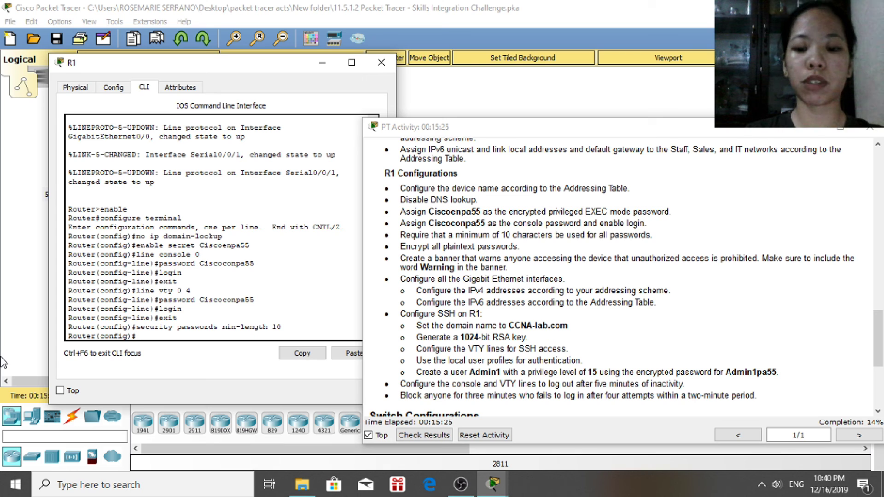
pyautogui.write('service')
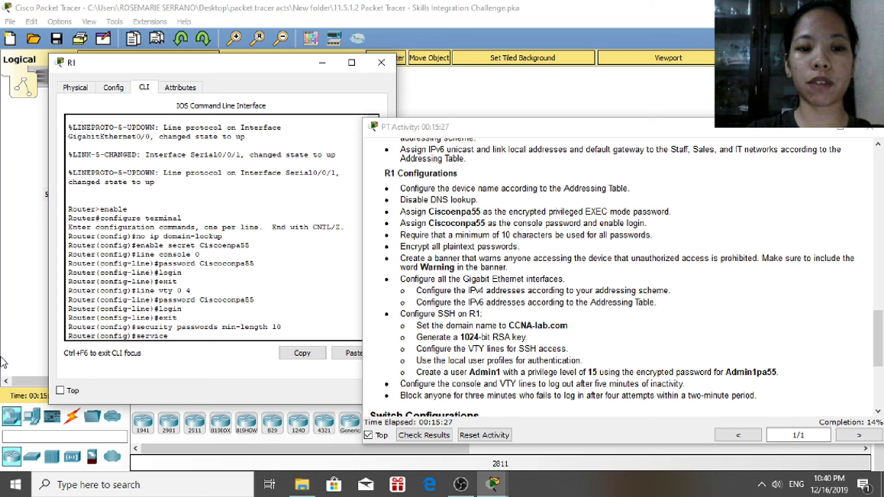
pyautogui.write(' passwo')
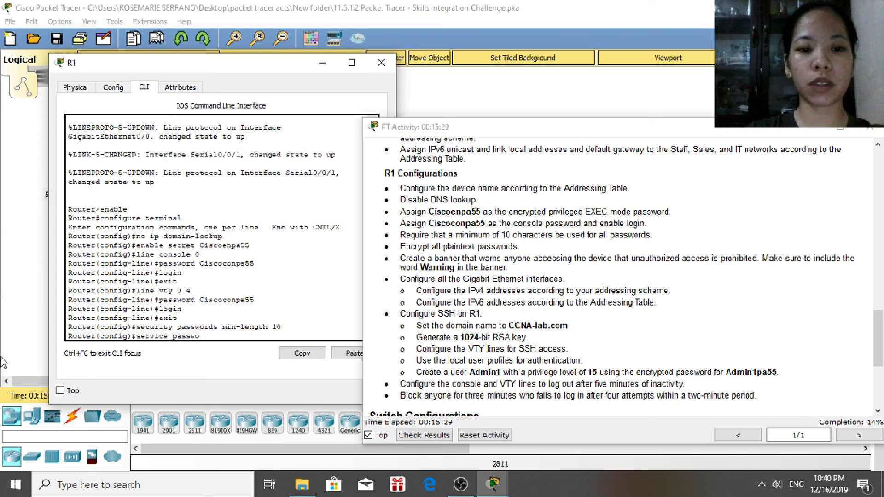
pyautogui.write('rd-encry')
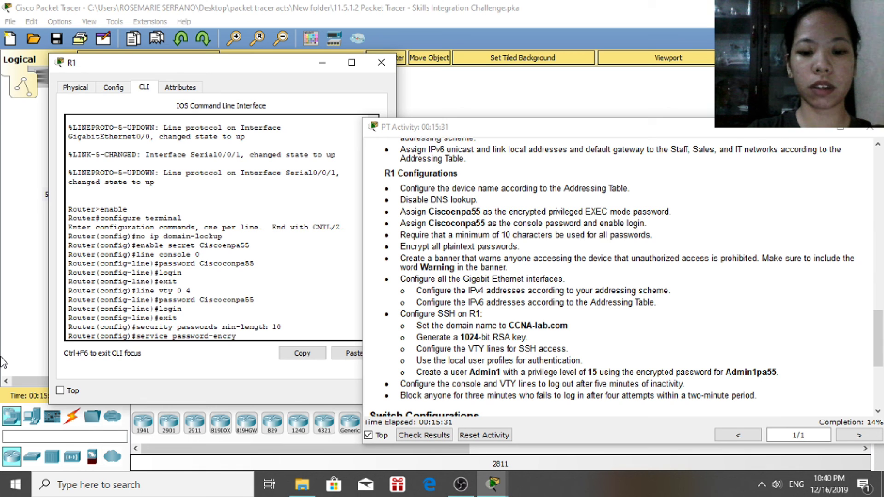
pyautogui.write('ption')
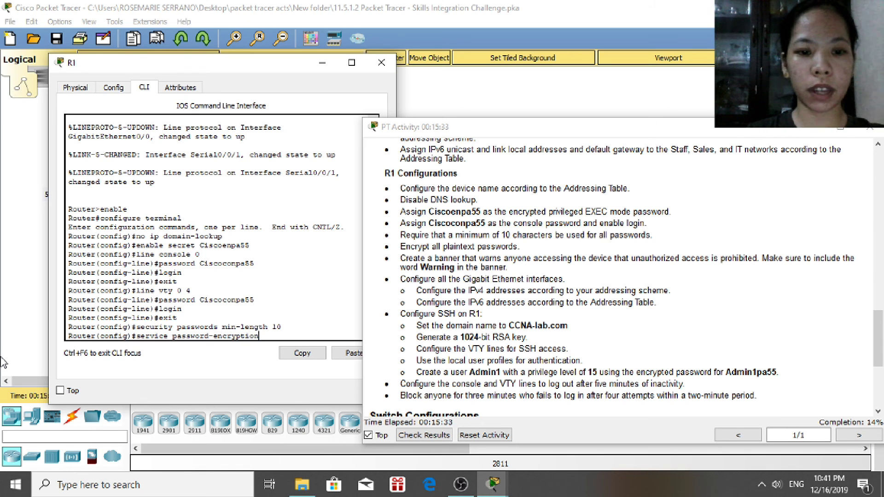
pyautogui.press('Return')
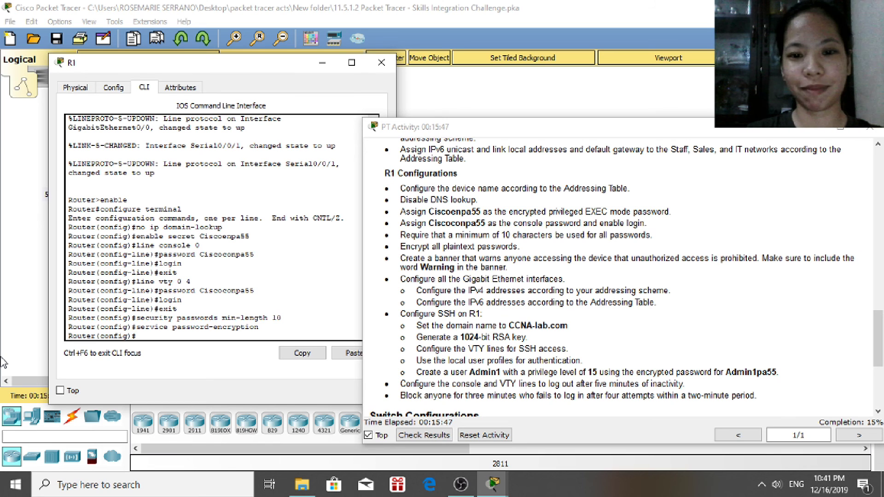
# Set the MOTD banner to 'Warning: Unathorized access is prohibited' using # as delimiter
pyautogui.write('banner')
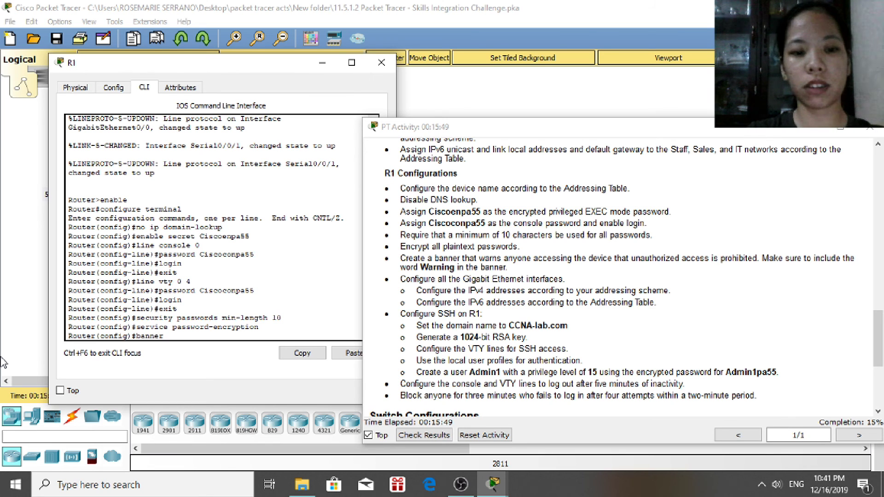
pyautogui.write(' motd #Warning')
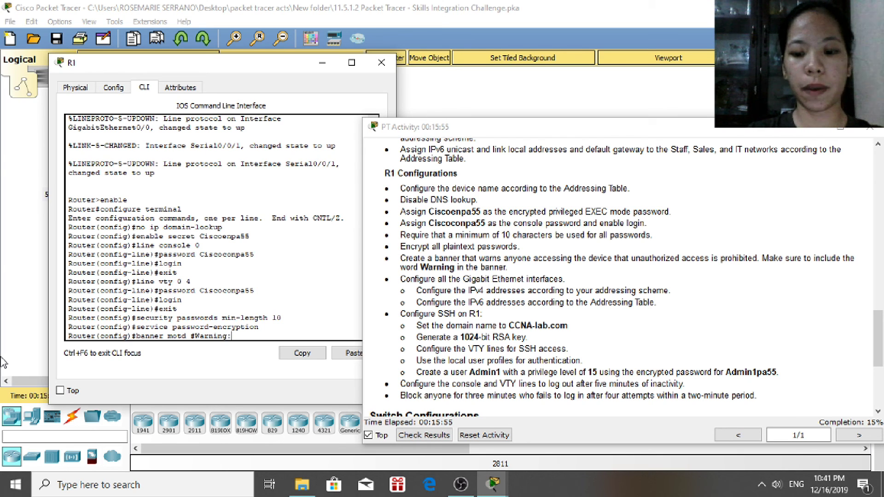
pyautogui.write(': Una')
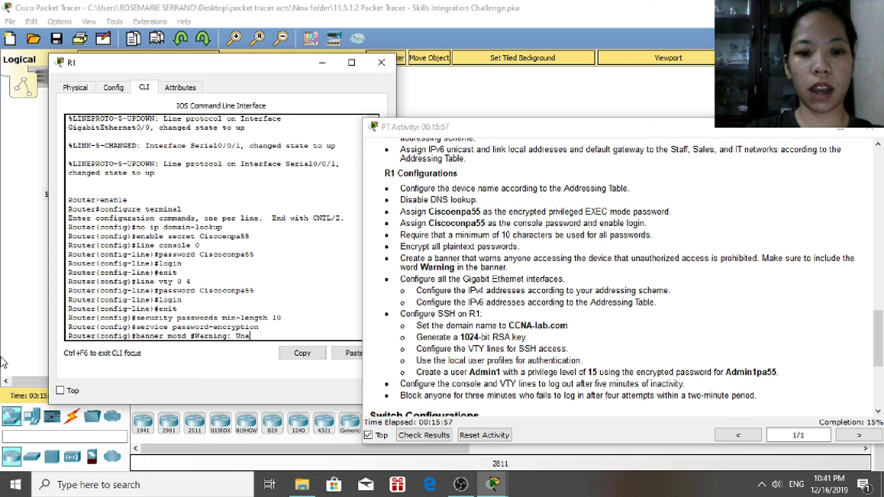
pyautogui.write('thorized')
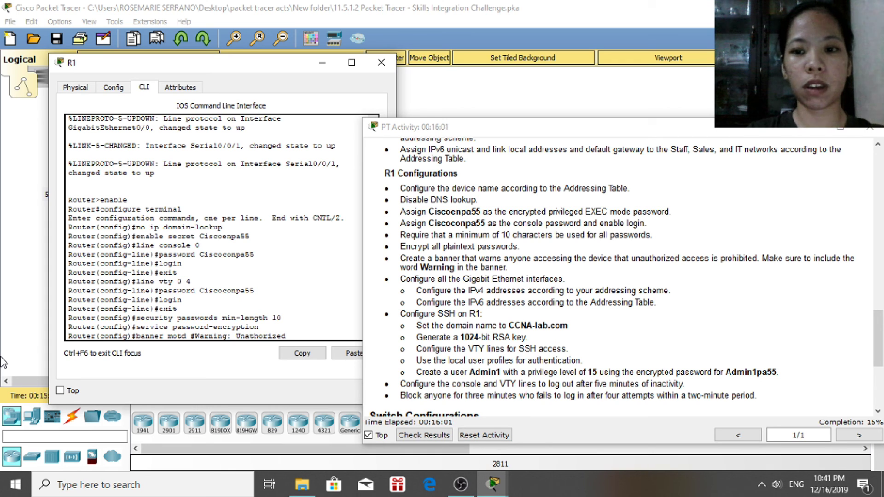
pyautogui.write(' access is prohibited#')
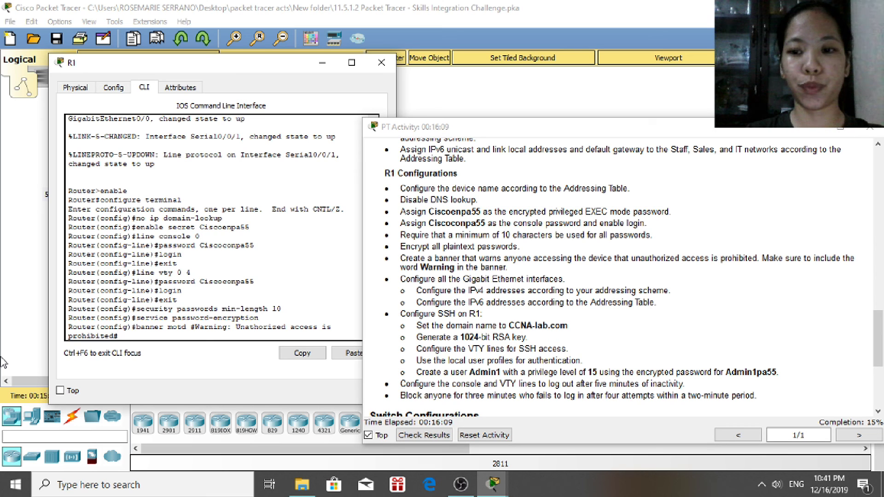
pyautogui.press('Return')
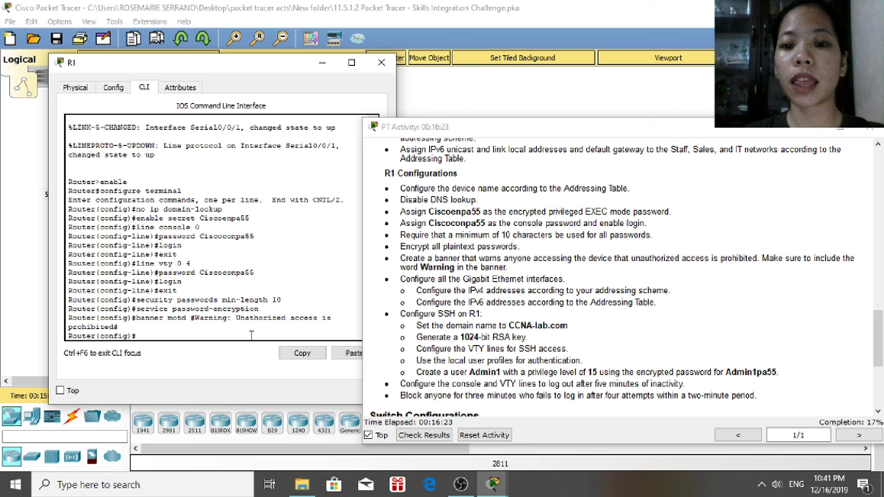
# Enter interface GigabitEthernet 0/0 and assign IPv4 192.168.0.1 255.255.255.128
pyautogui.write('int')
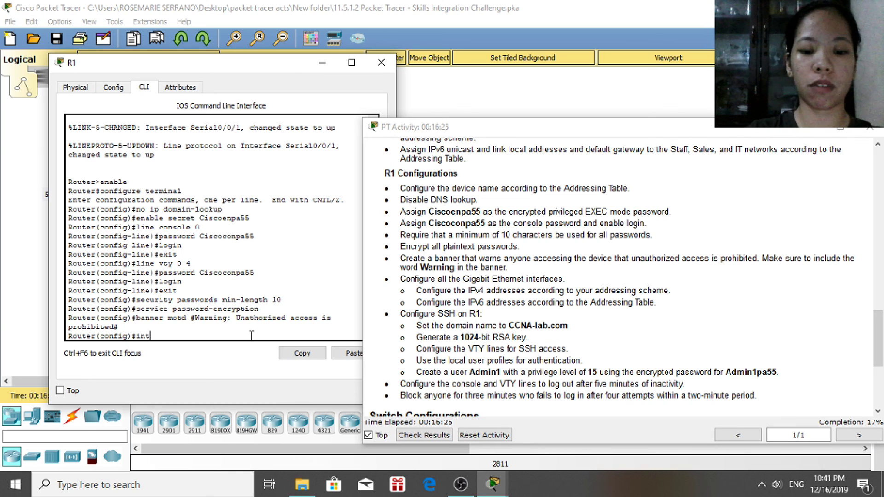
pyautogui.write('erface')
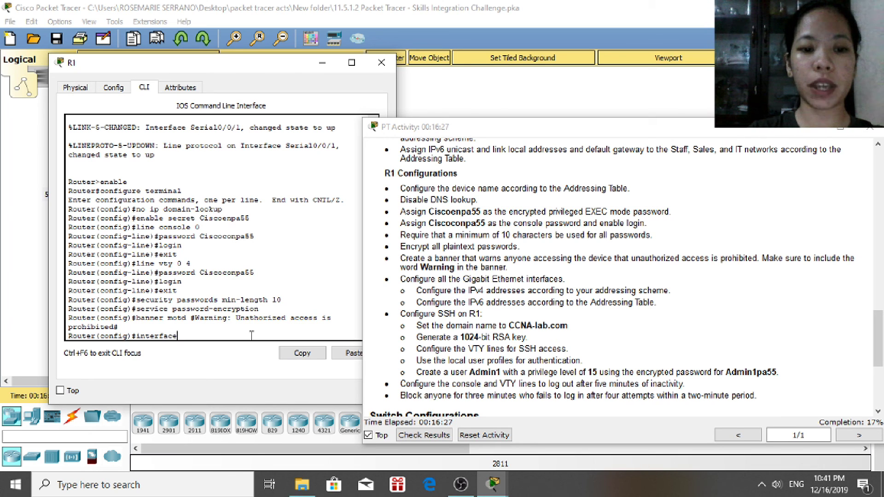
pyautogui.moveTo(880, 362); pyautogui.dragTo(880, 206)
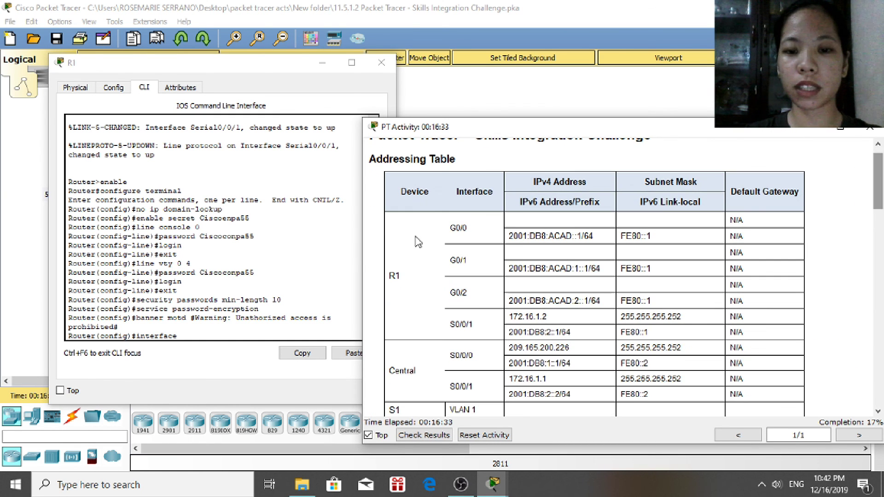
pyautogui.click(226, 334)
pyautogui.write('giga')
pyautogui.press('Tab')
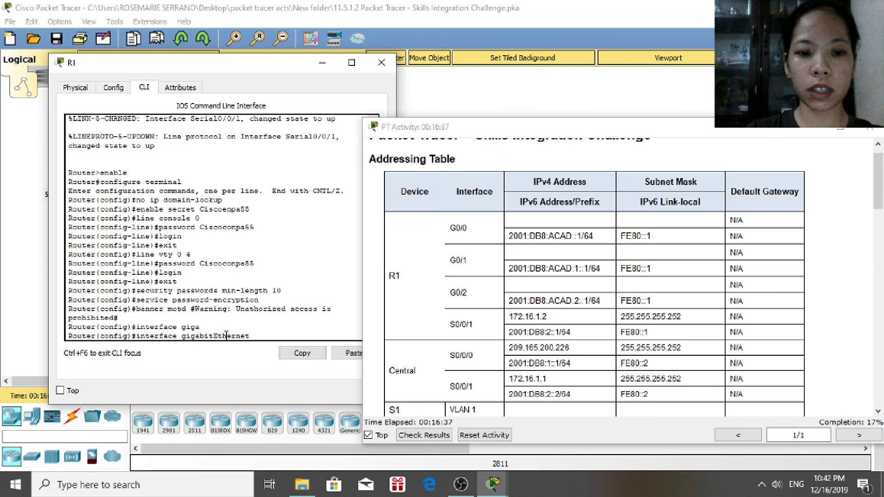
pyautogui.write('0')
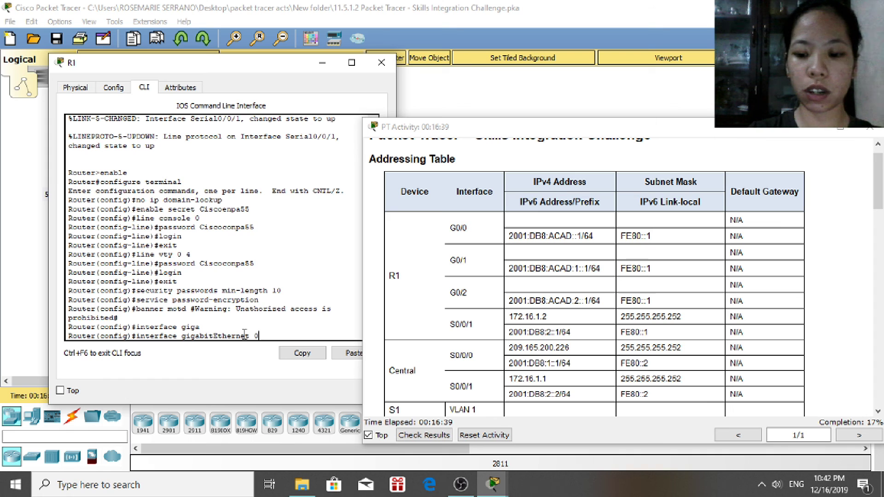
pyautogui.write('/0')
pyautogui.press('Return')
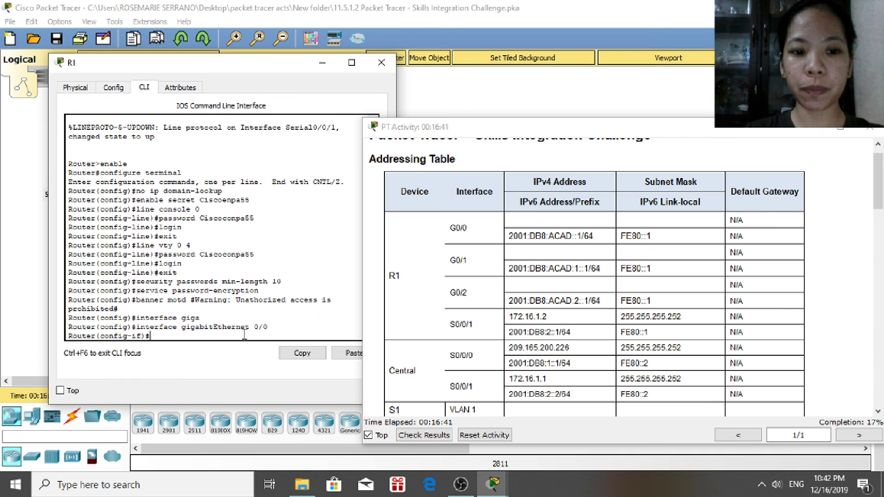
pyautogui.write('ip address')
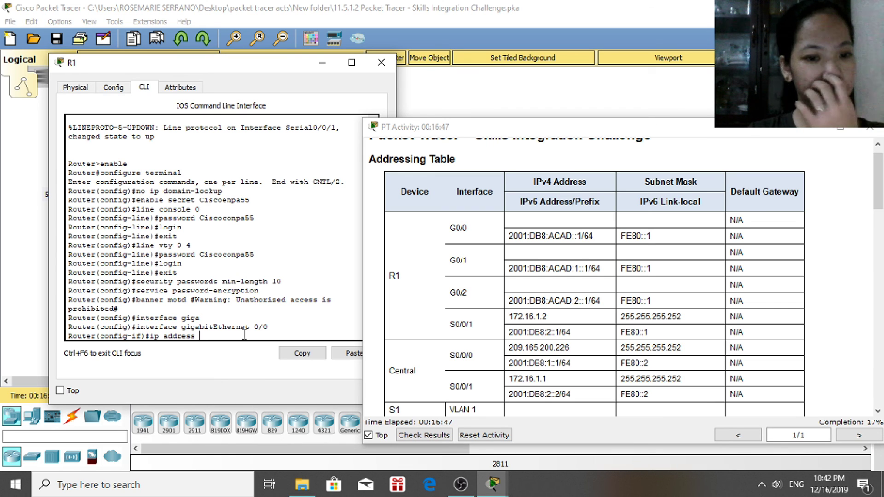
pyautogui.write('19')
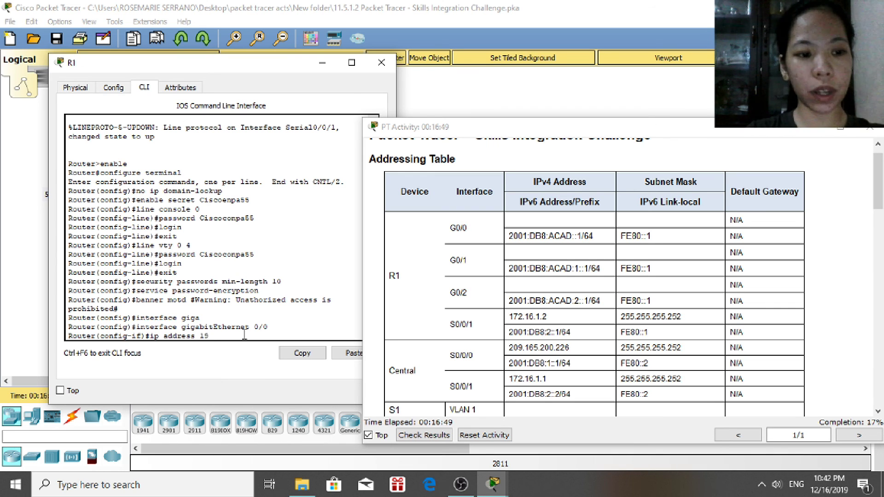
pyautogui.write('2.16')
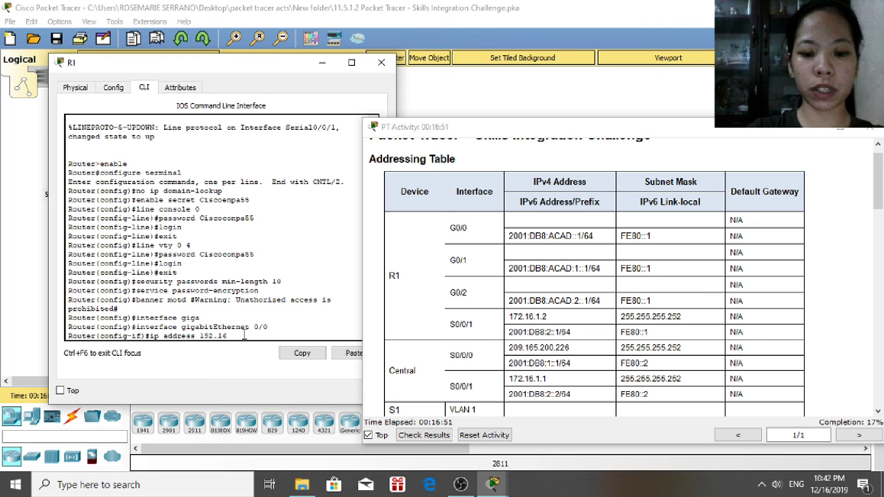
pyautogui.write('8.0.1')
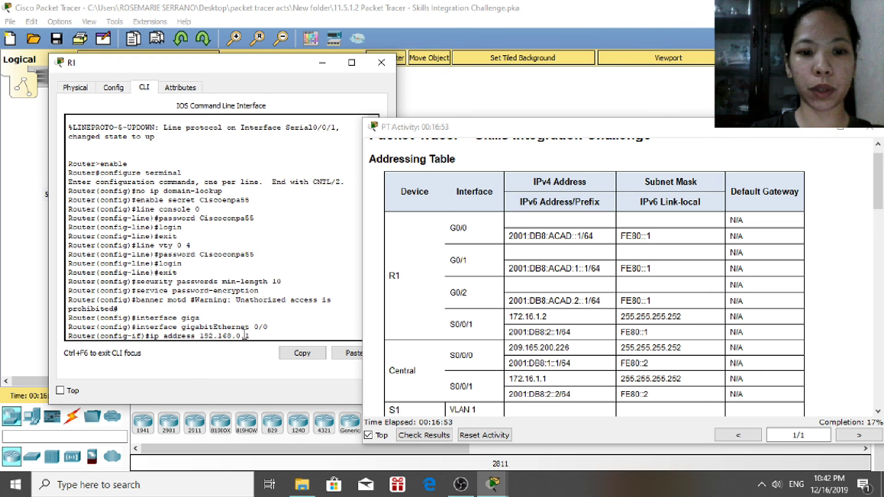
pyautogui.write(' 255.255.255')
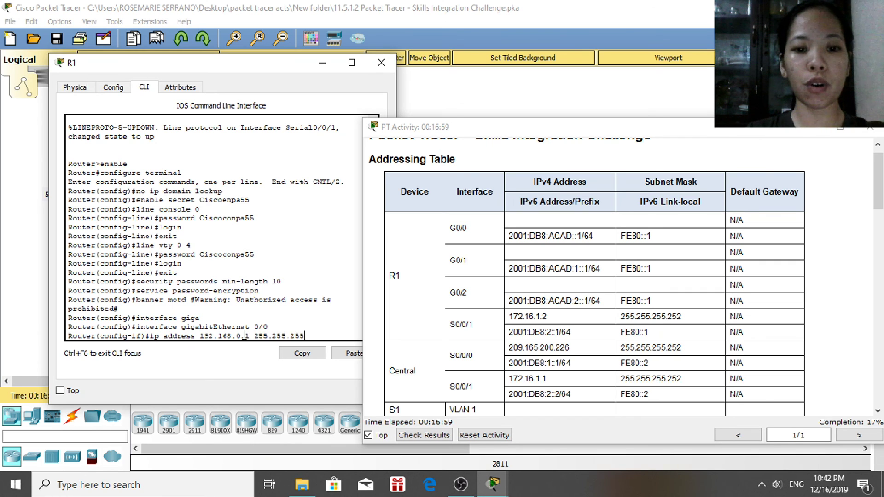
pyautogui.write('.128')
pyautogui.press('Return')
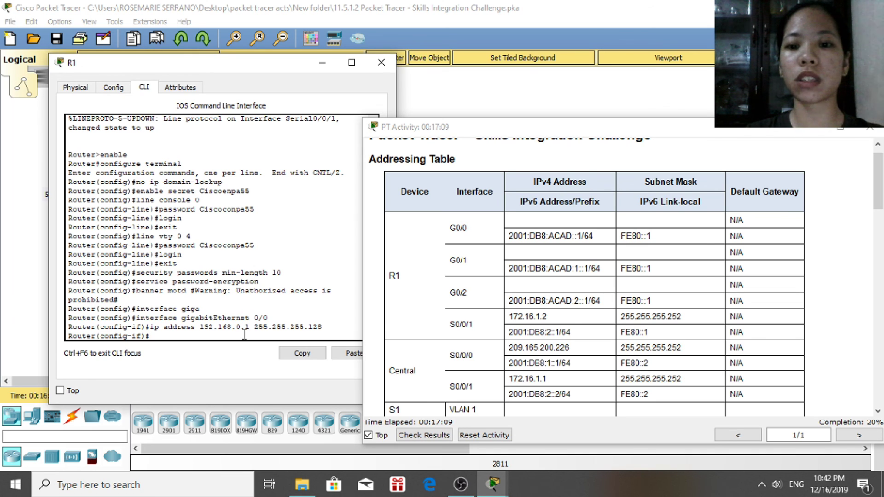
# Add IPv6 2001:DB8:ACAD::1/64 to G0/0, enable it, and exit to global config
pyautogui.write('ip')
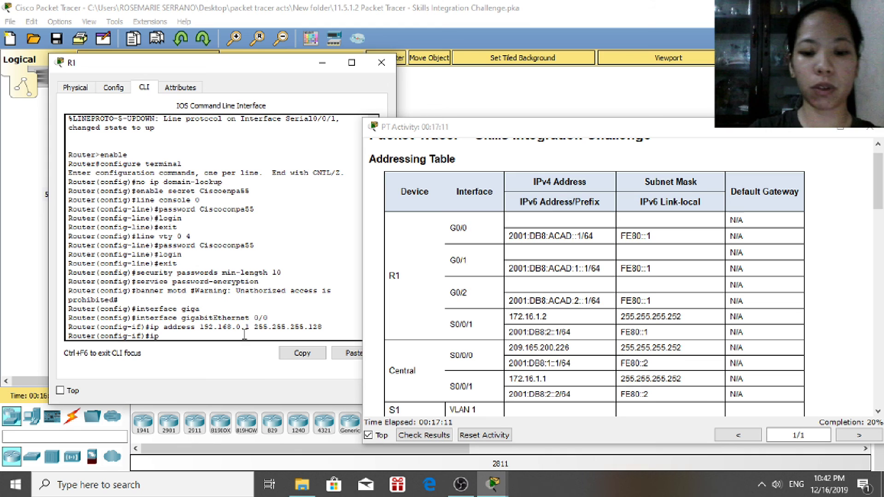
pyautogui.write('v6 addres')
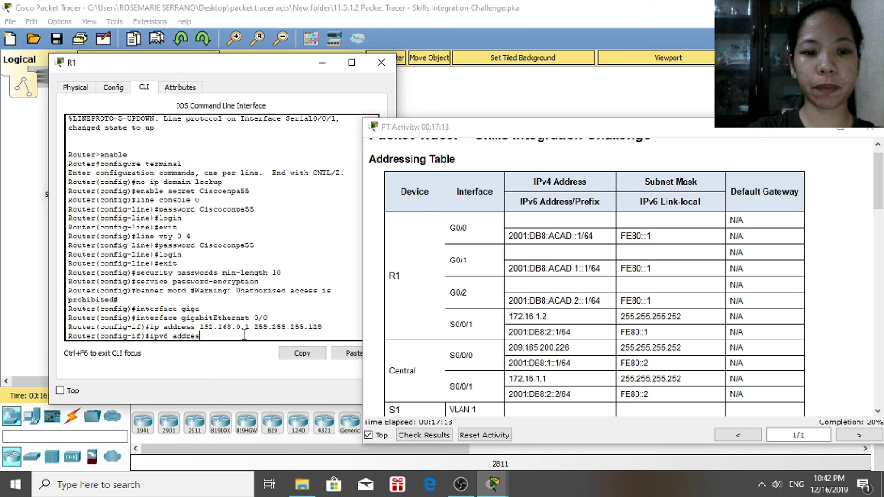
pyautogui.write('s 2001')
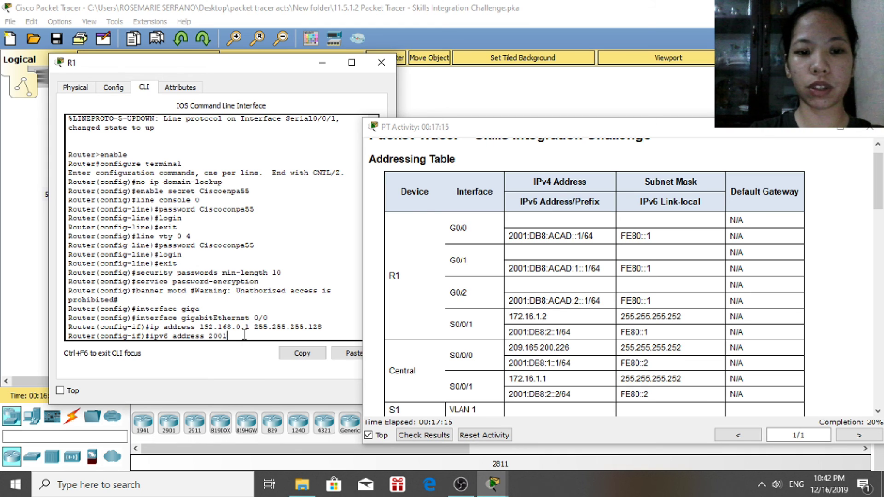
pyautogui.write(':DB8')
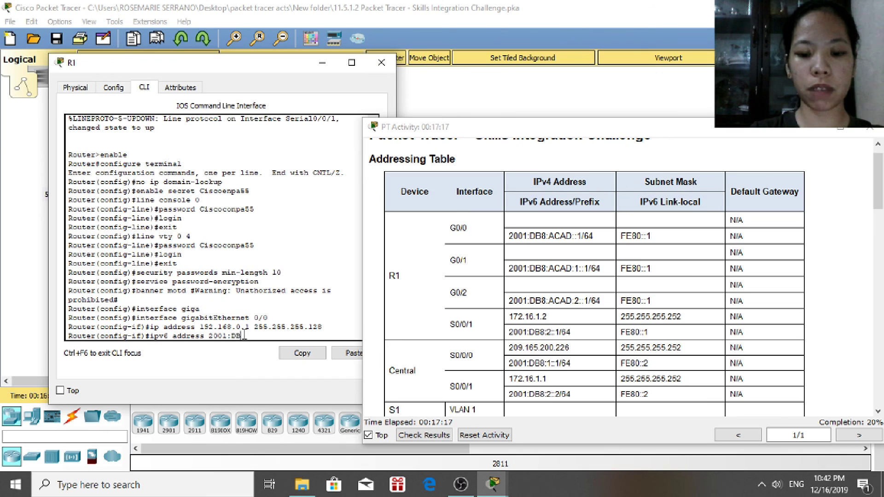
pyautogui.write(':ACAD')
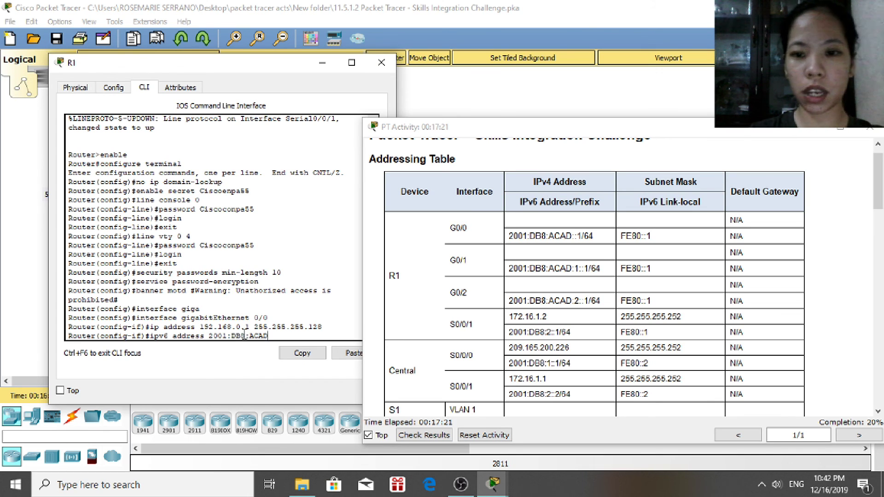
pyautogui.write('::')
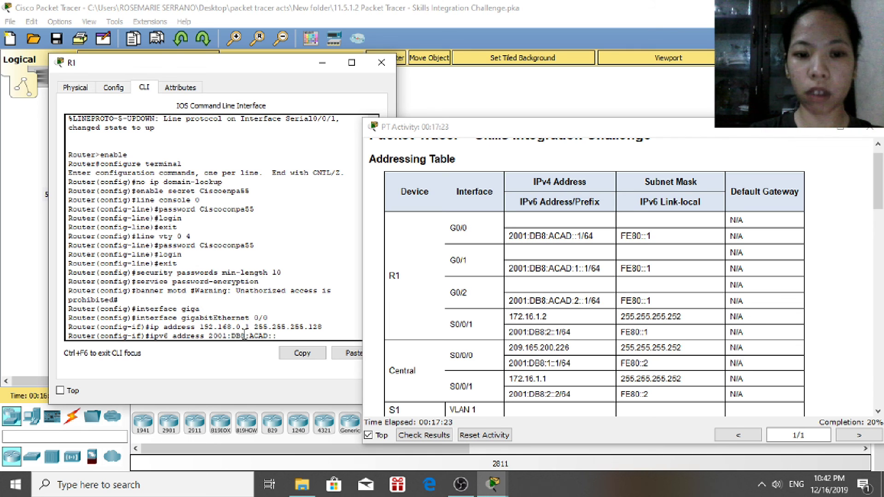
pyautogui.write('1/64')
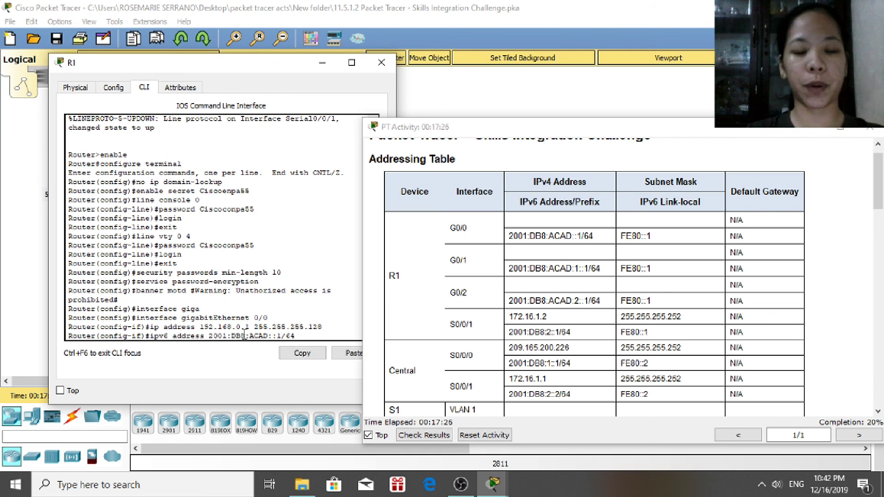
pyautogui.press('Return')
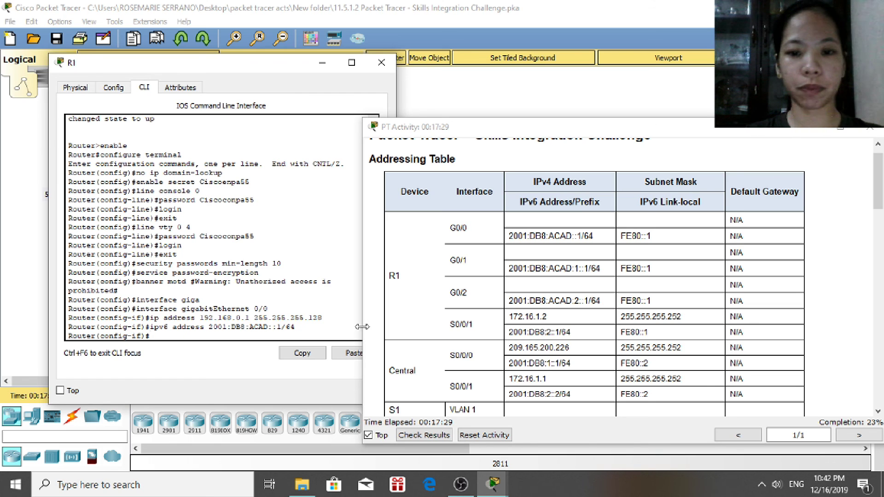
pyautogui.write('no shutdown')
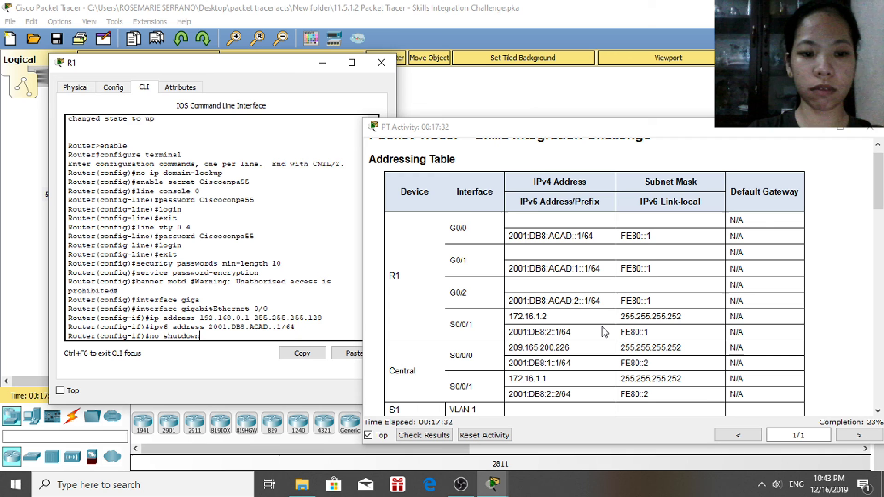
pyautogui.press('Return')
pyautogui.write('exit')
pyautogui.press('Return')
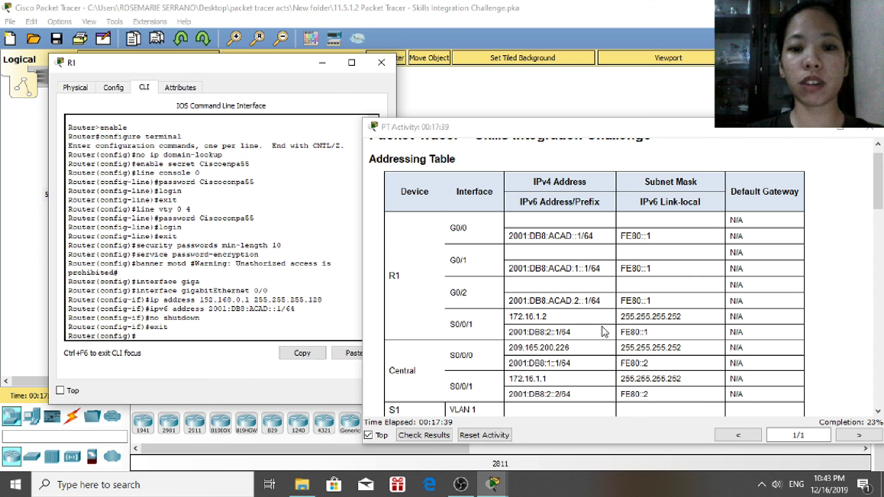
pyautogui.write('interface ')
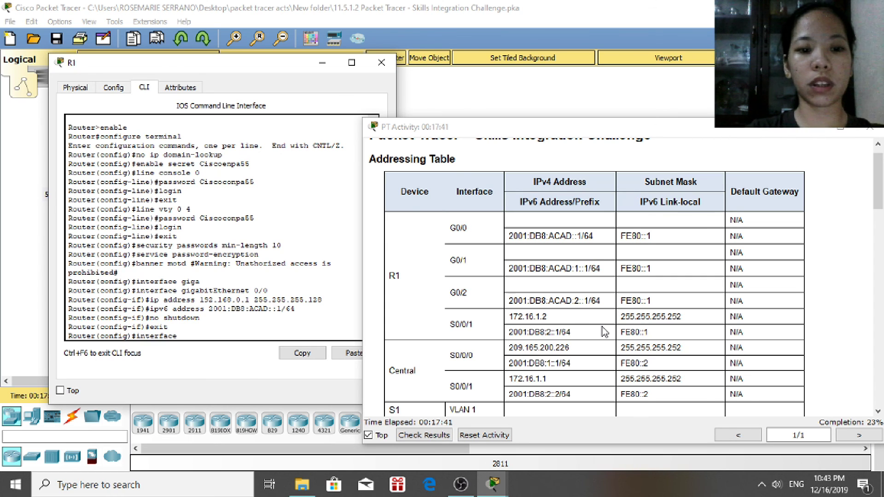
pyautogui.write('gigs')
# Enter interface GigabitEthernet 0/1 and assign IPv4 192.168.0.129 255.255.255.192
pyautogui.press('Tab')
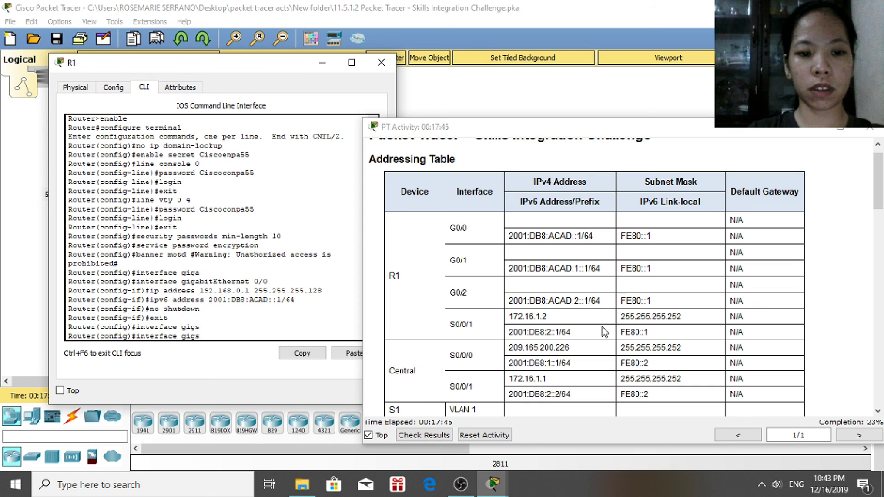
pyautogui.press('BackSpace')
pyautogui.write('a')
pyautogui.press('Tab')
pyautogui.write('0/1')
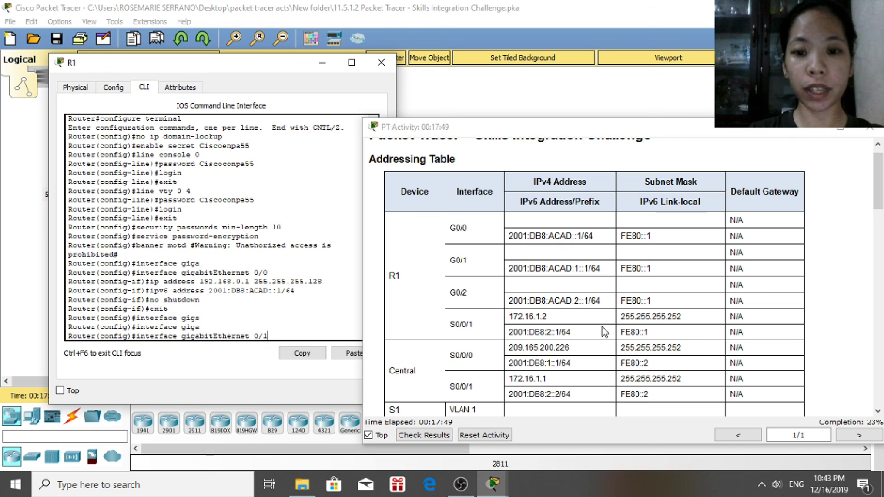
pyautogui.press('Return')
pyautogui.write('ip a')
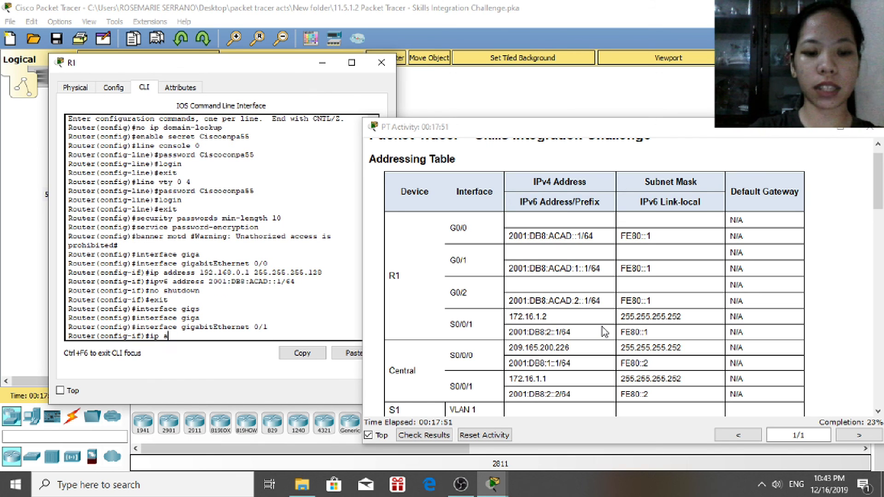
pyautogui.write('ddress 1')
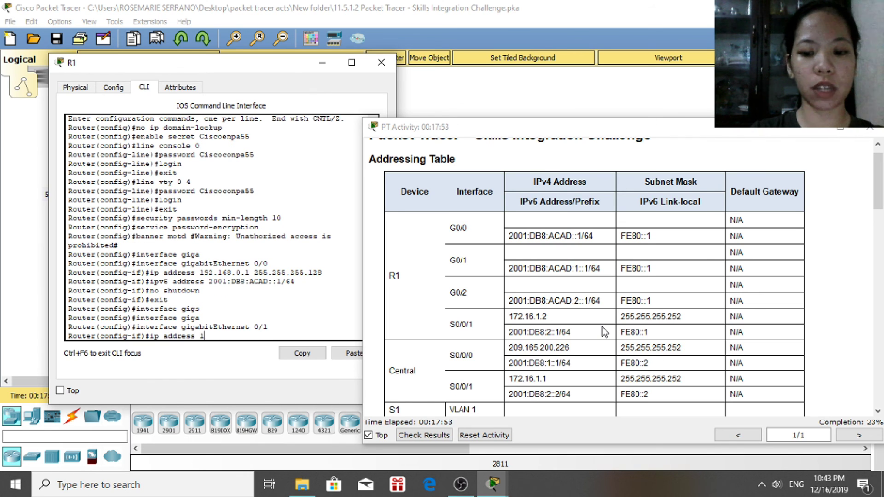
pyautogui.write('92.168.0.12')
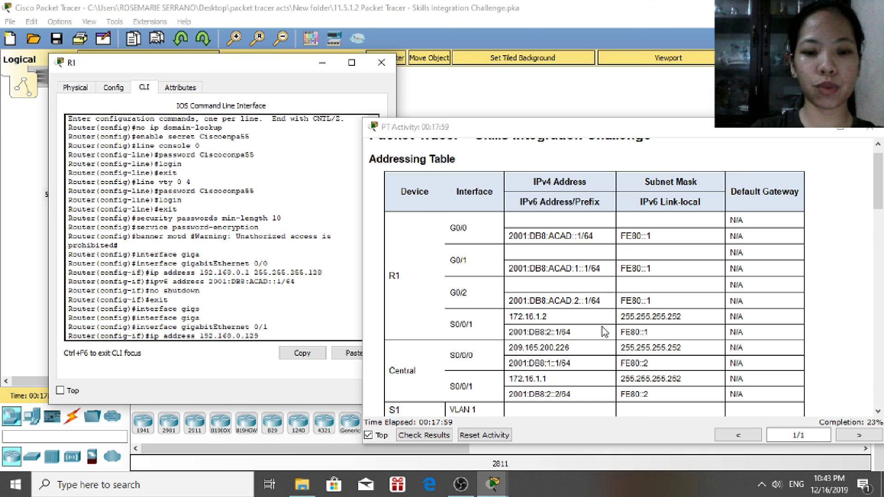
pyautogui.write('9 ')
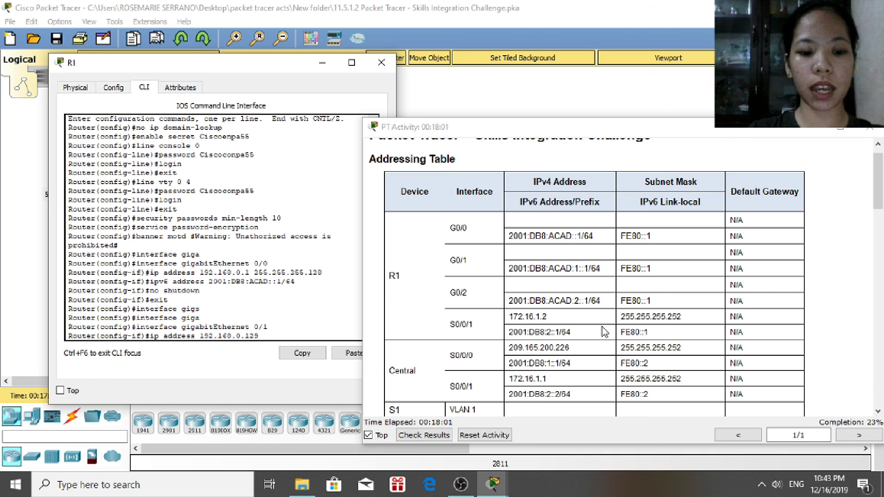
pyautogui.write('255.2')
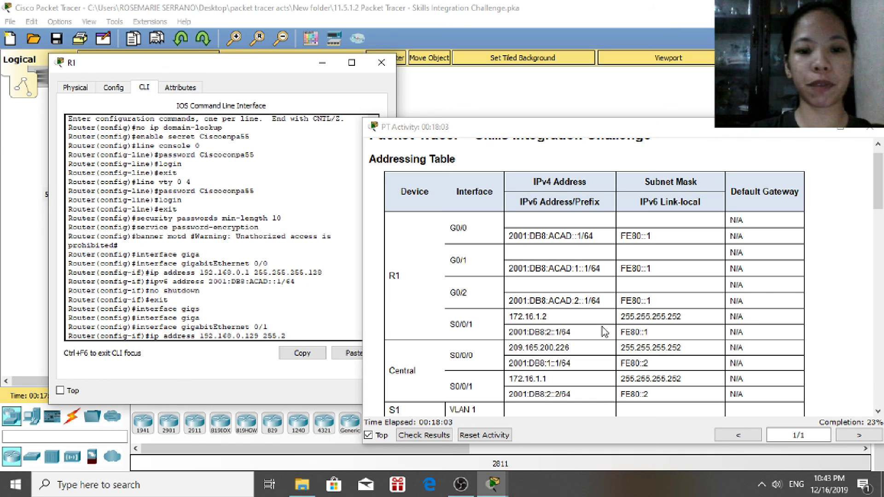
pyautogui.write('55.255')
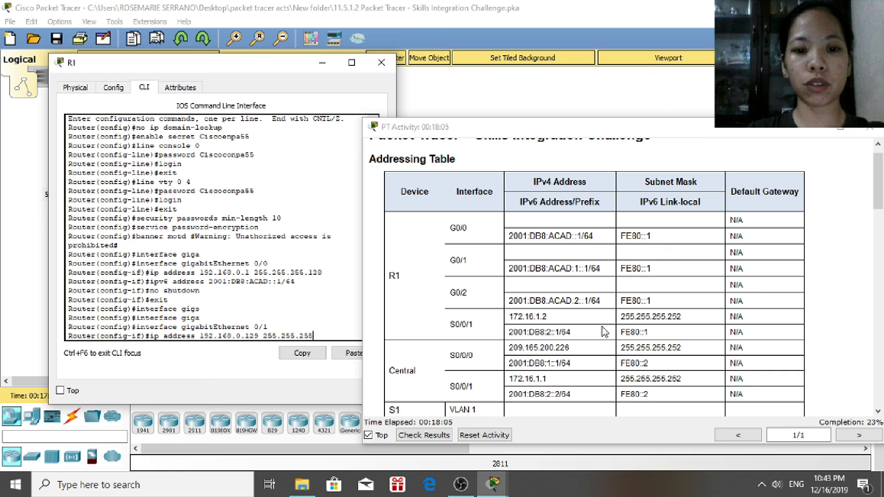
pyautogui.write('.192')
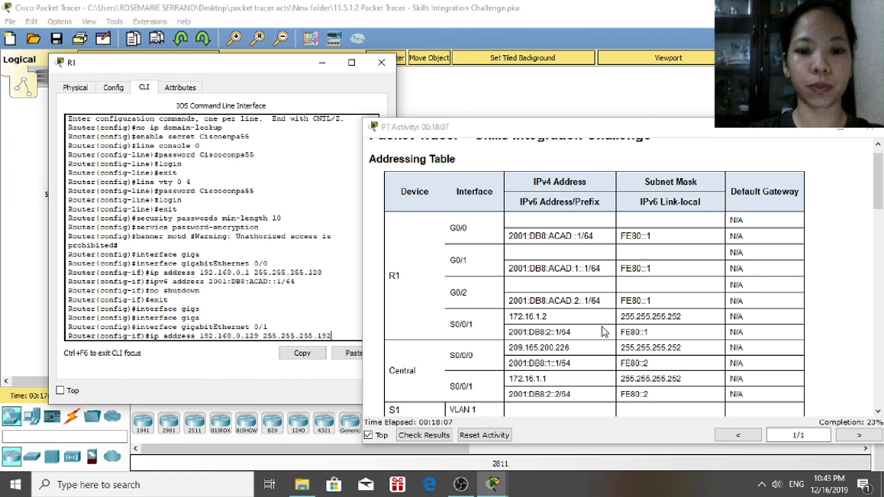
pyautogui.press('Return')
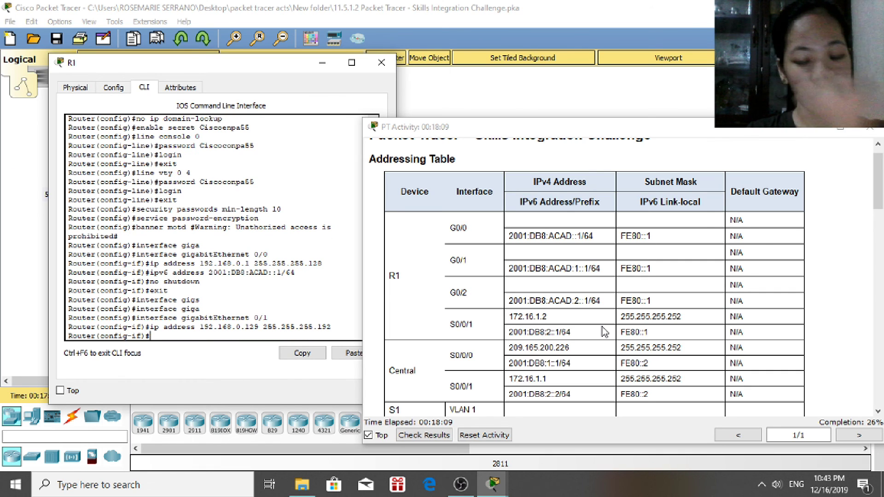
# Add IPv6 2001:DB8:ACAD:1::1/64 to G0/1, enable it, and exit
pyautogui.write('ipv6')
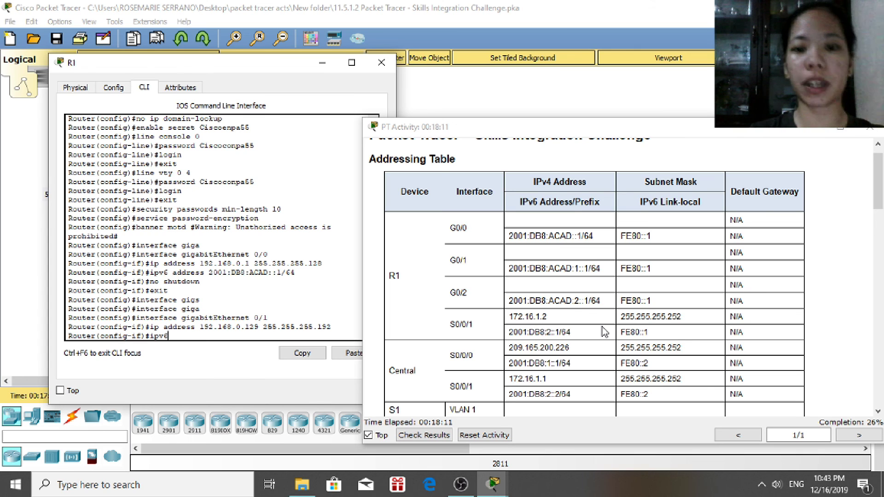
pyautogui.write(' ad')
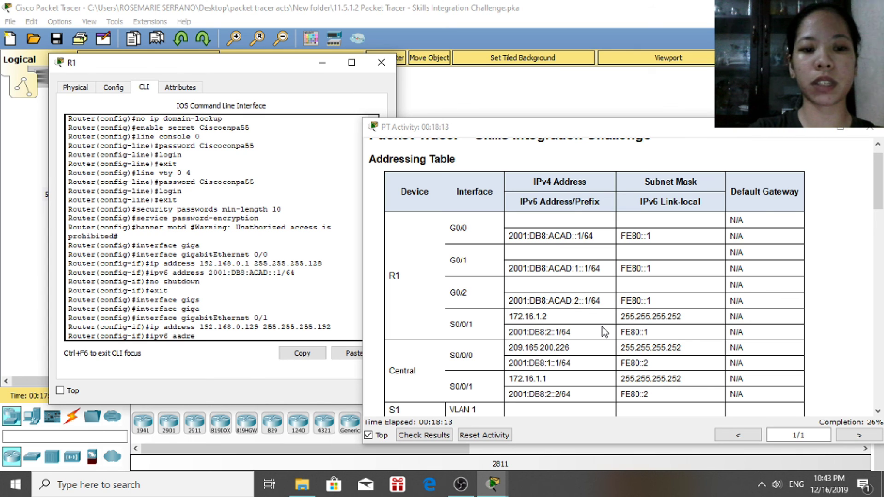
pyautogui.write('dress 2001:')
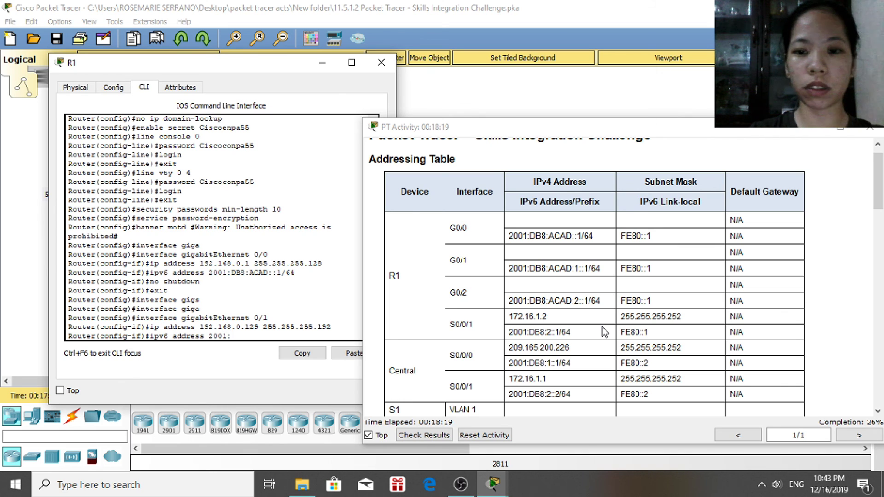
pyautogui.write('DB8')
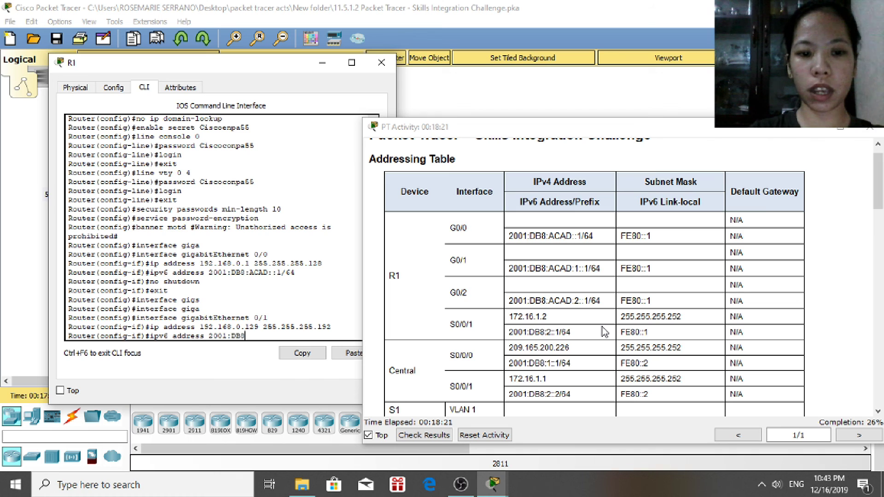
pyautogui.write(':ACAD')
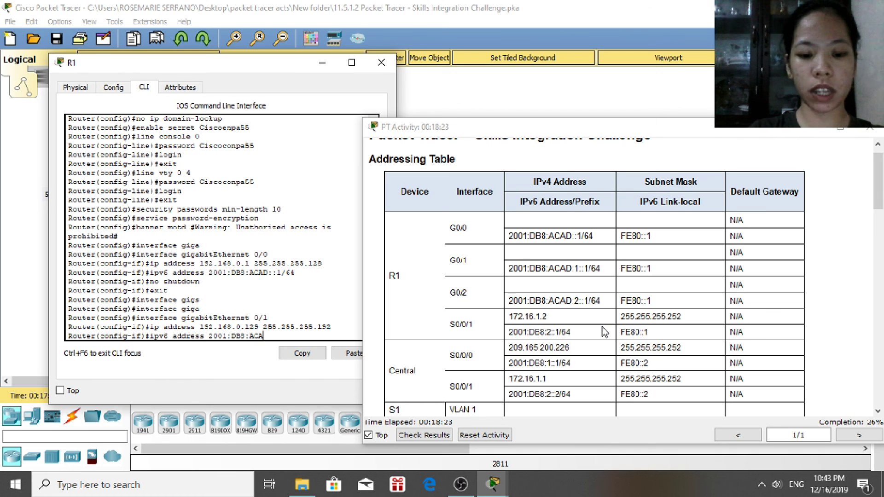
pyautogui.write(':1:')
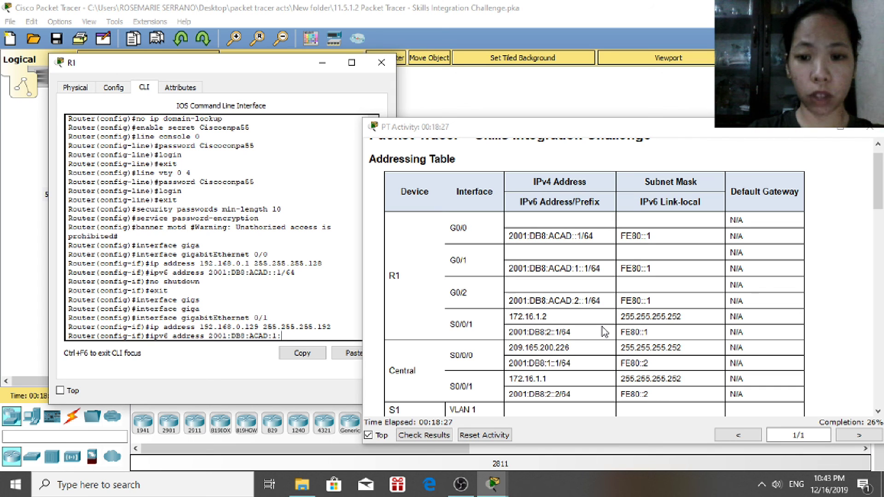
pyautogui.write(':1/64')
pyautogui.press('Return')
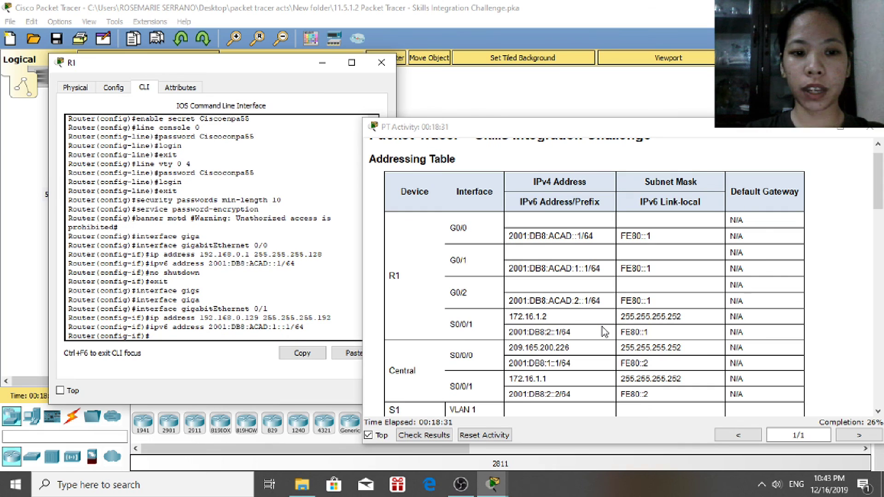
pyautogui.write('no shut')
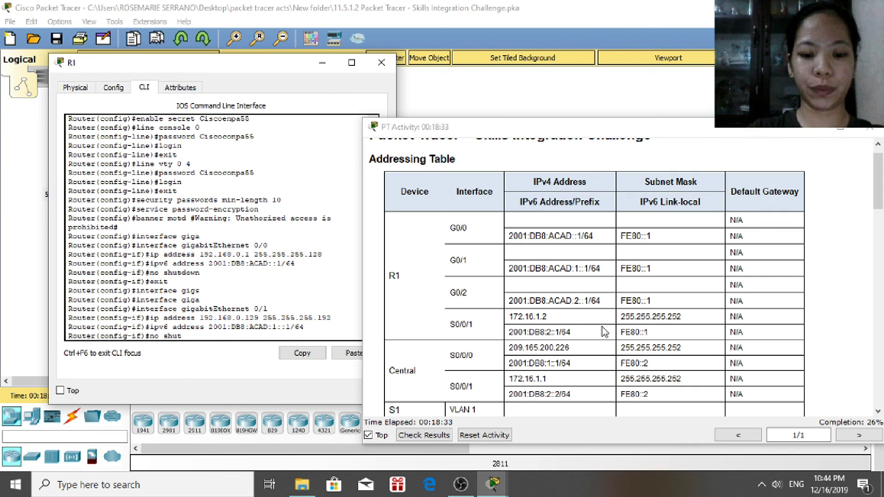
pyautogui.write('down')
pyautogui.press('Return')
pyautogui.write('exit')
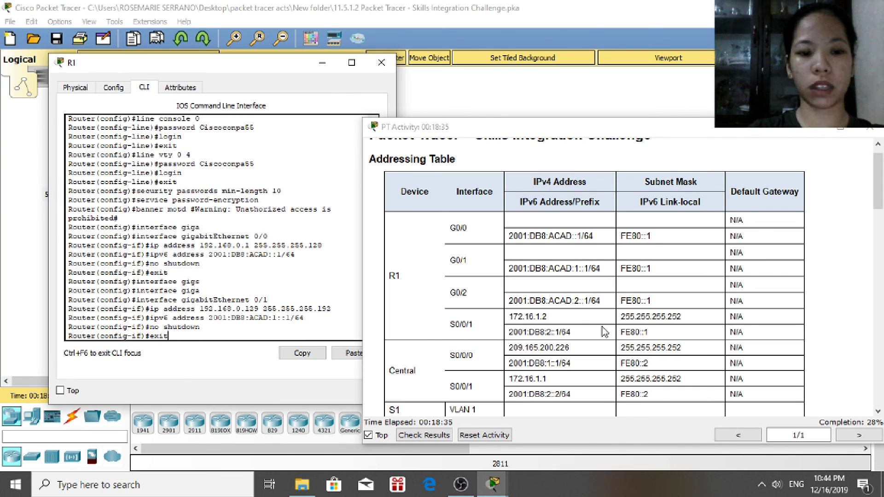
pyautogui.press('Return')
# Enter interface GigabitEthernet 0/2 and assign IPv4 192.168.0.193 255.255.255.224
pyautogui.write('iun')
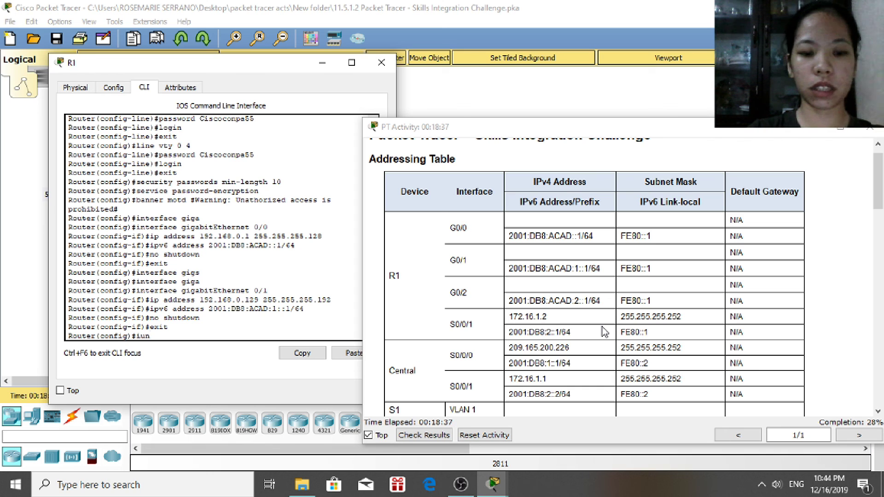
pyautogui.press('BackSpace')
pyautogui.press('BackSpace')
pyautogui.write('nterfac')
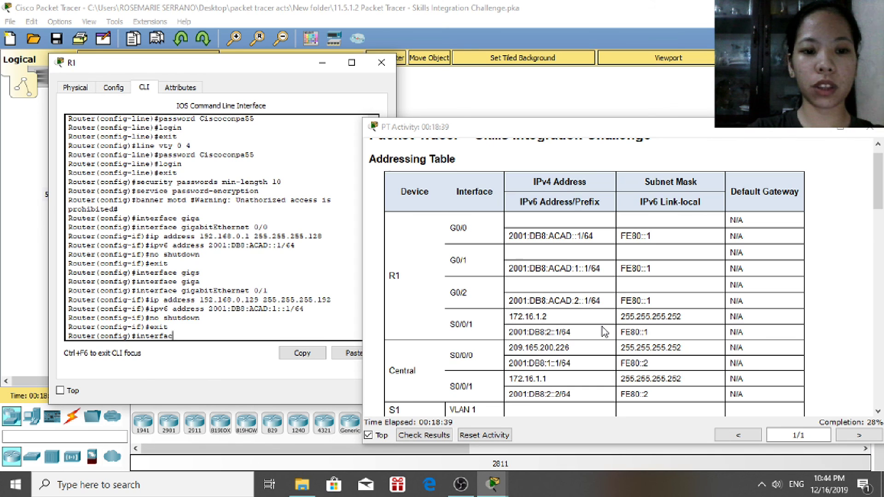
pyautogui.write('e giga')
pyautogui.press('Tab')
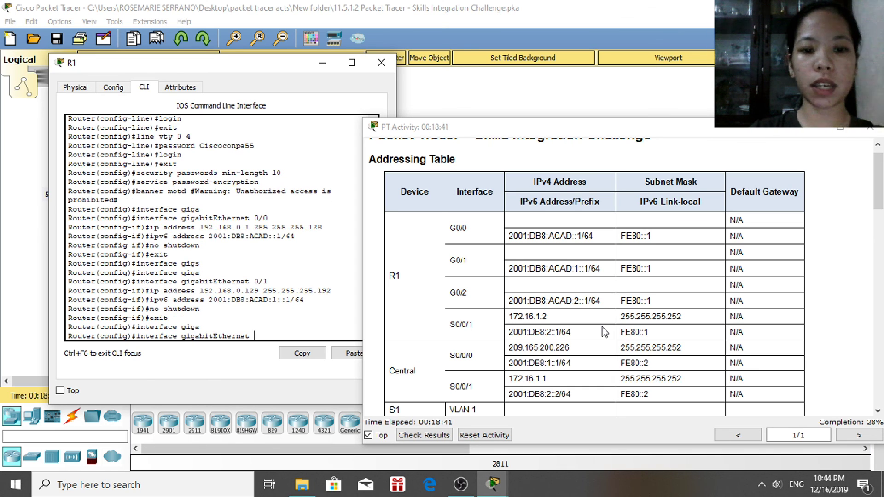
pyautogui.write('0/2')
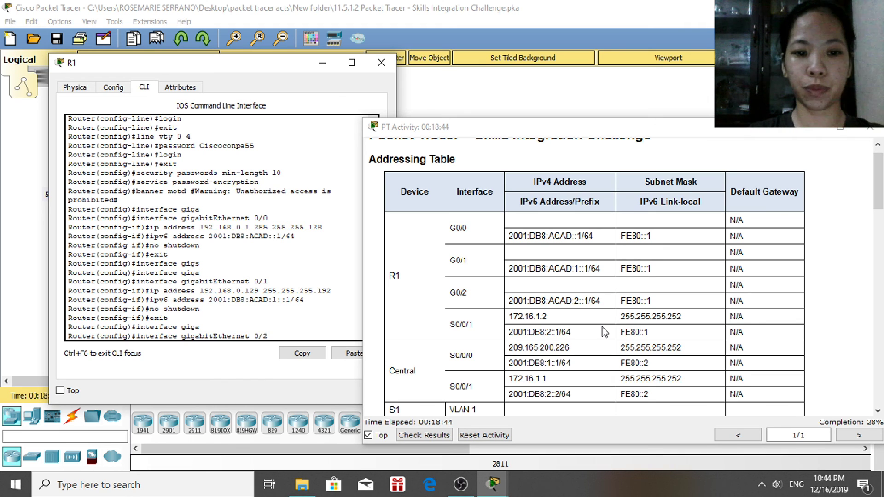
pyautogui.press('Return')
pyautogui.write('ip address ')
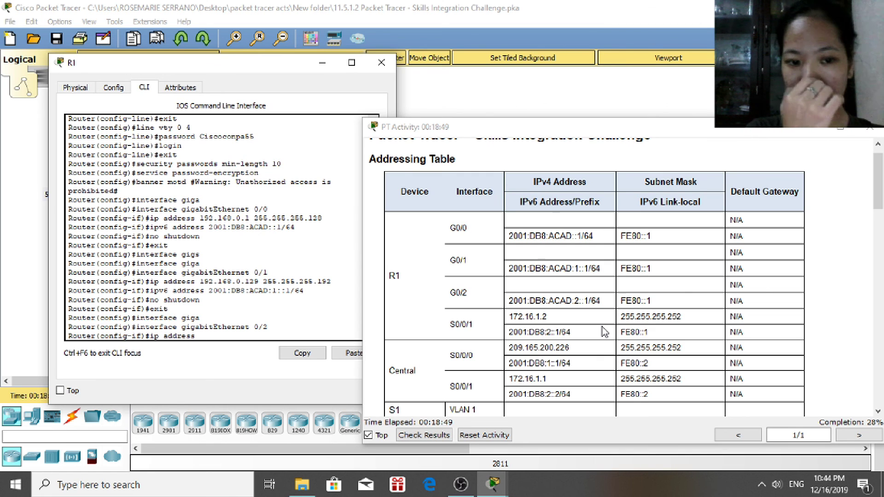
pyautogui.write('192.16')
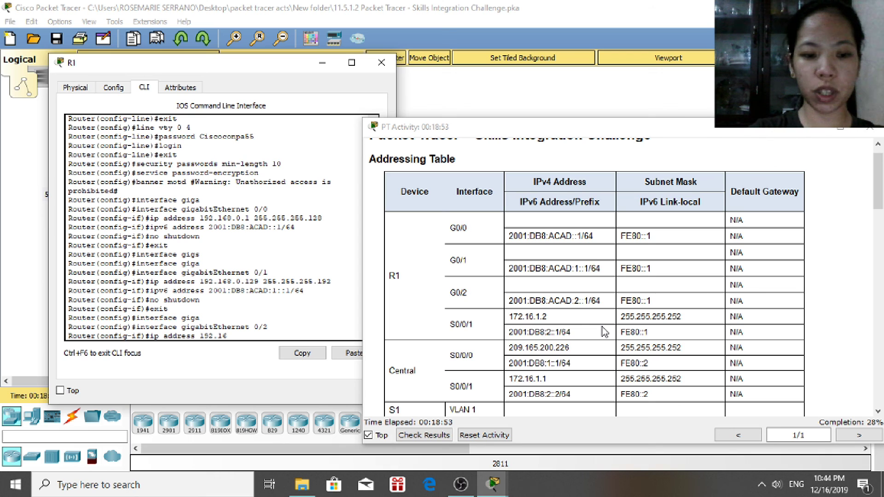
pyautogui.write('8.')
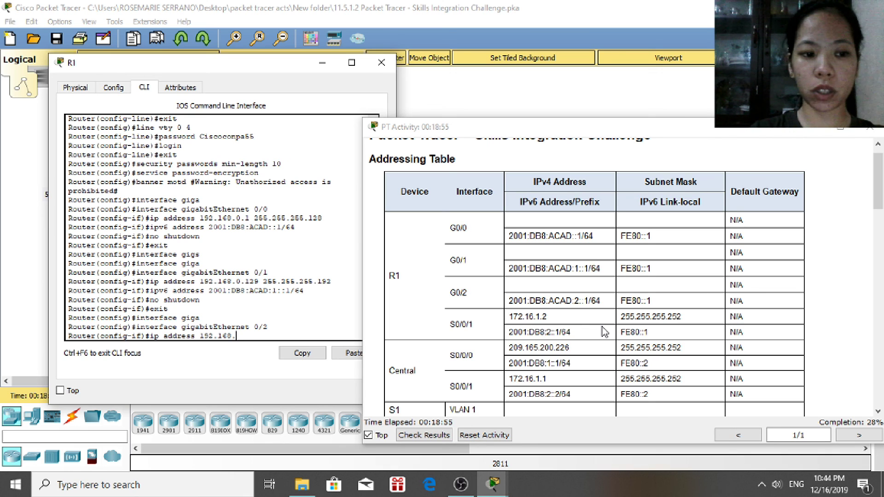
pyautogui.write('0.')
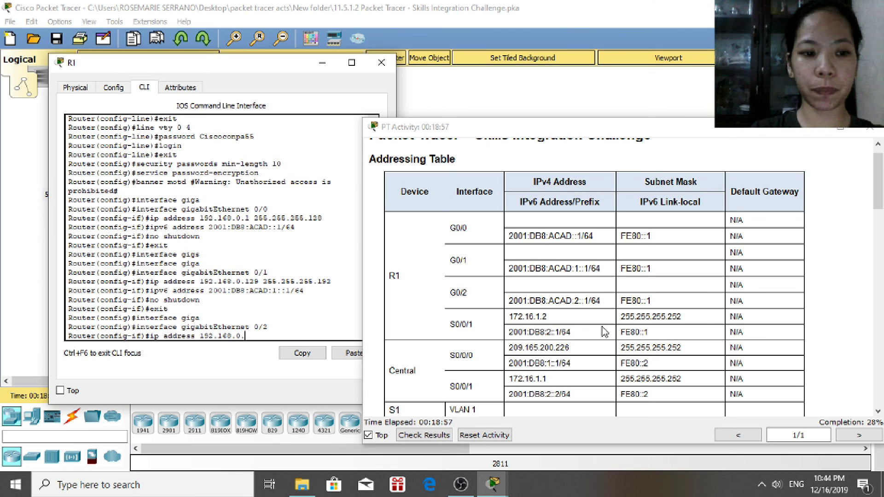
pyautogui.write('1')
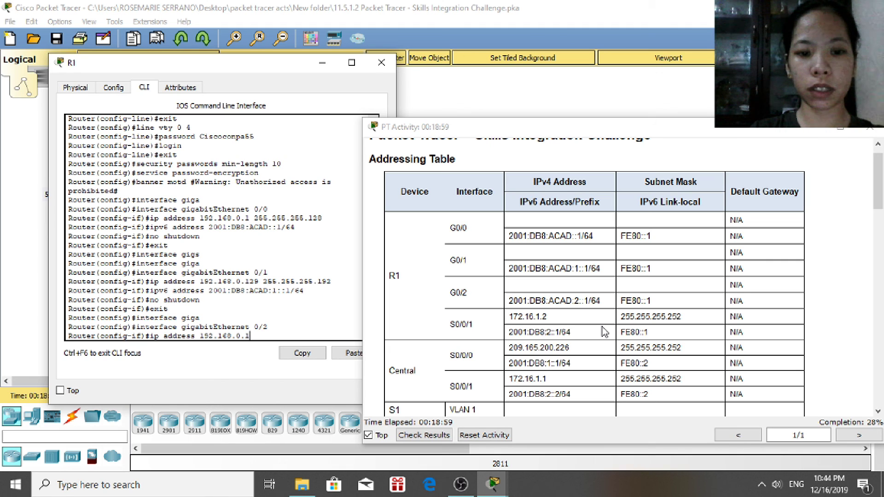
pyautogui.write('93')
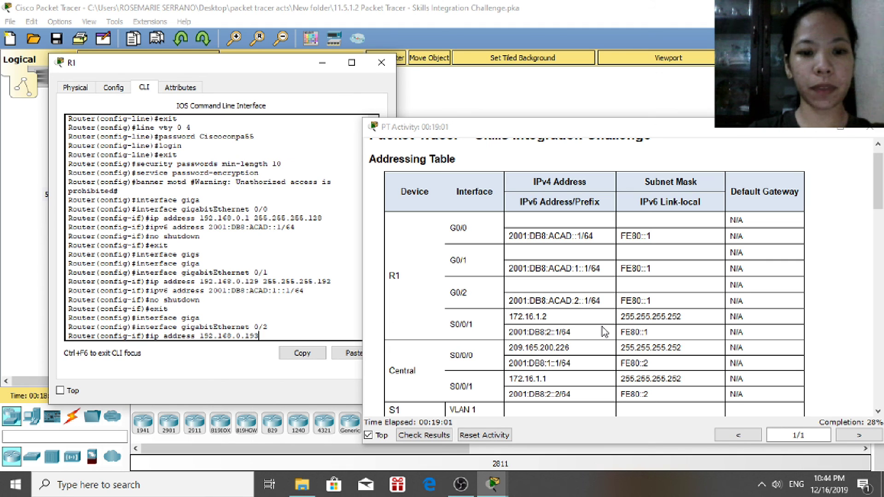
pyautogui.write(' 255.255.')
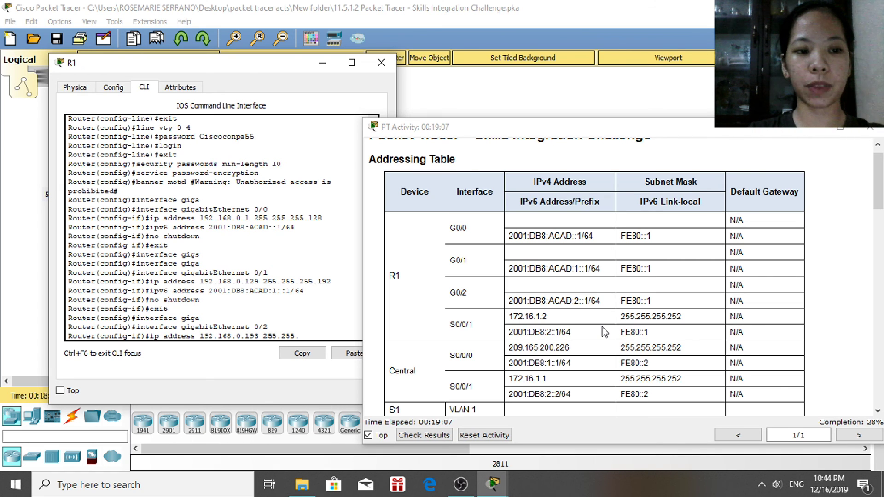
pyautogui.write('255.')
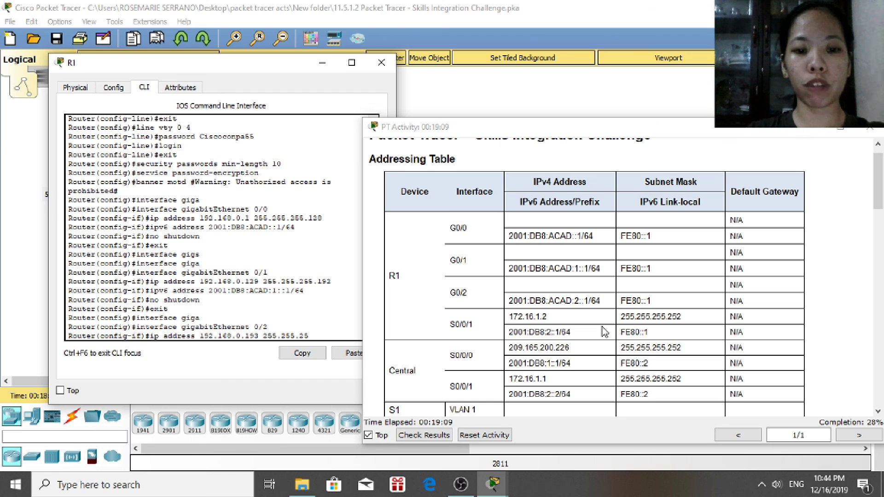
pyautogui.write('25')
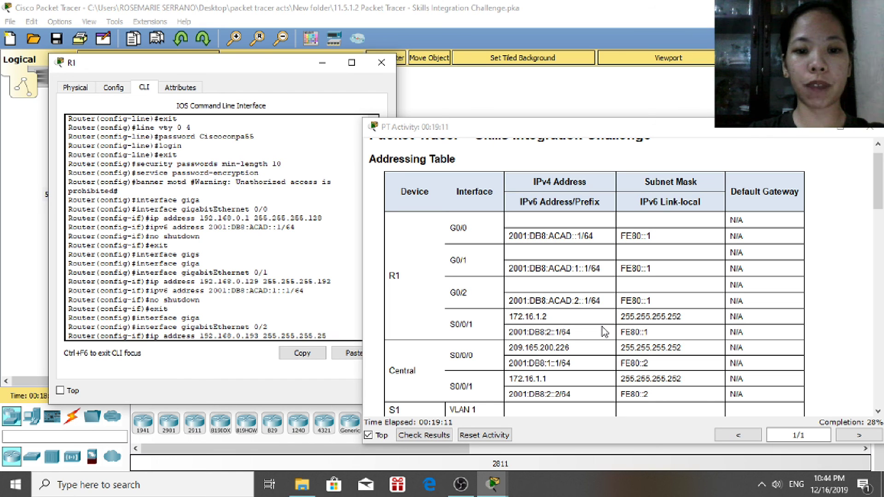
pyautogui.press('BackSpace')
pyautogui.write('24')
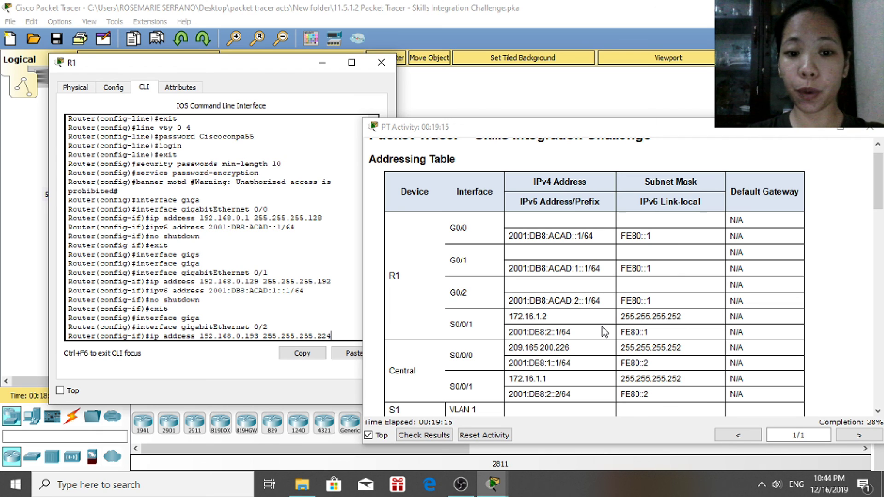
pyautogui.press('Return')
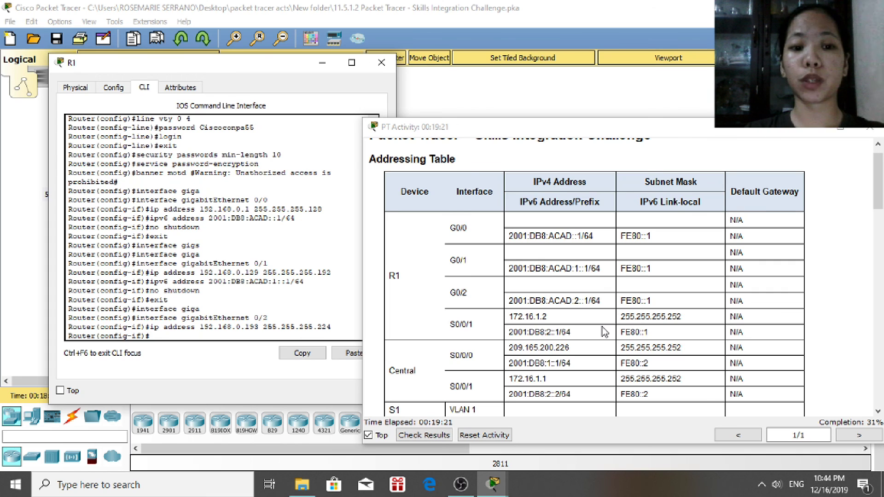
# Add IPv6 2001:DB8:ACAD:2::1/64 to G0/2, enable it, and exit to global config
pyautogui.write('pv6 address')
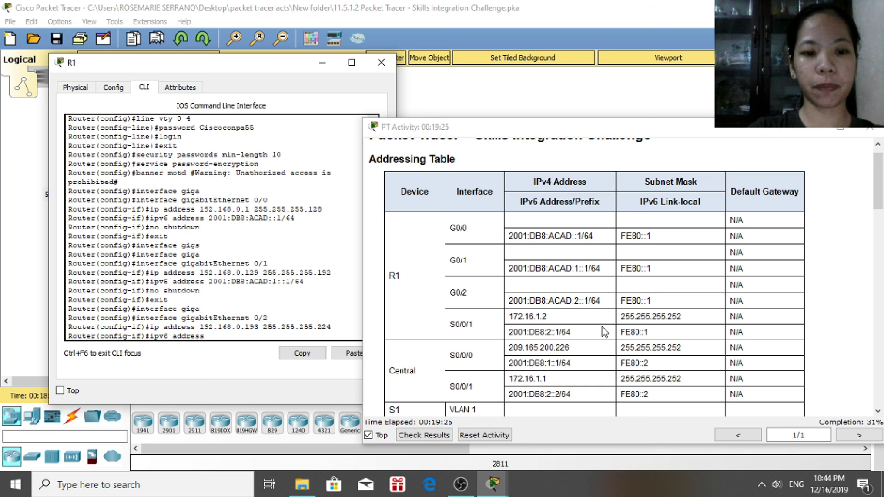
pyautogui.write(' 2001:')
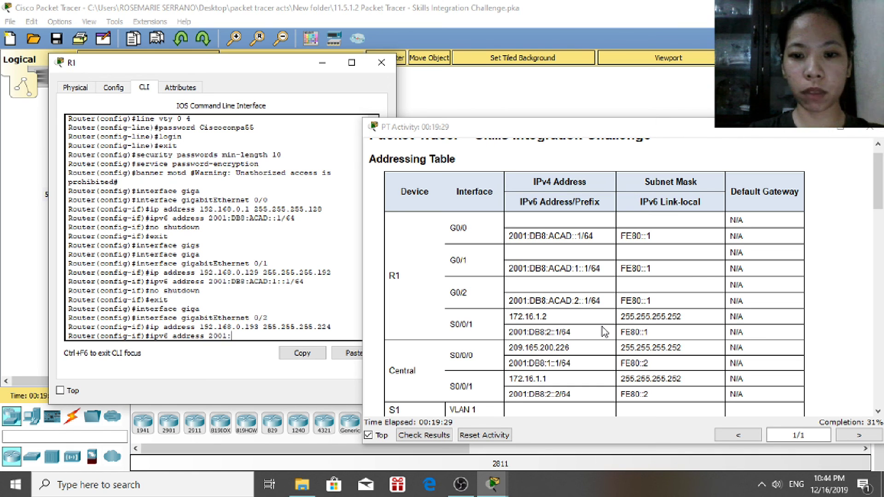
pyautogui.write('DB8:')
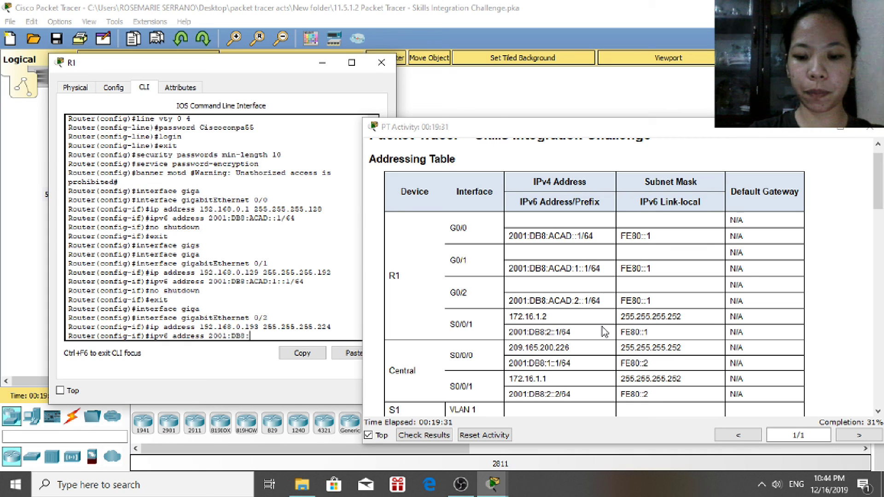
pyautogui.write('ACAD')
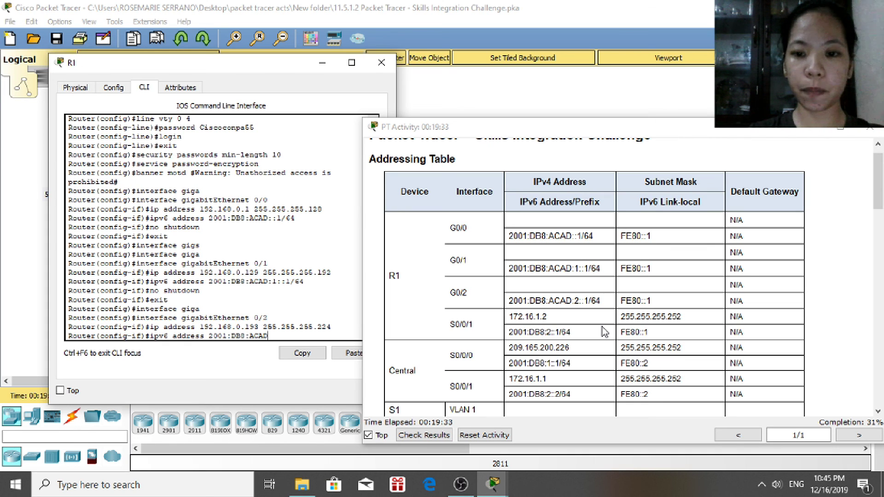
pyautogui.write(':2:')
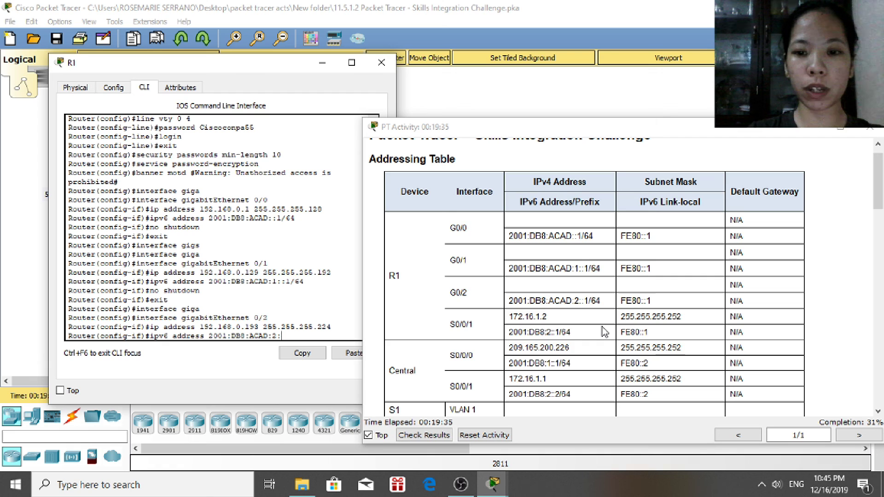
pyautogui.write(':/')
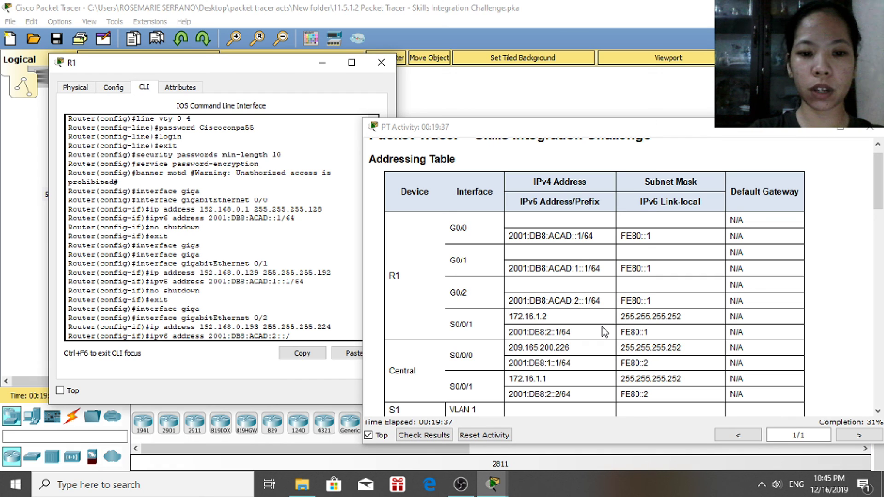
pyautogui.press('BackSpace')
pyautogui.write('1/')
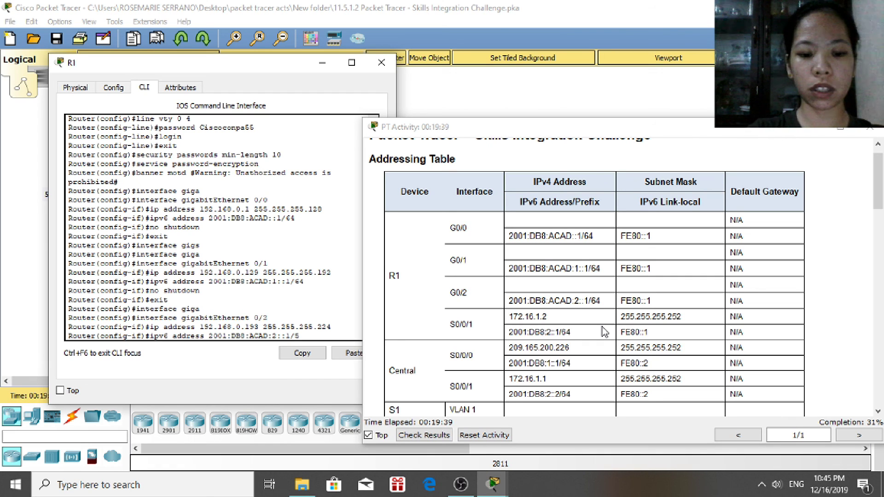
pyautogui.write('64')
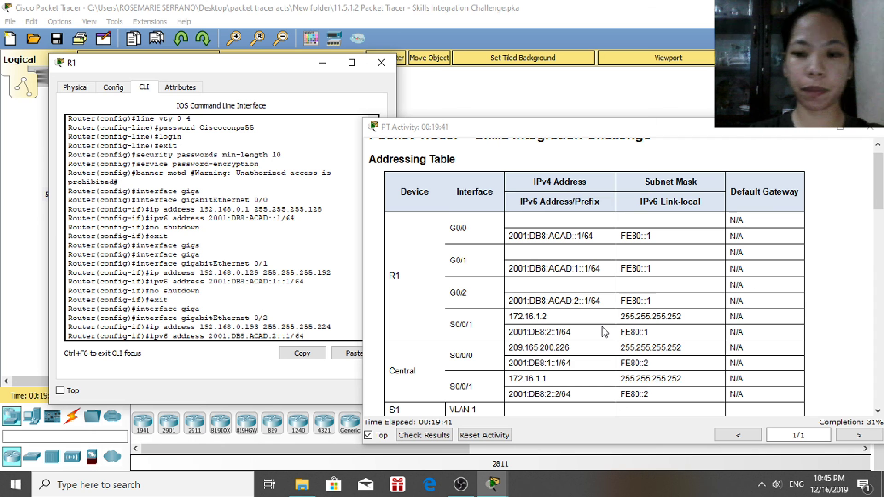
pyautogui.press('Return')
pyautogui.write('no shutdown')
pyautogui.press('Return')
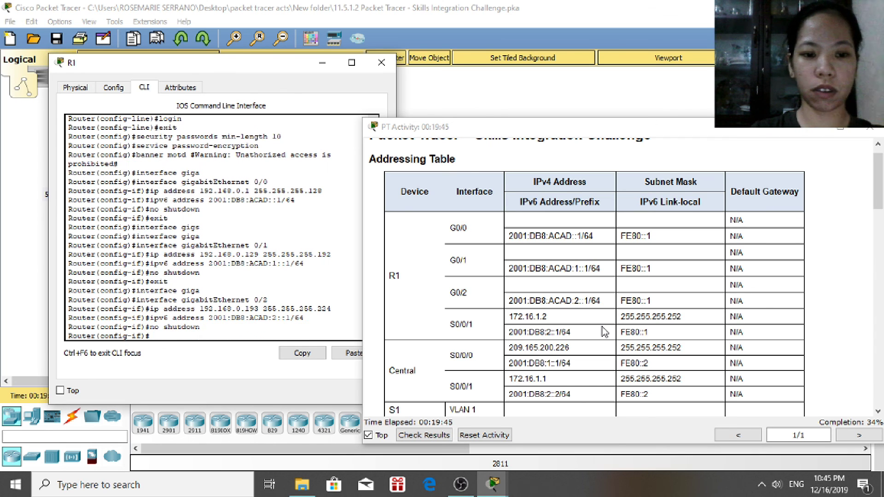
pyautogui.write('exit')
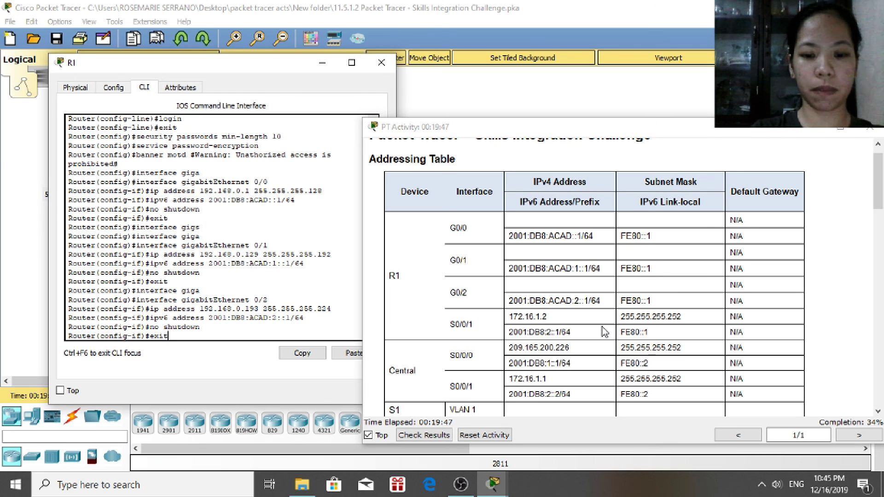
pyautogui.press('Return')
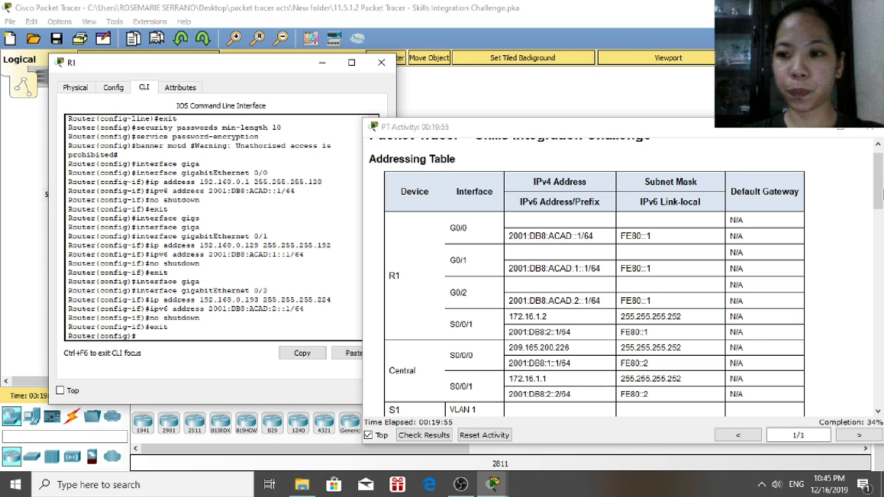
# Scroll the activity instructions to R1's SSH configuration tasks and return to the R1 CLI
pyautogui.click(879, 251)
pyautogui.scroll(-1, 880, 251)
pyautogui.moveTo(880, 251); pyautogui.dragTo(880, 343)
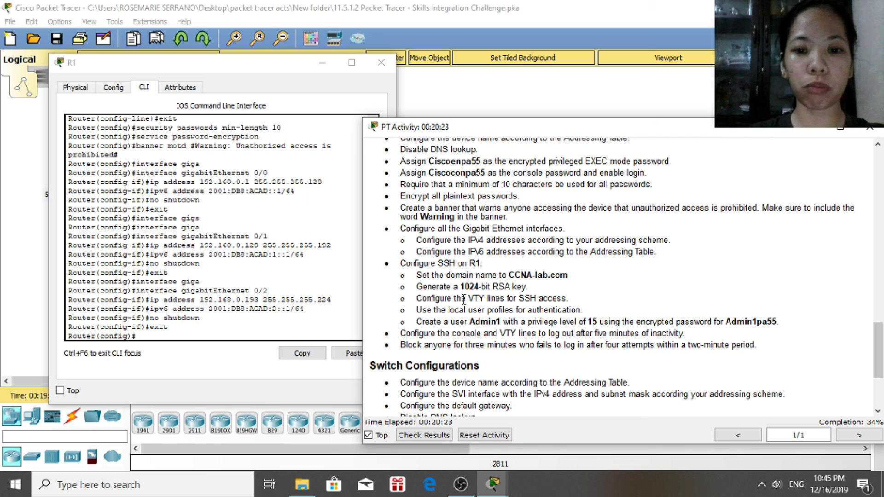
pyautogui.click(302, 329)
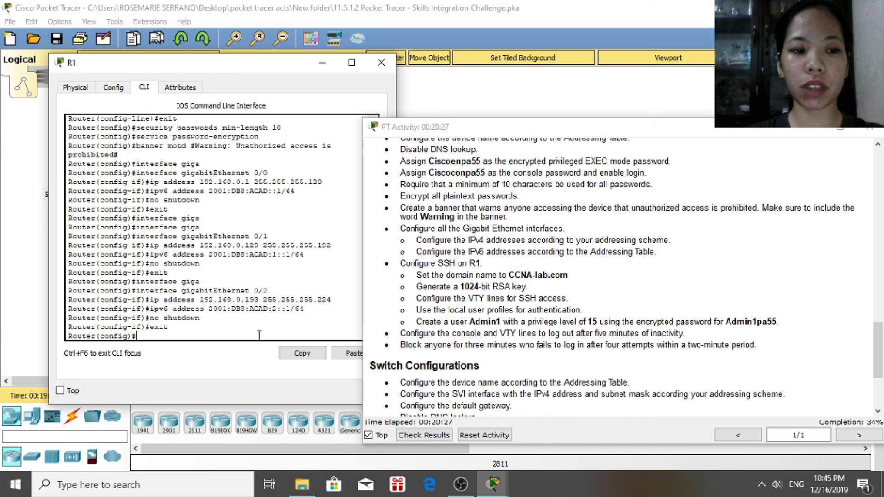
# Run 'ip domain-name CCNA-lab.com' at R1's global configuration prompt
pyautogui.write('ip')
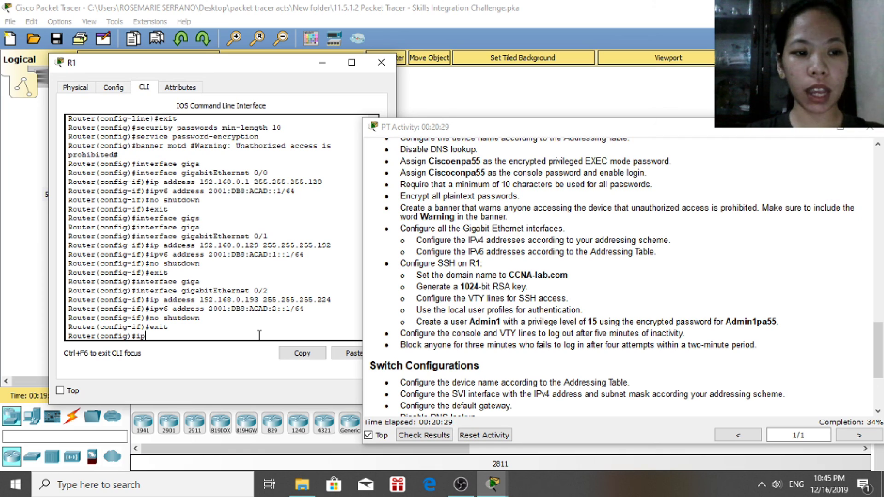
pyautogui.write(' domainp')
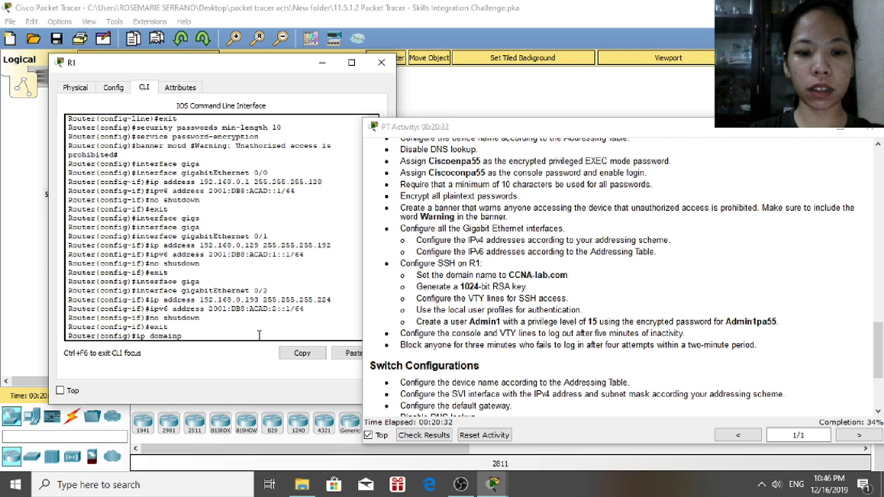
pyautogui.press('BackSpace')
pyautogui.write('-name CCNA')
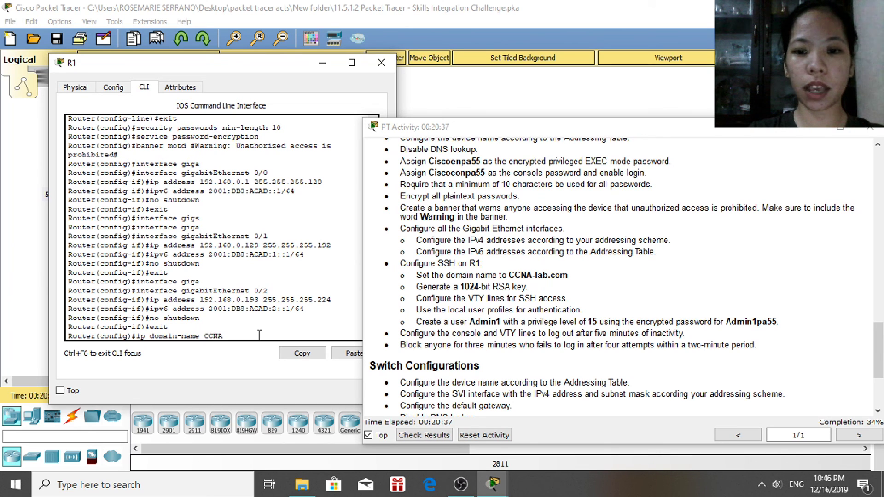
pyautogui.write('-lab.co')
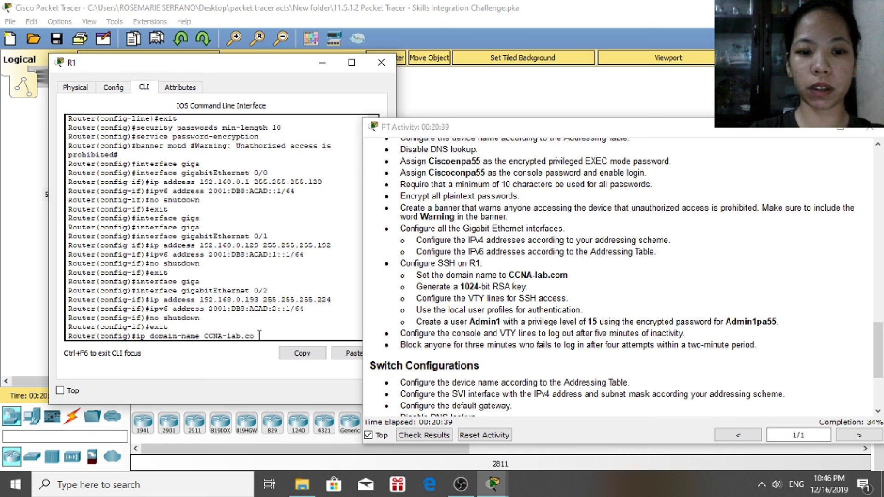
pyautogui.write('m')
pyautogui.press('Return')
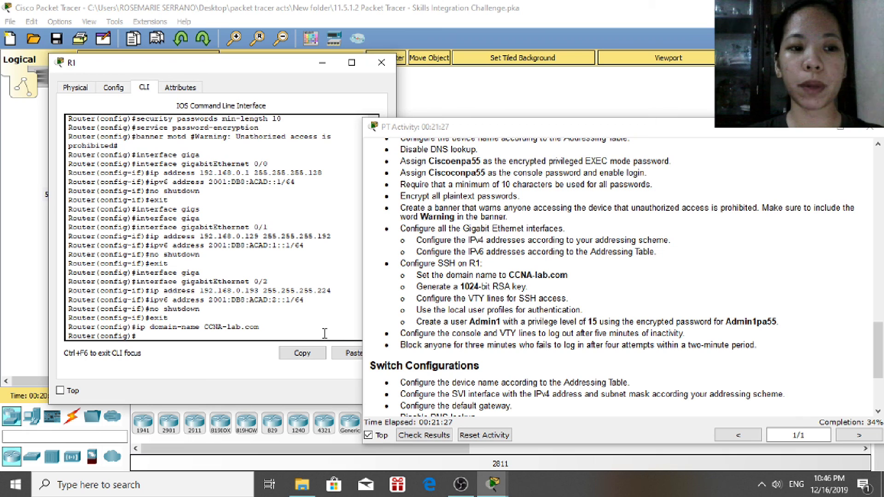
# Create local user Admin1 on R1 with an encrypted secret password
pyautogui.write('userna')
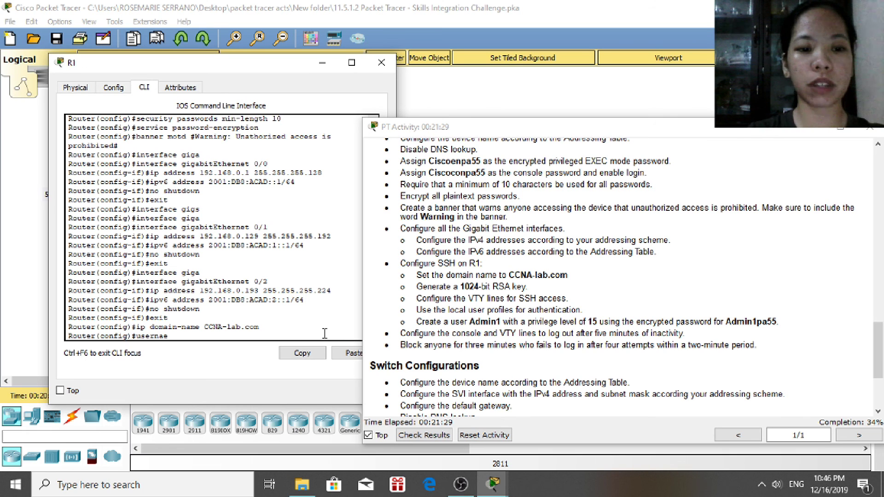
pyautogui.write('me ')
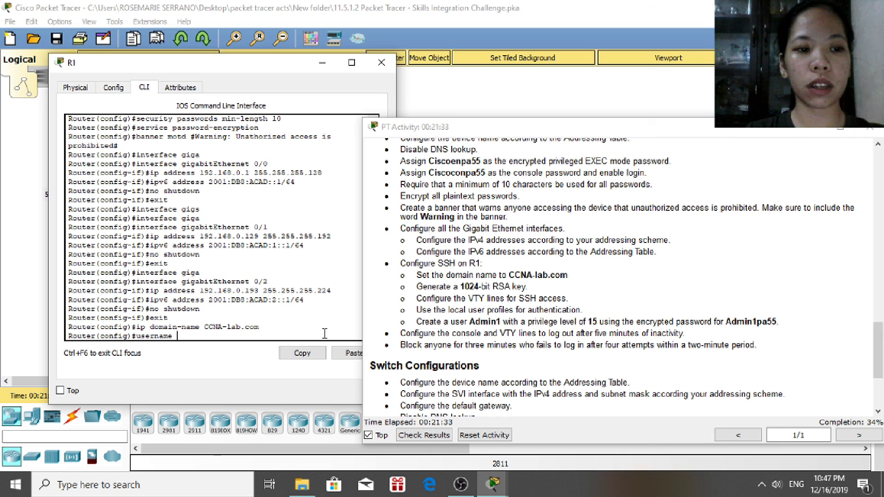
pyautogui.write('Admin1')
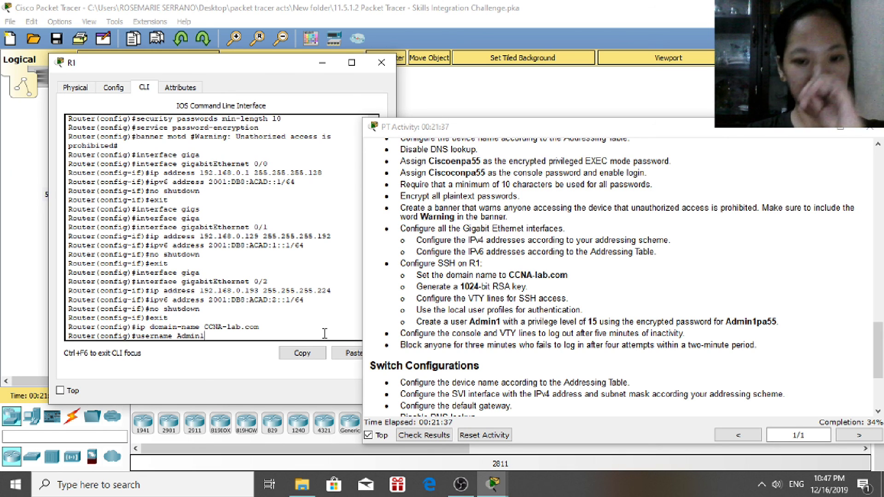
pyautogui.write('secret Admin1')
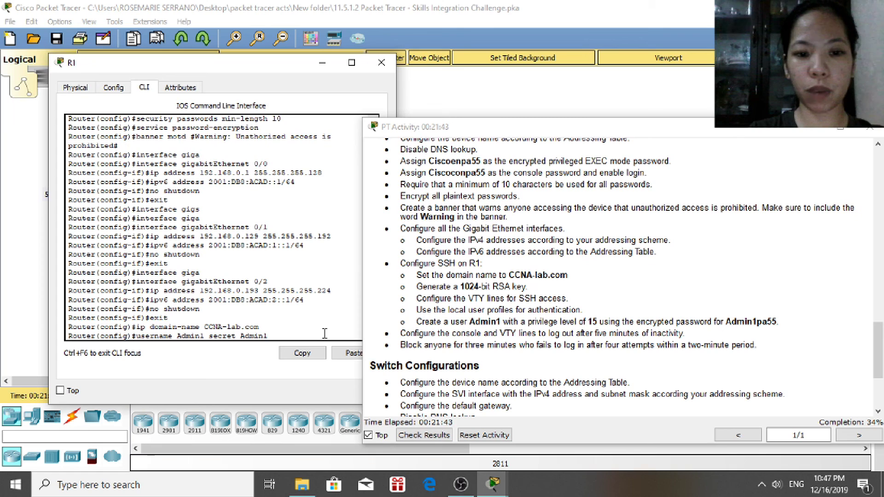
pyautogui.write('pa55')
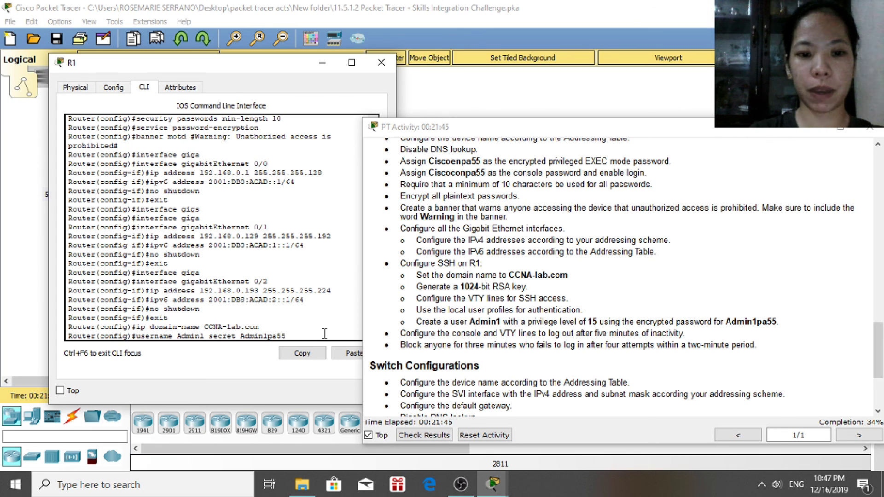
pyautogui.press('Return')
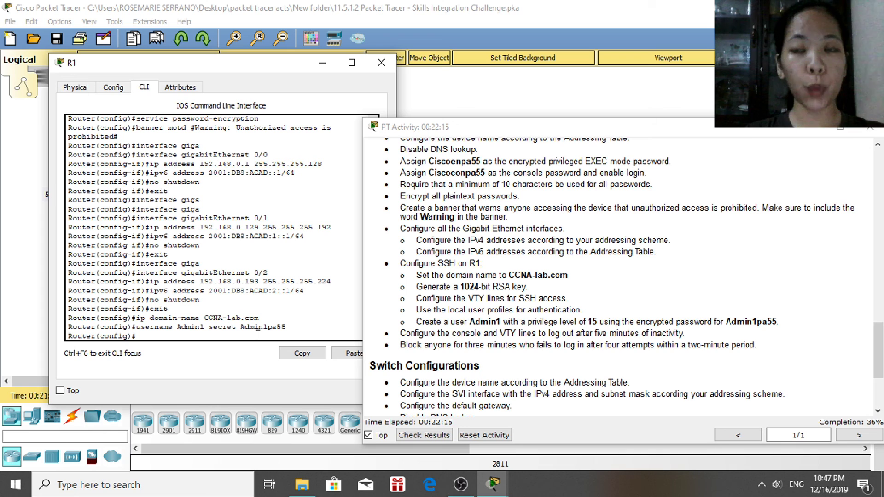
# Enter 'exec-timeout 5 0', then 'exec-timeout 5', in global config; both are rejected as invalid input
pyautogui.write('ex')
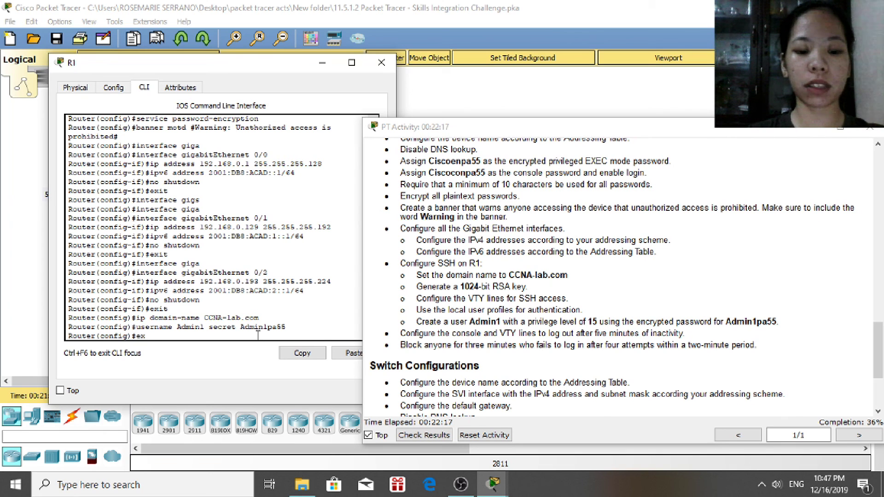
pyautogui.write('ec-timeout')
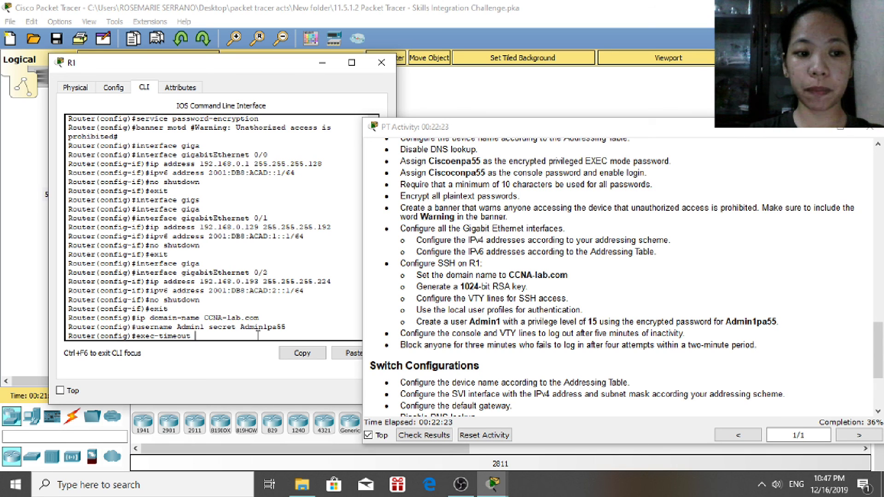
pyautogui.write(' 5 0')
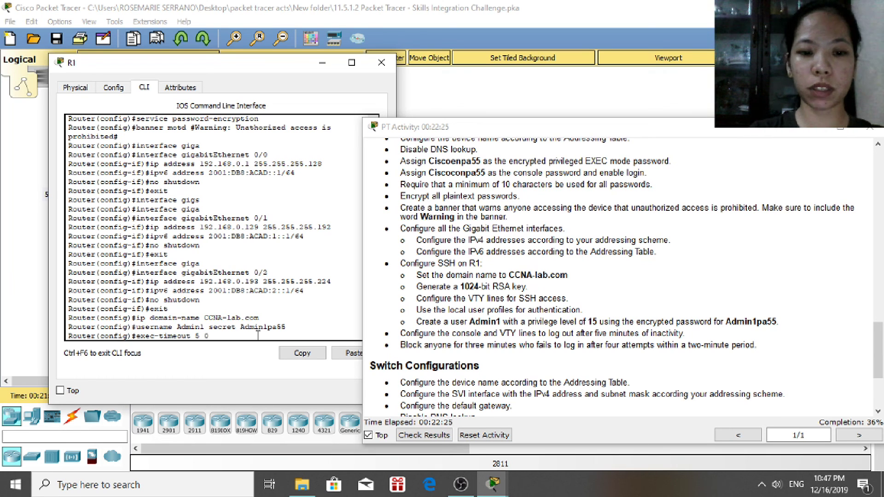
pyautogui.press('Return')
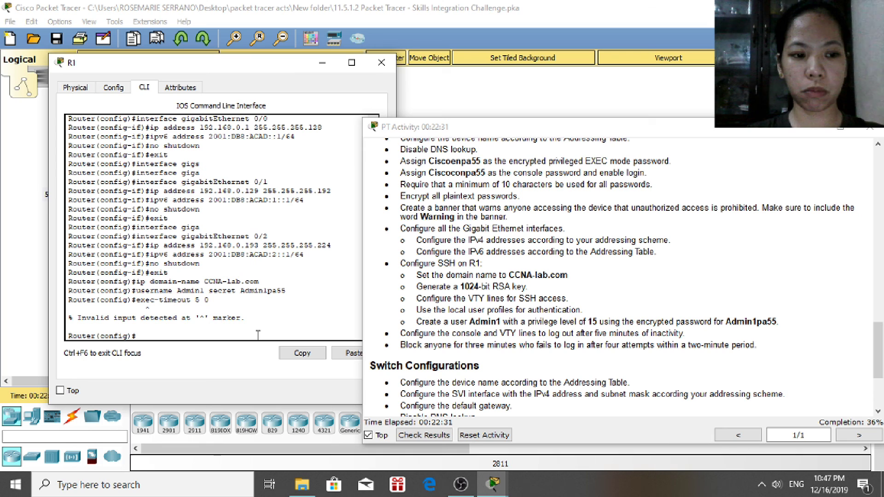
pyautogui.write('exec')
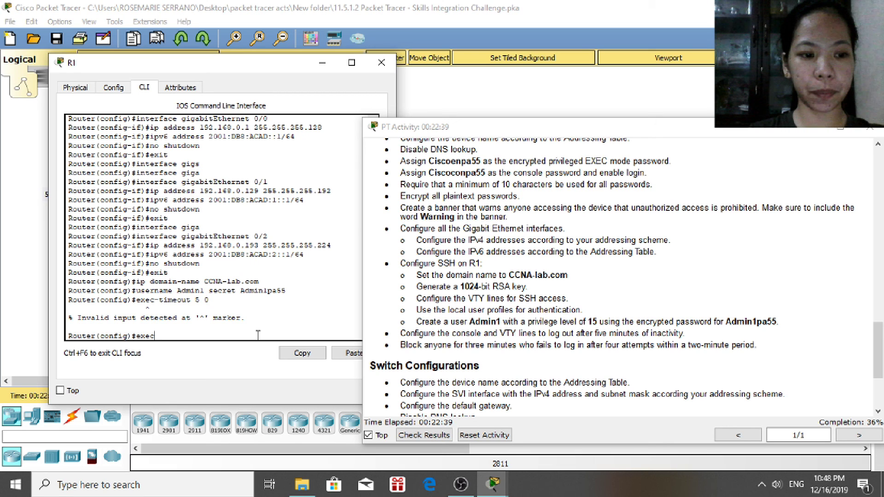
pyautogui.write('-tim')
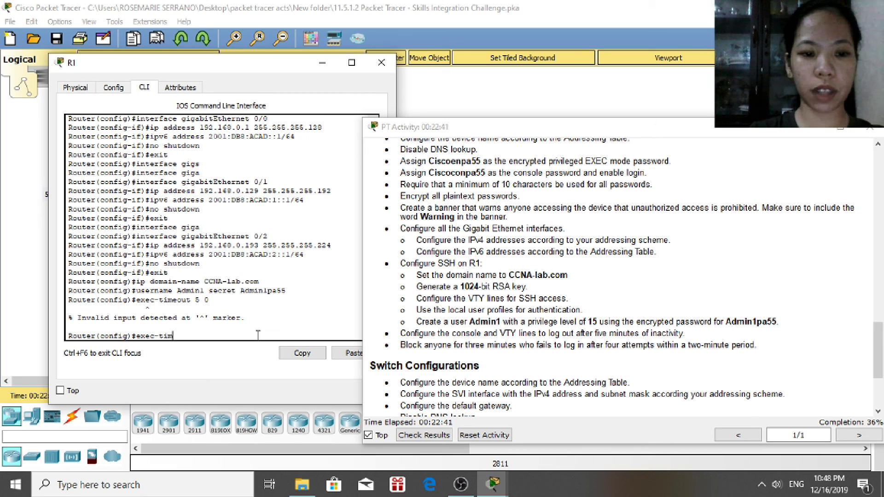
pyautogui.write('eout 5')
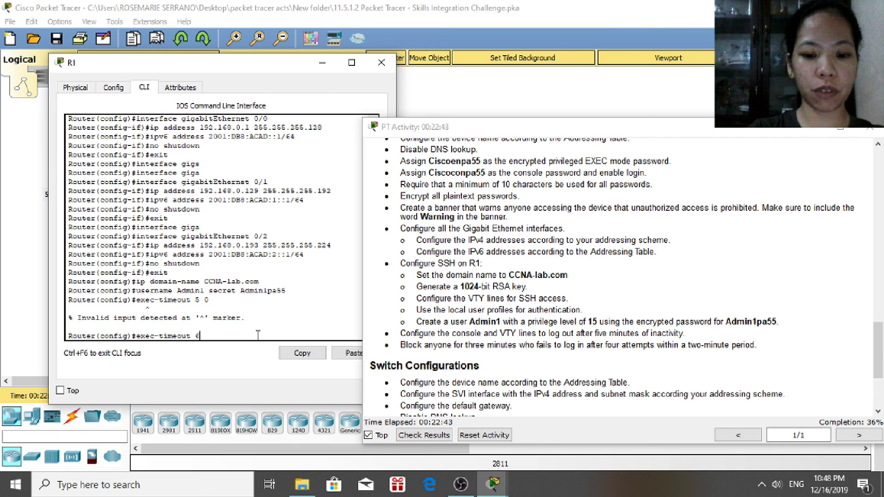
pyautogui.press('Return')
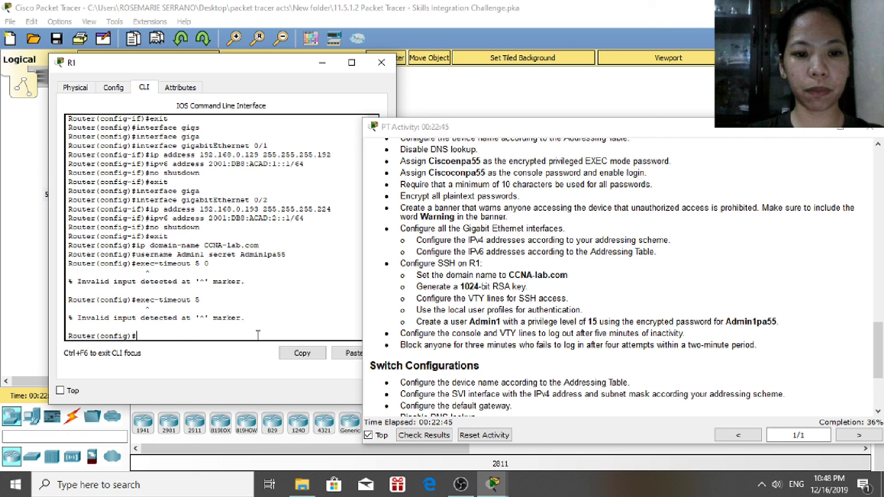
# Retry the timeout as 'exec-timeout5' and 'exec timeout 5'; both are rejected as invalid input
pyautogui.write('exec')
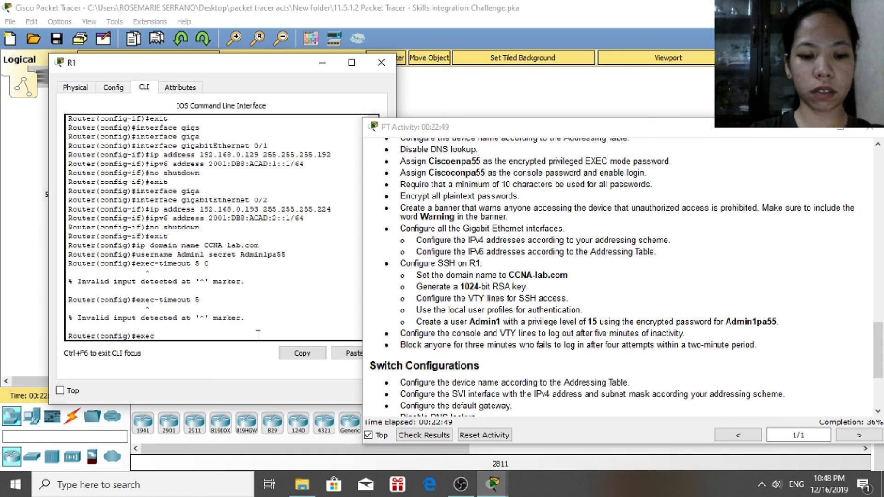
pyautogui.press('Tab')
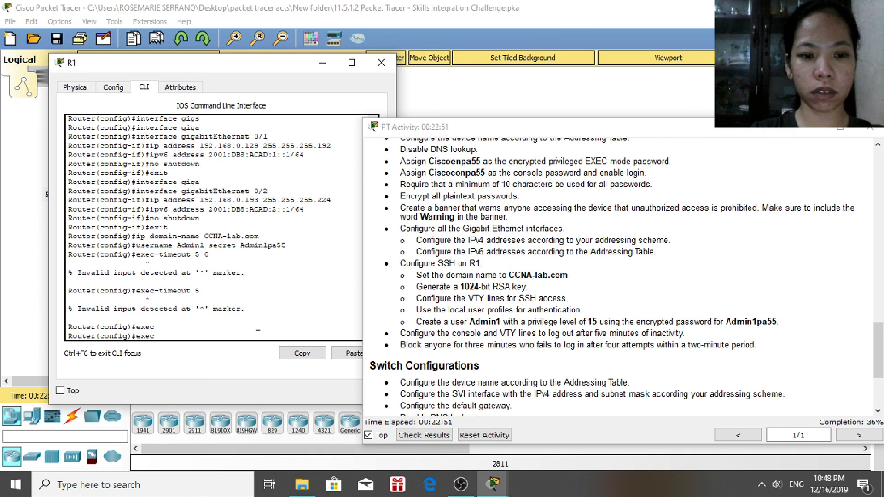
pyautogui.write('-ti')
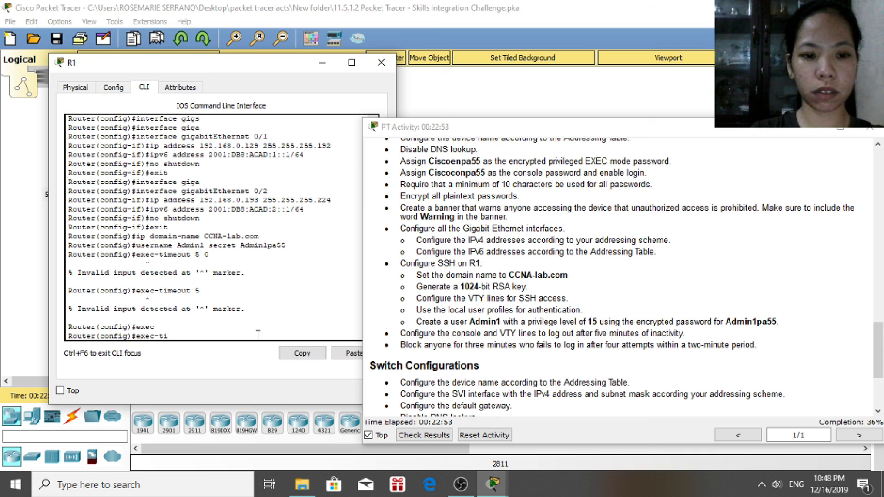
pyautogui.write('meou')
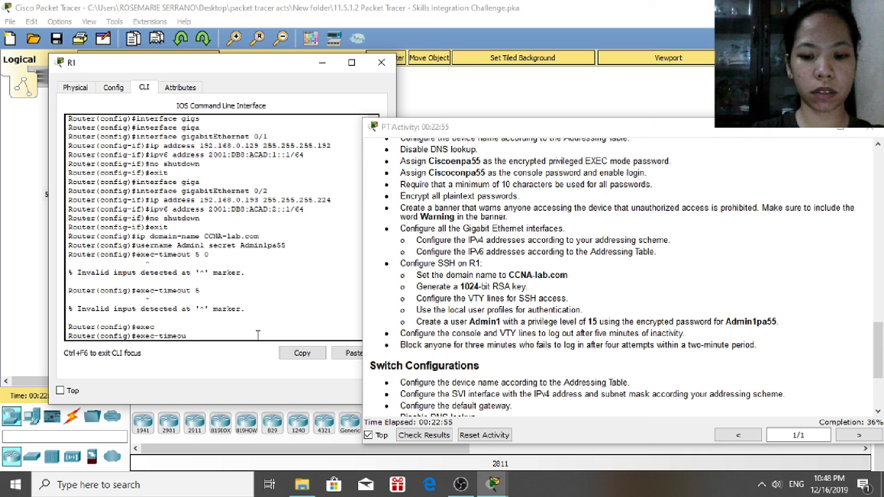
pyautogui.write('t5')
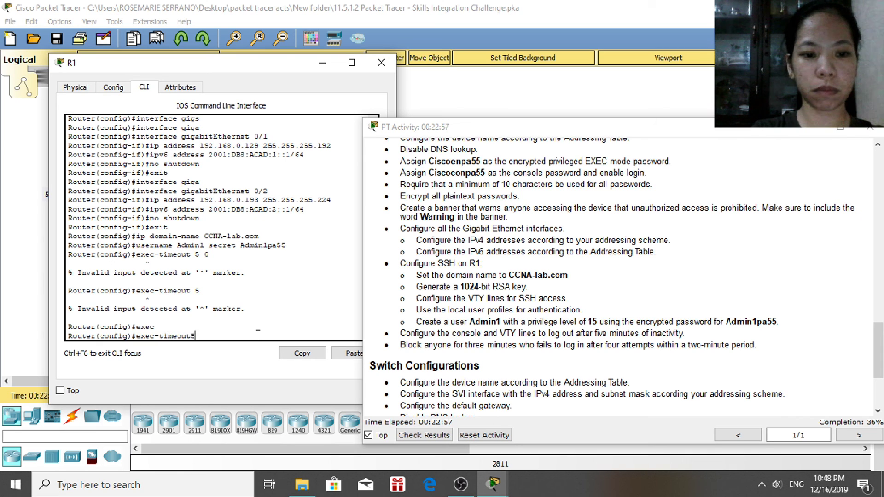
pyautogui.press('Return')
pyautogui.write('exe')
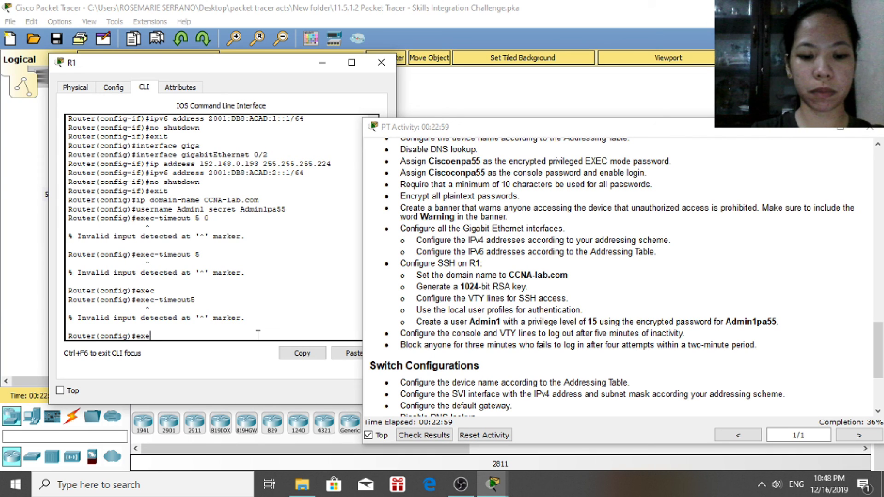
pyautogui.write('c timeo')
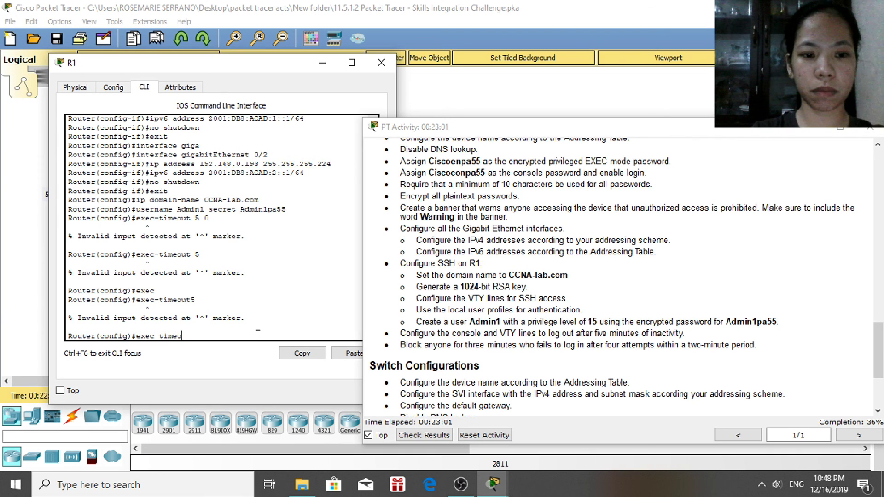
pyautogui.write('ut 5')
pyautogui.press('Return')
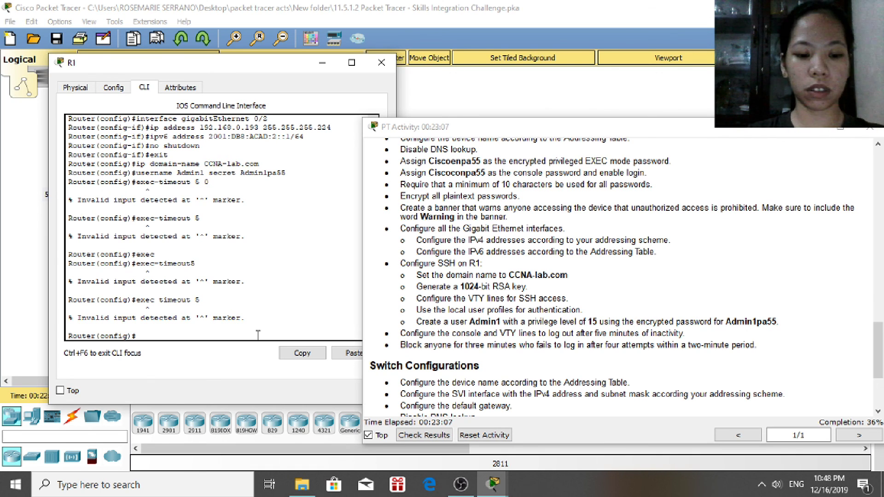
# Enter 'exec-timeout 5 0' again using Tab completion; it is still rejected as invalid input
pyautogui.write('exec')
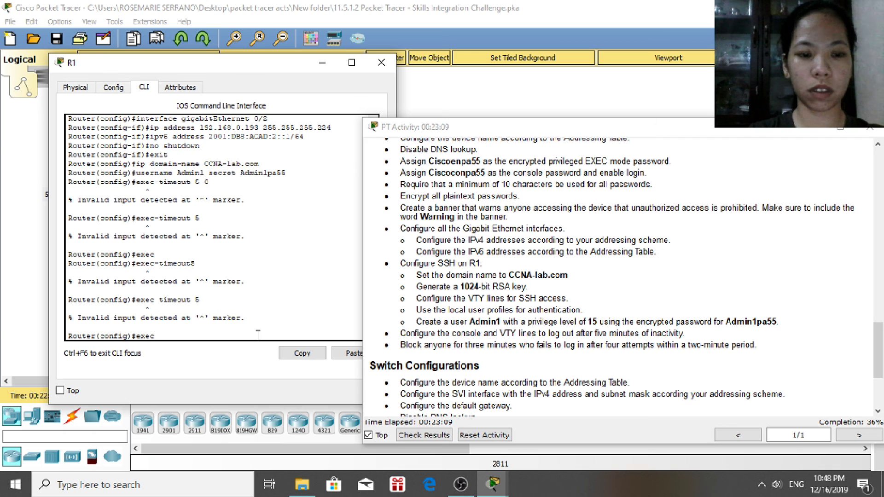
pyautogui.press('Tab')
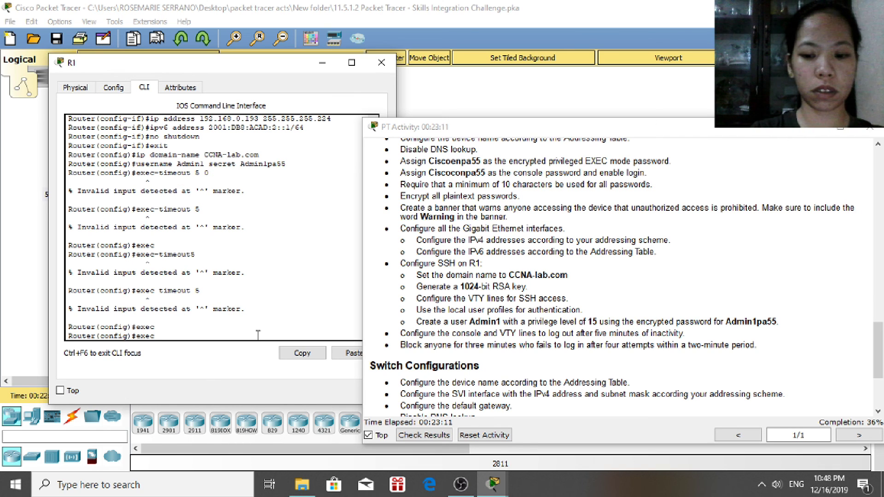
pyautogui.write('-')
pyautogui.press('Tab')
pyautogui.write('time')
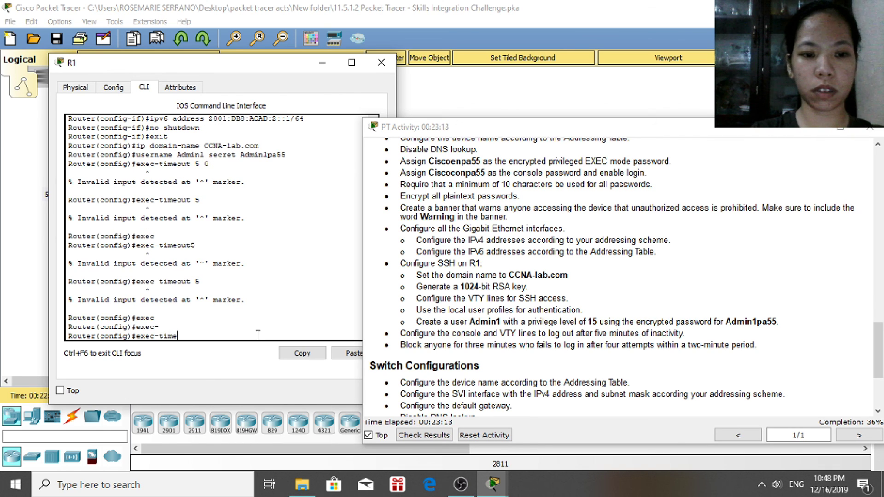
pyautogui.press('Tab')
pyautogui.write('out')
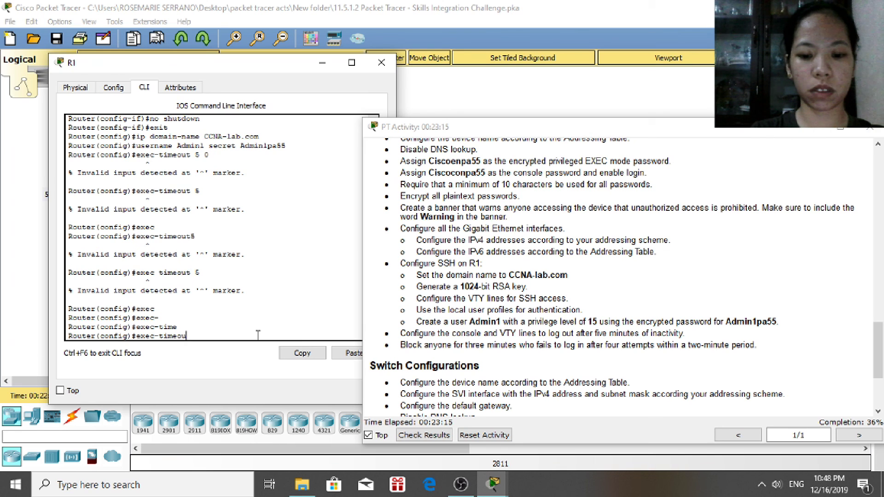
pyautogui.write(' 5')
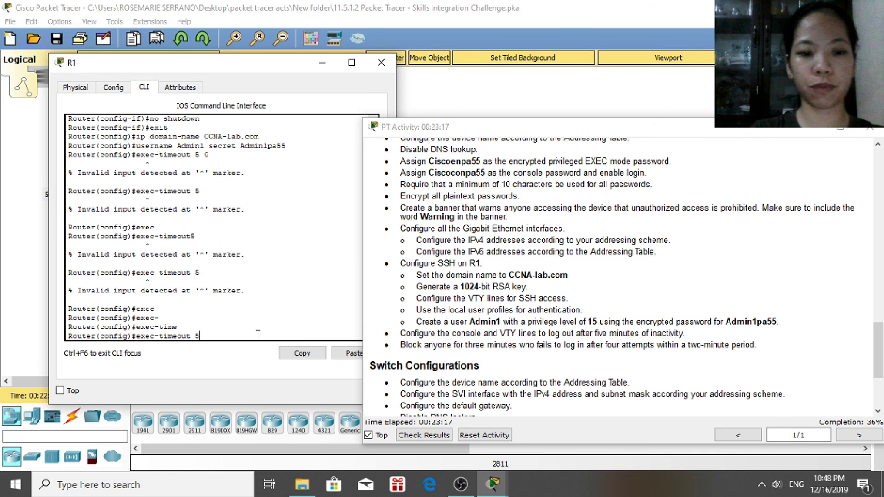
pyautogui.write(' 0')
pyautogui.press('Return')
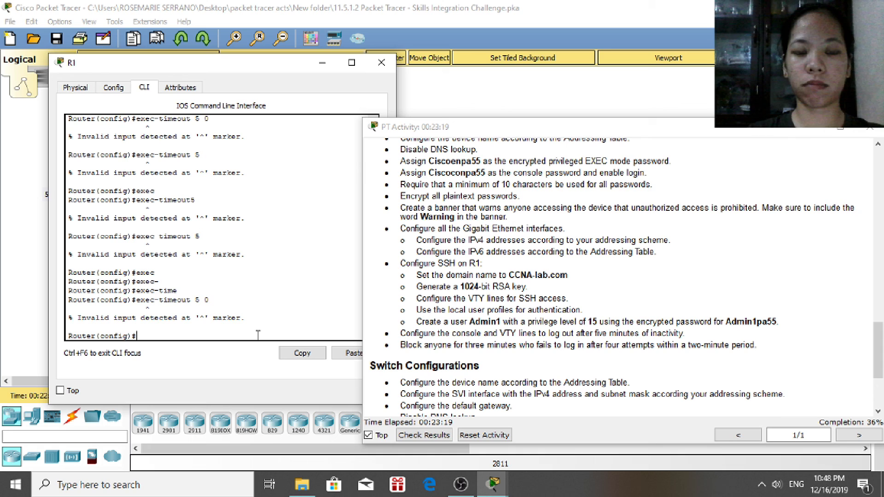
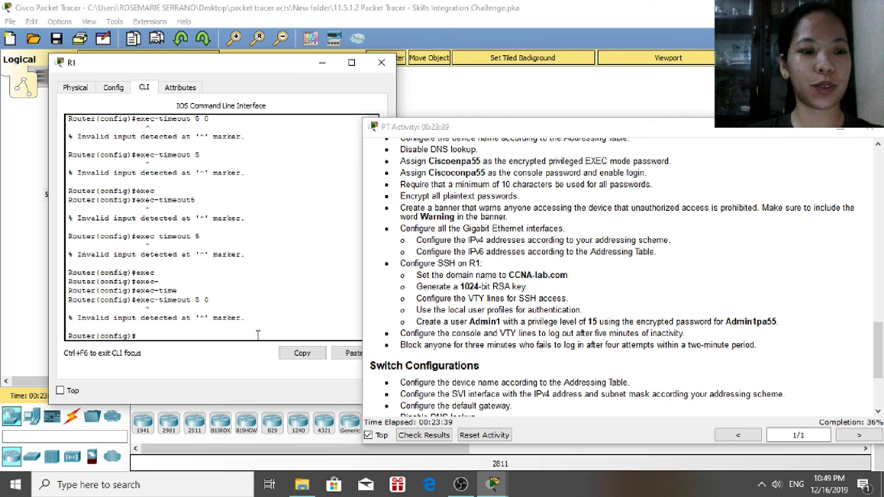
# Enter 'login block-for 4 attempts within 4' on R1; it is rejected as invalid input
pyautogui.write('login')
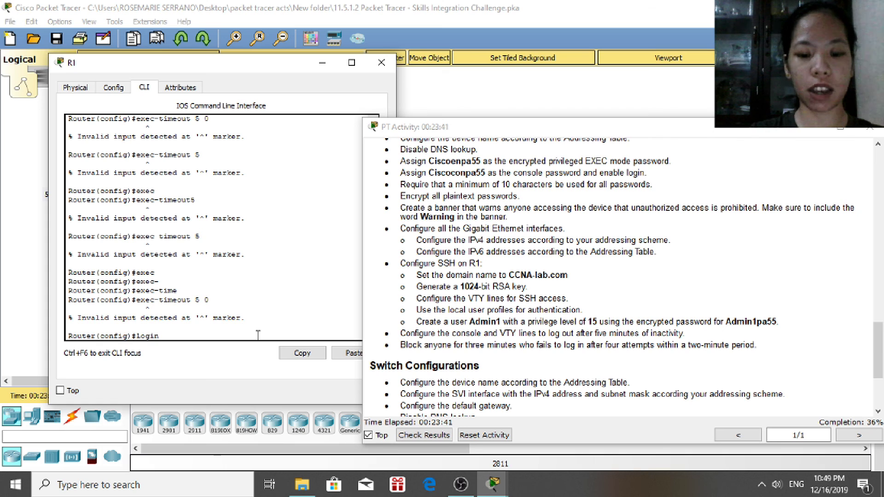
pyautogui.write(' block')
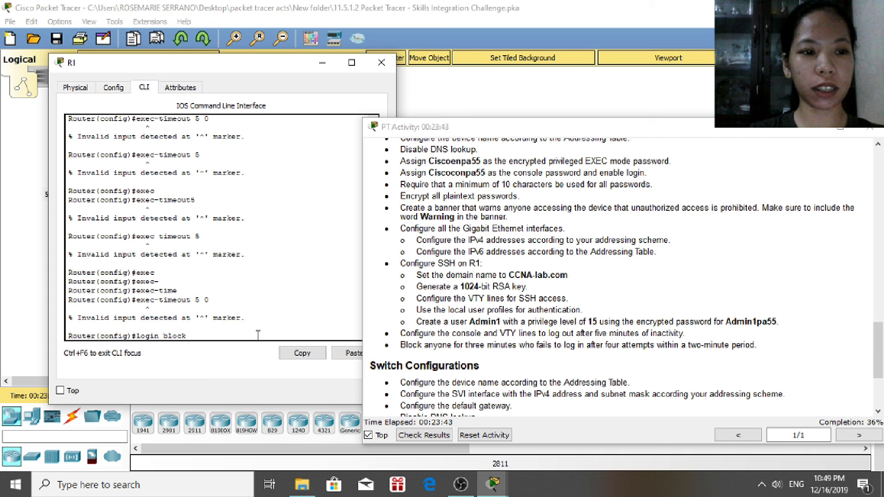
pyautogui.write('-for')
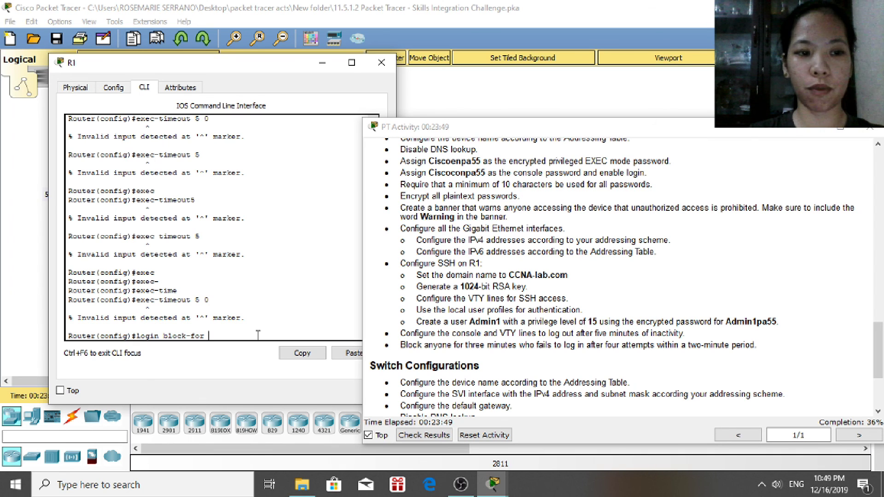
pyautogui.write(' 4 atte')
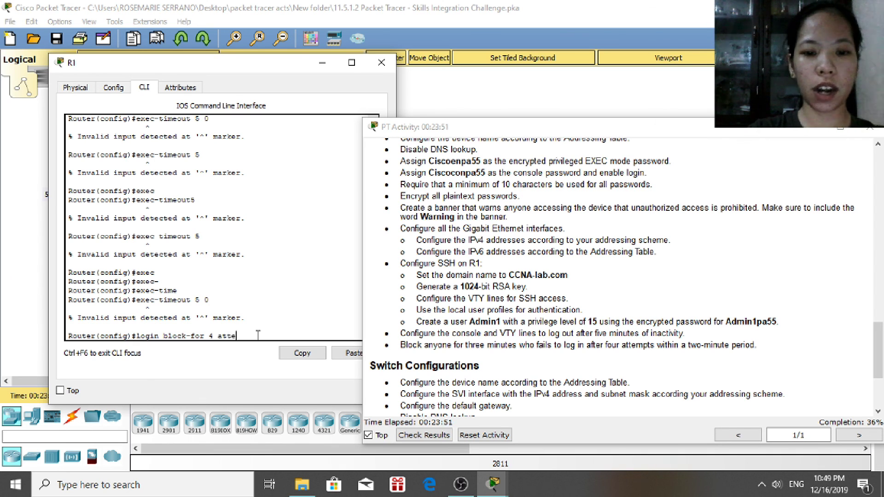
pyautogui.write('mpts')
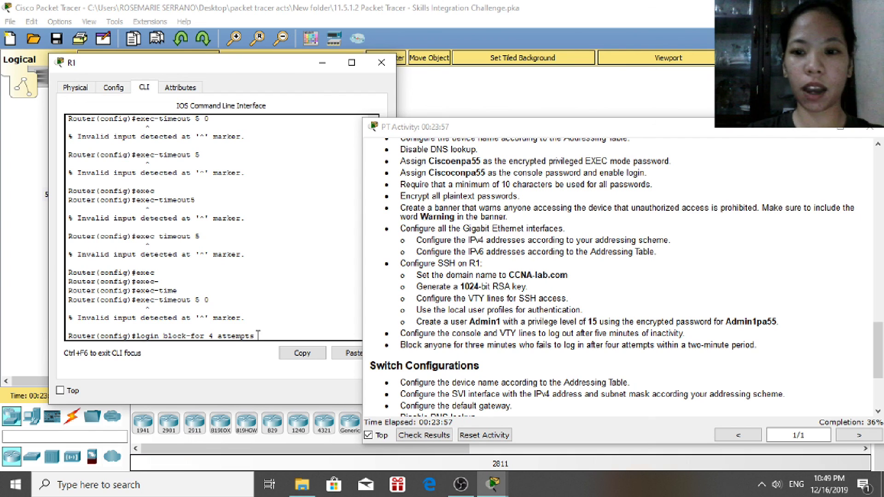
pyautogui.write('within')
pyautogui.write('4 miinus')
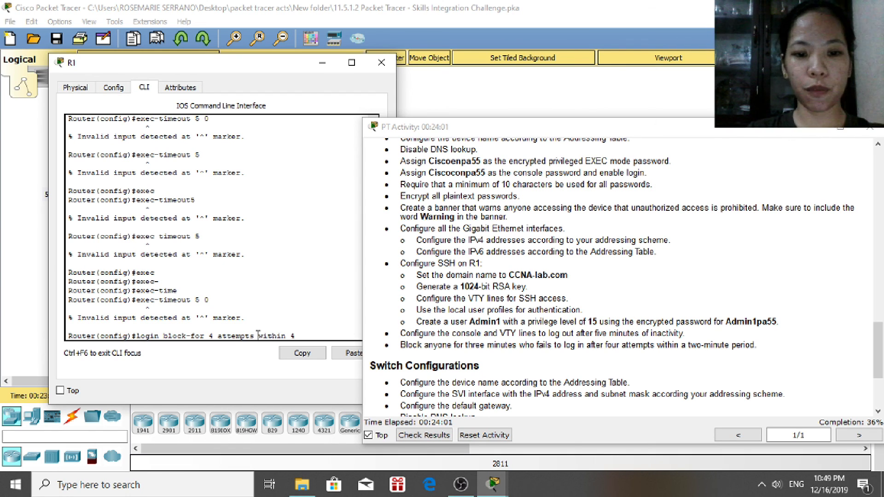
pyautogui.press('BackSpace')
pyautogui.press('BackSpace')
pyautogui.press('BackSpace')
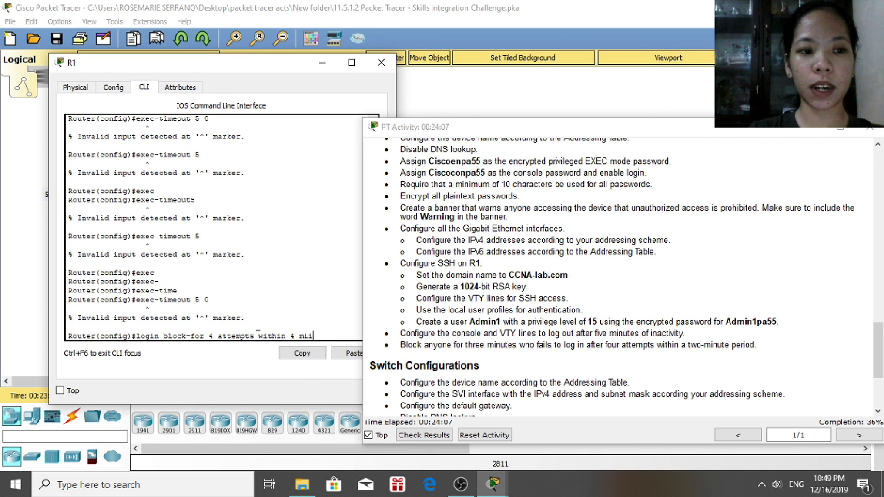
pyautogui.press('BackSpace')
pyautogui.press('BackSpace')
pyautogui.press('BackSpace')
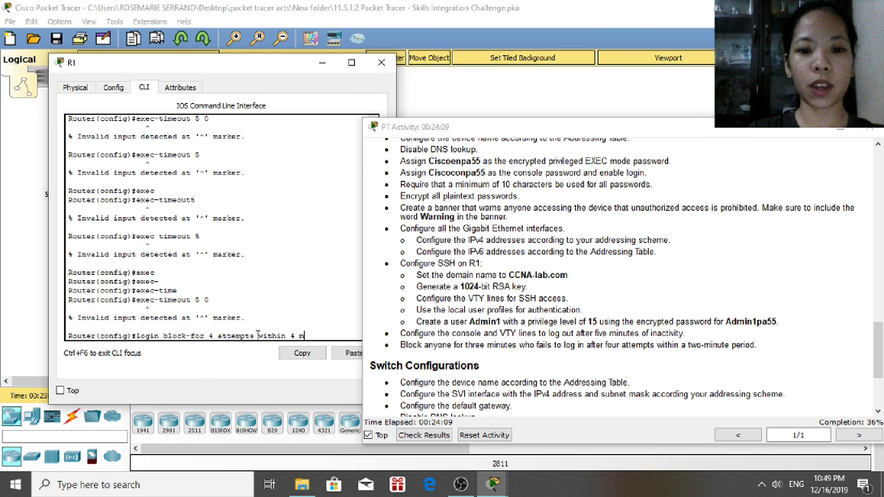
pyautogui.press('Return')
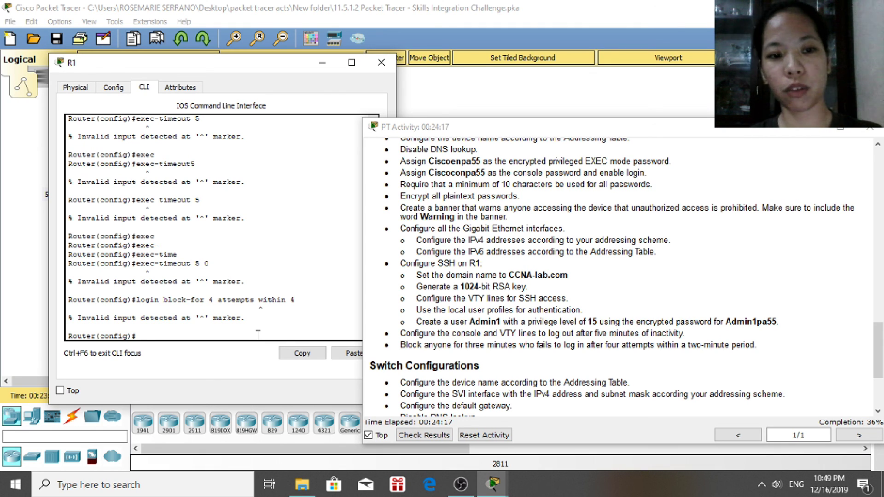
# Apply 'login block-for 180 attempts 4 within 120' on R1, then end configuration mode
pyautogui.write('login')
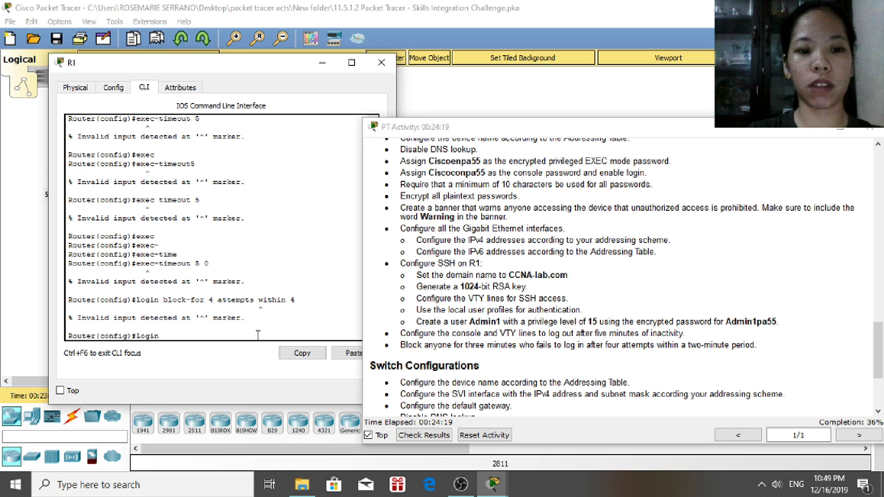
pyautogui.write(' block')
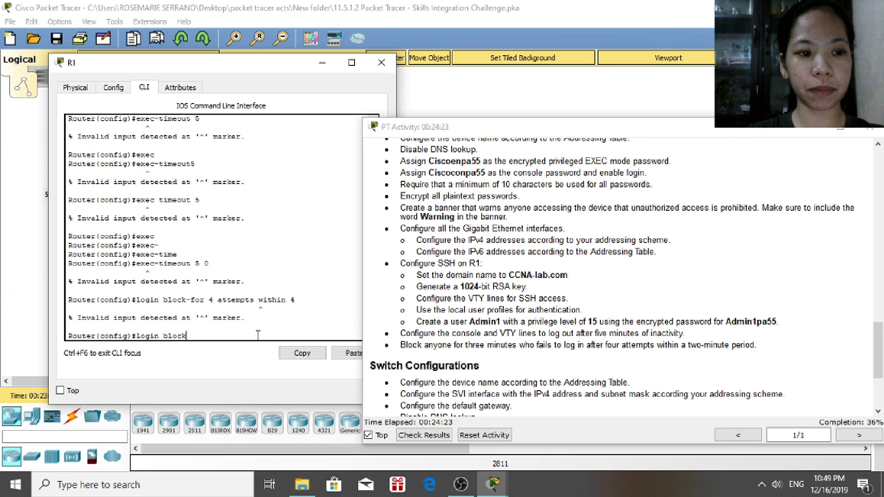
pyautogui.write('-for 1')
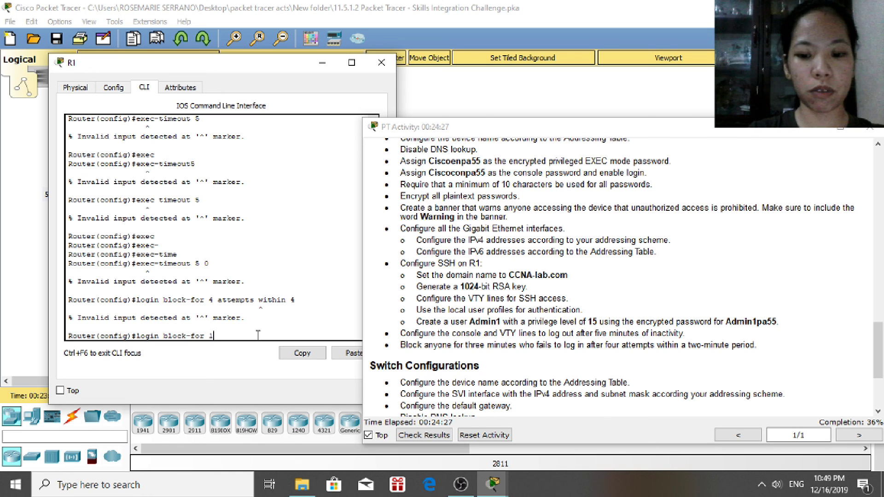
pyautogui.write('80 attempts')
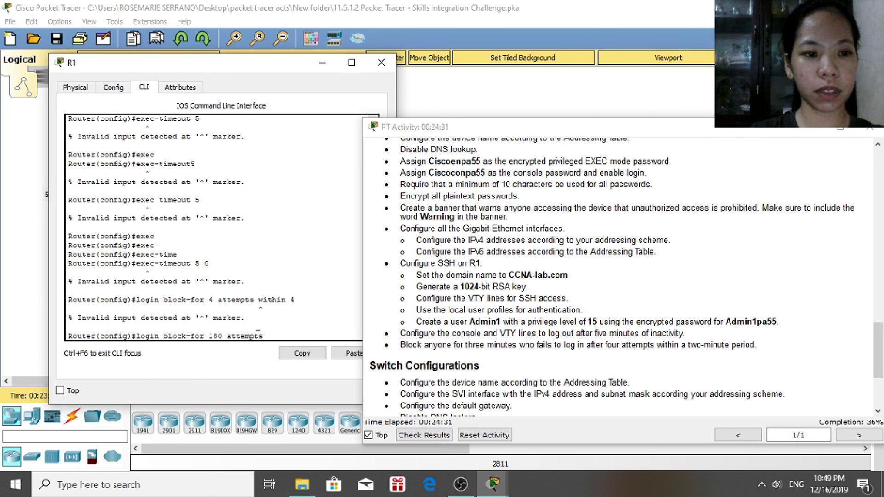
pyautogui.write(' 4 w')
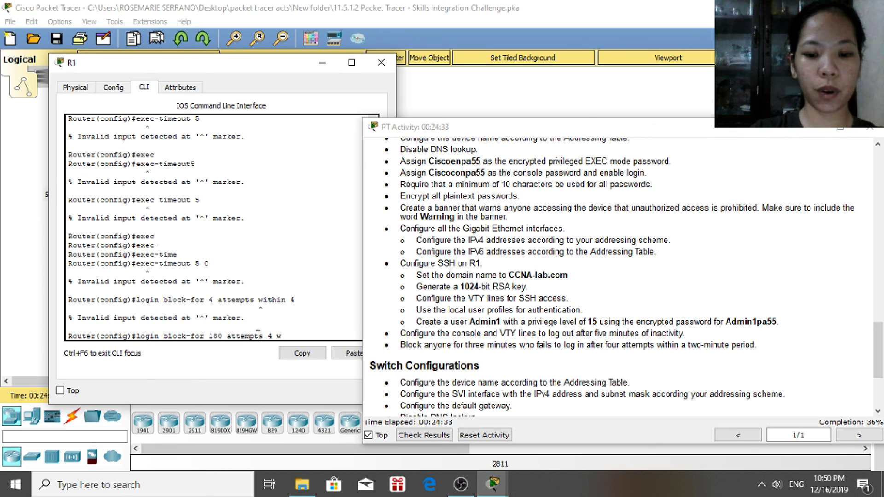
pyautogui.write('ithin 120')
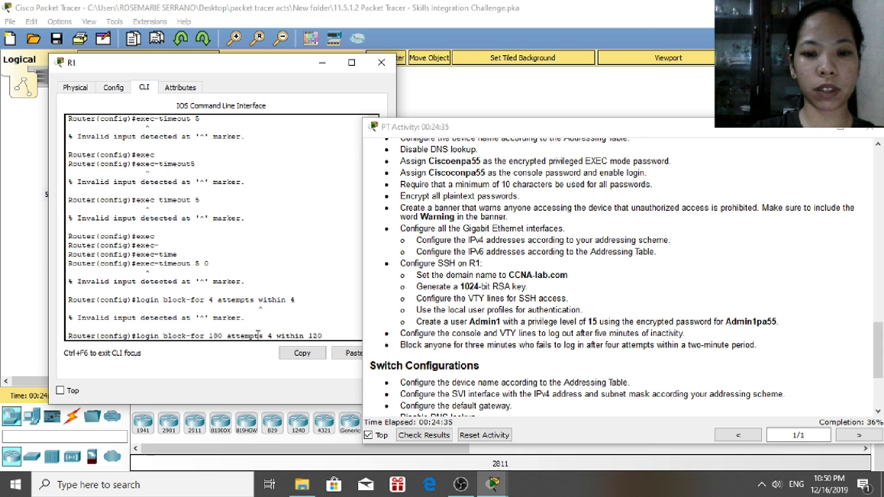
pyautogui.press('Return')
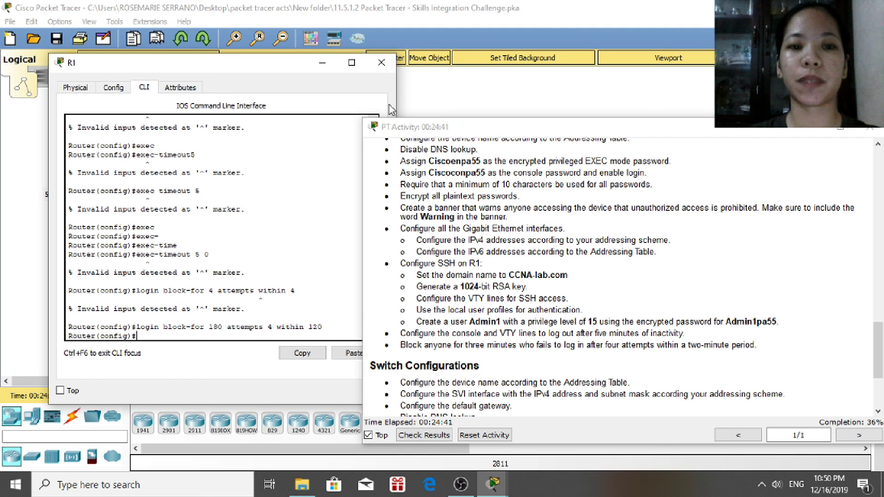
pyautogui.write('end')
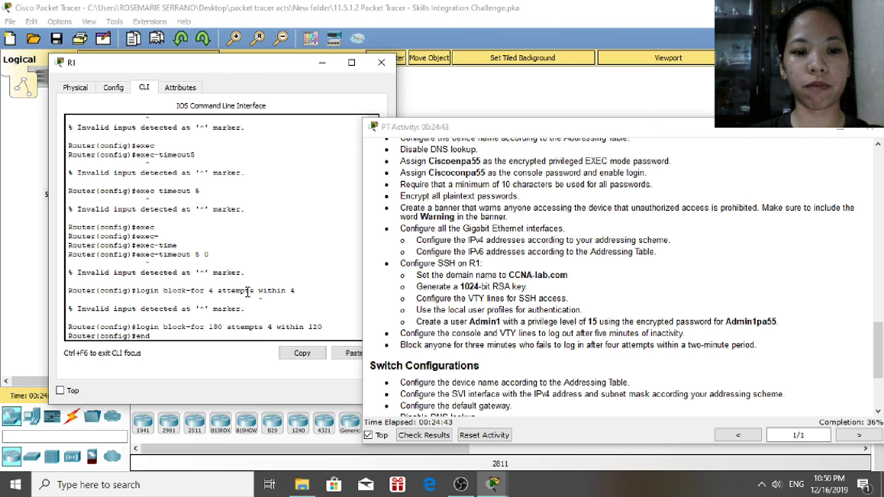
pyautogui.press('Return')
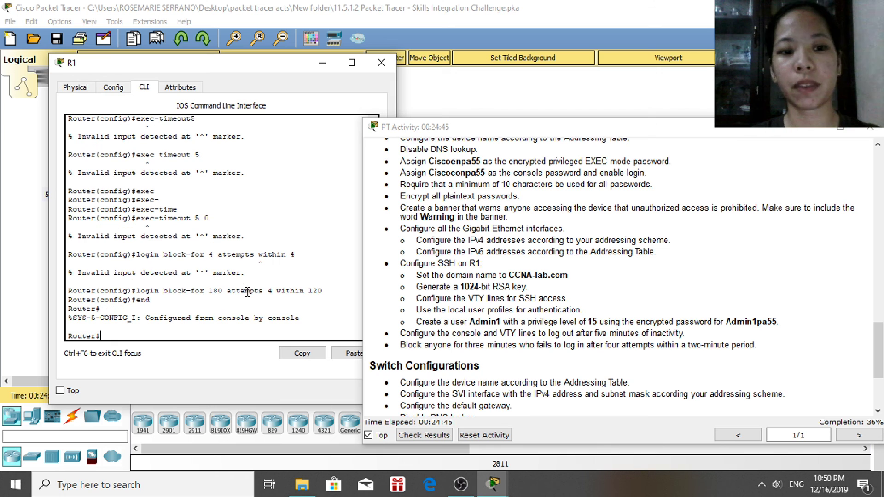
# Close R1's window and bring up switch S1's CLI
pyautogui.click(382, 63)
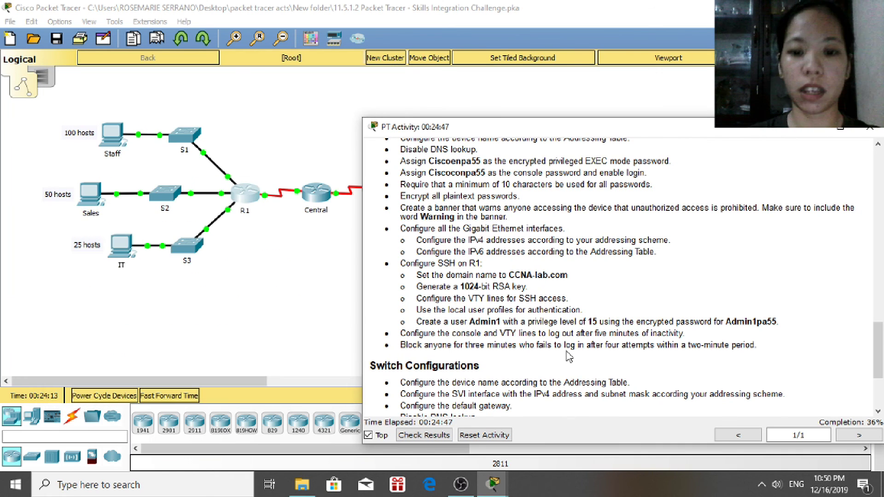
pyautogui.moveTo(880, 341); pyautogui.dragTo(880, 389)
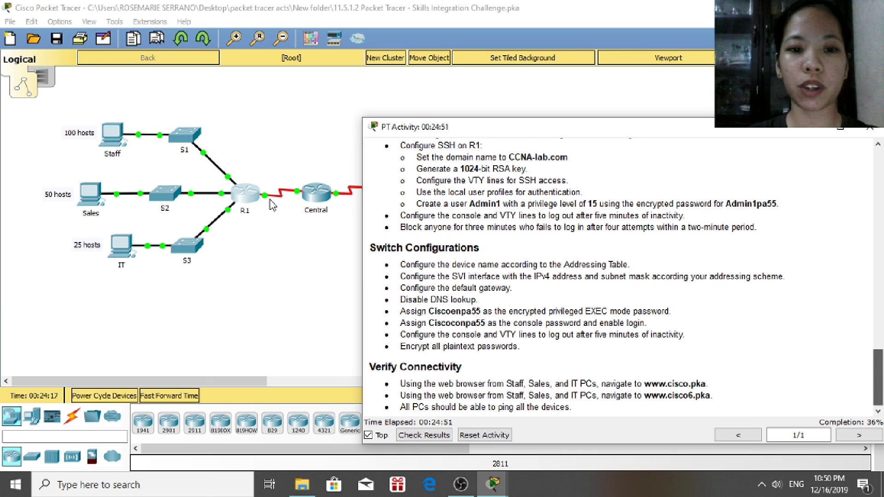
pyautogui.click(185, 148)
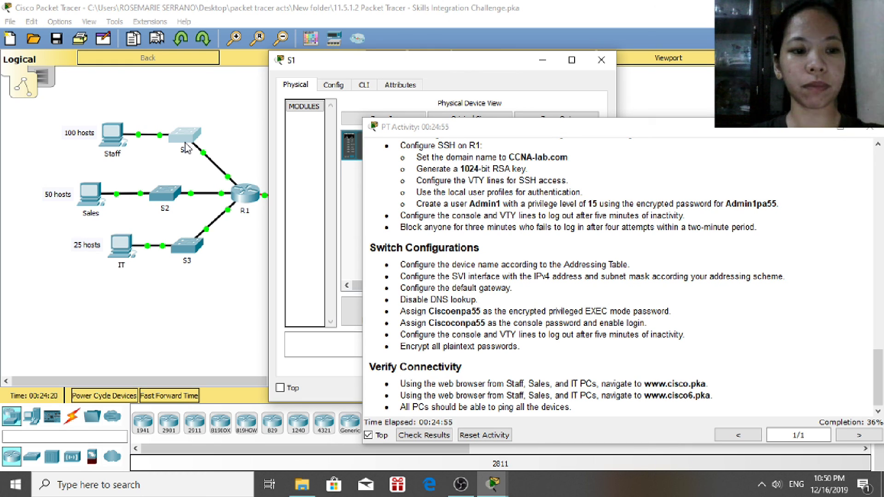
pyautogui.click(364, 86)
pyautogui.moveTo(423, 66); pyautogui.dragTo(206, 56)
# Take S1 into privileged EXEC with enable, then into global configuration mode
pyautogui.press('Return')
pyautogui.write('enavb')
pyautogui.press('BackSpace')
pyautogui.press('BackSpace')
pyautogui.write('ble')
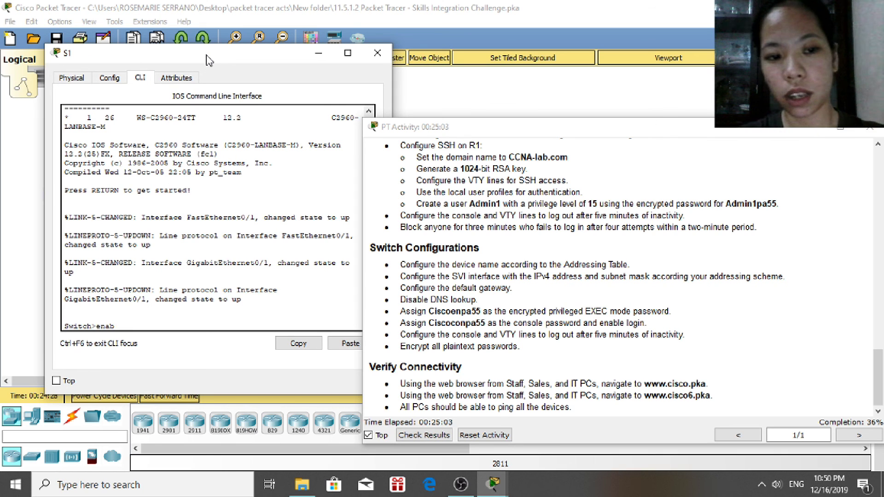
pyautogui.press('Return')
pyautogui.write('config')
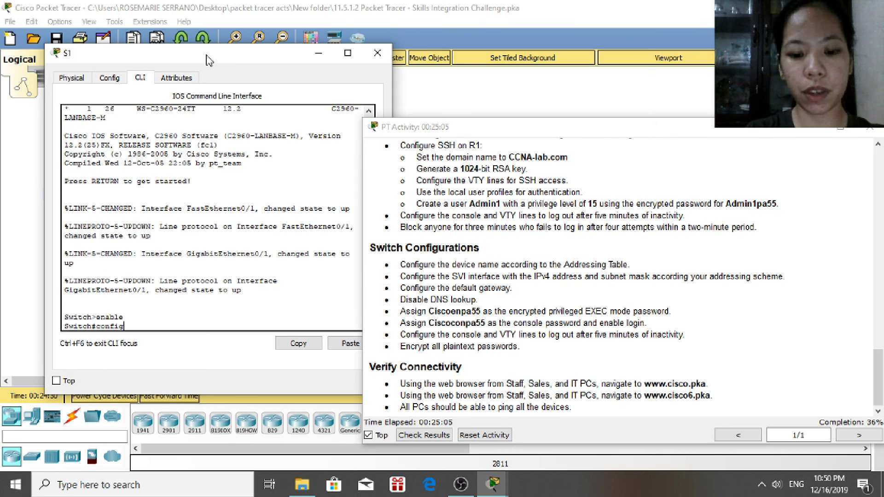
pyautogui.write('ure terminal')
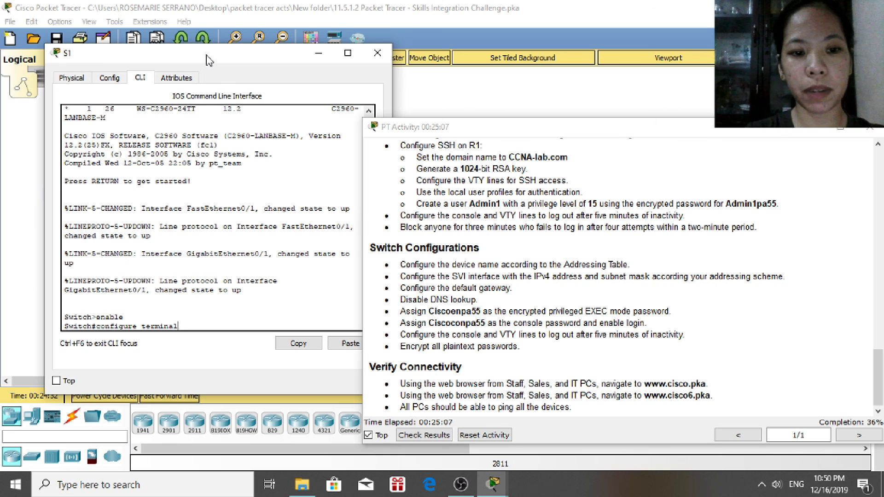
pyautogui.press('Return')
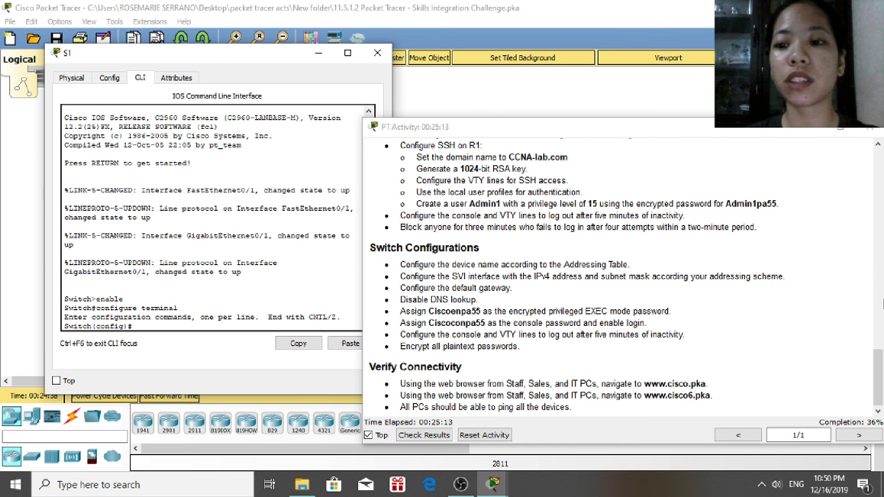
pyautogui.click(881, 322)
pyautogui.moveTo(881, 311)
pyautogui.mouseDown()
pyautogui.moveTo(881, 218)
pyautogui.moveTo(881, 322)
pyautogui.mouseUp()
pyautogui.moveTo(871, 430); pyautogui.dragTo(872, 433)
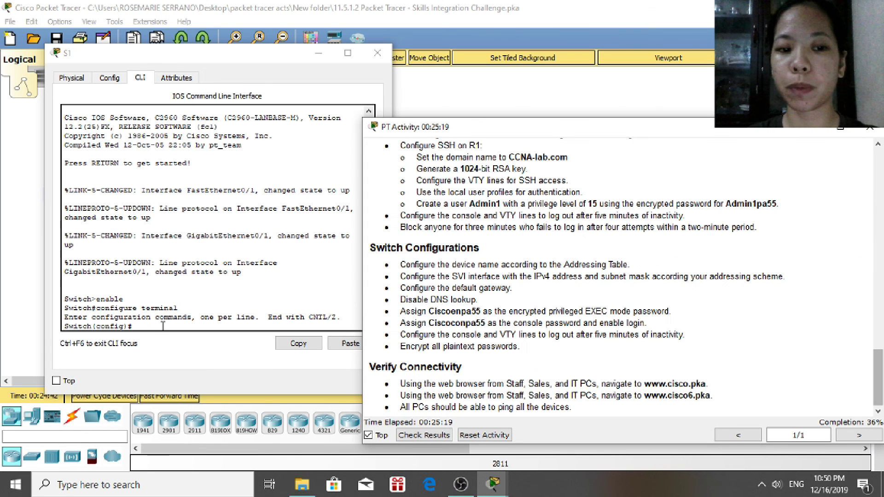
pyautogui.click(162, 327)
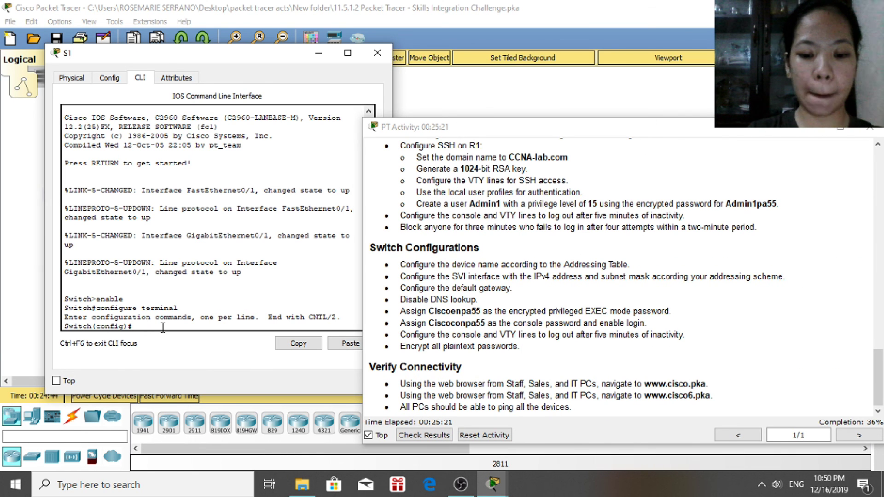
# Set hostname S1 and scroll the activity instructions down to Switch Configurations
pyautogui.write('hostn')
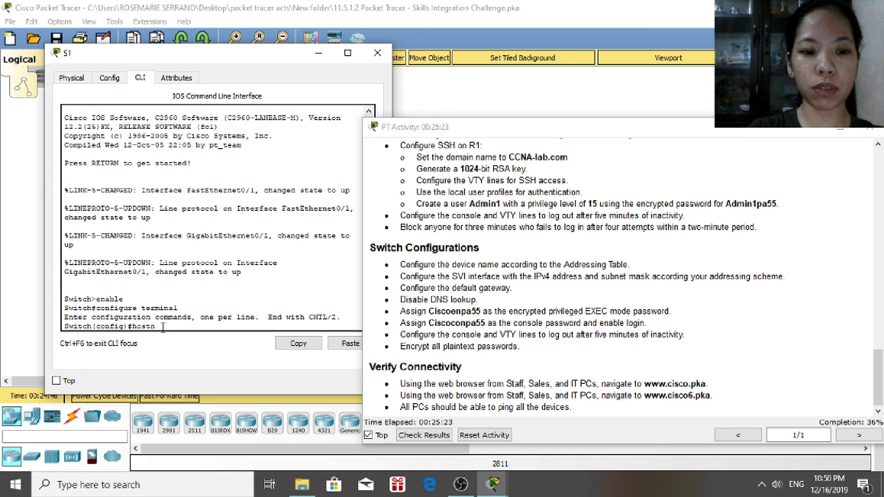
pyautogui.write('ame S1')
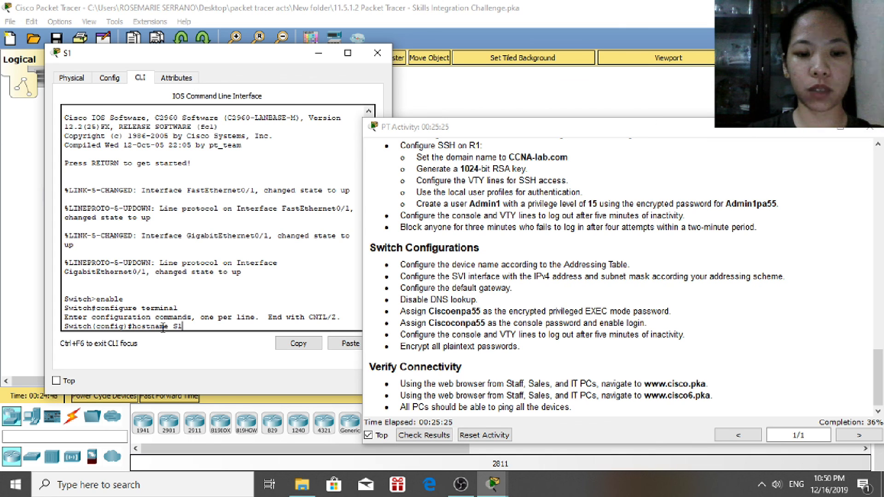
pyautogui.press('Return')
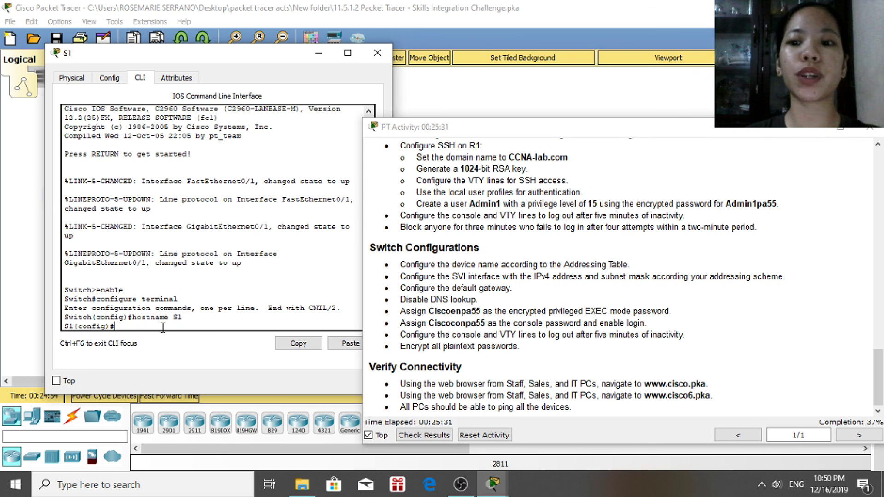
pyautogui.click(879, 373)
pyautogui.moveTo(879, 372); pyautogui.dragTo(878, 230)
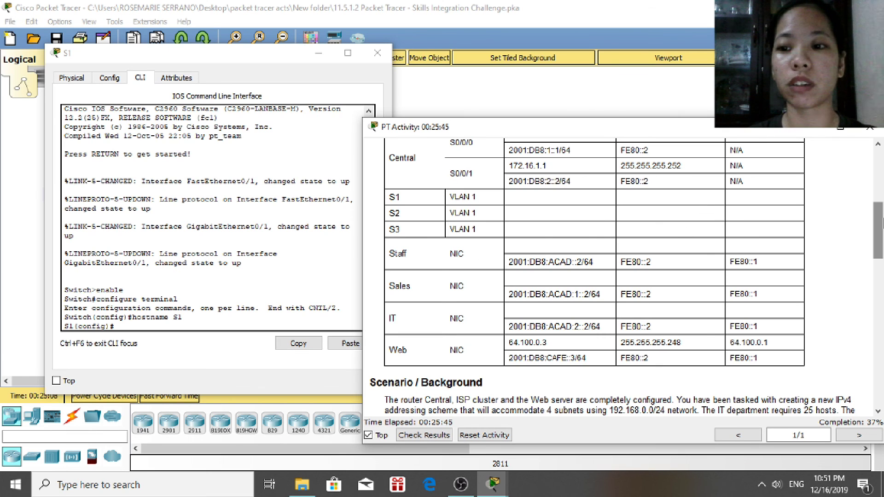
pyautogui.scroll(-5, 879, 283)
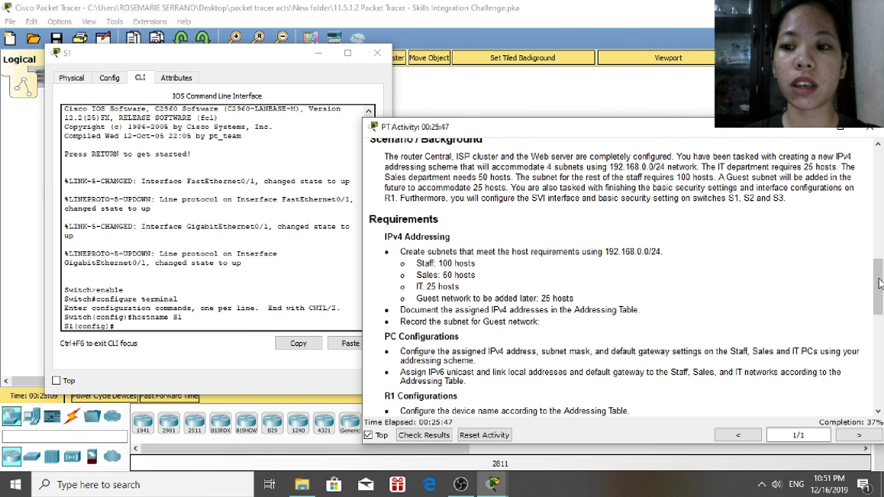
pyautogui.scroll(-2, 875, 343)
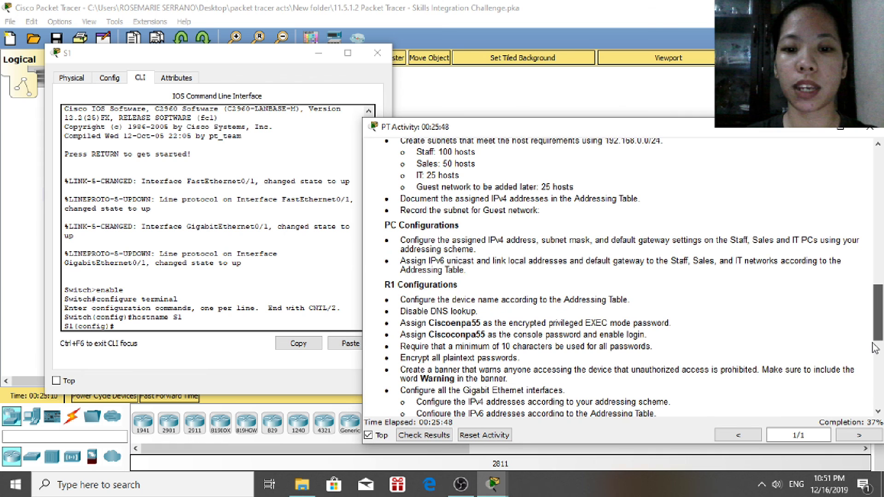
pyautogui.scroll(-8, 872, 368)
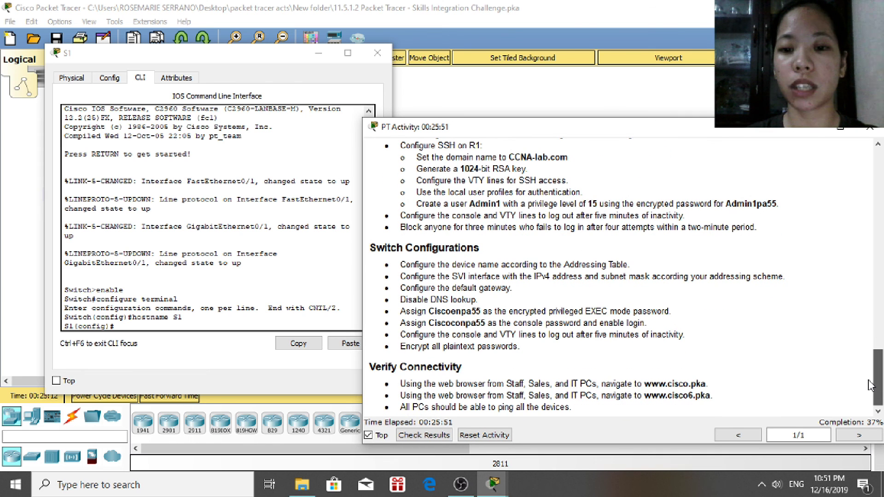
pyautogui.click(182, 330)
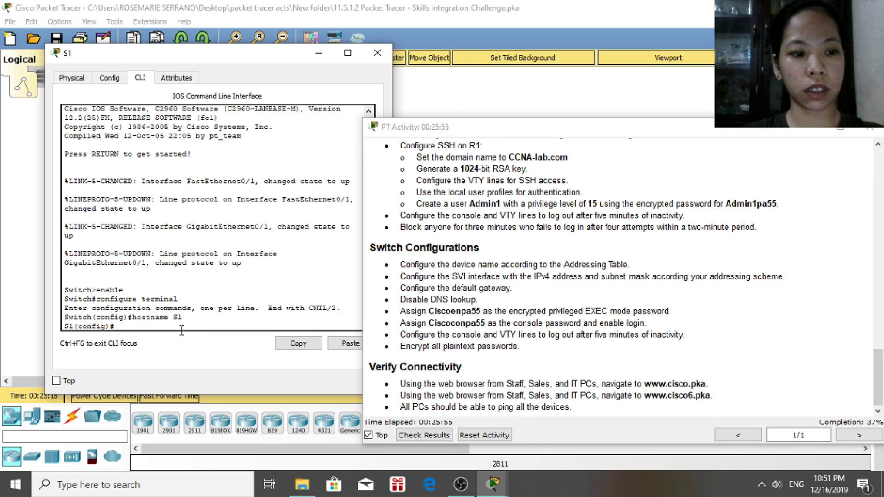
# Give S1's VLAN 1 the address 192.168.0.2 255.255.255.128, enable it with no shutdown, and exit
pyautogui.write('interface')
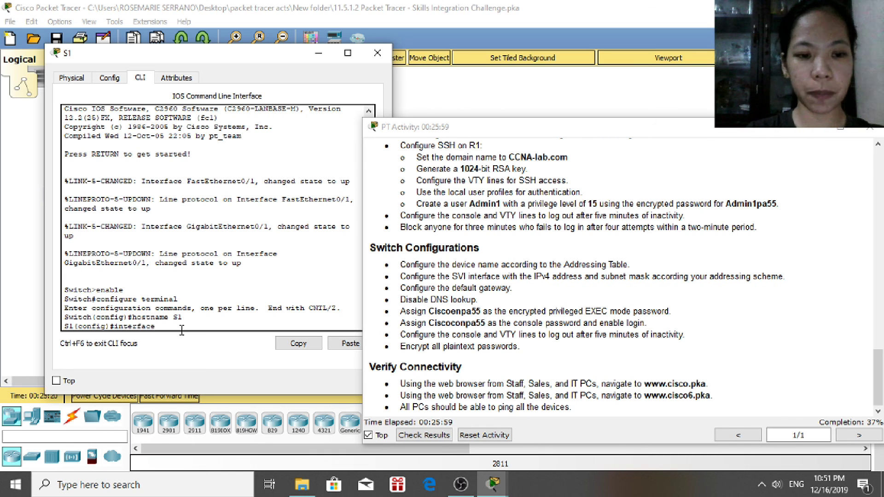
pyautogui.write(' vlan')
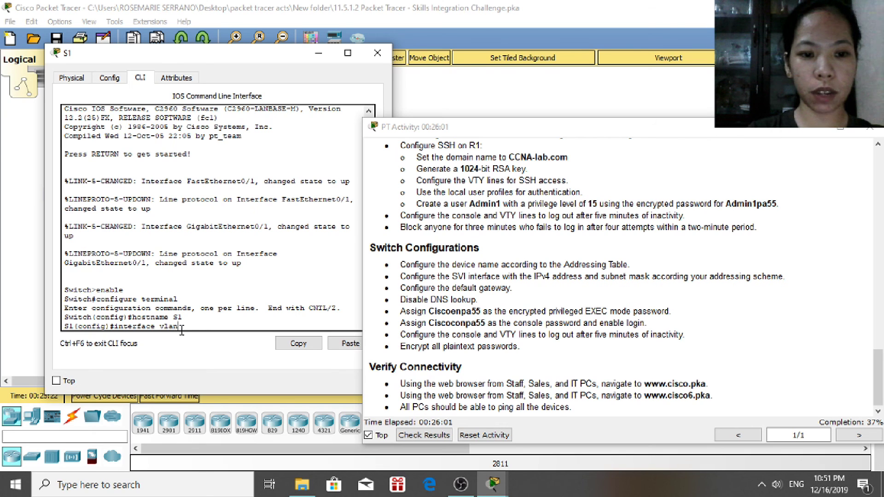
pyautogui.write(' 1')
pyautogui.press('Return')
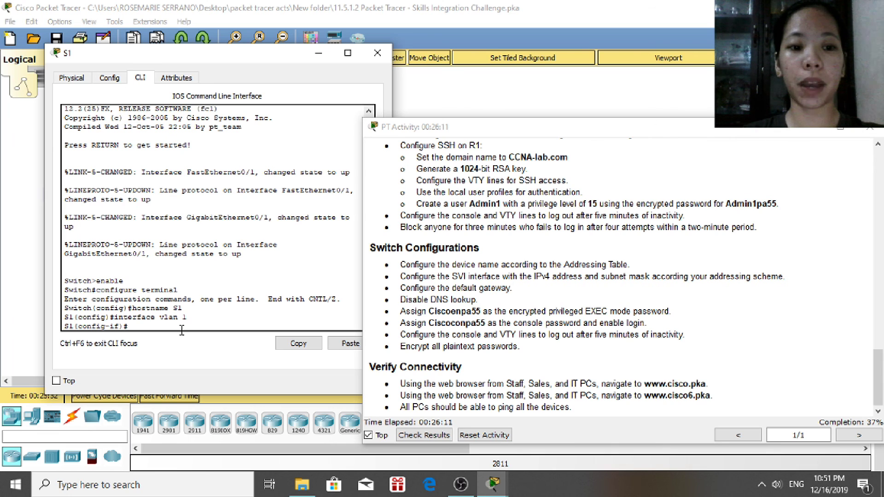
pyautogui.write('p addr')
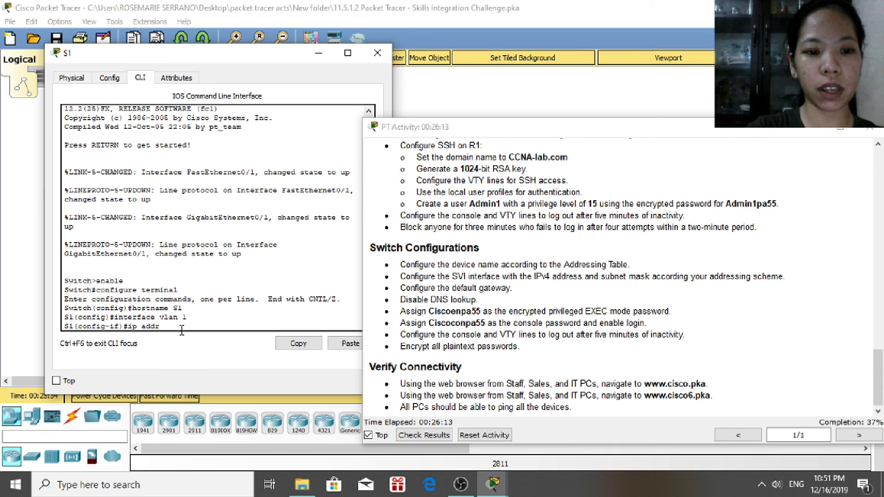
pyautogui.write('ess 192.16')
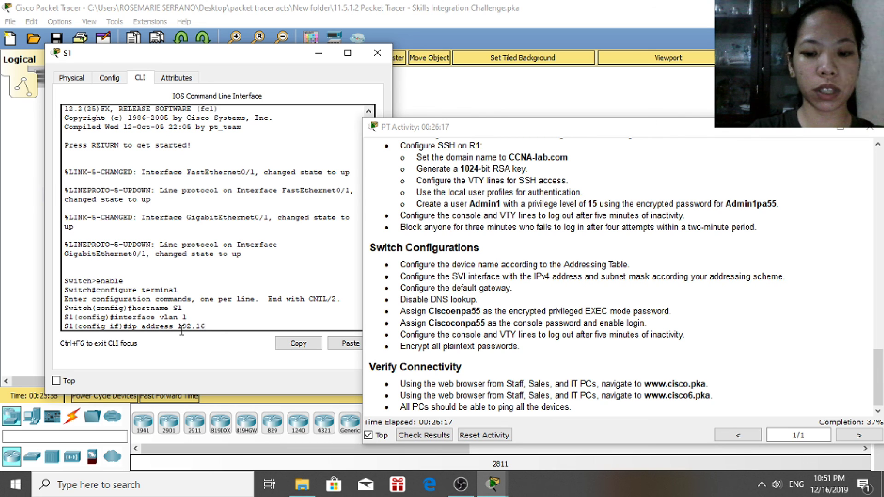
pyautogui.write('8.0.')
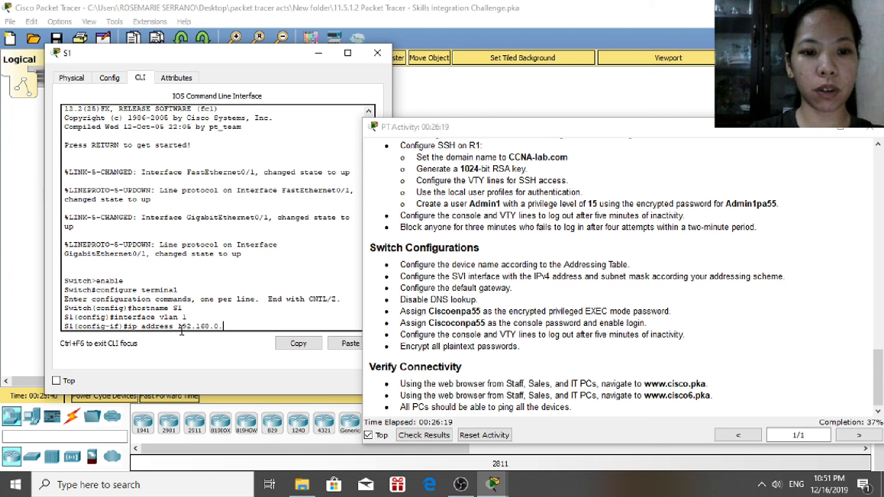
pyautogui.write('2 255.255')
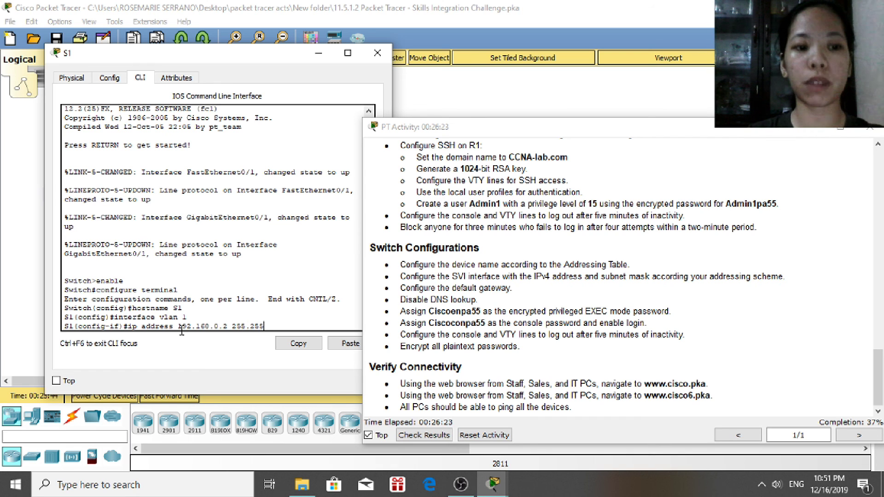
pyautogui.write('.')
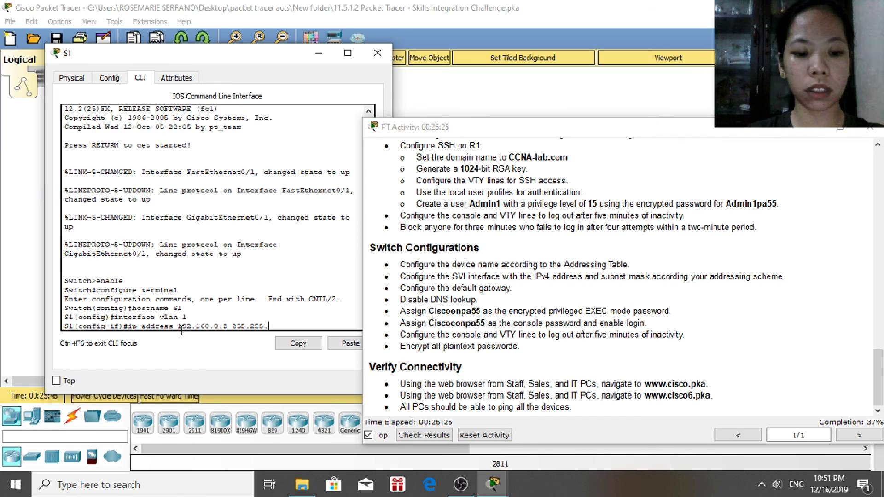
pyautogui.write('255')
pyautogui.write('.128')
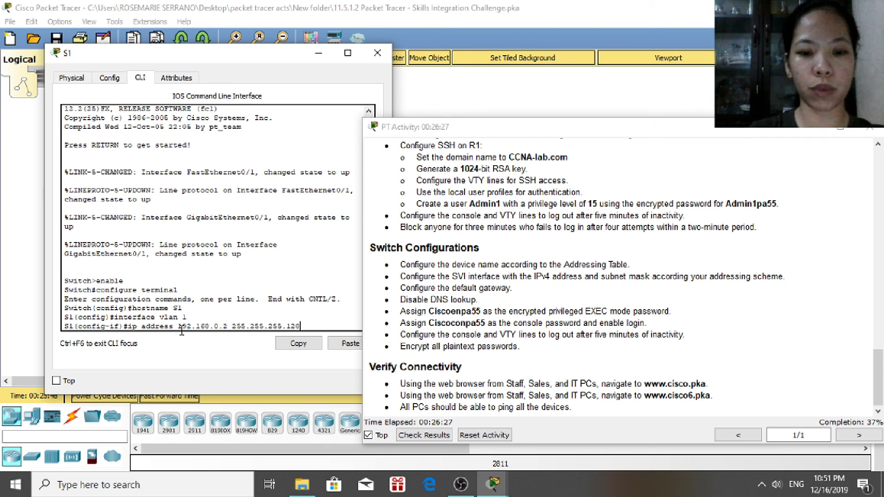
pyautogui.press('Return')
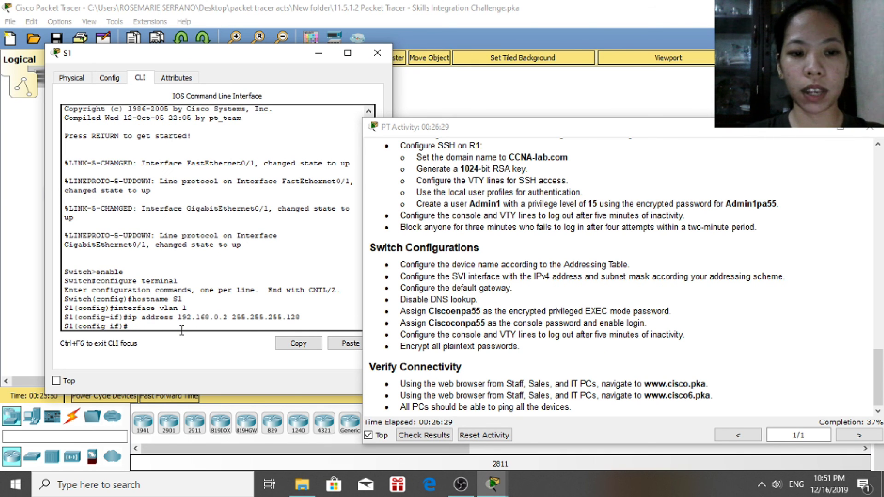
pyautogui.write('no shutdown')
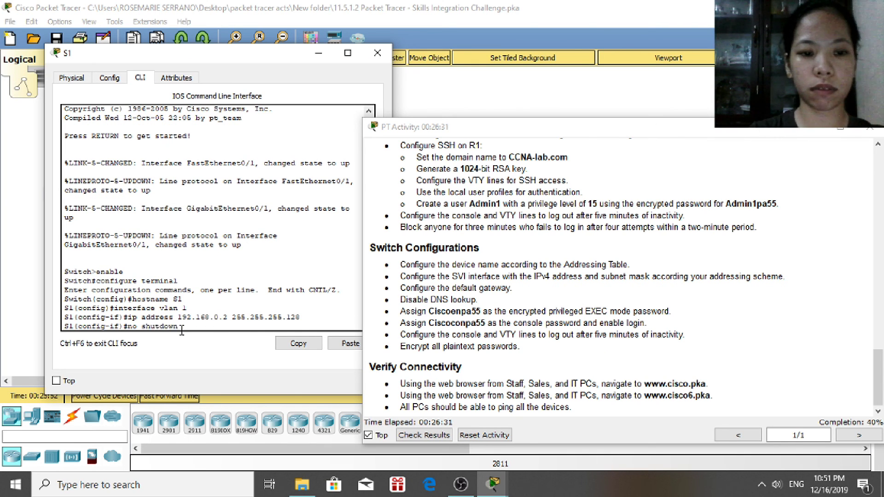
pyautogui.press('Return')
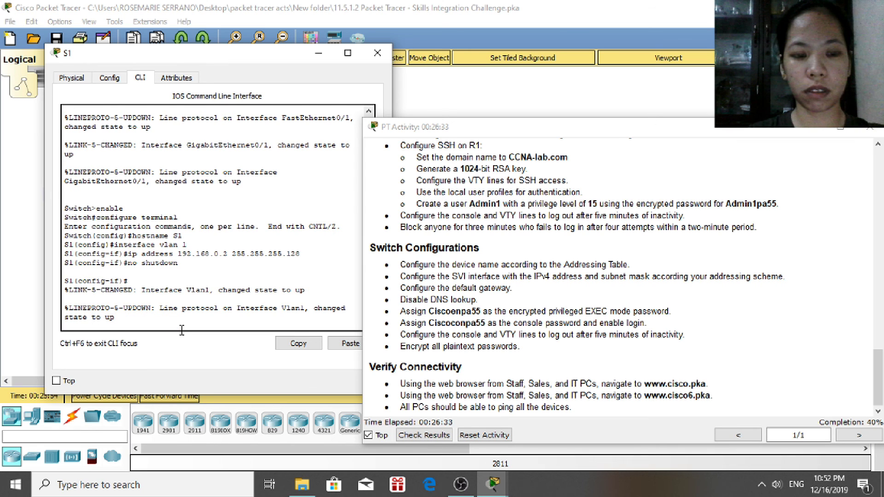
pyautogui.press('Return')
pyautogui.write('exit')
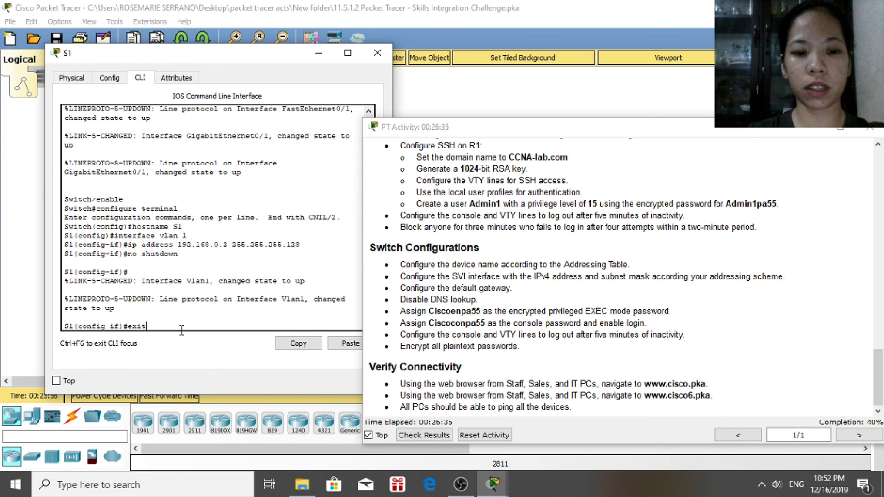
pyautogui.press('Return')
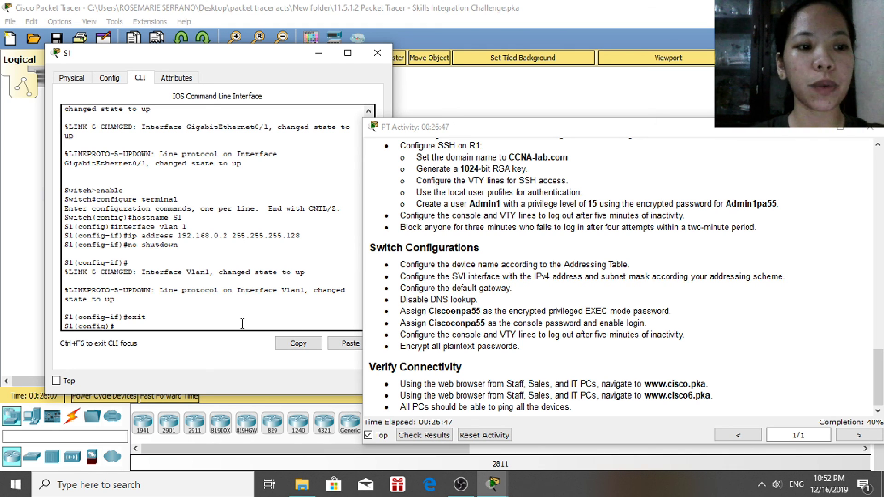
# Run no ip domain-lookup on S1 and set the enable secret to the lab's privileged password
pyautogui.write('no i')
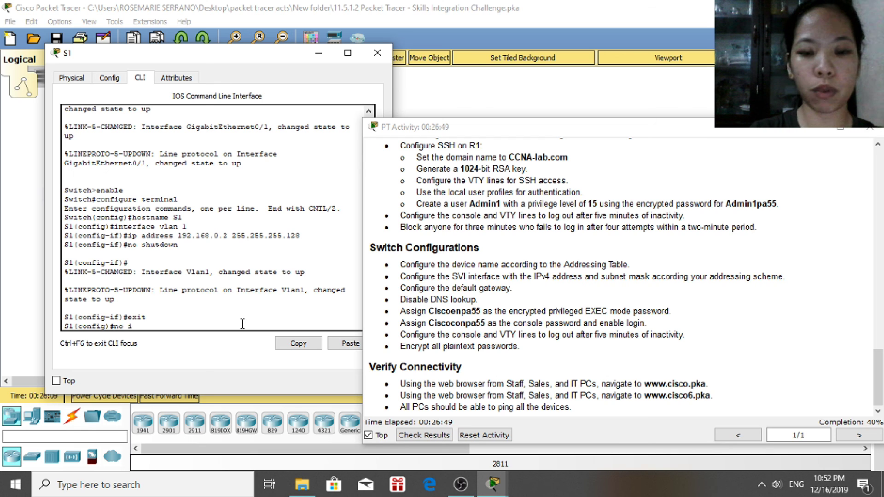
pyautogui.write('p do')
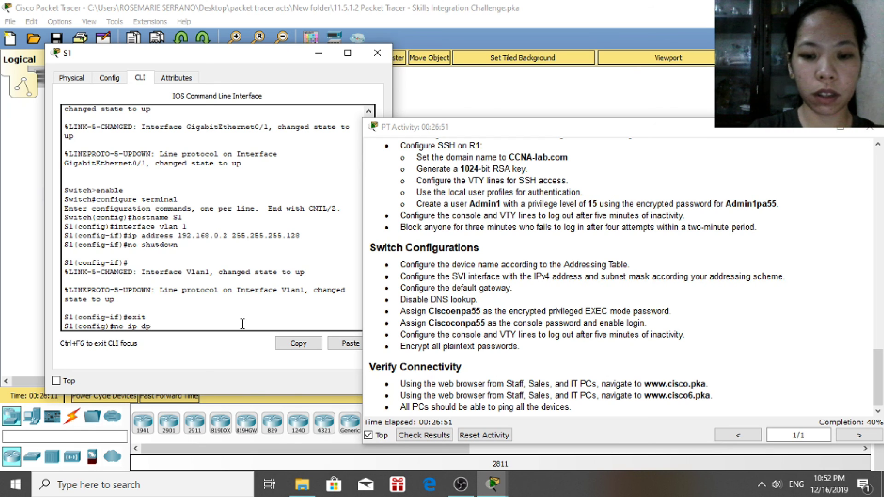
pyautogui.write('main')
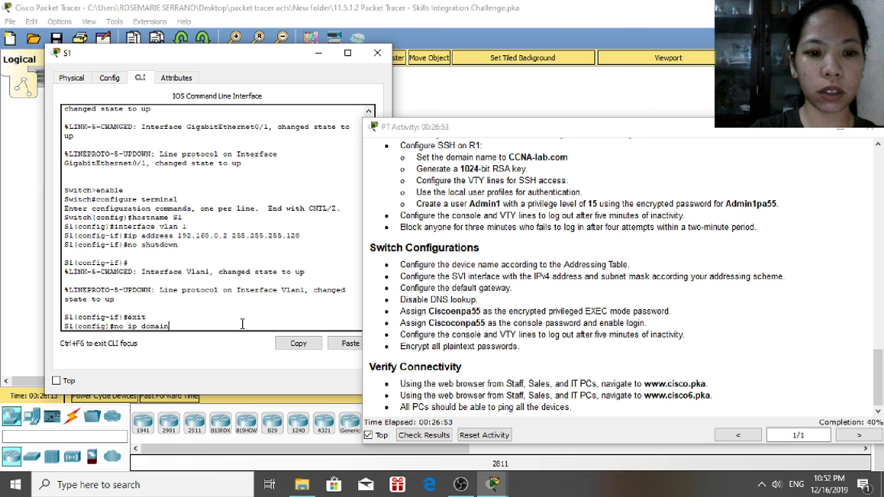
pyautogui.write('-lookup')
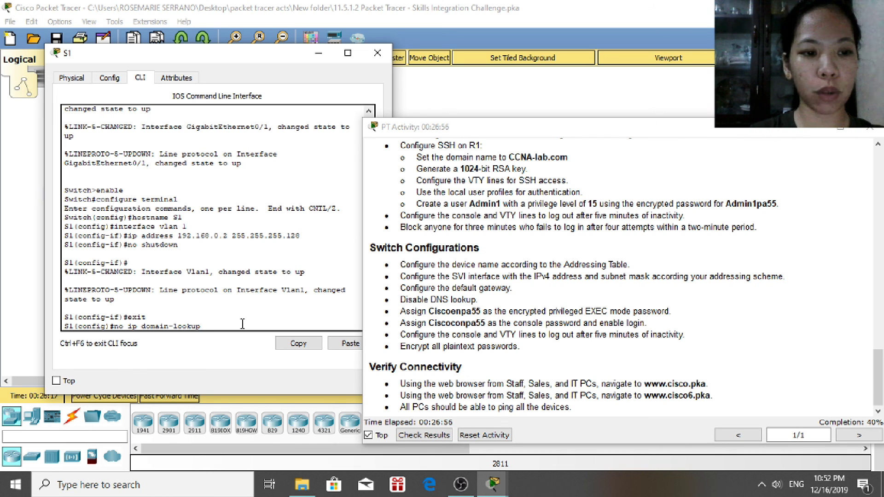
pyautogui.press('Return')
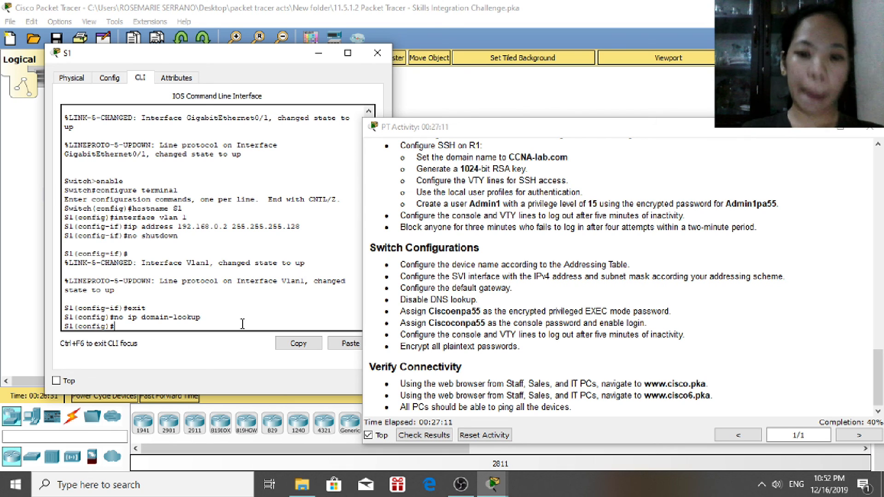
pyautogui.write('enable')
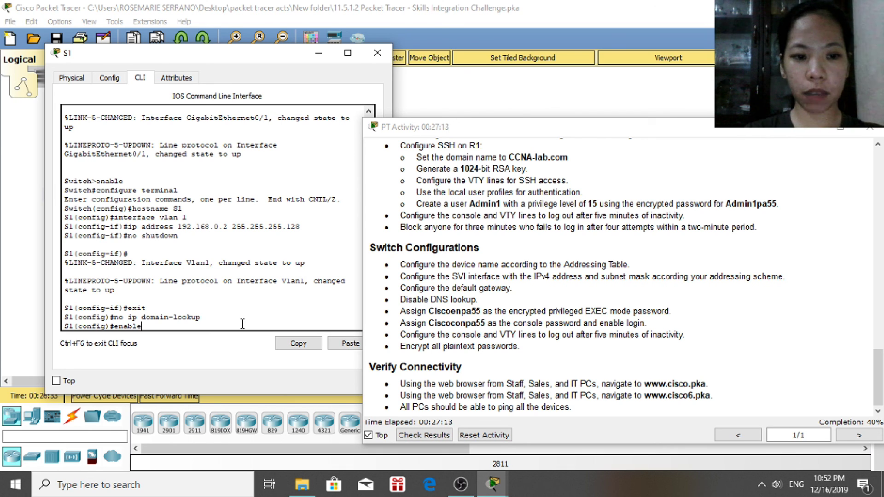
pyautogui.write(' secret')
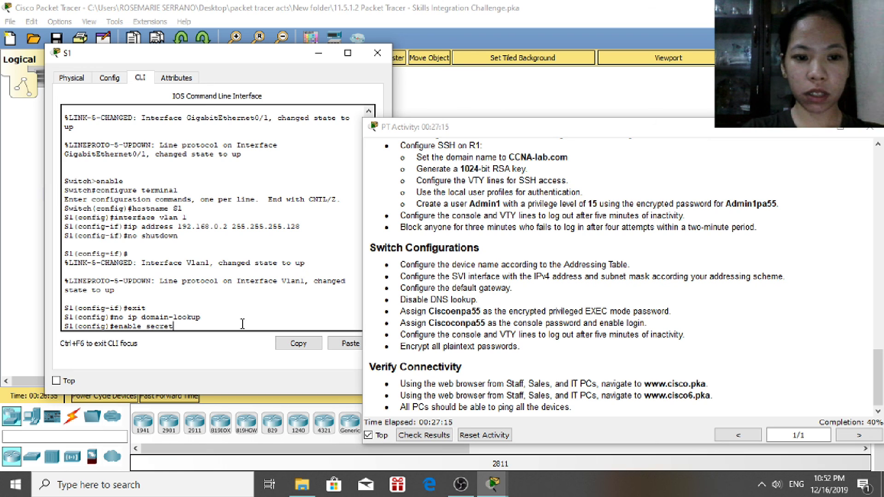
pyautogui.write(' Cisc')
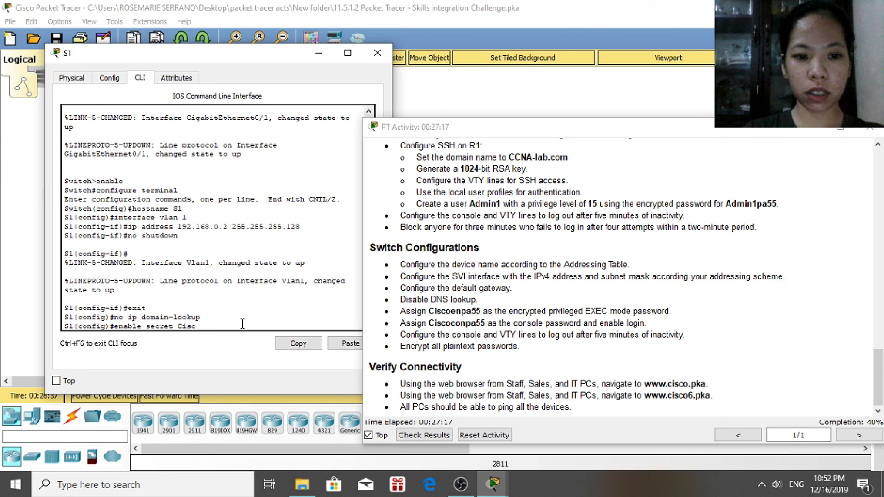
pyautogui.write('oenpa55')
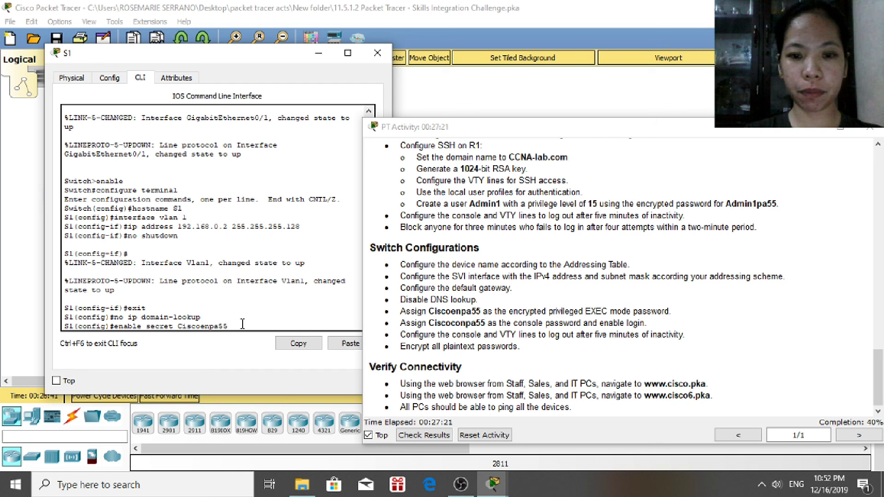
pyautogui.press('Return')
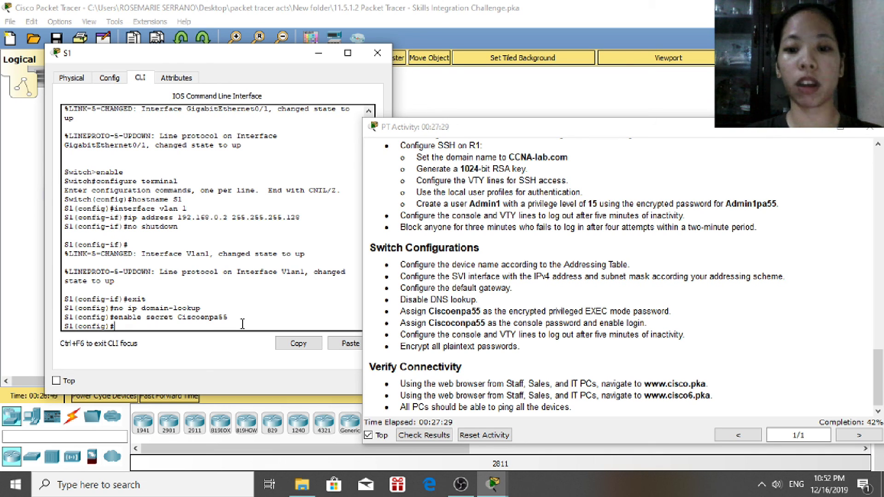
# Set the lab's login password on S1's console line 0
pyautogui.write('line consi')
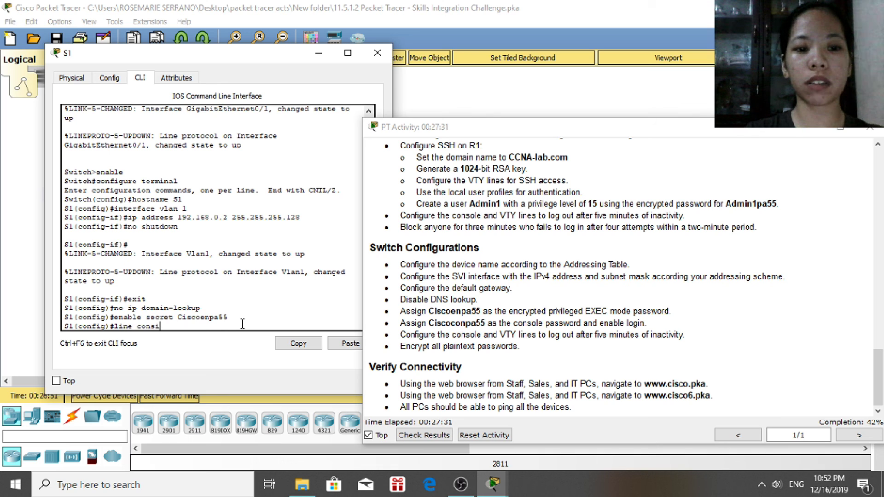
pyautogui.press('BackSpace')
pyautogui.write('ole 0')
pyautogui.press('Return')
pyautogui.write('password Ciscocon')
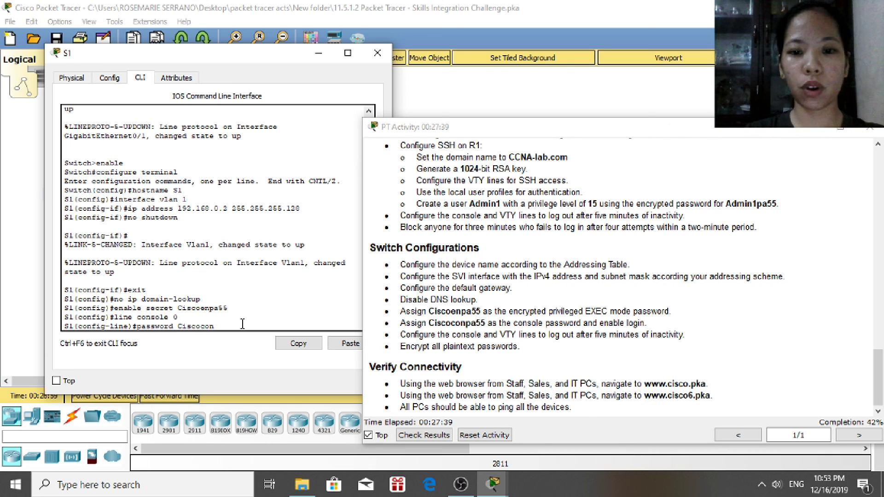
pyautogui.write('pa55')
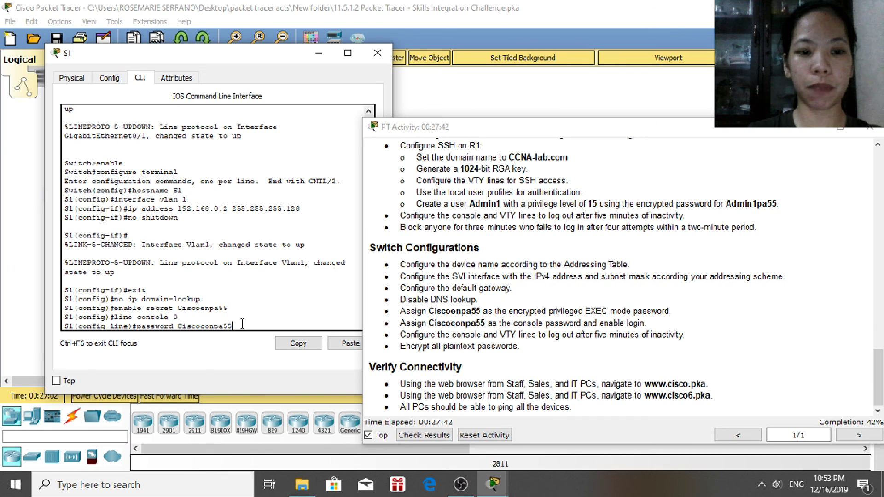
pyautogui.press('Return')
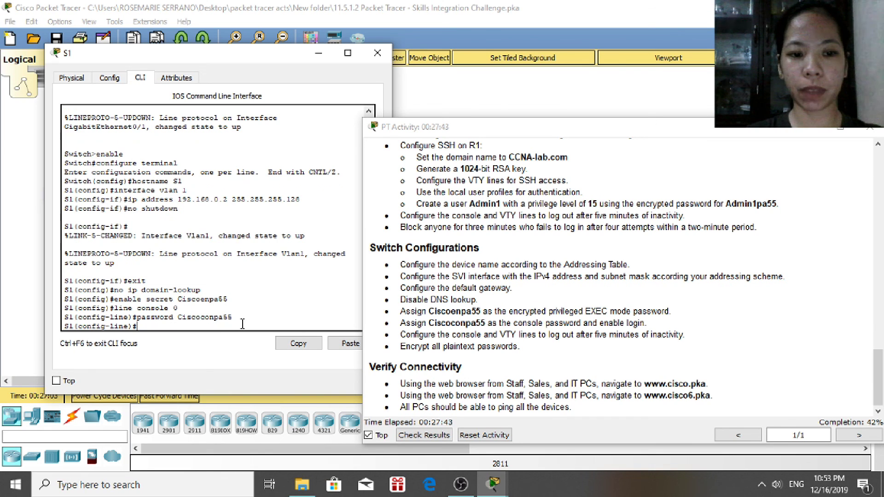
pyautogui.write('no shutdown')
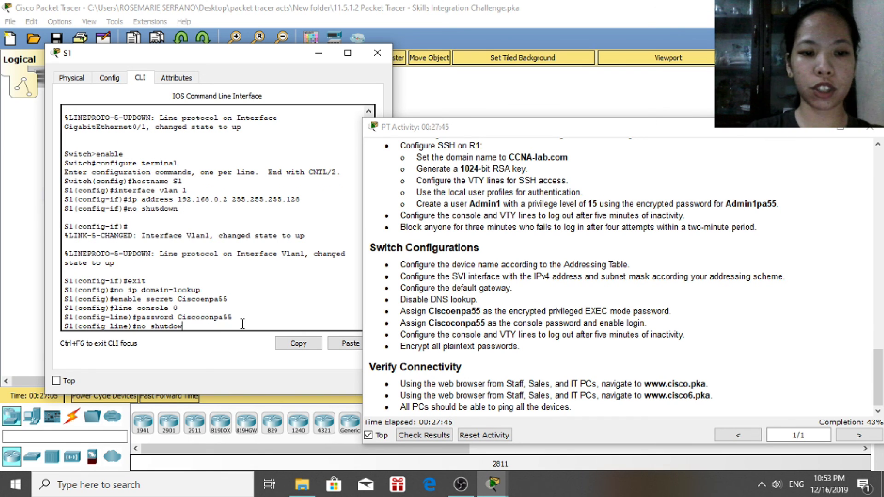
pyautogui.press('Return')
pyautogui.press('Return')
pyautogui.write('exit')
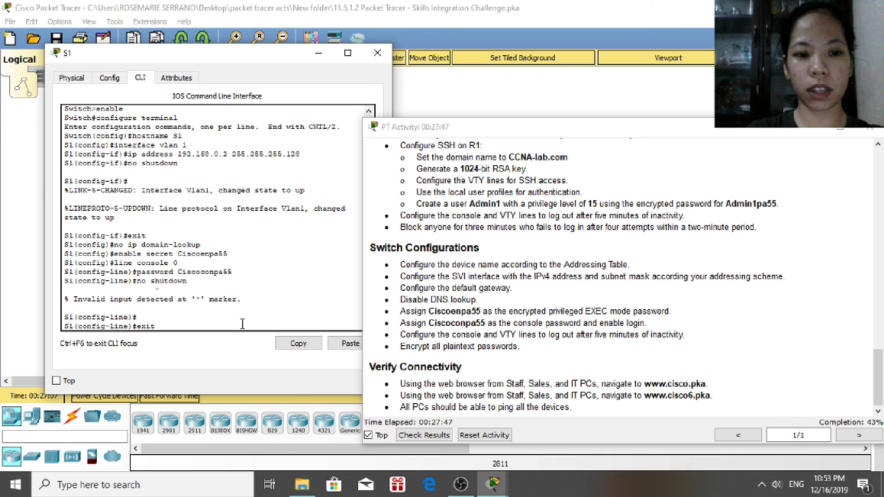
pyautogui.press('Return')
# Set the same login password on VTY lines 0–4 and return to global config
pyautogui.write('line vty 0 ')
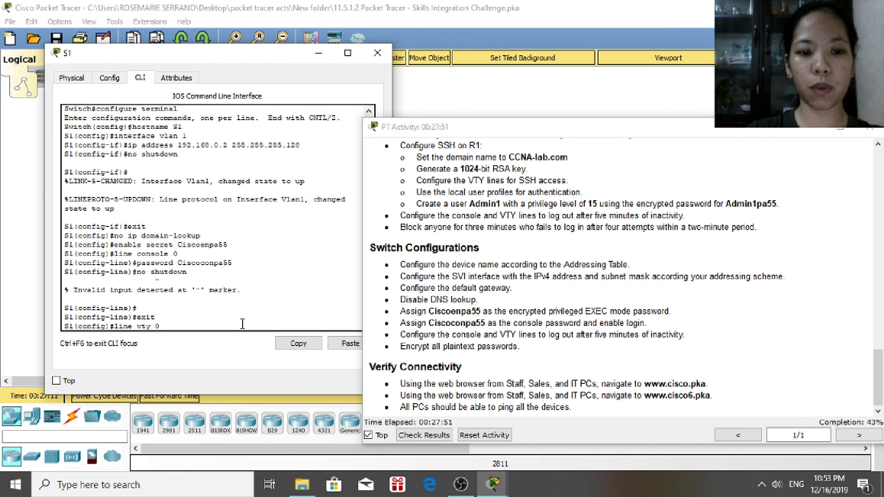
pyautogui.write('4')
pyautogui.press('Return')
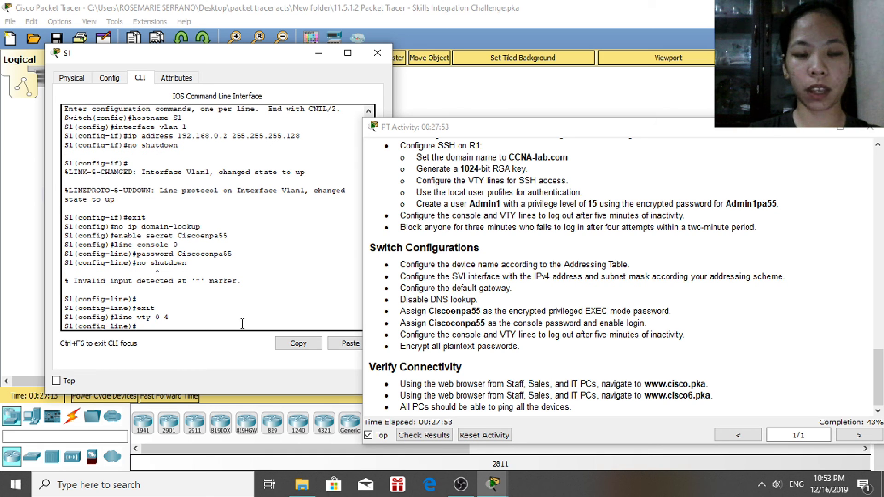
pyautogui.write('p')
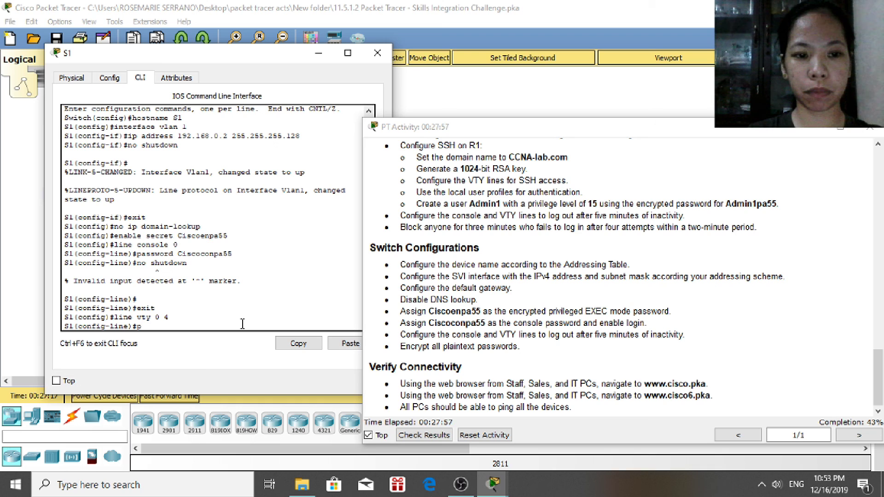
pyautogui.write('assw')
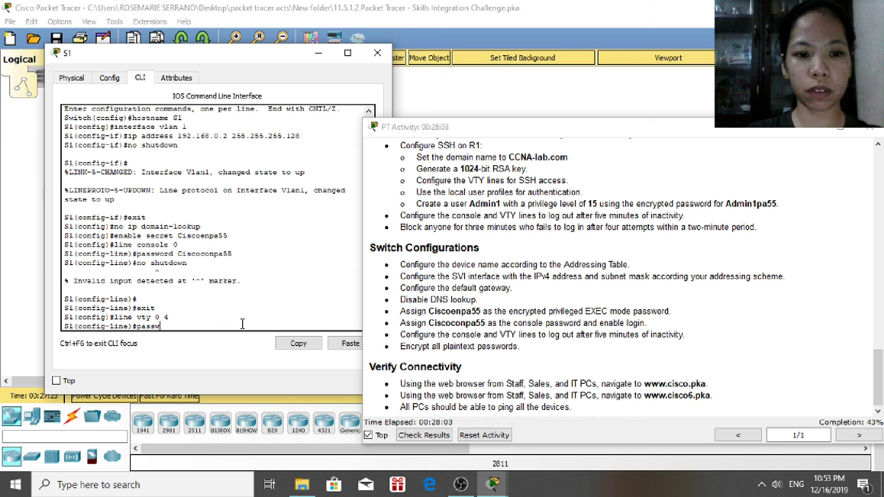
pyautogui.write('ord')
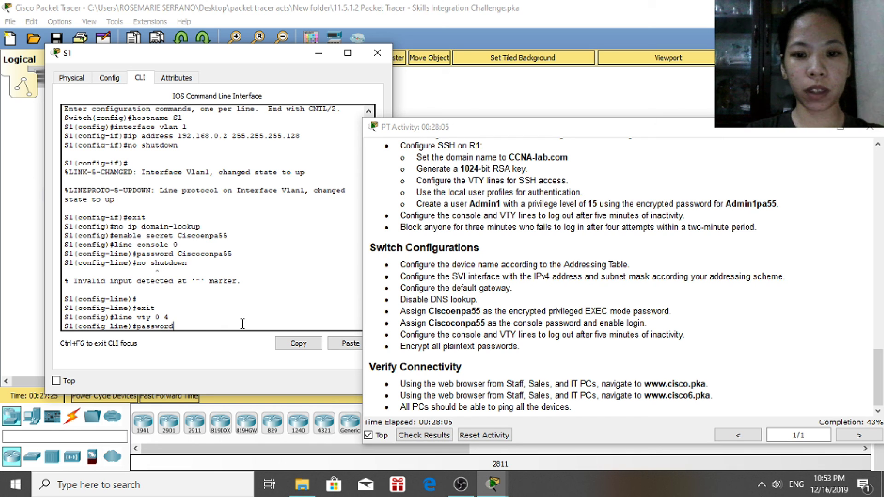
pyautogui.write(' Ciscoconpa55')
pyautogui.press('Return')
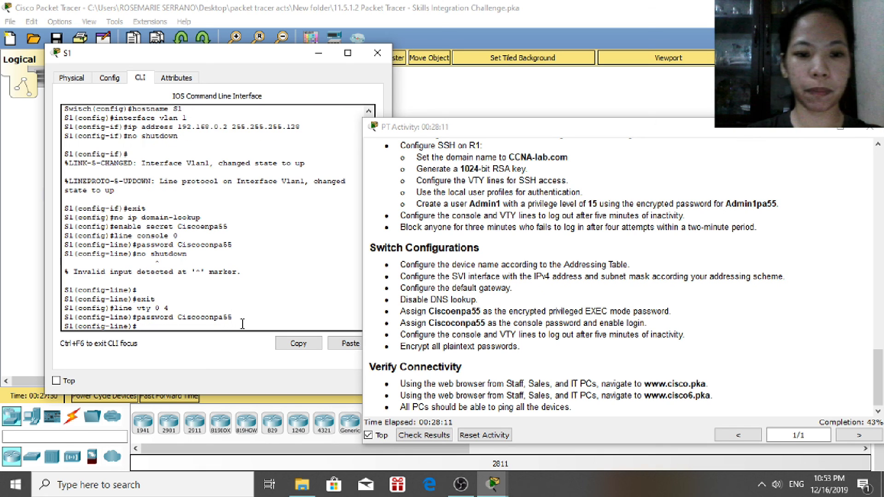
pyautogui.write('no shutdown')
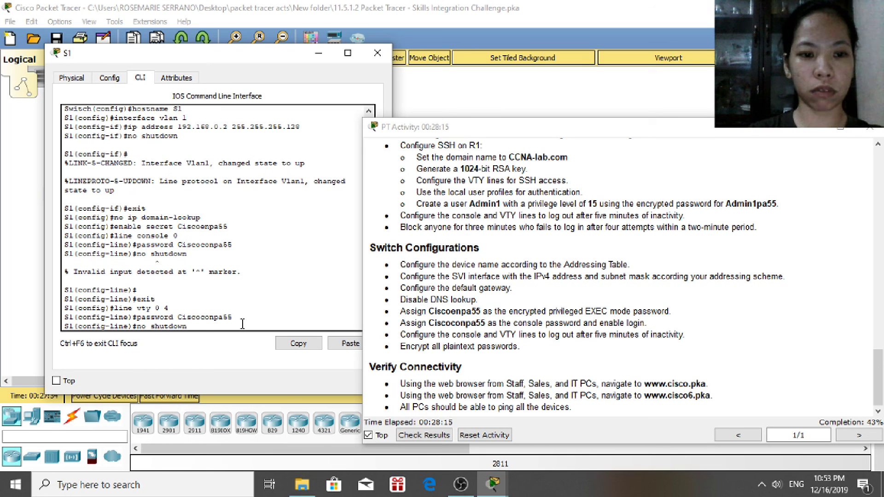
pyautogui.press('Return')
pyautogui.write('exit')
pyautogui.press('Return')
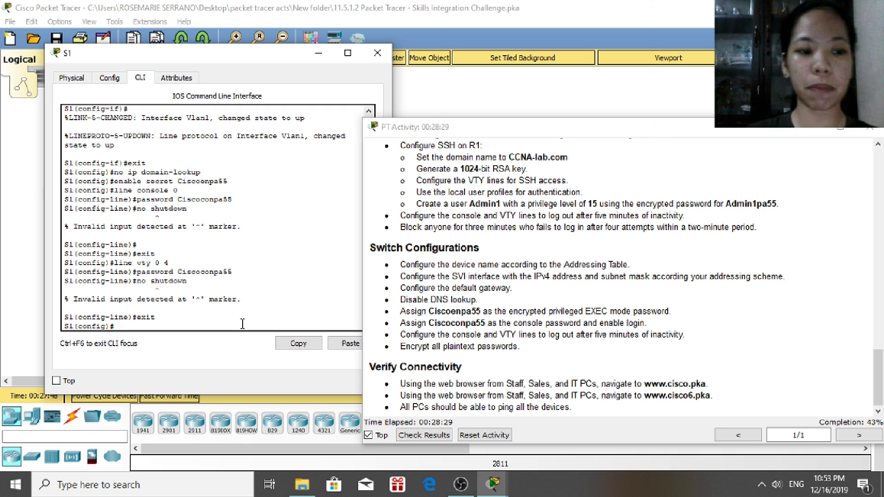
# Enter exec-timeout 5 0, turn on service password-encryption, and end S1's configuration
pyautogui.write('ex')
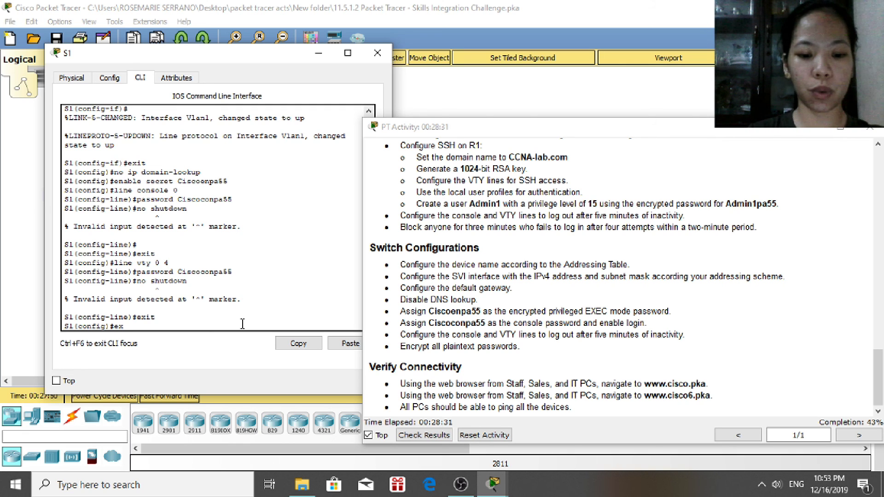
pyautogui.write('ec-')
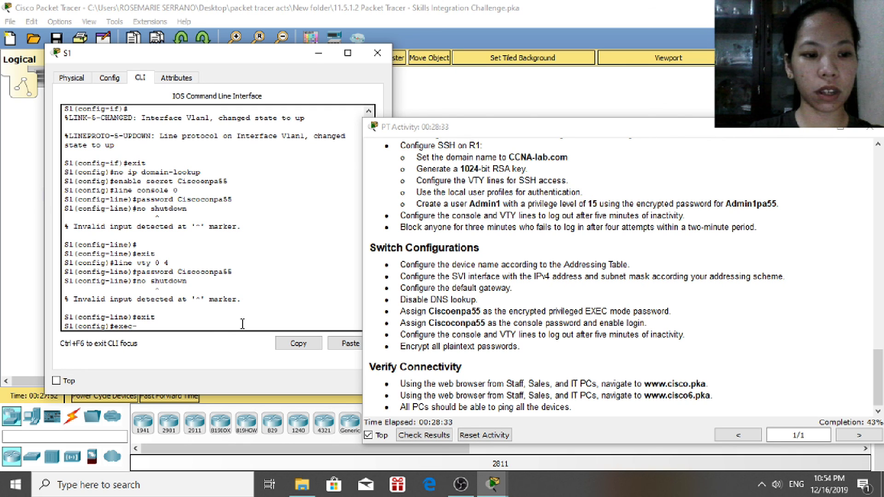
pyautogui.write('timeout')
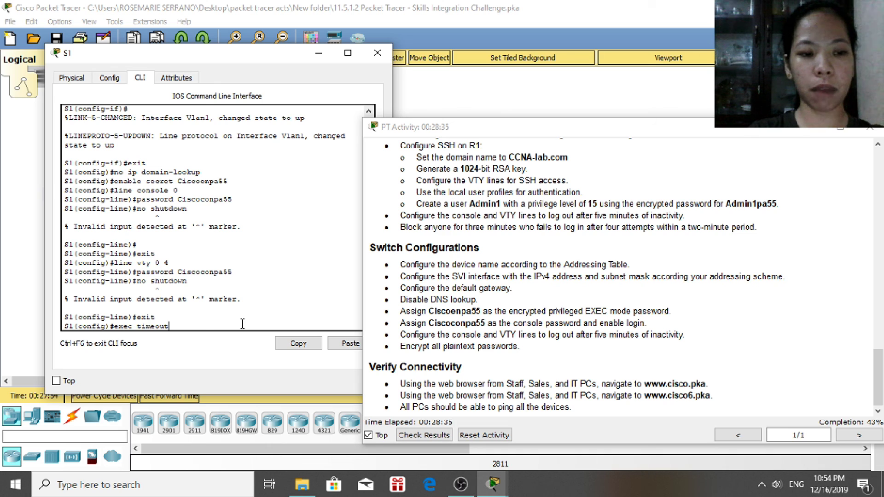
pyautogui.write(' 5 0')
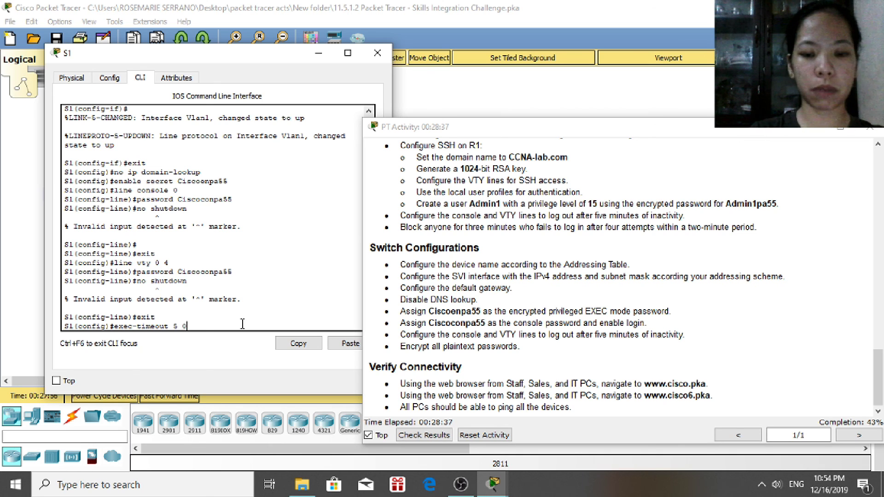
pyautogui.press('Return')
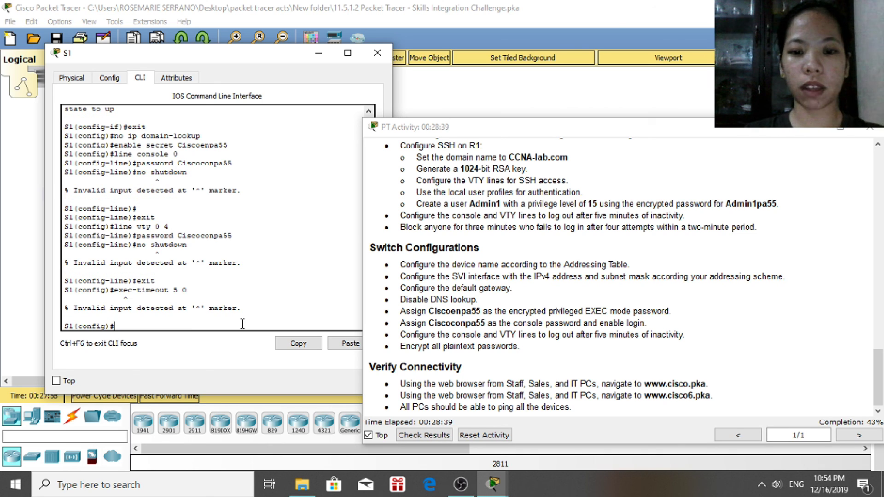
pyautogui.write('ser')
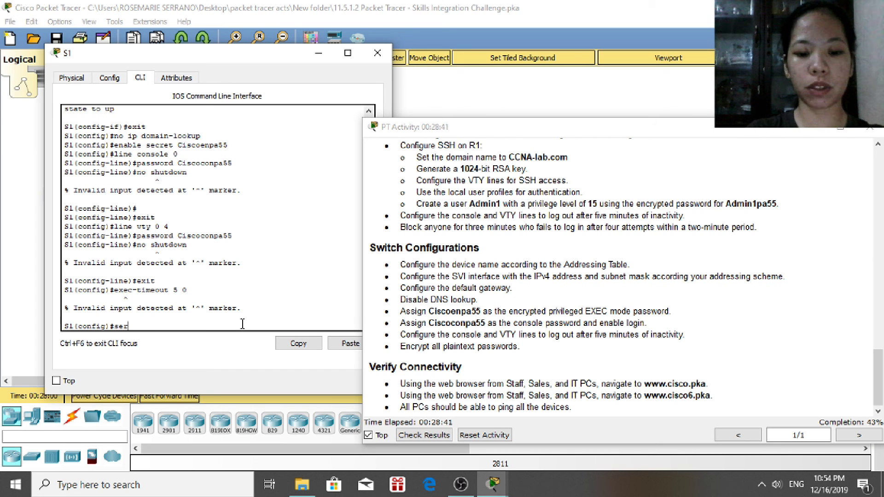
pyautogui.write('vice passw')
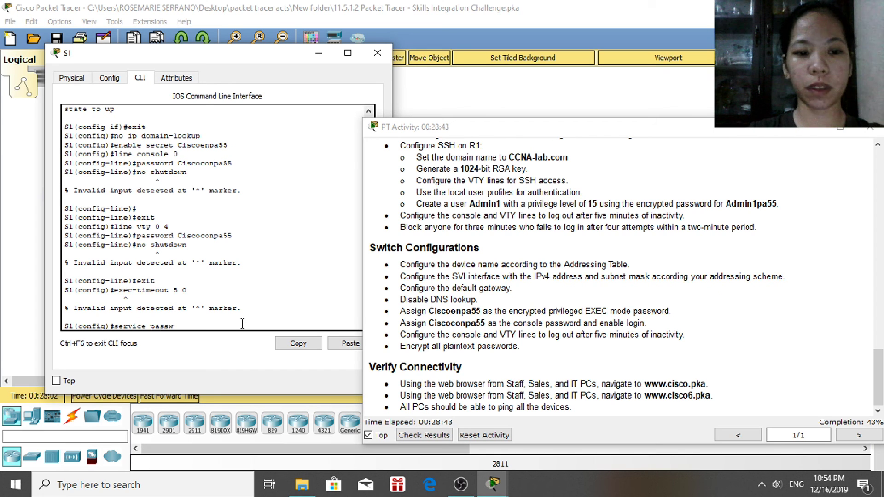
pyautogui.write('ord-encryption')
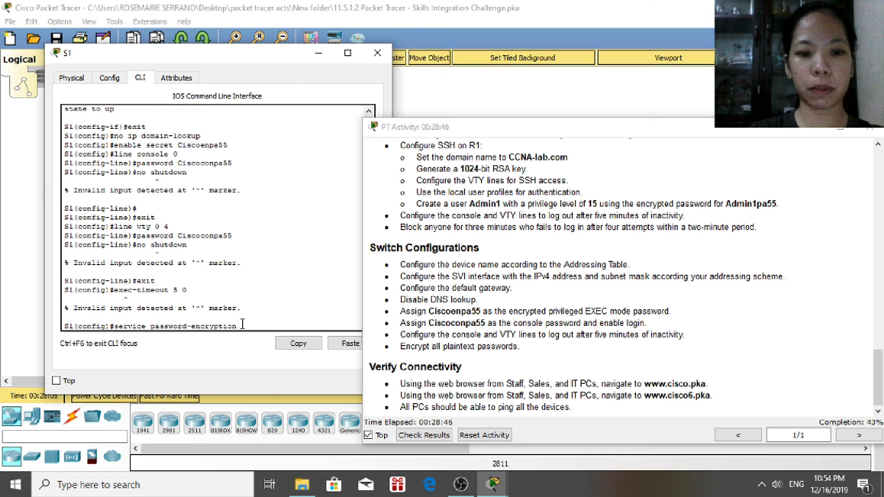
pyautogui.press('Return')
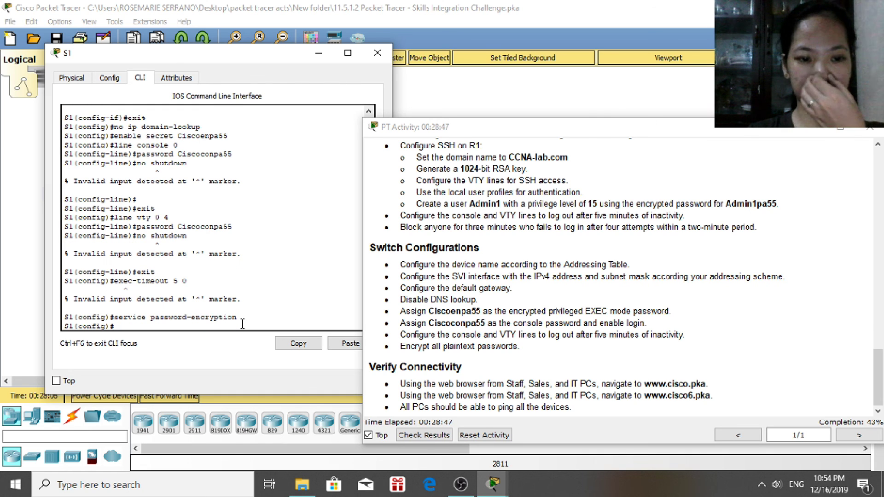
pyautogui.write('end')
pyautogui.press('Return')
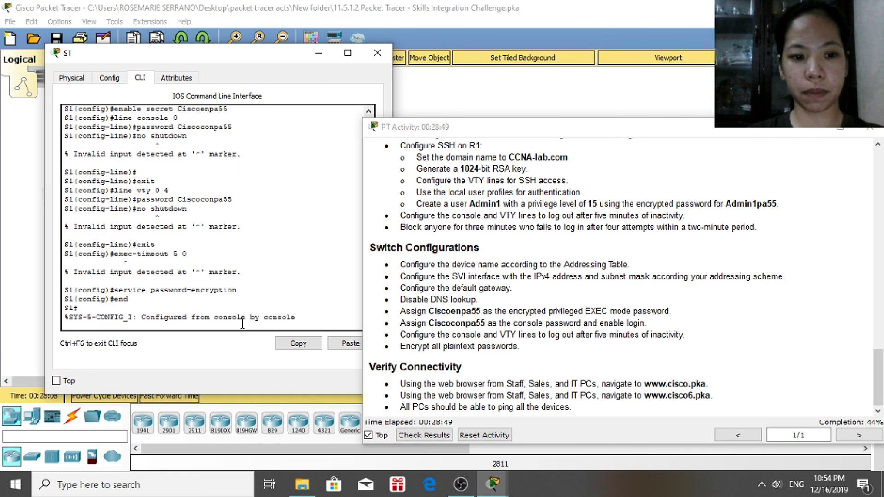
# Close S1's window, then bring S2's CLI to global configuration mode
pyautogui.click(377, 53)
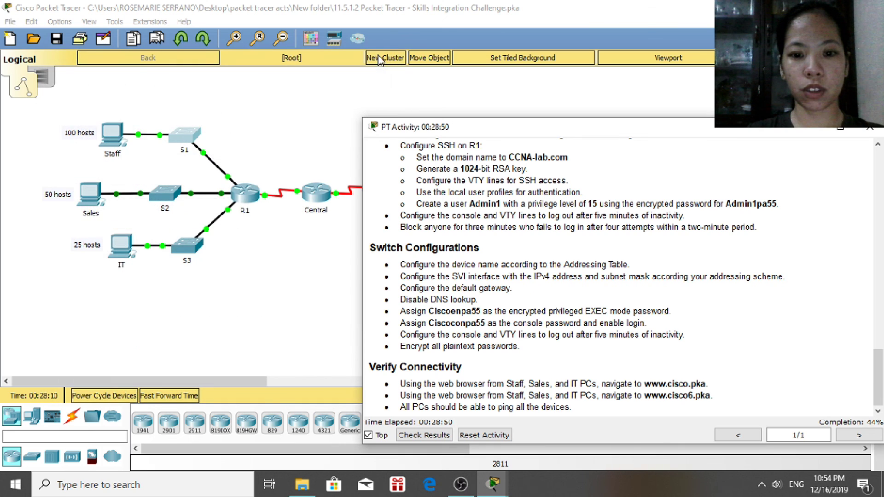
pyautogui.click(165, 198)
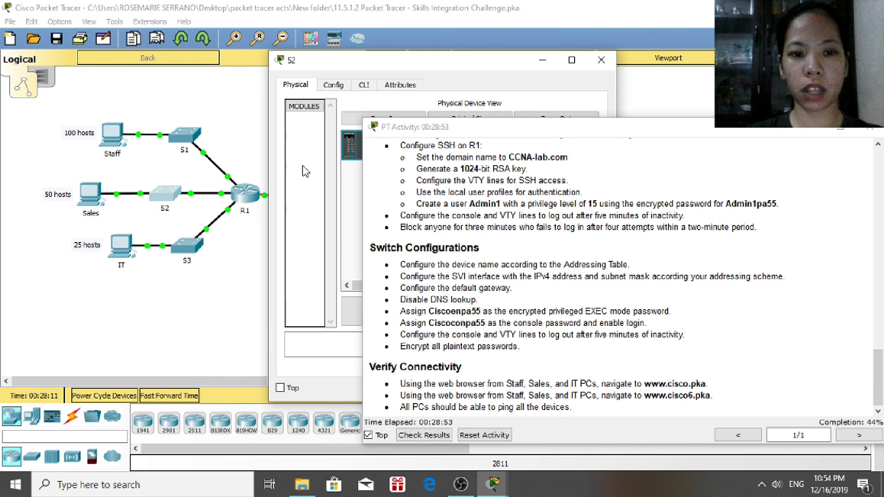
pyautogui.click(364, 84)
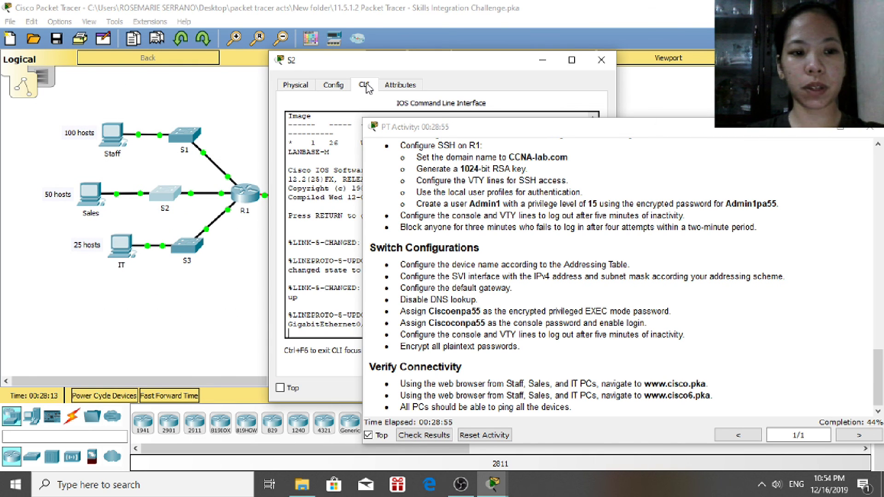
pyautogui.moveTo(479, 63); pyautogui.dragTo(271, 55)
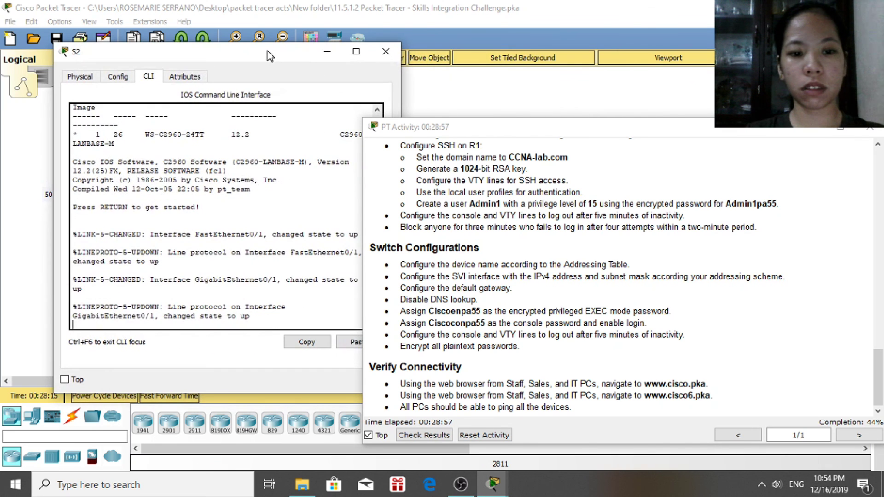
pyautogui.press('Return')
pyautogui.write('enable')
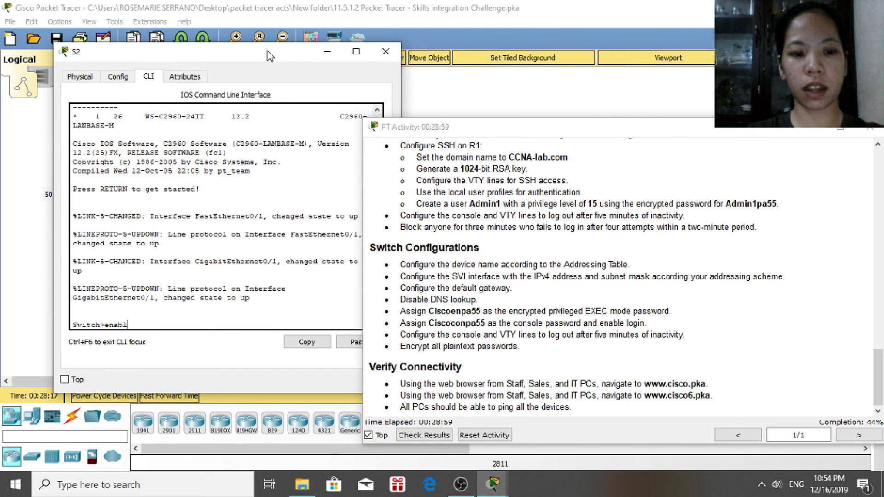
pyautogui.press('Return')
pyautogui.write('configu')
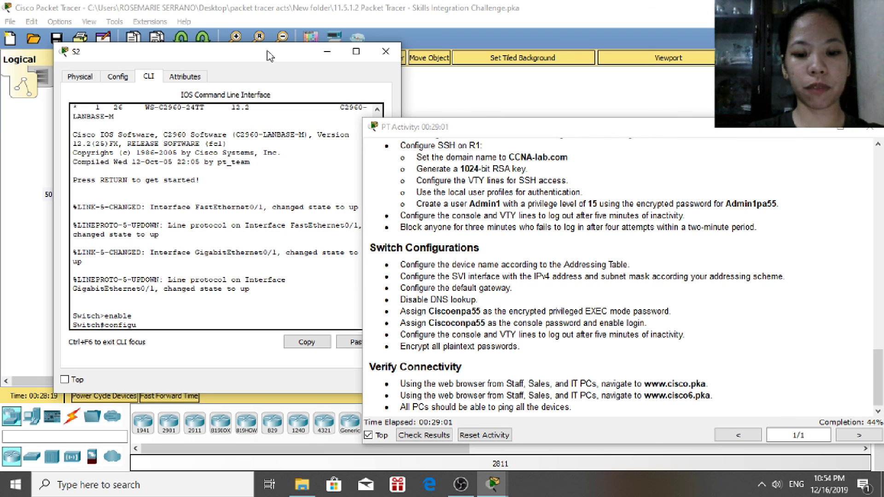
pyautogui.write('re terminal')
pyautogui.press('Return')
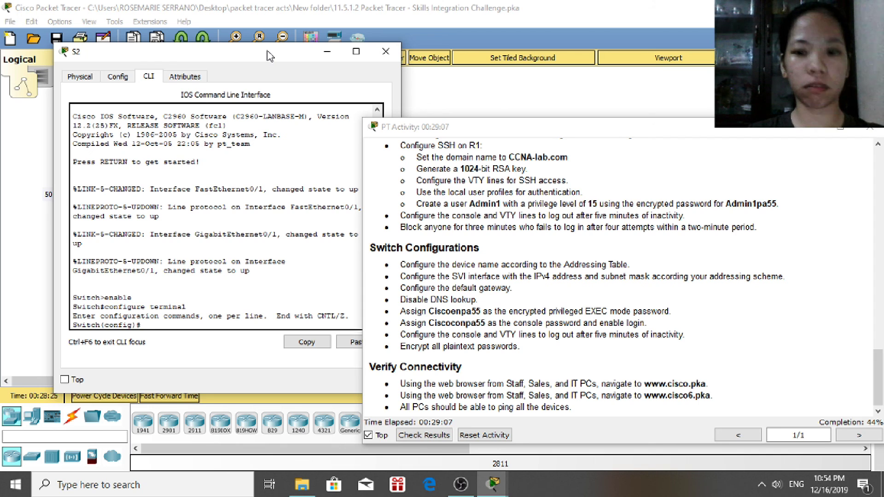
# Name the switch S2, set its enable secret to the lab password, and disable DNS lookup
pyautogui.write('h')
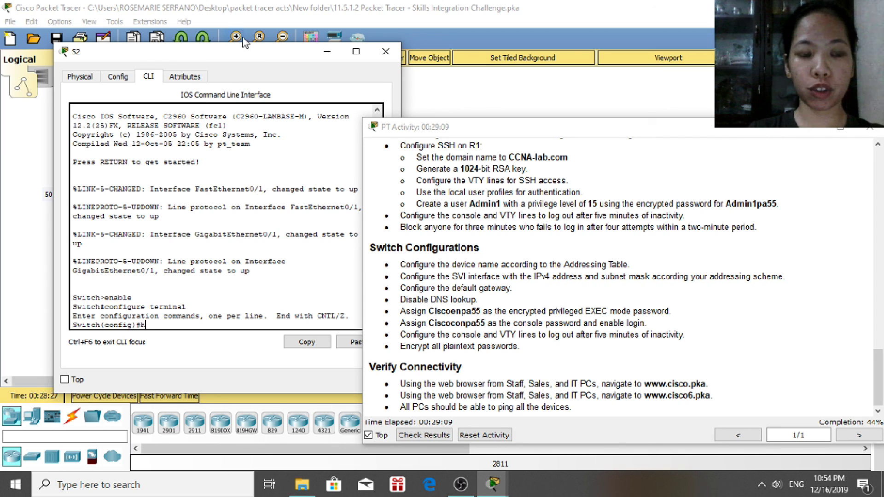
pyautogui.write('ostname')
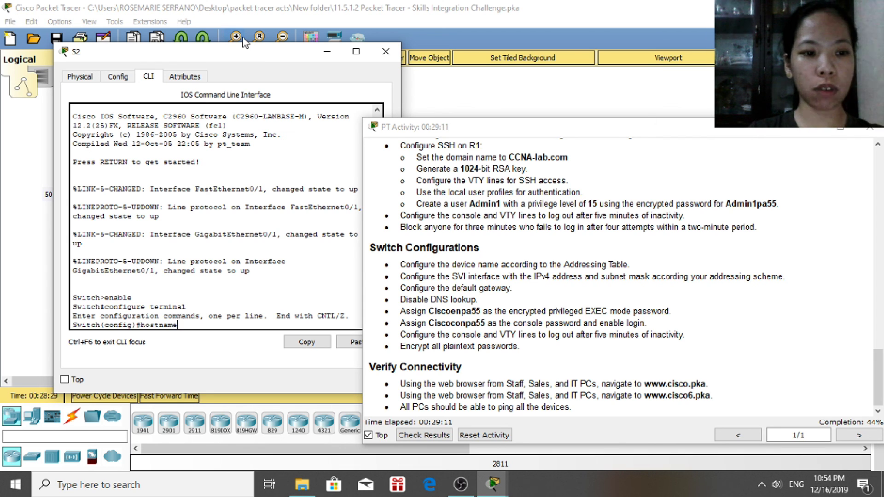
pyautogui.write(' S2')
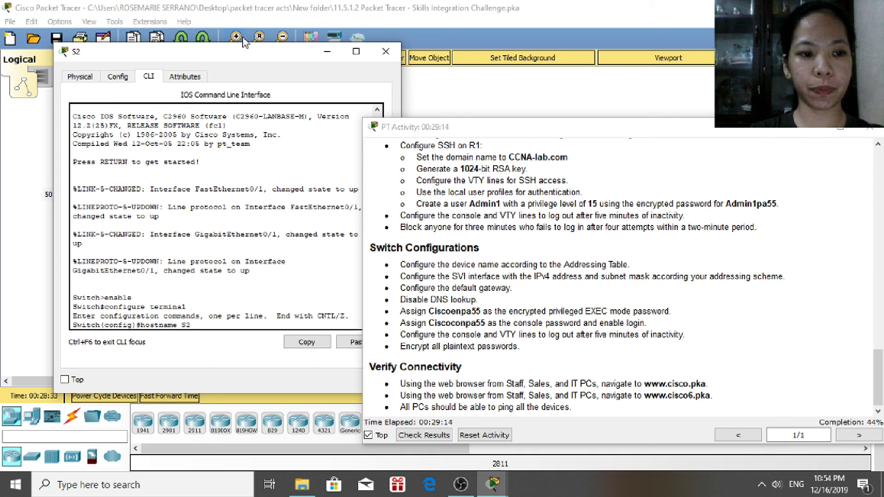
pyautogui.press('Return')
pyautogui.write('enable secr')
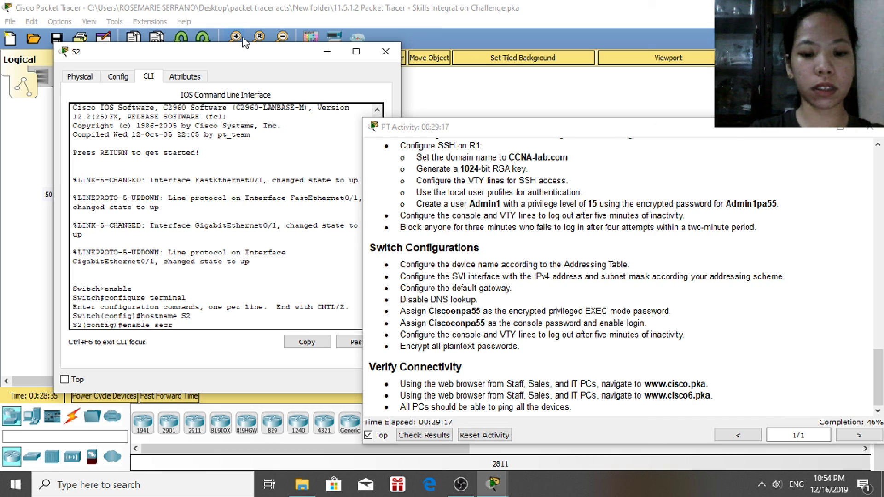
pyautogui.write('et Cis')
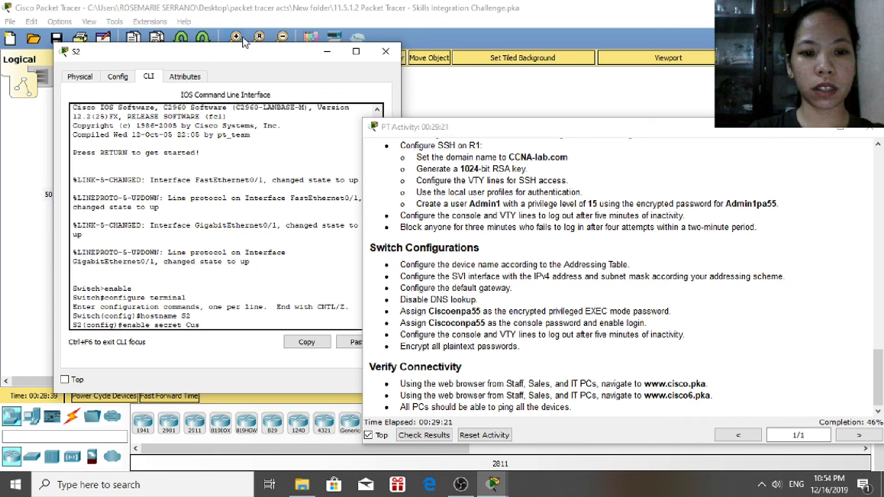
pyautogui.write('coen')
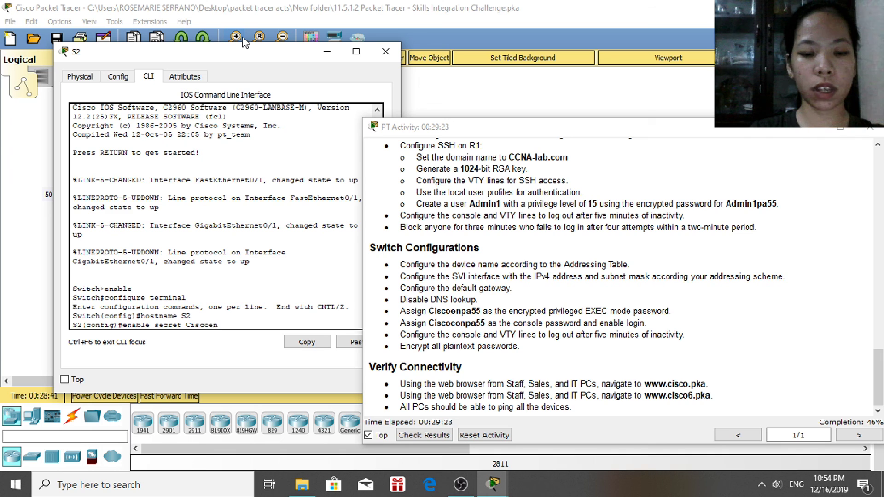
pyautogui.write('pa55')
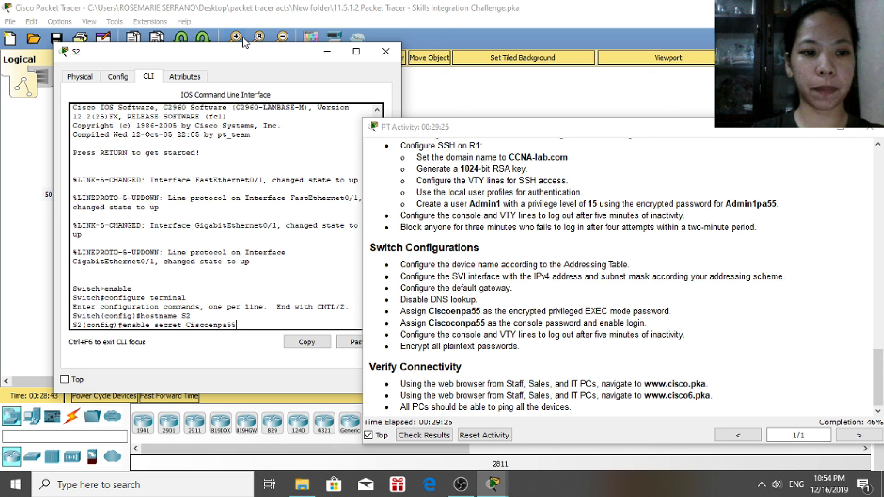
pyautogui.press('Return')
pyautogui.write('no i')
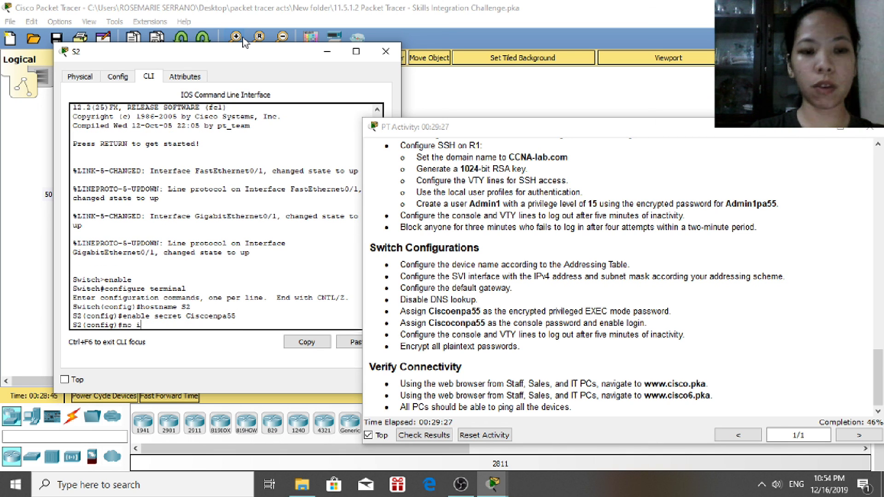
pyautogui.write('p domain')
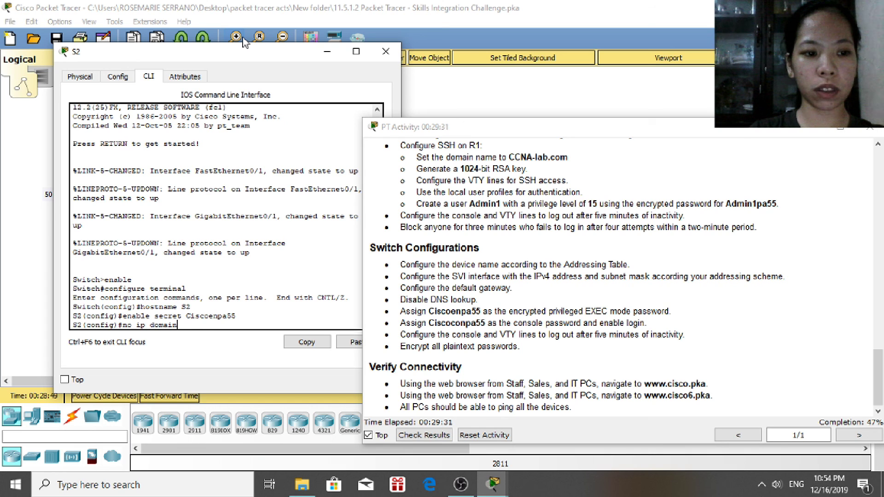
pyautogui.write('-lookup')
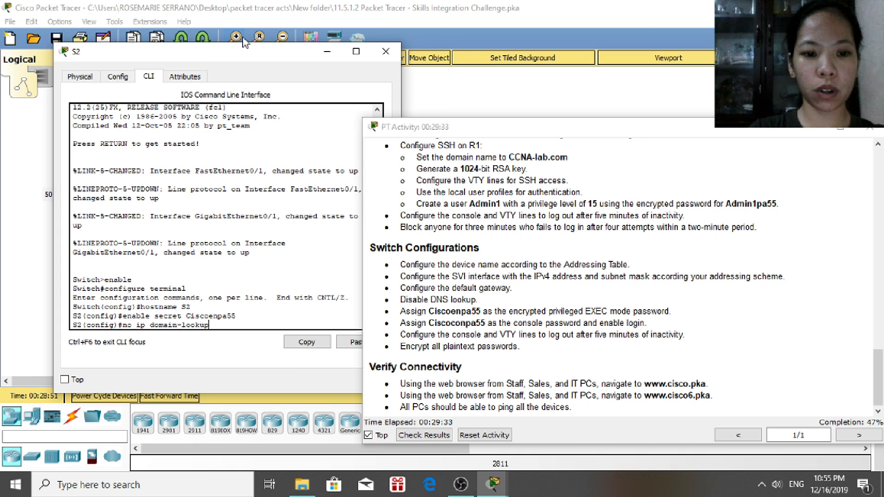
pyautogui.press('Return')
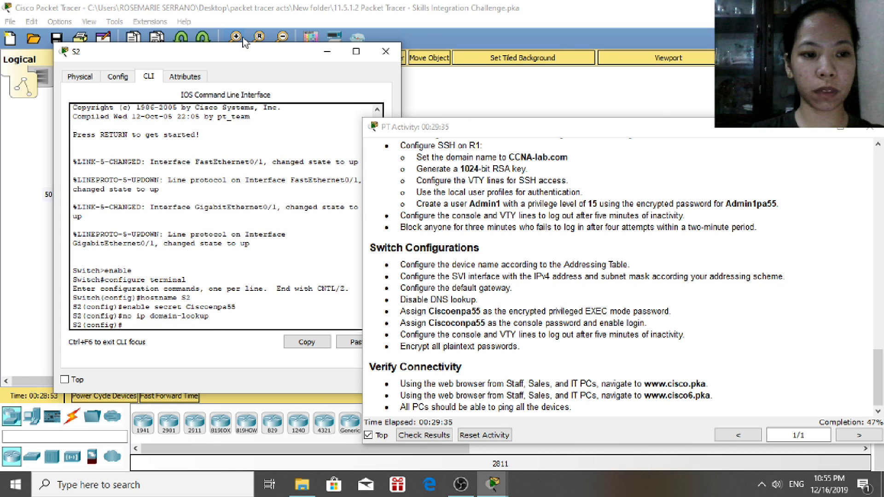
pyautogui.write('interface')
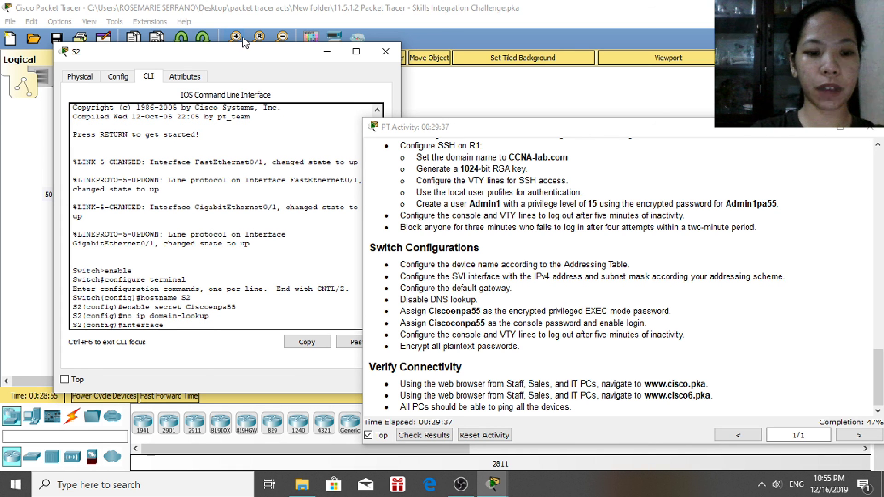
pyautogui.write(' vlan 1')
# Give S2's VLAN 1 the address 192.168.0.130 255.255.255.192, bring it up, and exit
pyautogui.press('Return')
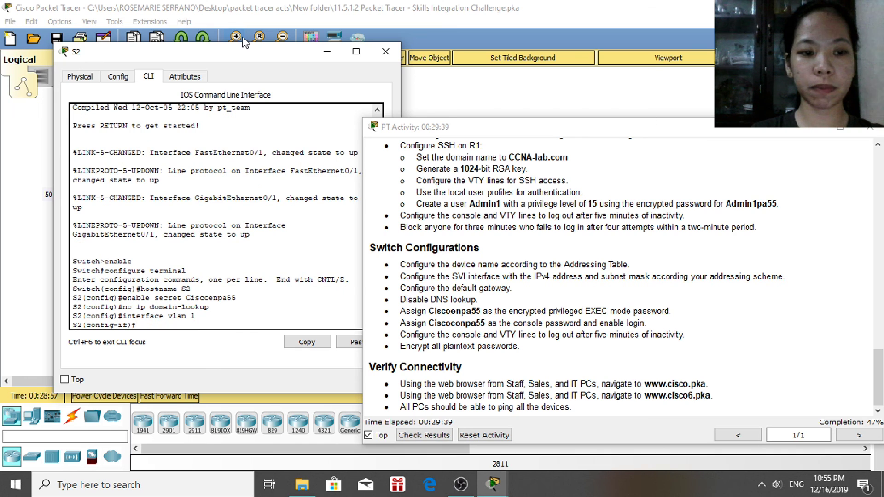
pyautogui.write('ip ad')
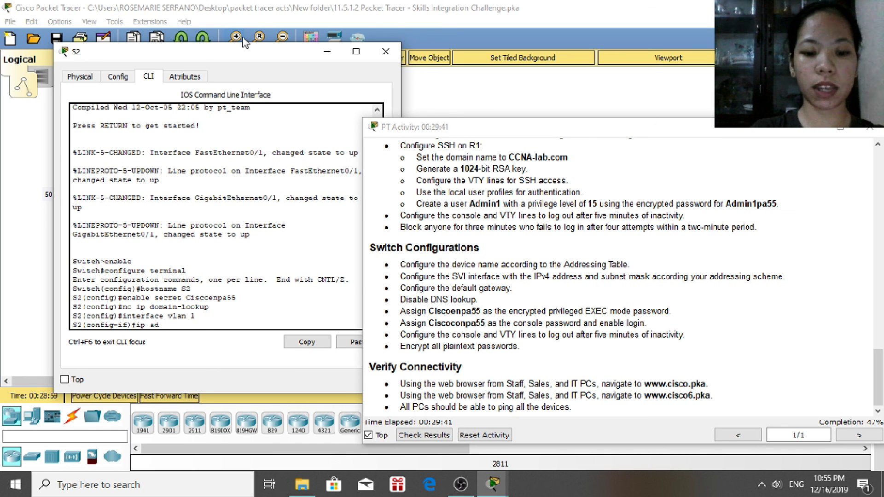
pyautogui.write('dress 1')
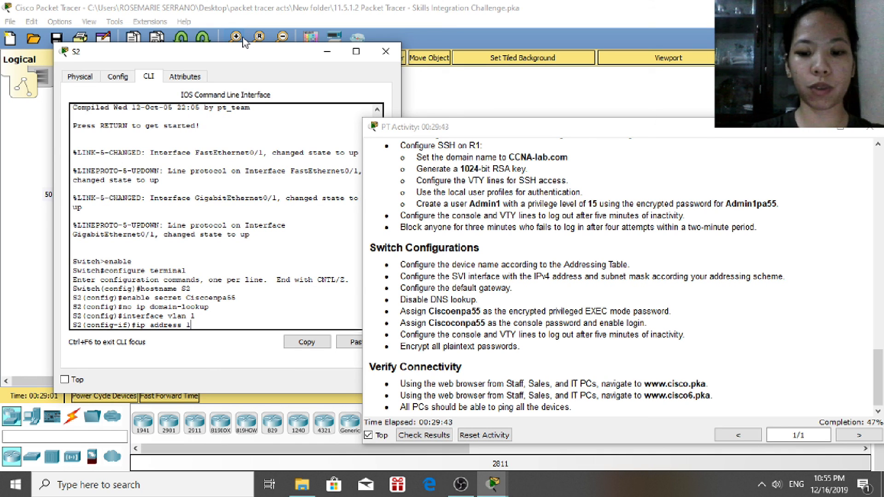
pyautogui.write('92.168')
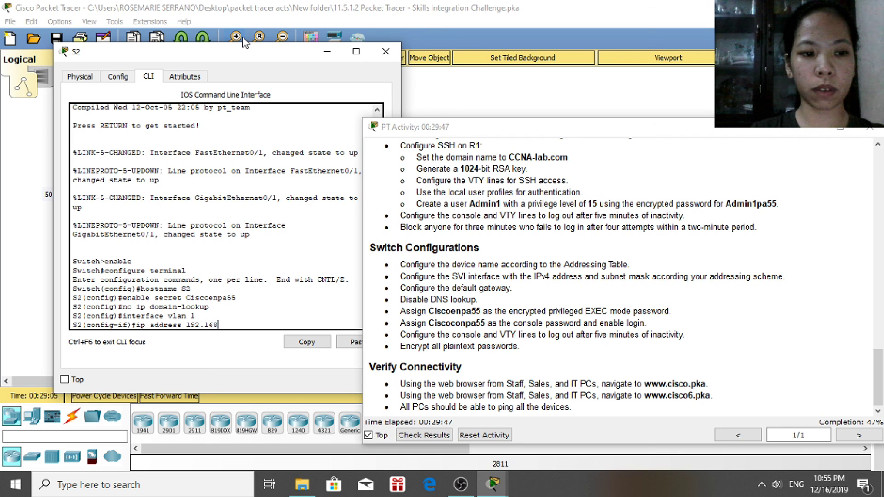
pyautogui.write('.0.')
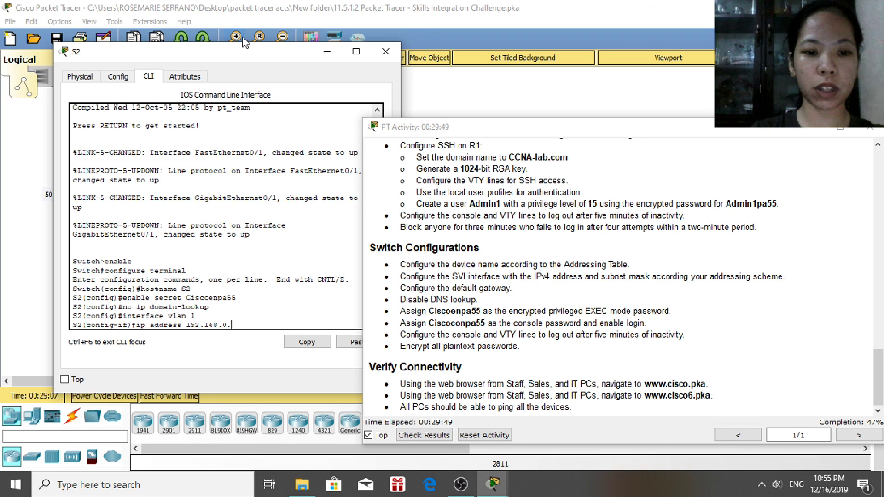
pyautogui.write('0.130')
pyautogui.press('Return')
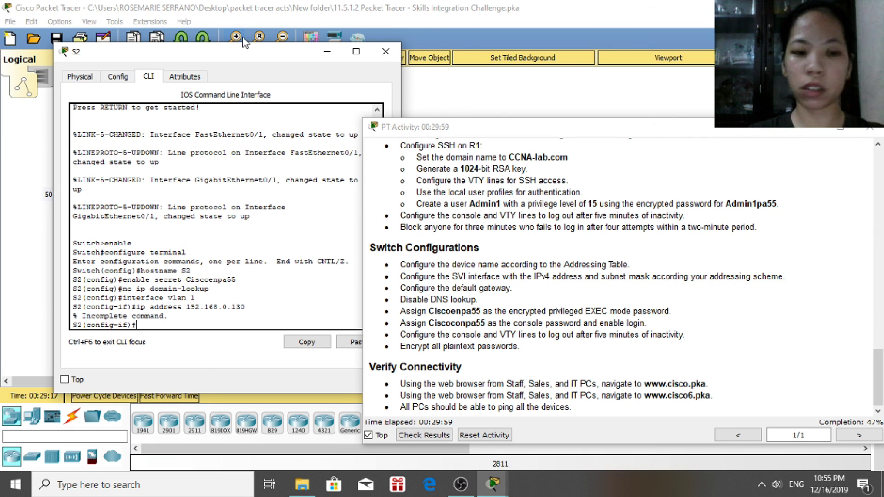
pyautogui.write('p address 10')
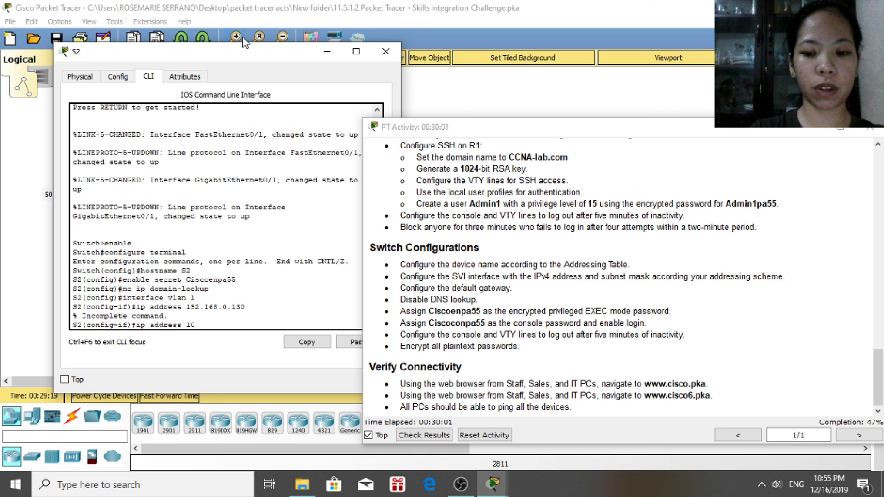
pyautogui.press('BackSpace')
pyautogui.write('2(config-if)#ip address 192.168.0.1')
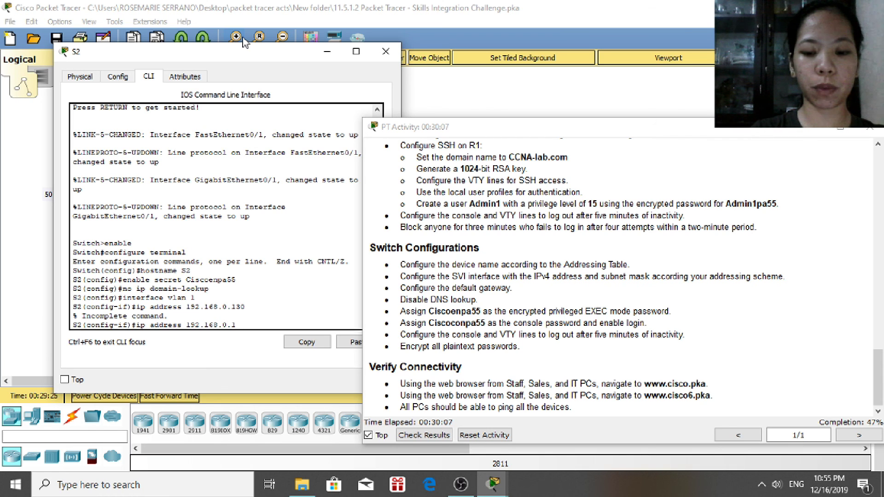
pyautogui.write('30 25')
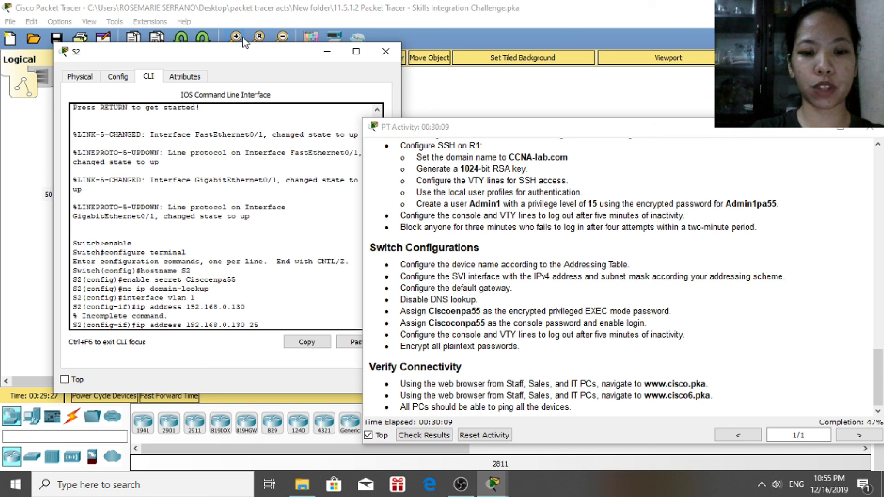
pyautogui.write('5.255.255.192')
pyautogui.press('Return')
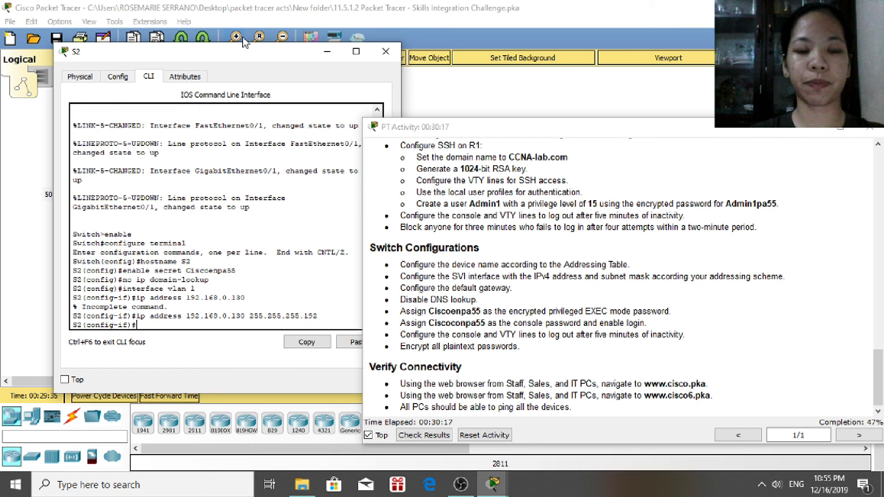
pyautogui.write('no shutdown')
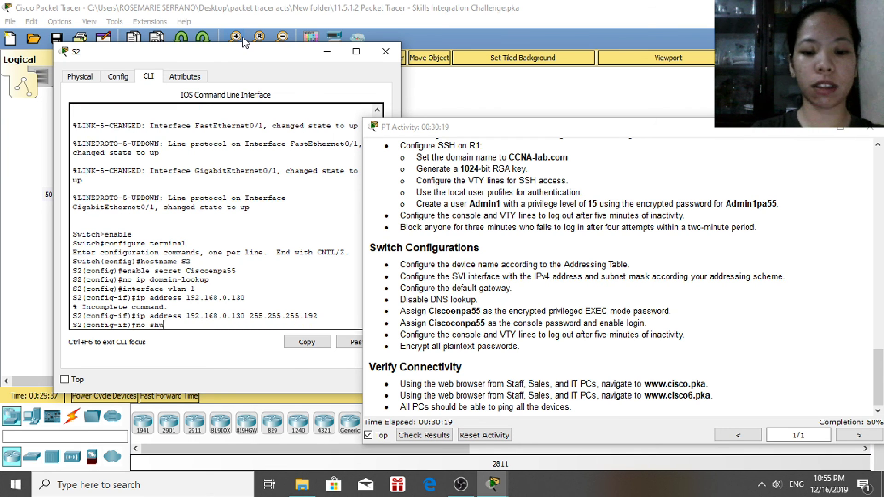
pyautogui.press('Return')
pyautogui.write('exi')
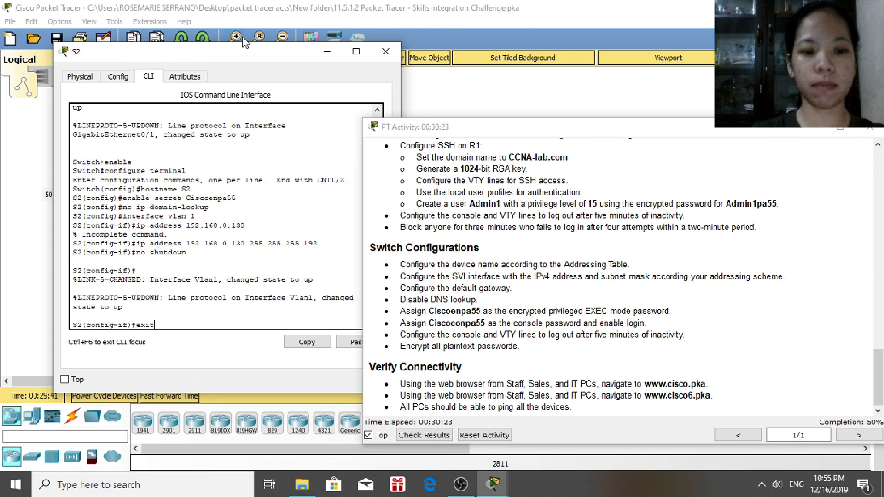
pyautogui.write('t')
pyautogui.press('Return')
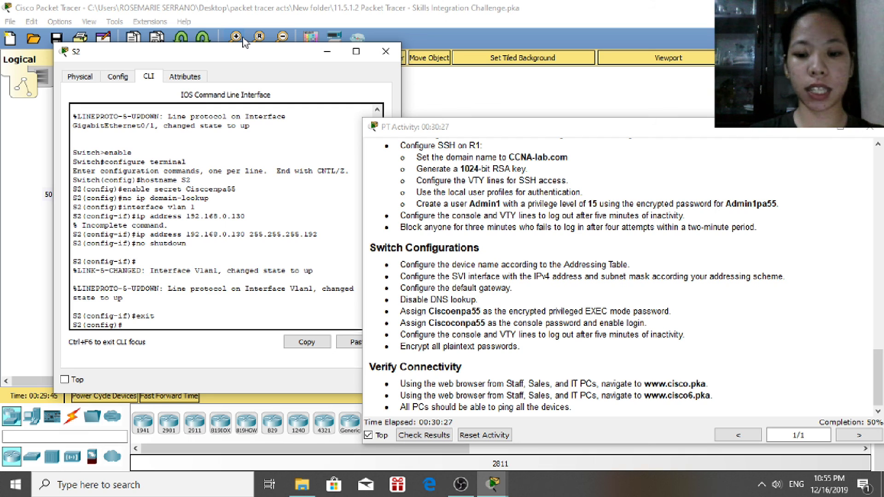
# Set the console line 0 password on S2 and return to global configuration
pyautogui.write('line console ')
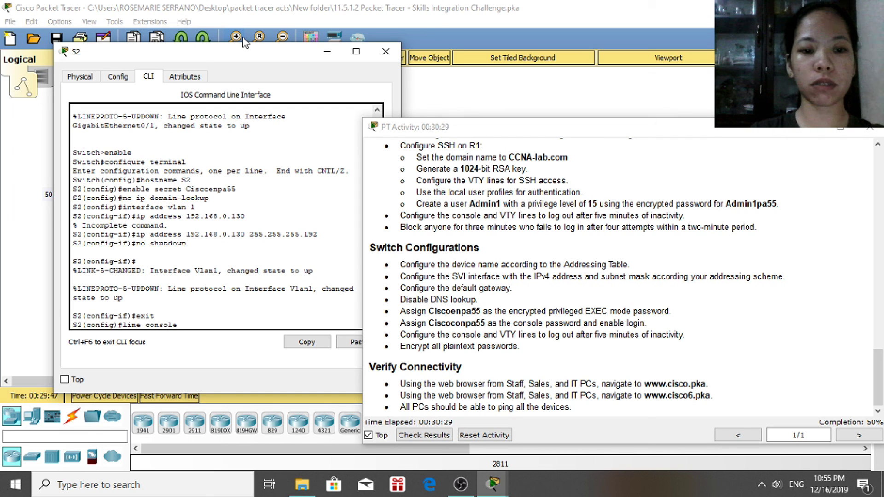
pyautogui.write('0')
pyautogui.press('Return')
pyautogui.write('pa')
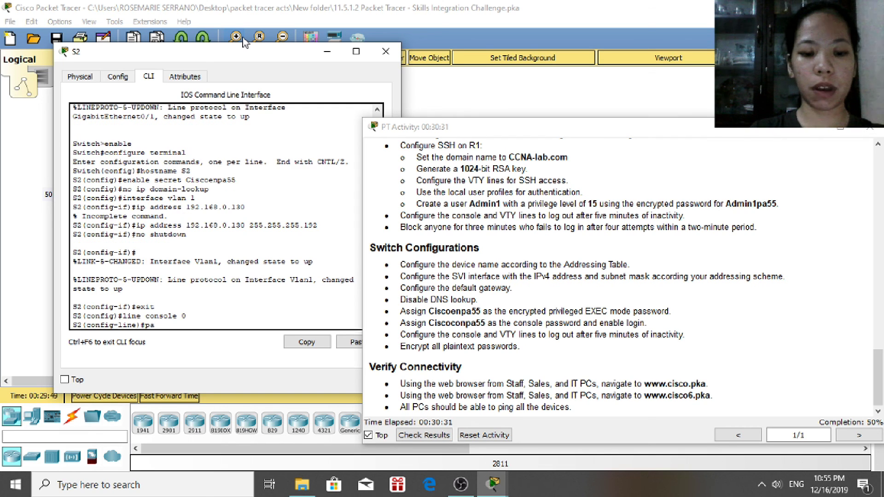
pyautogui.write('ssword ')
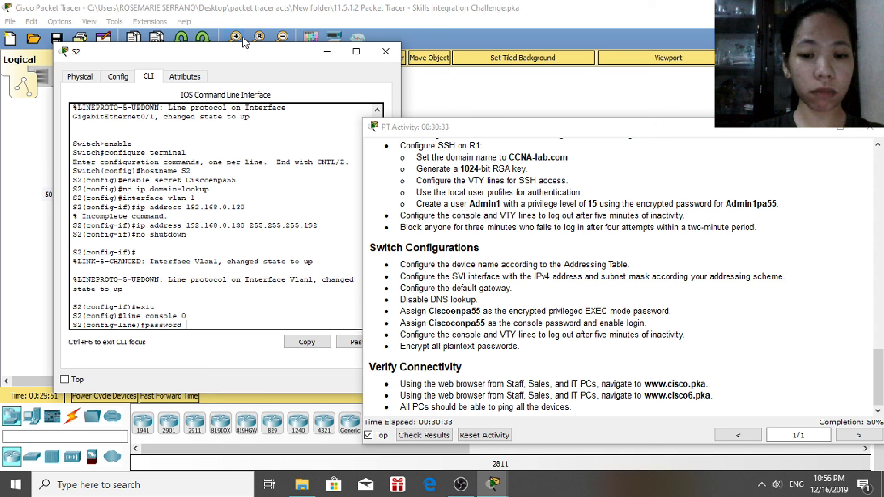
pyautogui.write('Cisco')
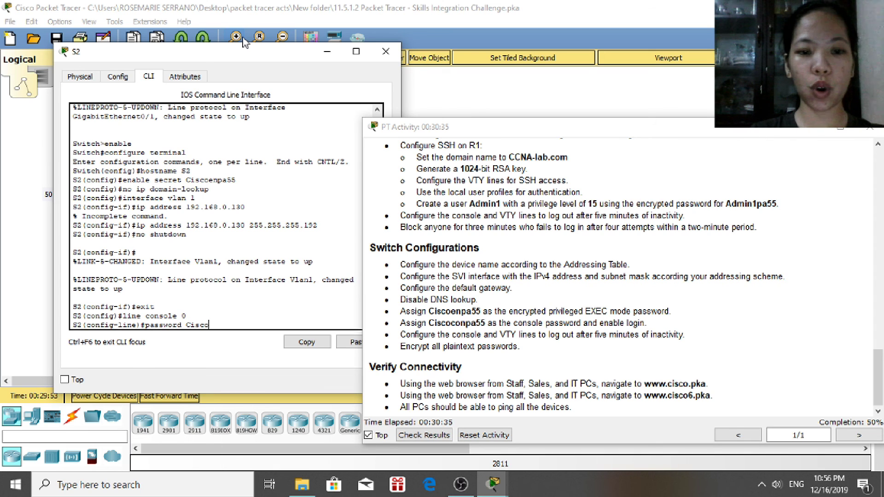
pyautogui.write('co')
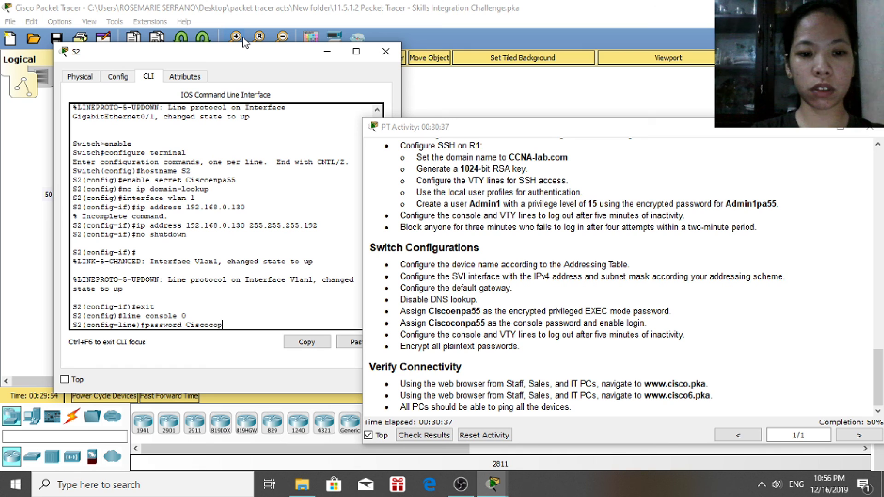
pyautogui.write('npa5')
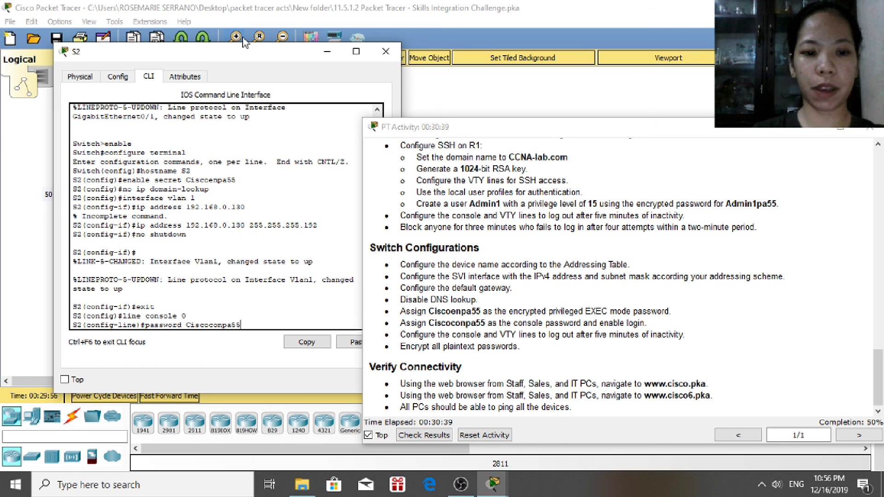
pyautogui.write('5')
pyautogui.press('Return')
pyautogui.write('shutdown')
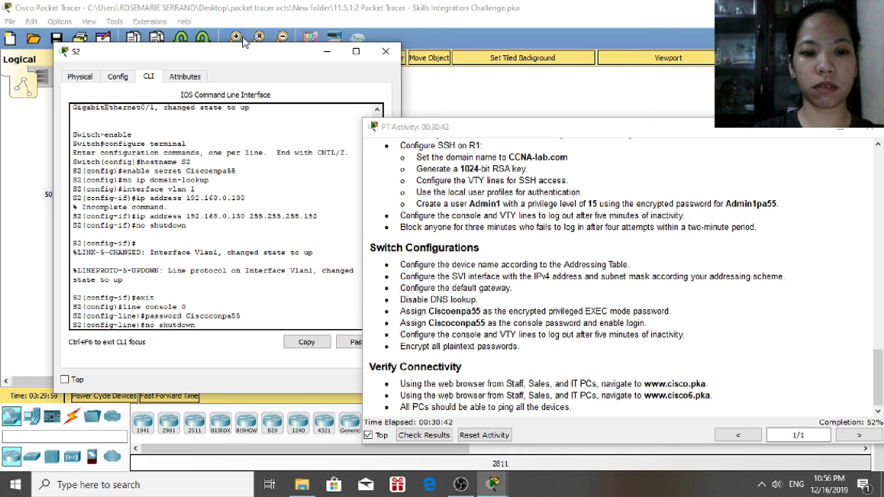
pyautogui.press('Return')
pyautogui.write('exit')
pyautogui.press('Return')
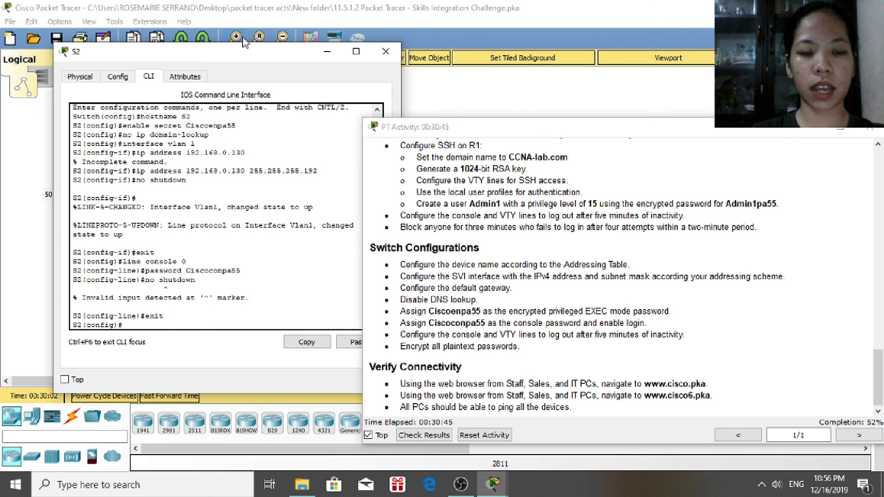
# Set the same password on S2's VTY lines 0 4 and leave line configuration
pyautogui.write('line vty 0 4')
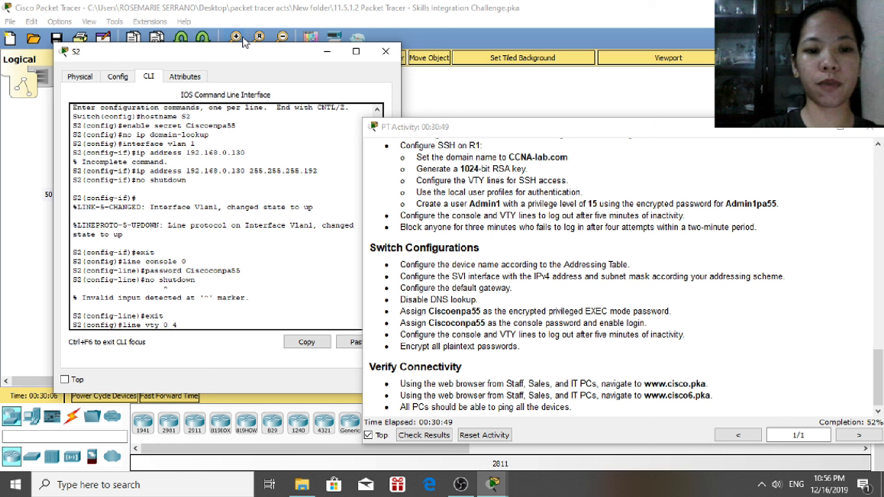
pyautogui.press('Return')
pyautogui.write('pa')
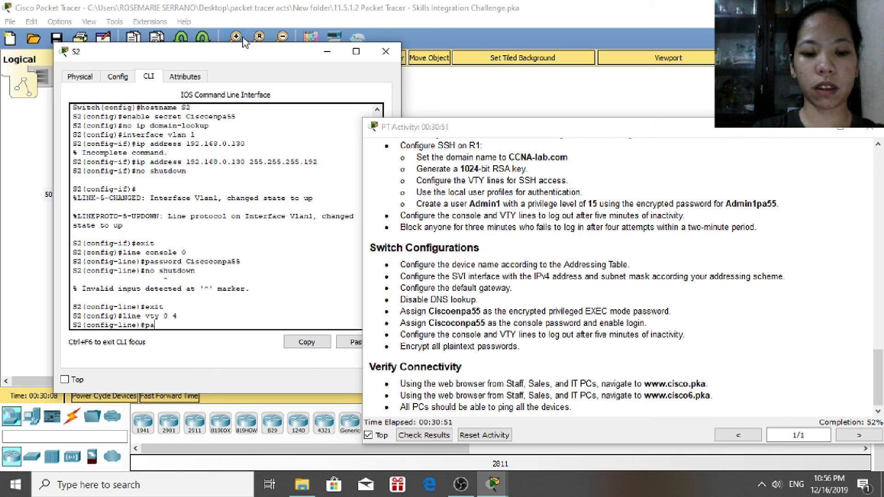
pyautogui.write('ssword Cisco')
pyautogui.write('con')
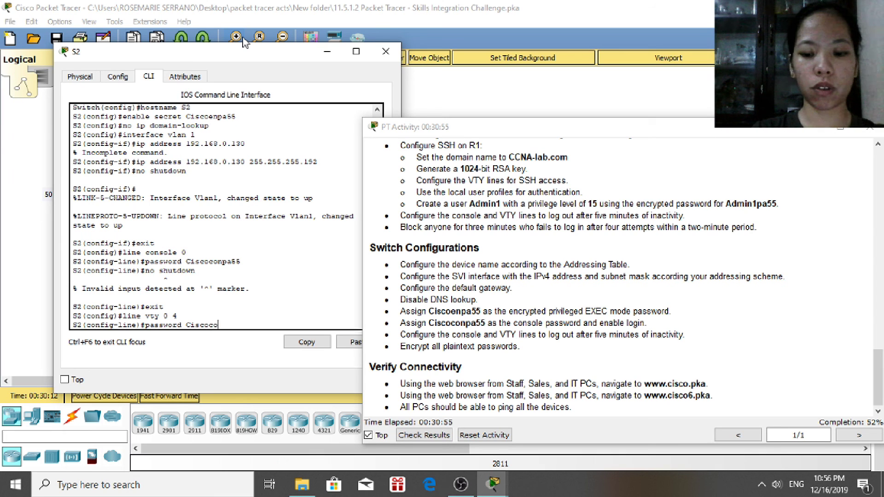
pyautogui.write('pa')
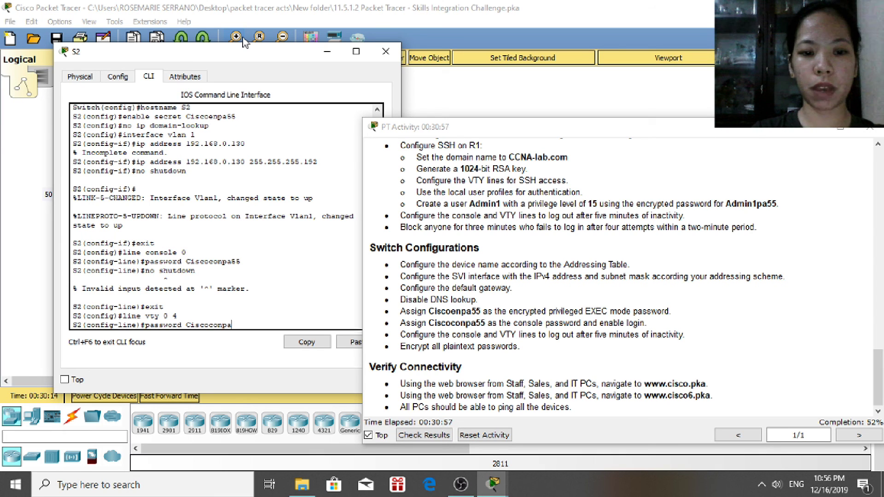
pyautogui.write('55')
pyautogui.press('Return')
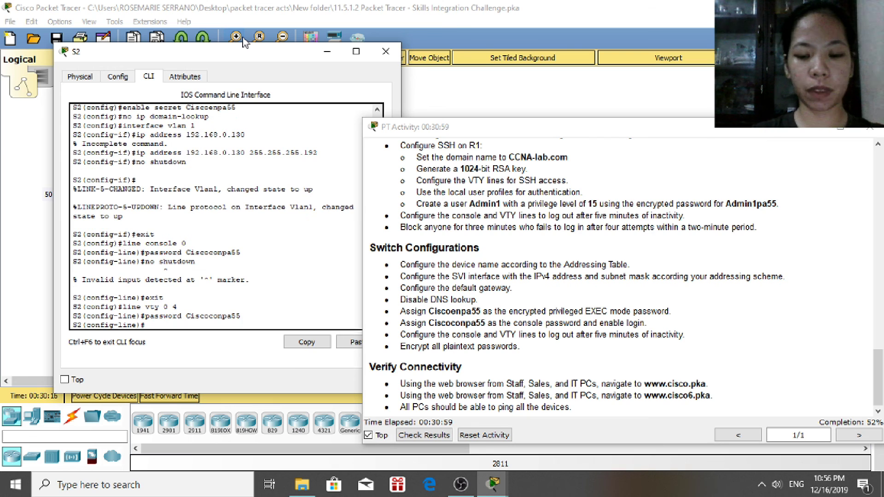
pyautogui.write('no shutdown')
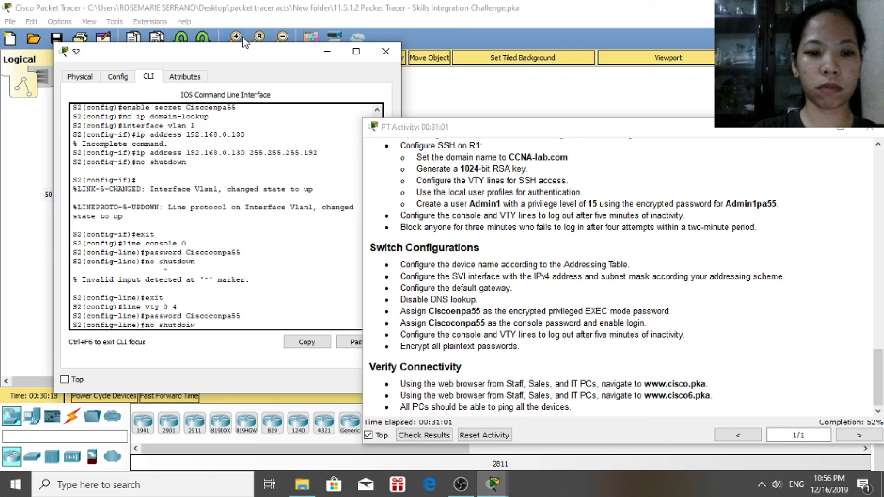
pyautogui.press('BackSpace')
pyautogui.press('BackSpace')
pyautogui.write('wn')
pyautogui.press('Return')
pyautogui.write('exit')
pyautogui.press('Return')
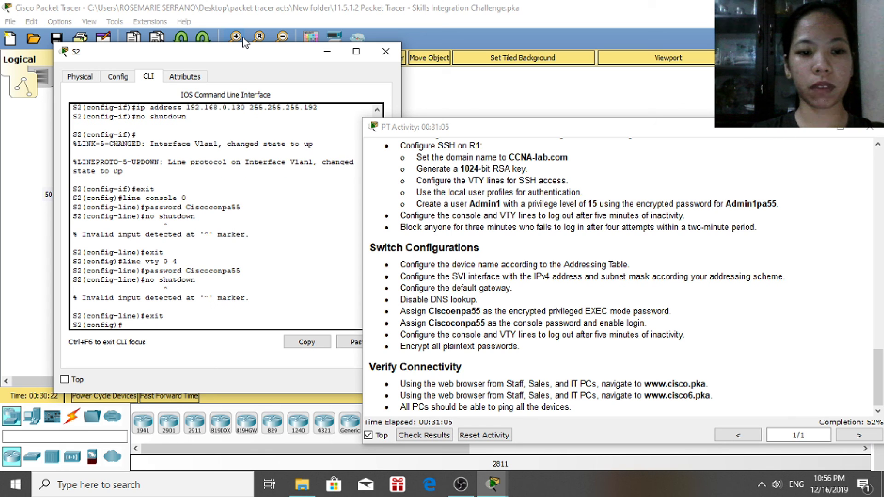
# Set a 5-minute exec timeout, log out of S2, and open switch S3
pyautogui.write('exec')
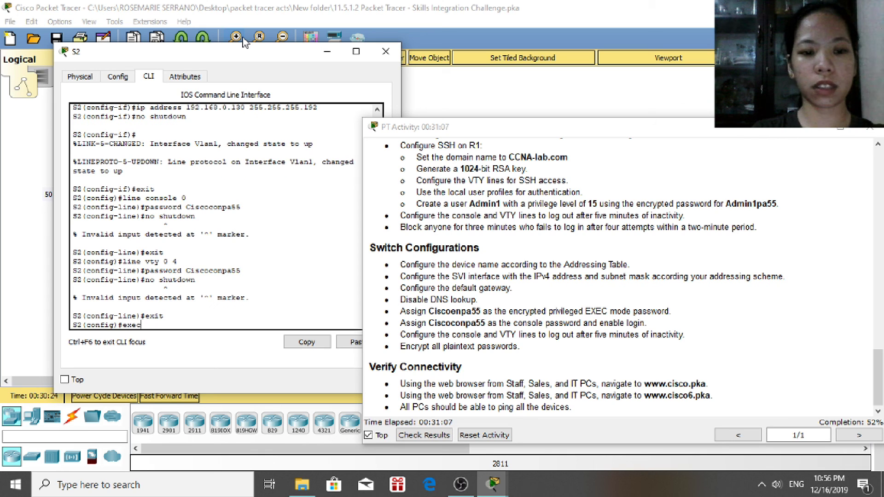
pyautogui.write('-timec')
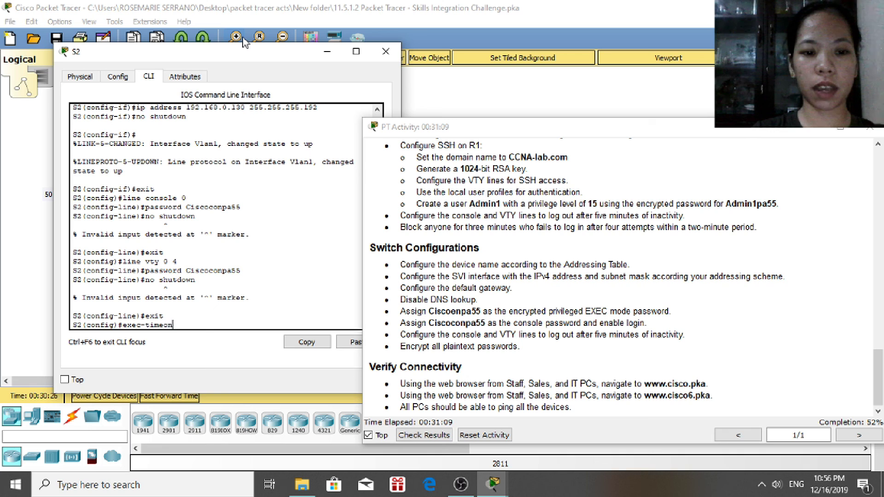
pyautogui.write('ut')
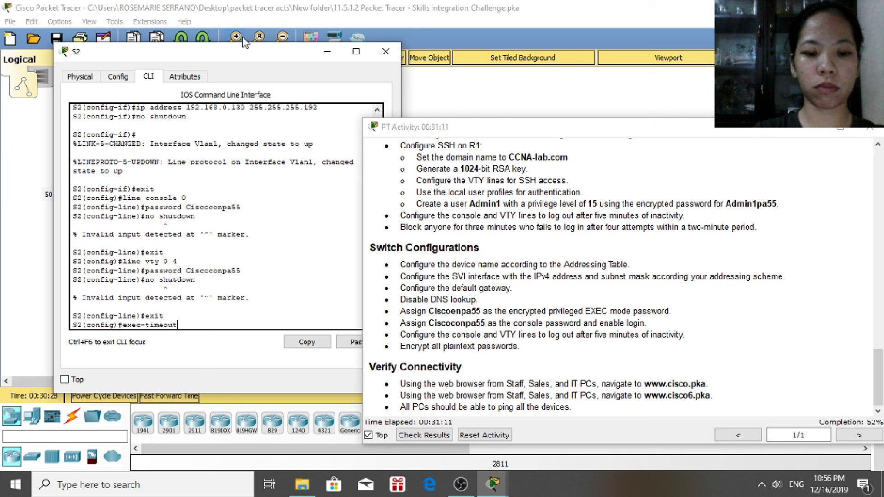
pyautogui.write(' 5 0')
pyautogui.press('Return')
pyautogui.write('exit')
pyautogui.press('Return')
pyautogui.write('ex')
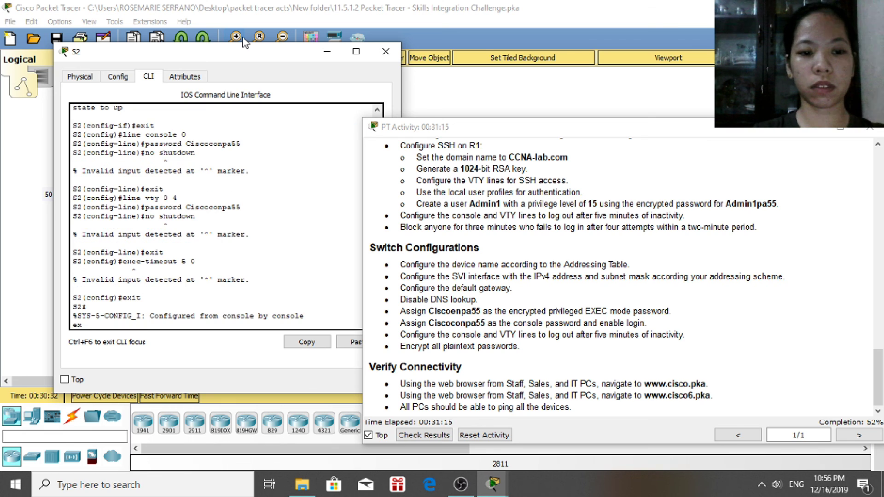
pyautogui.write('it')
pyautogui.press('Return')
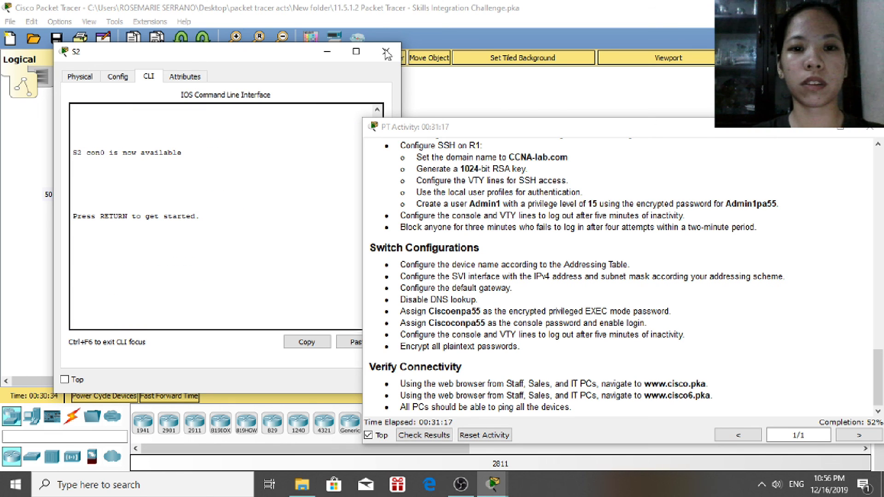
pyautogui.click(386, 51)
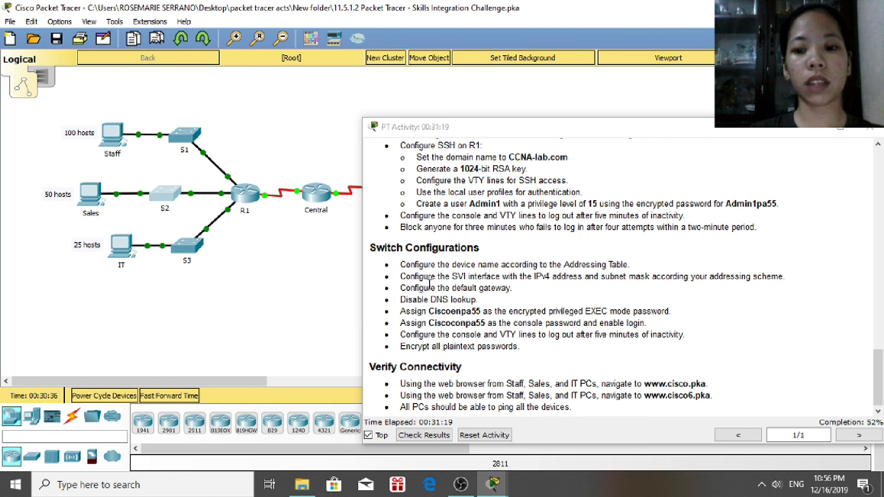
pyautogui.click(193, 252)
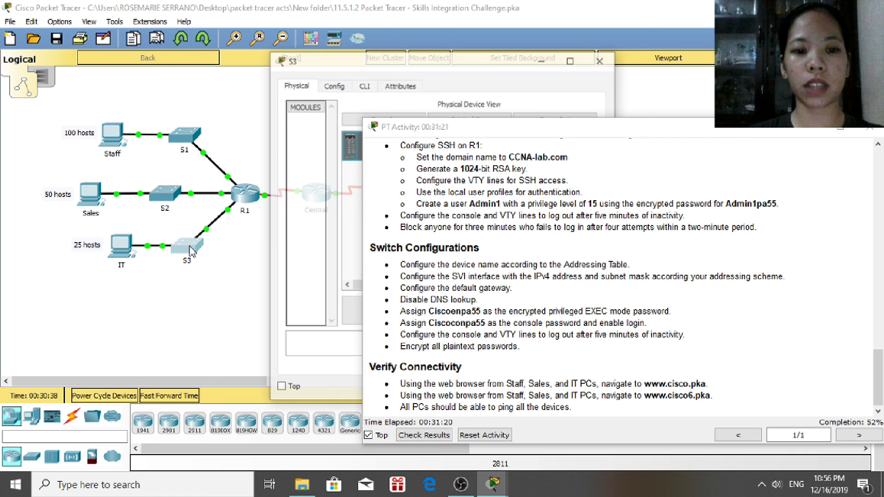
# Open S3's command line and enter global configuration mode
pyautogui.click(363, 84)
pyautogui.moveTo(438, 67); pyautogui.dragTo(236, 58)
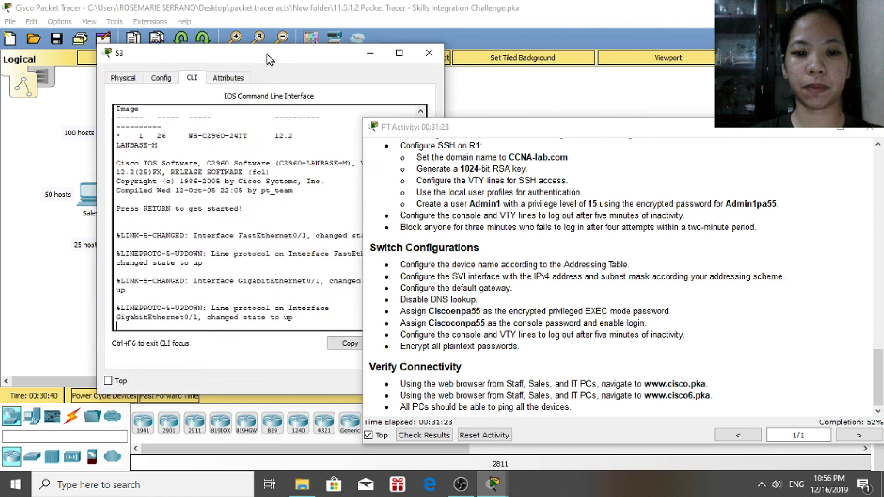
pyautogui.press('Return')
pyautogui.write('enable')
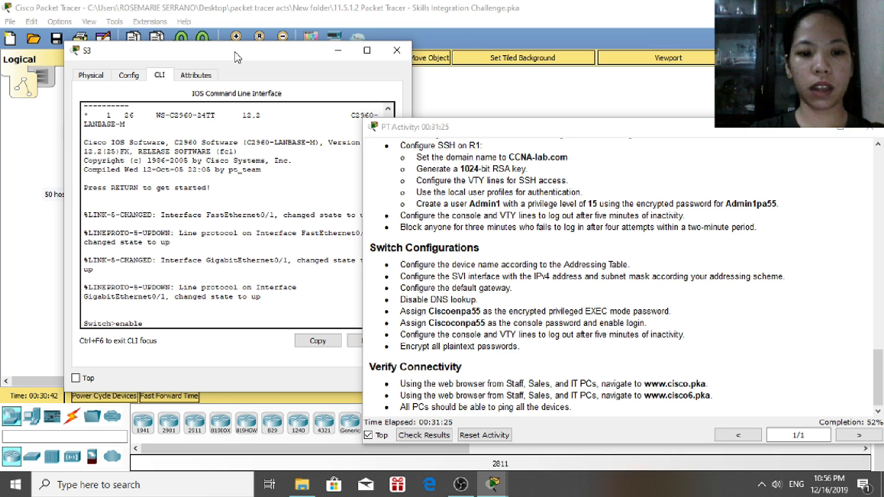
pyautogui.press('Return')
pyautogui.write('condigure term')
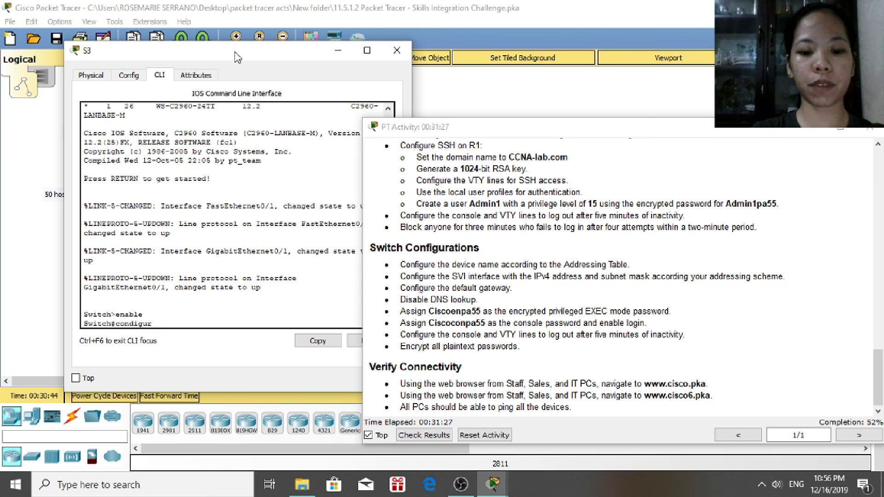
pyautogui.press('BackSpace')
pyautogui.press('BackSpace')
pyautogui.press('BackSpace')
pyautogui.press('BackSpace')
pyautogui.press('BackSpace')
pyautogui.press('BackSpace')
pyautogui.press('BackSpace')
pyautogui.press('BackSpace')
pyautogui.press('BackSpace')
pyautogui.press('BackSpace')
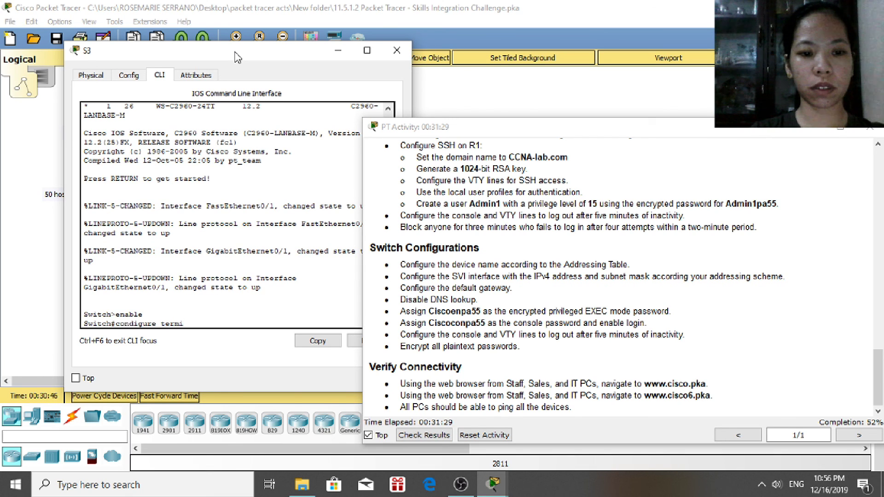
pyautogui.write('f')
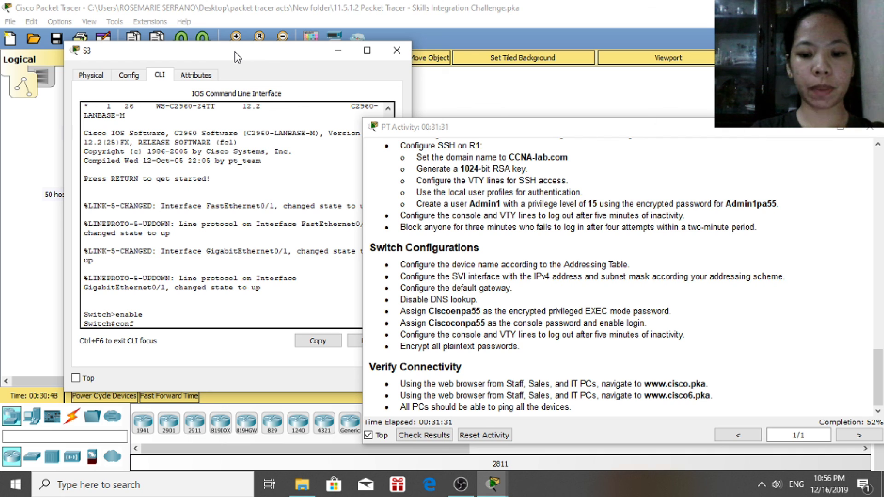
pyautogui.write('igure termin')
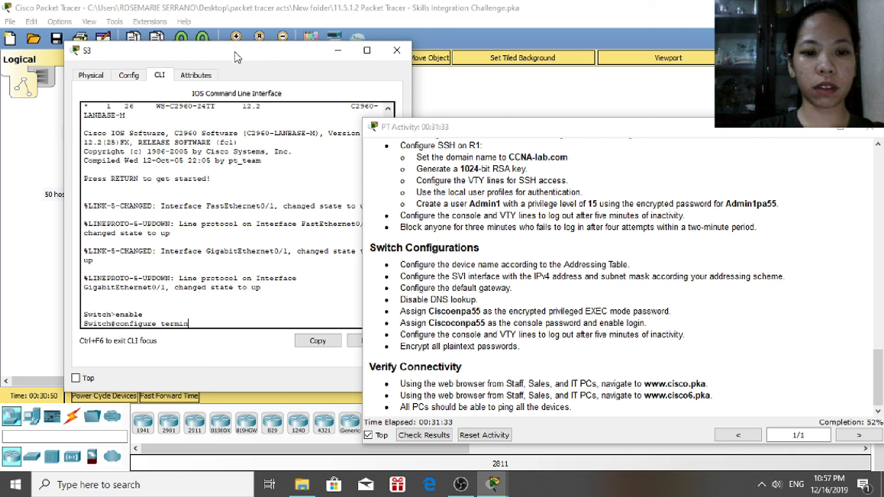
pyautogui.write('al')
pyautogui.press('Return')
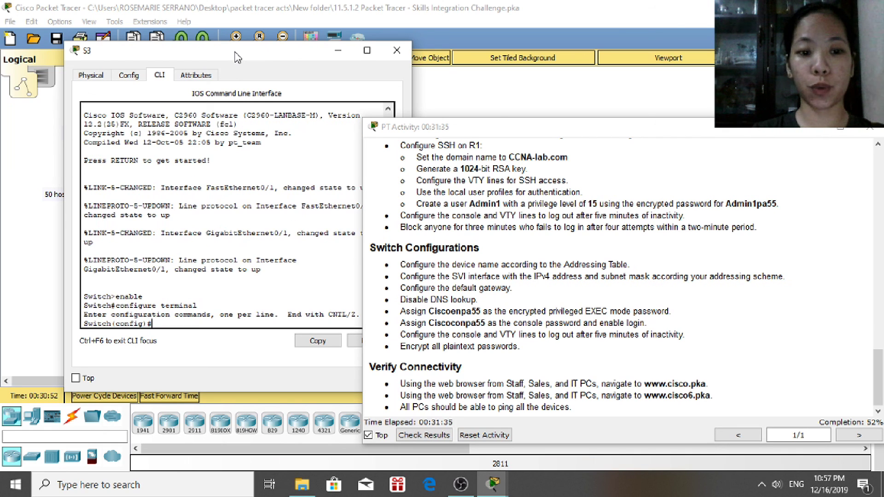
# Name the switch S3 and give it an encrypted enable secret password
pyautogui.write('hostname')
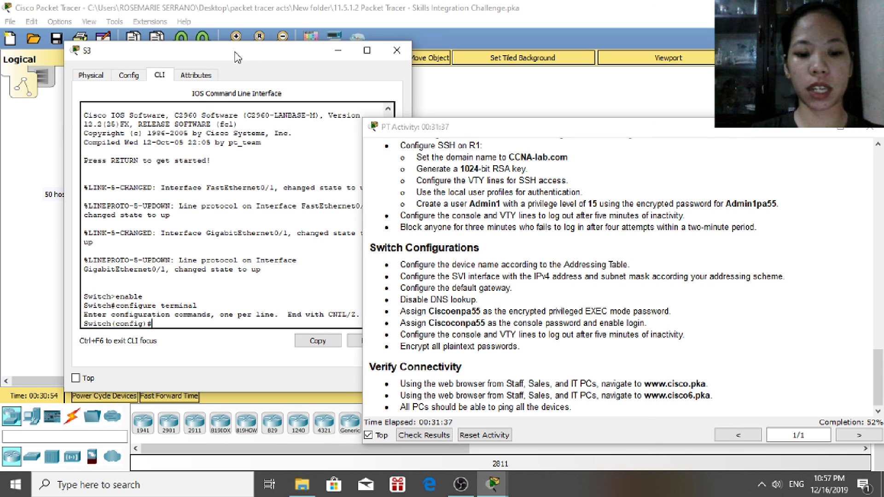
pyautogui.write(' S3')
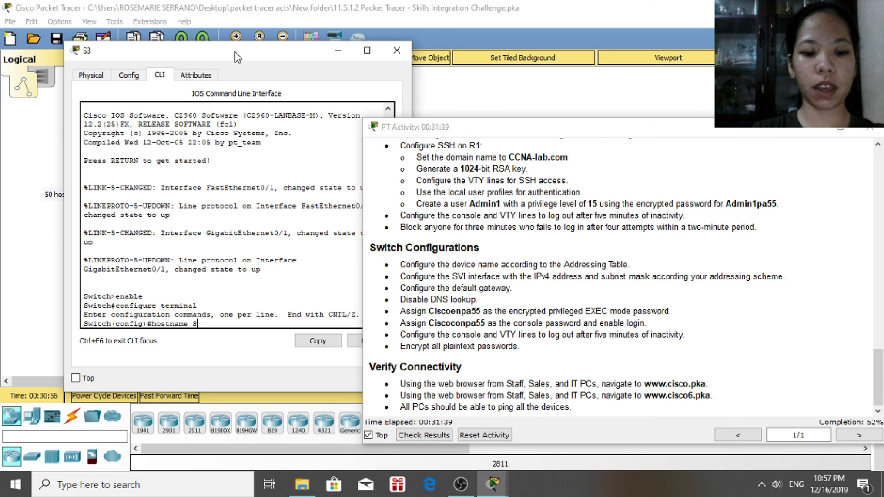
pyautogui.press('Return')
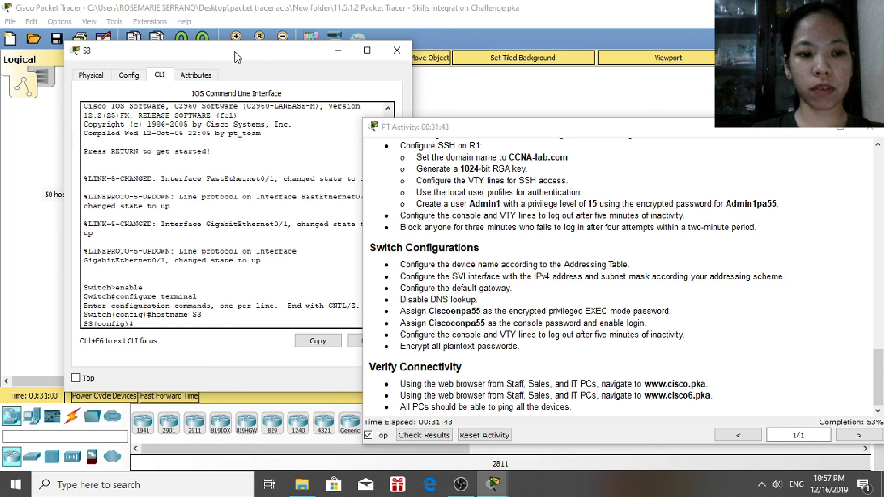
pyautogui.write('enable')
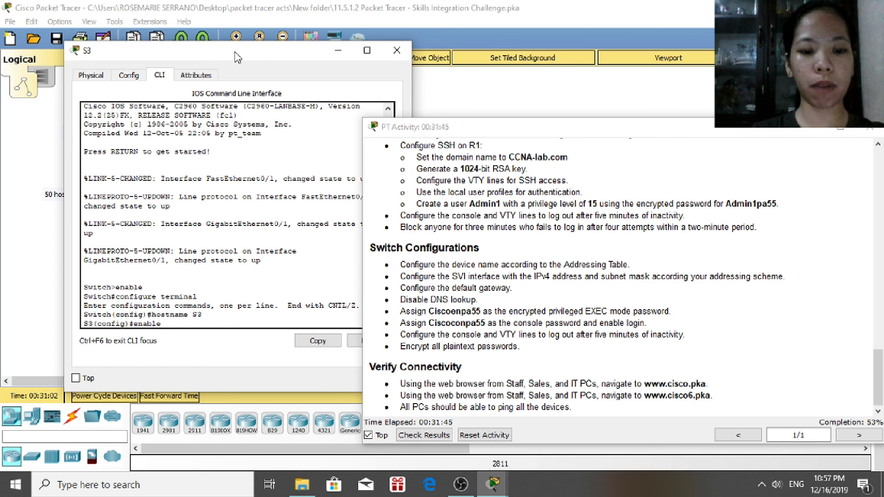
pyautogui.write(' secret')
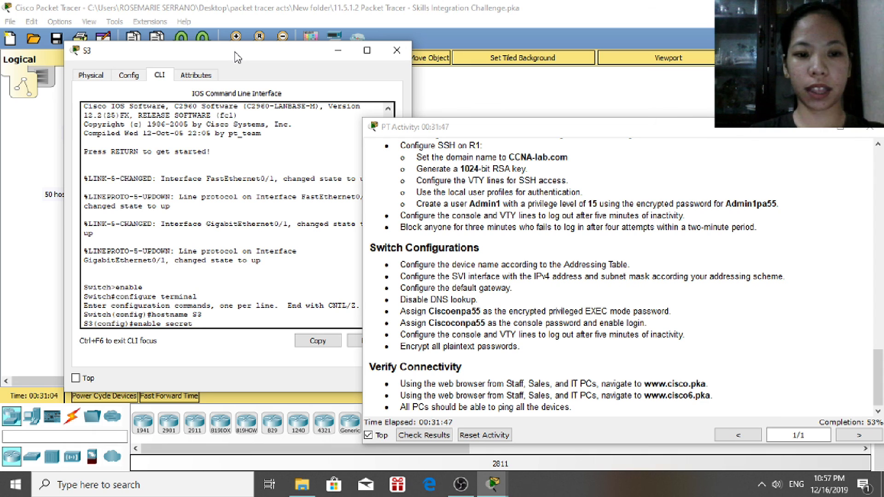
pyautogui.write(' Cisc')
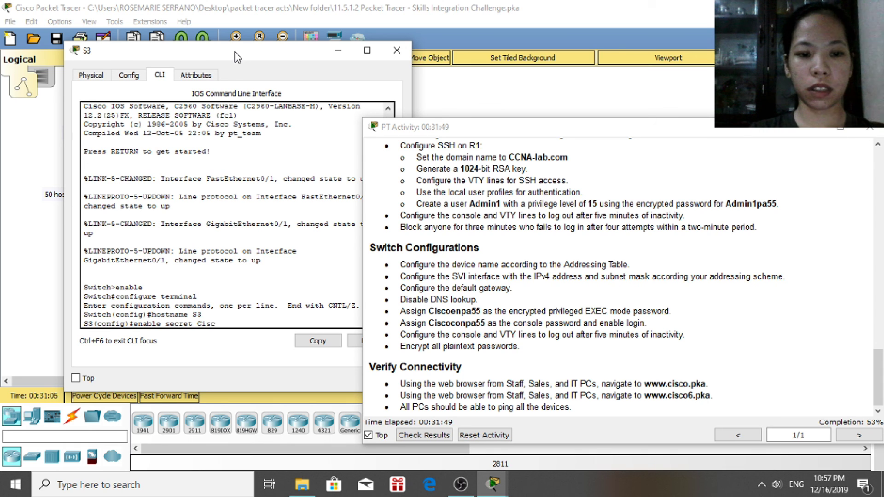
pyautogui.write('oenpa55')
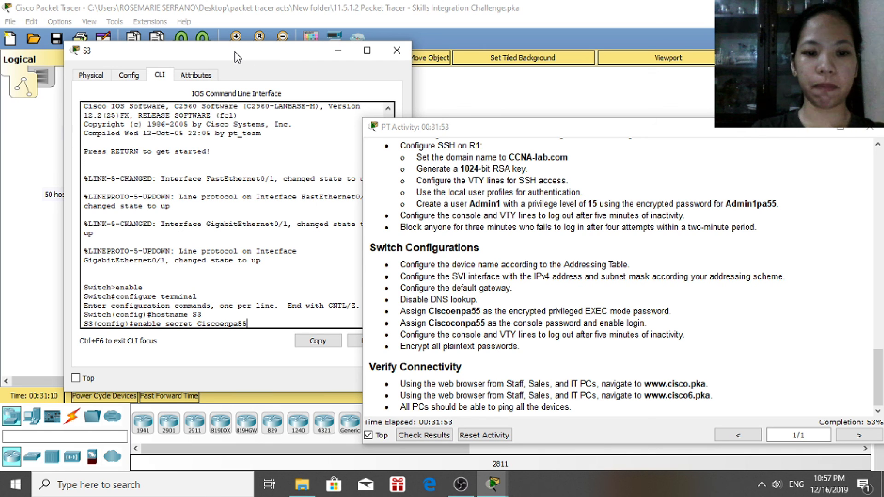
pyautogui.press('Return')
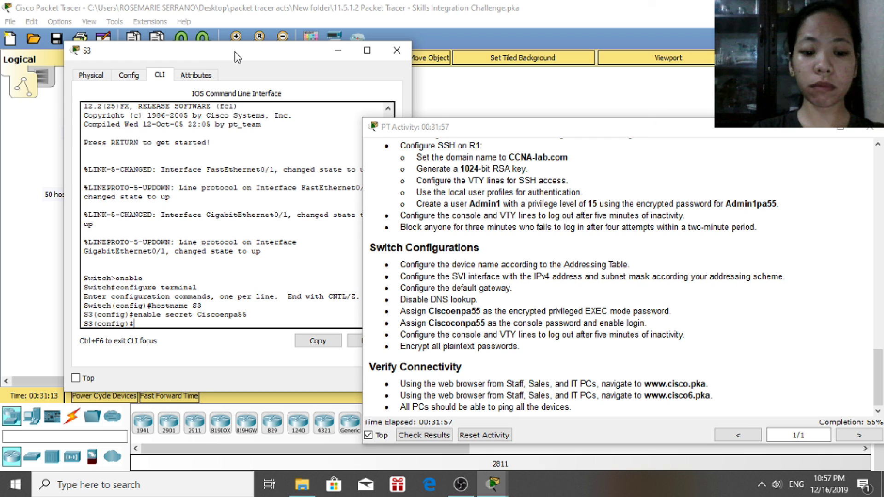
pyautogui.write('line console')
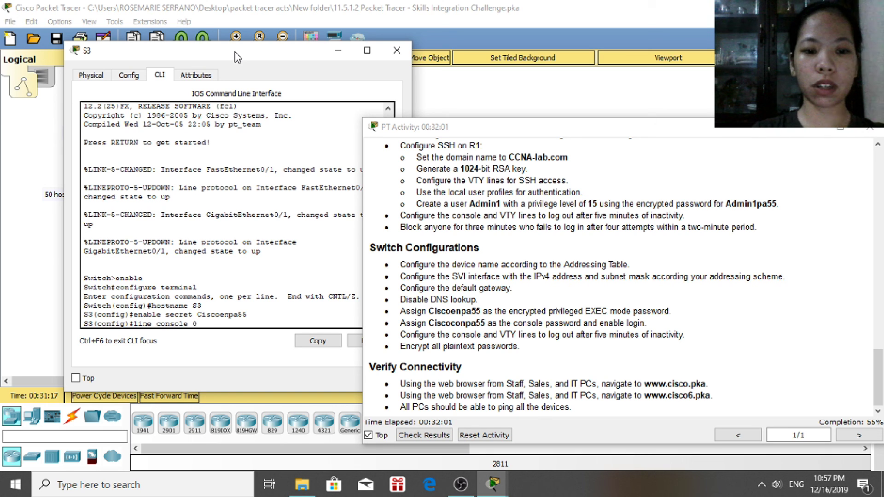
pyautogui.write(' 0')
# Set the console line 0 password on S3 and return to global configuration
pyautogui.press('Return')
pyautogui.write('password Ciscoconpa55')
pyautogui.press('Return')
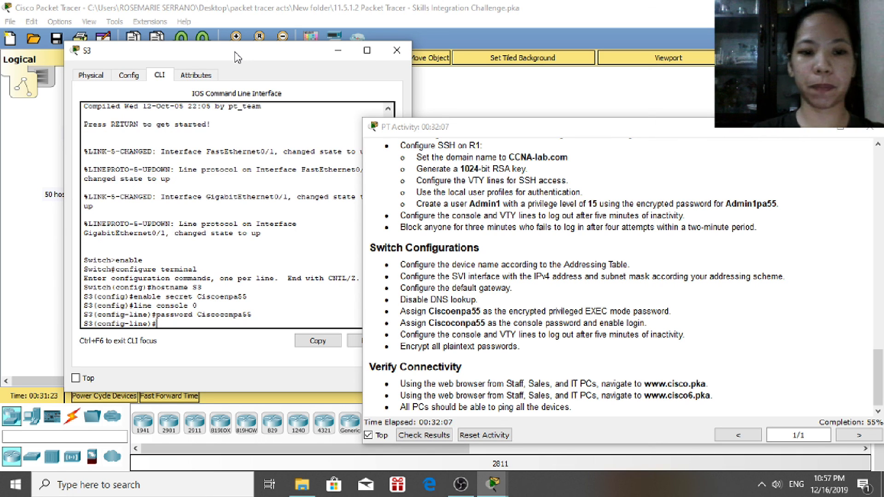
pyautogui.write('no shutdown')
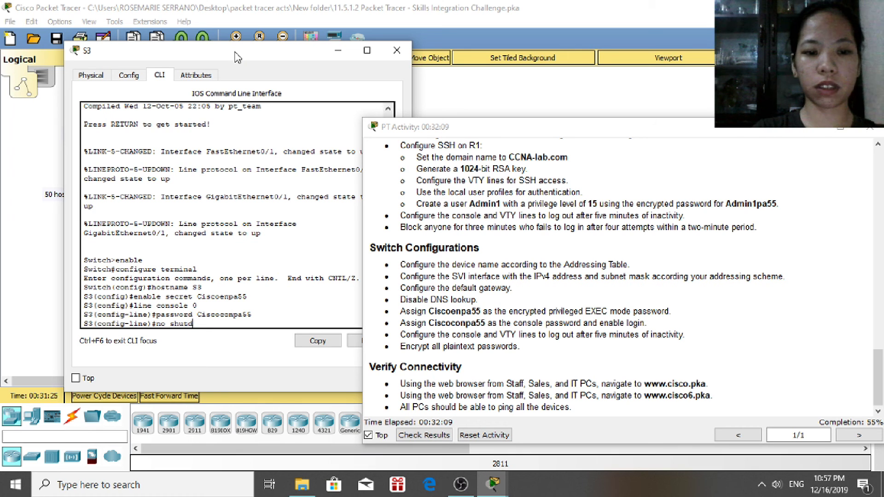
pyautogui.press('Return')
pyautogui.write('exit')
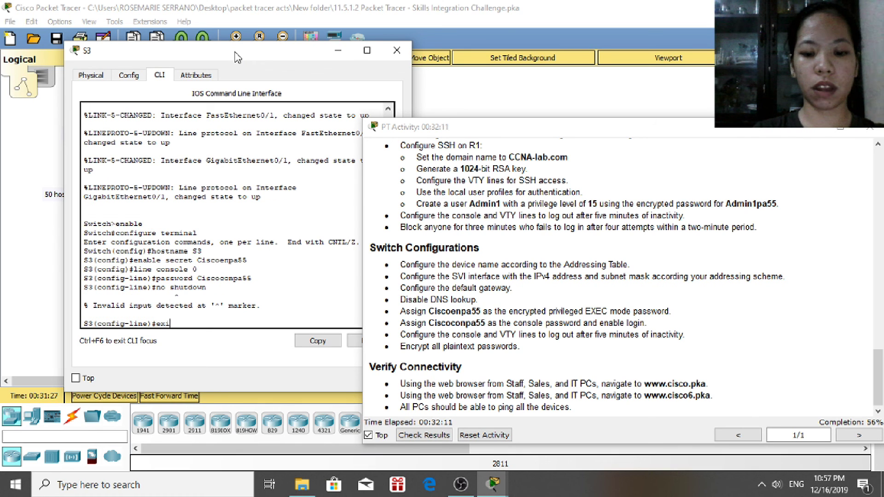
pyautogui.press('Return')
# Set the same password on S3's VTY lines 0 4 and leave line configuration
pyautogui.write('line vty 0 4')
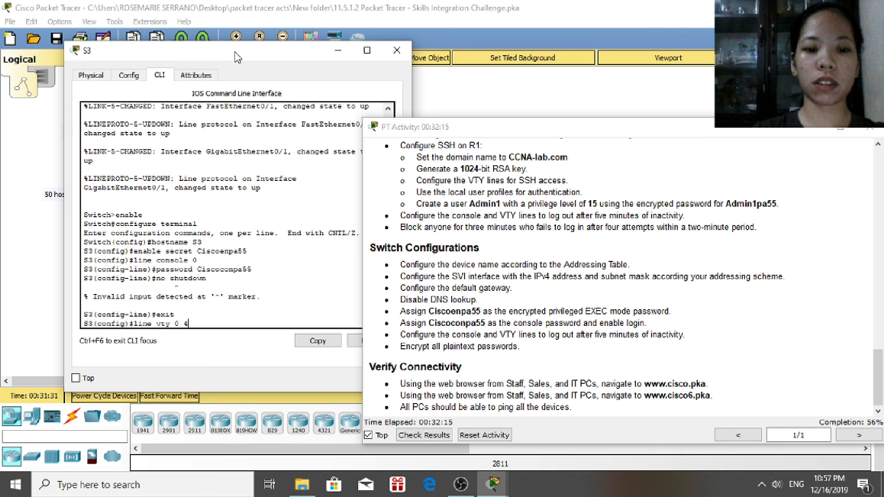
pyautogui.press('Return')
pyautogui.write('password Ciscoconpa55')
pyautogui.press('Return')
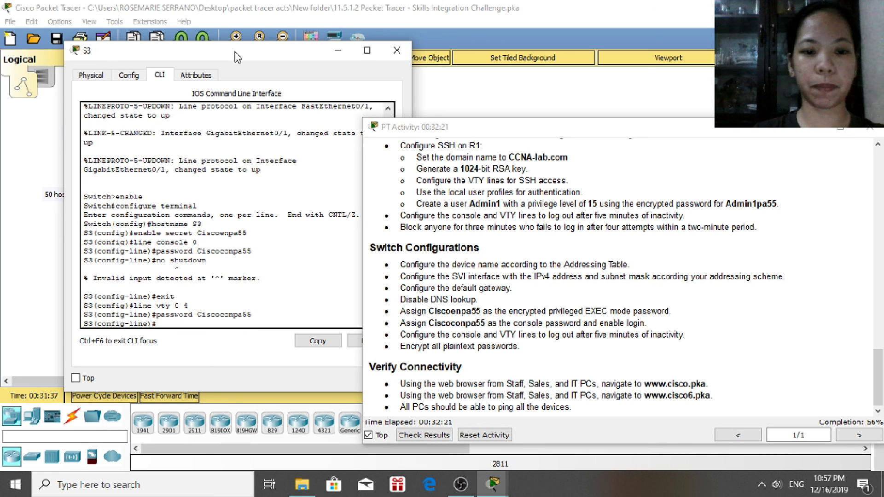
pyautogui.write('no shutdown')
pyautogui.press('Return')
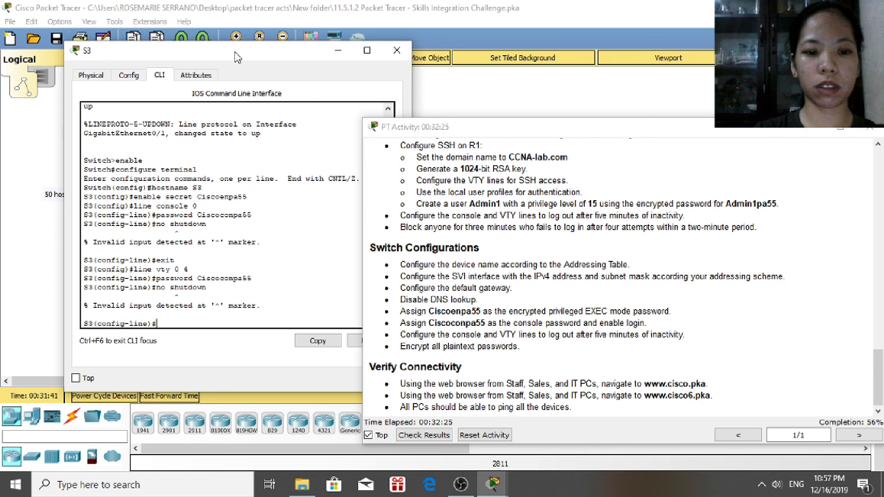
pyautogui.write('exit')
pyautogui.press('Return')
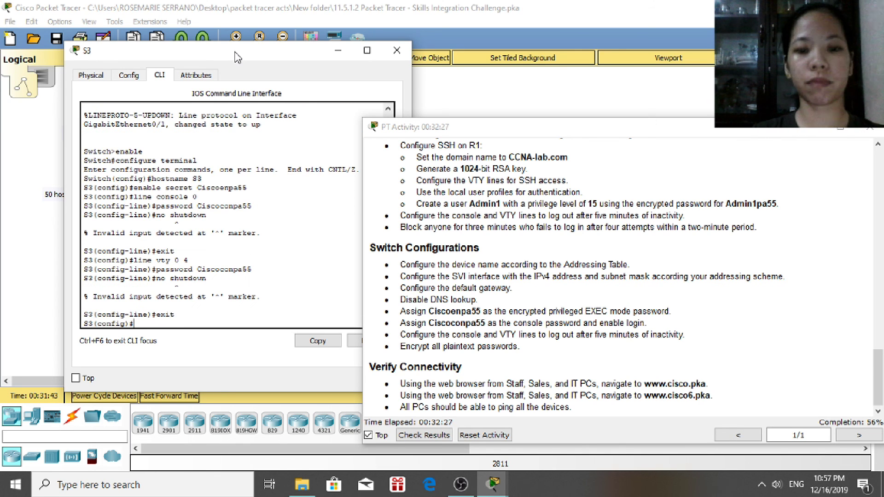
# Enable service password-encryption on S3, exit configuration, and close the S3 window
pyautogui.write('serv')
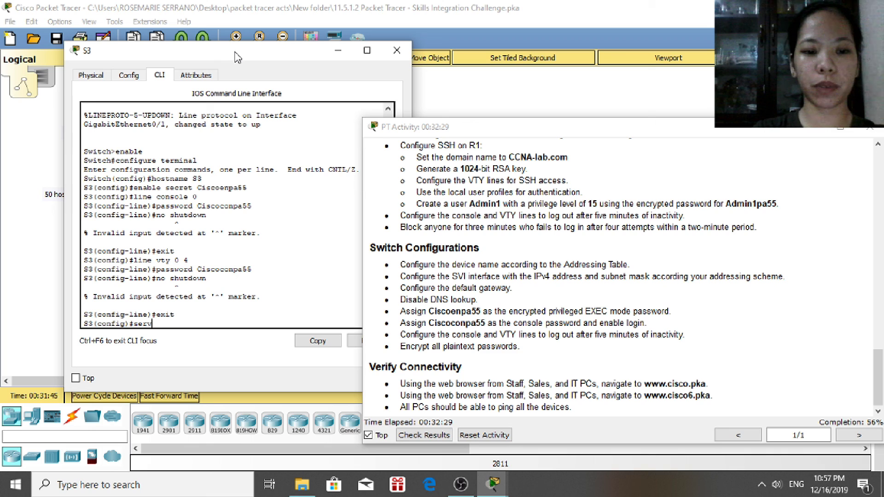
pyautogui.write('ice pas')
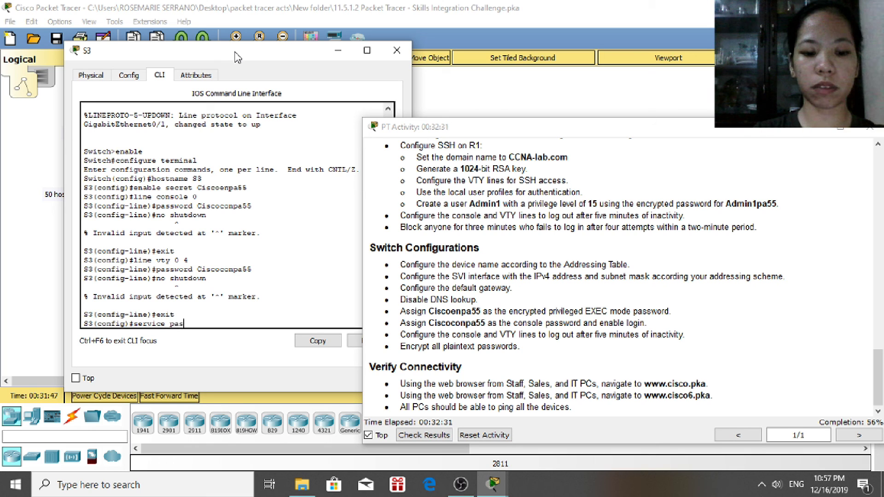
pyautogui.write('sw')
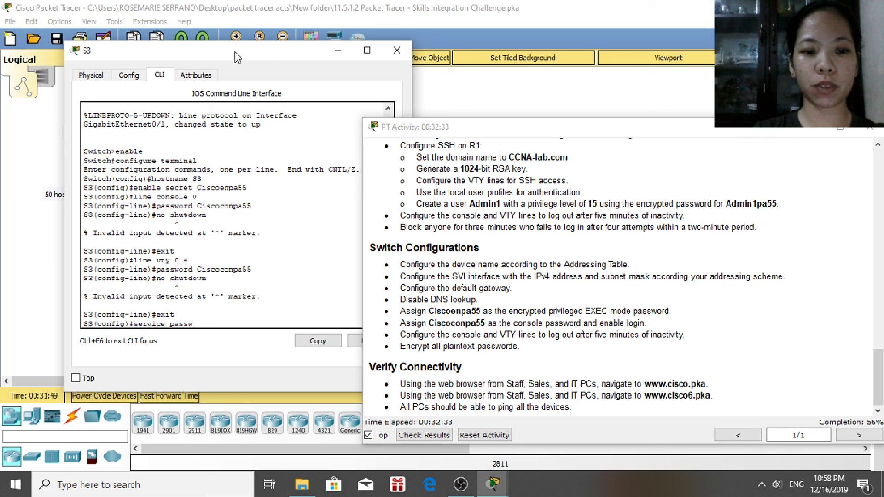
pyautogui.write('ord-encryption')
pyautogui.press('Return')
pyautogui.write('exit')
pyautogui.press('Return')
pyautogui.press('Return')
pyautogui.write('e')
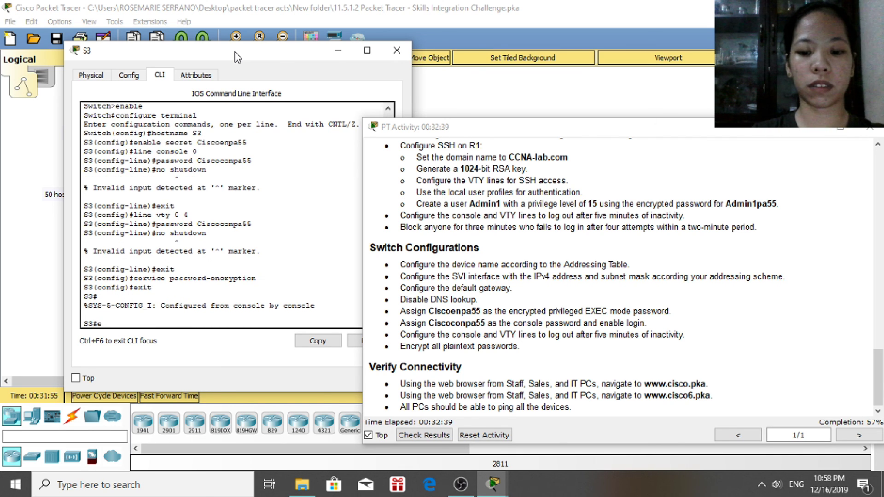
pyautogui.write('nd')
pyautogui.press('Return')
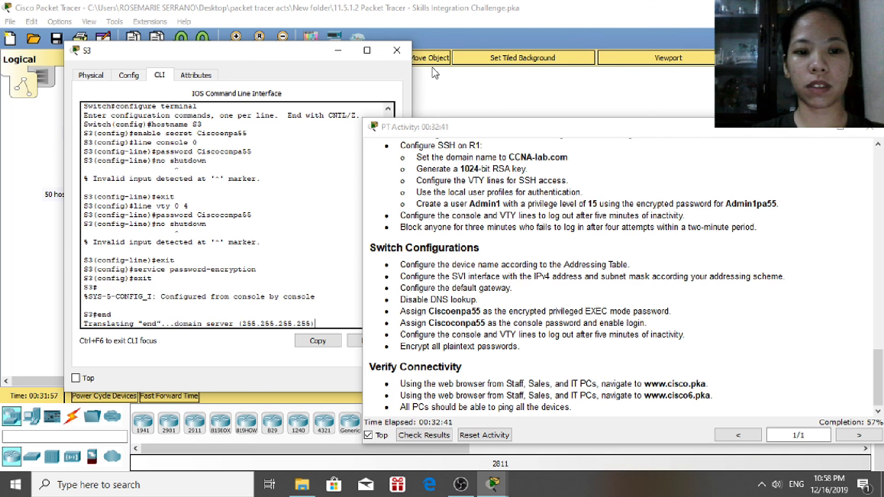
pyautogui.click(397, 50)
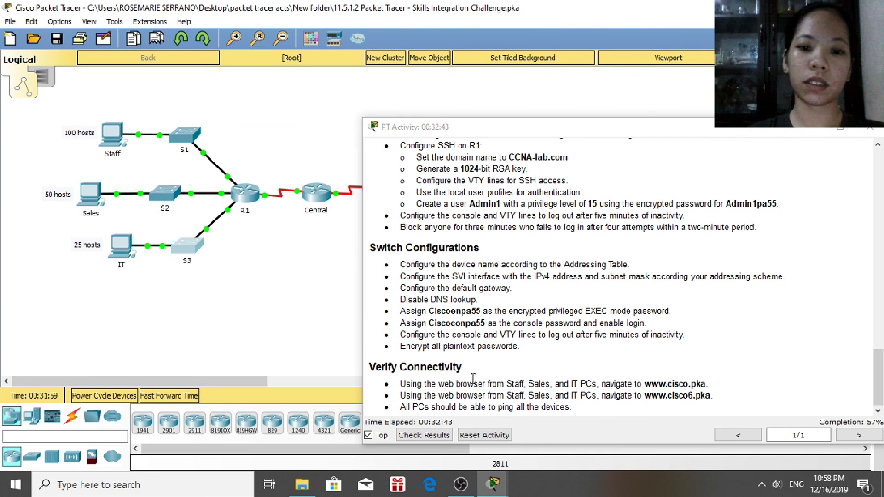
pyautogui.click(881, 368)
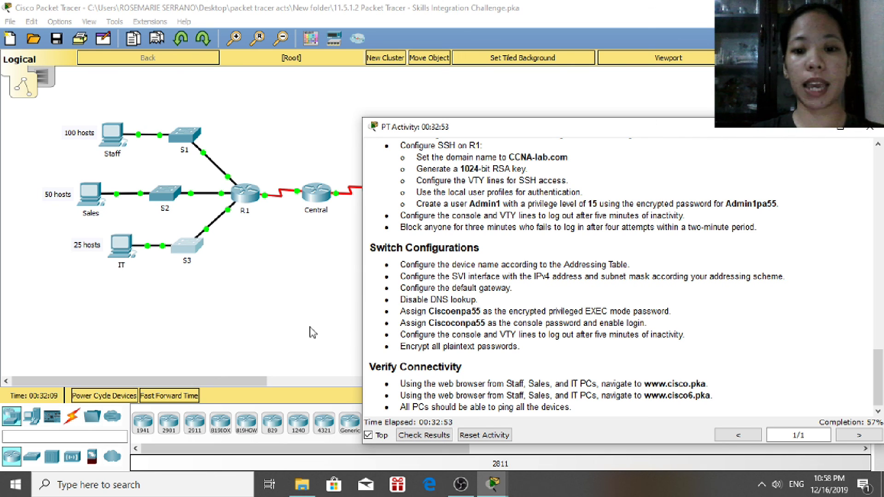
pyautogui.click(113, 144)
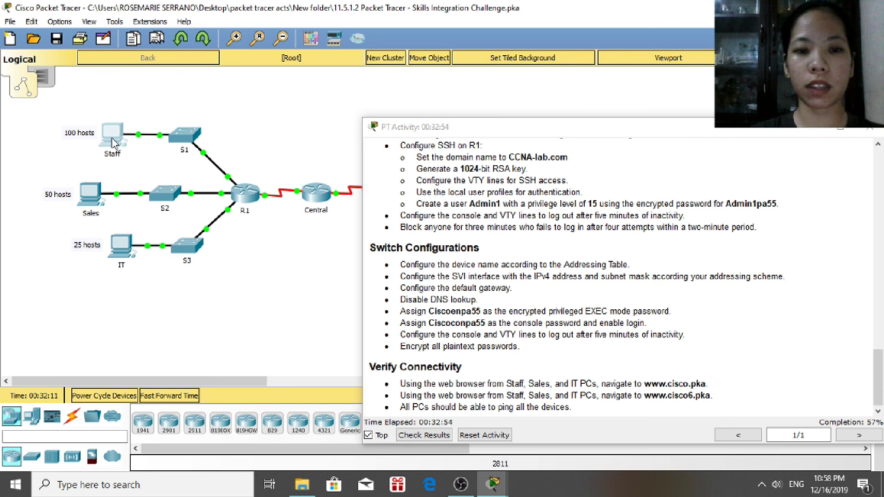
pyautogui.moveTo(519, 67); pyautogui.dragTo(333, 40)
pyautogui.click(455, 99)
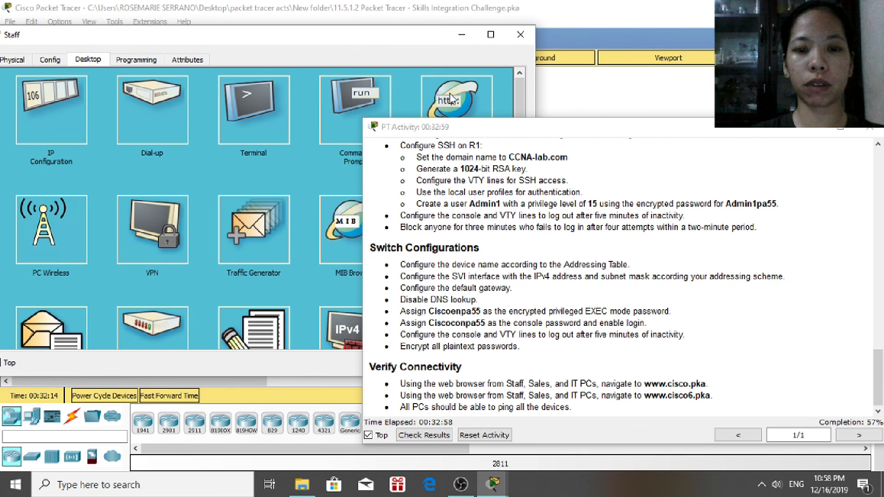
pyautogui.click(226, 100)
pyautogui.write('w')
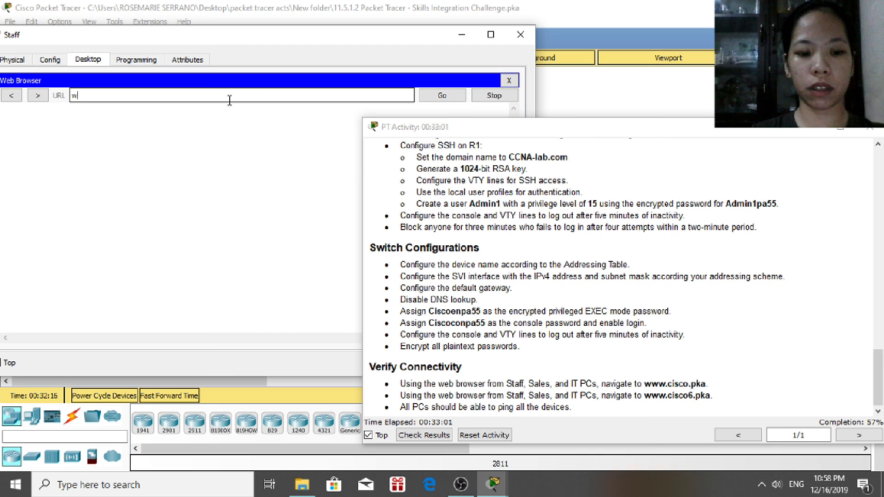
pyautogui.write('ww.cisc')
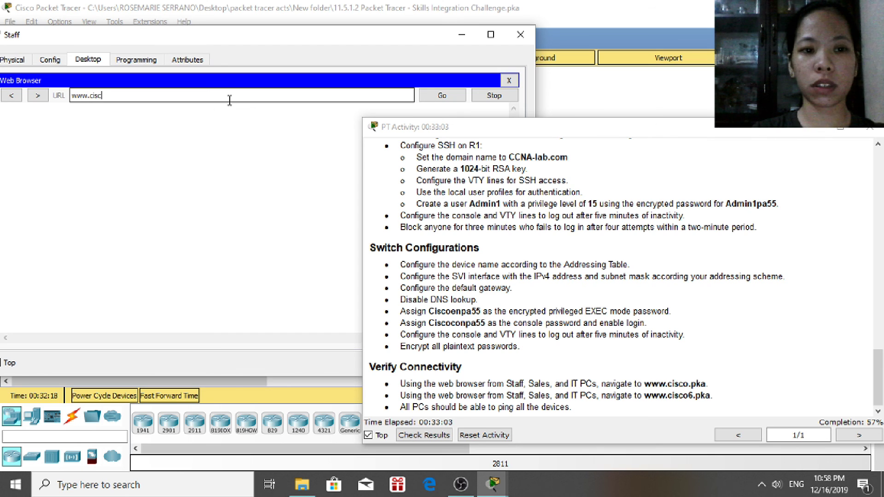
pyautogui.write('o.')
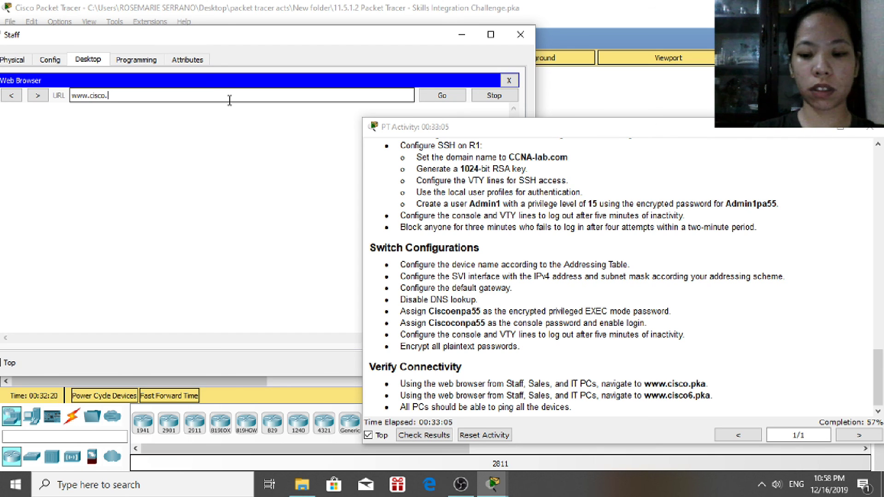
pyautogui.write('pka')
pyautogui.press('Return')
pyautogui.click(436, 97)
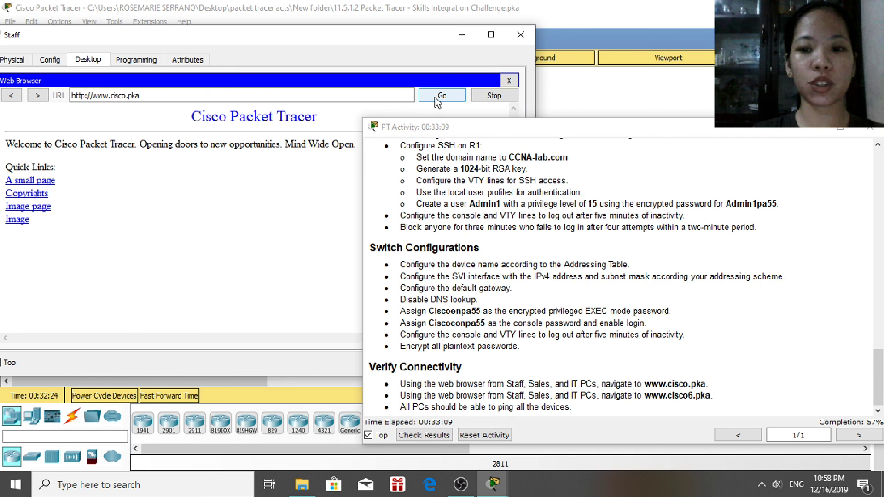
pyautogui.click(521, 34)
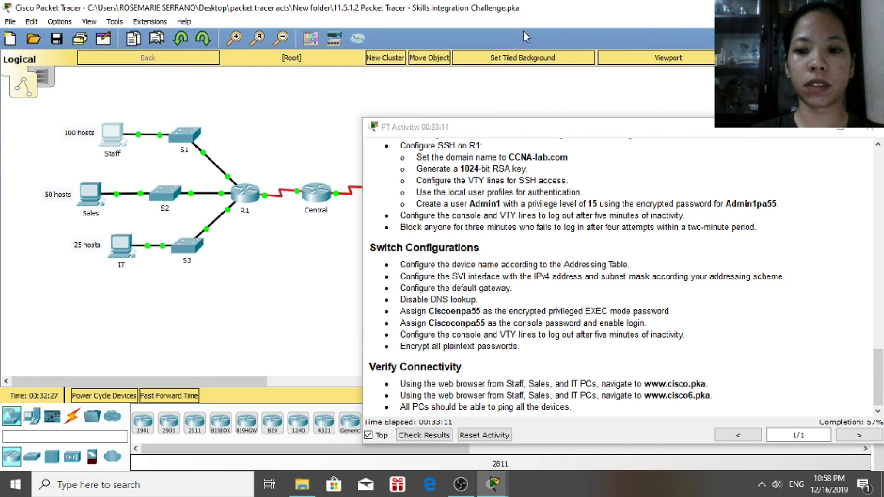
pyautogui.click(96, 200)
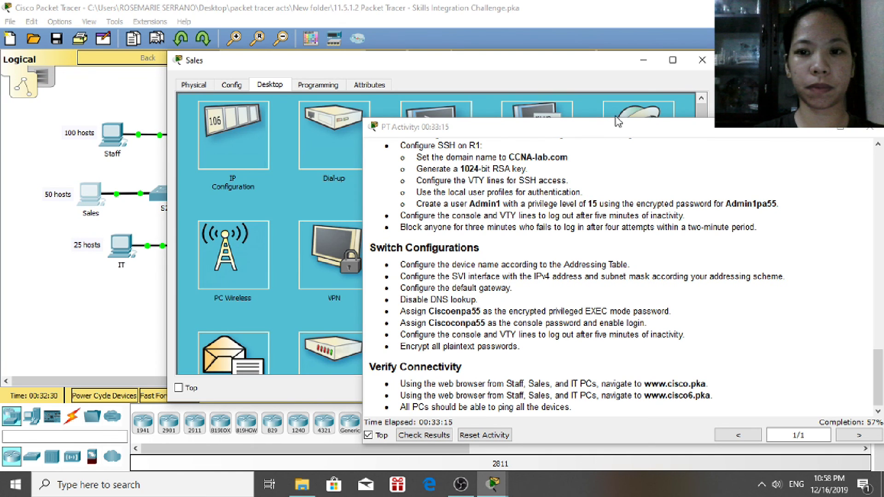
pyautogui.click(629, 115)
pyautogui.moveTo(485, 70); pyautogui.dragTo(339, 32)
pyautogui.click(251, 82)
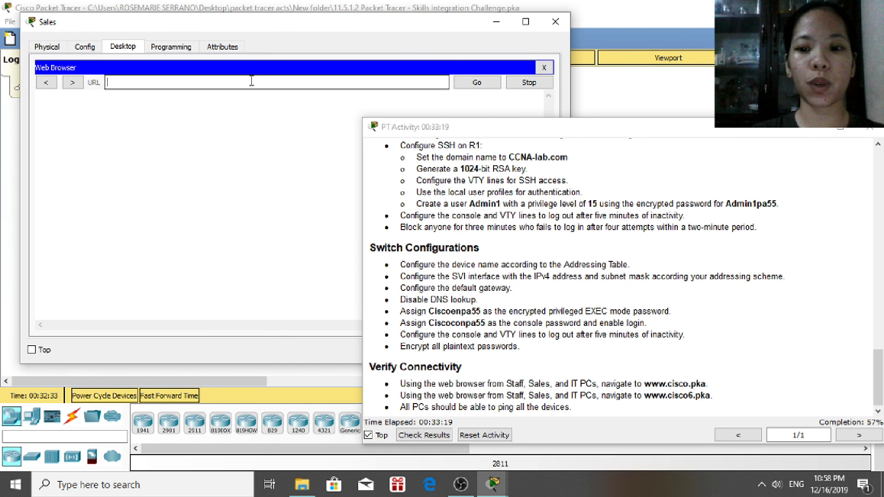
pyautogui.write('www.')
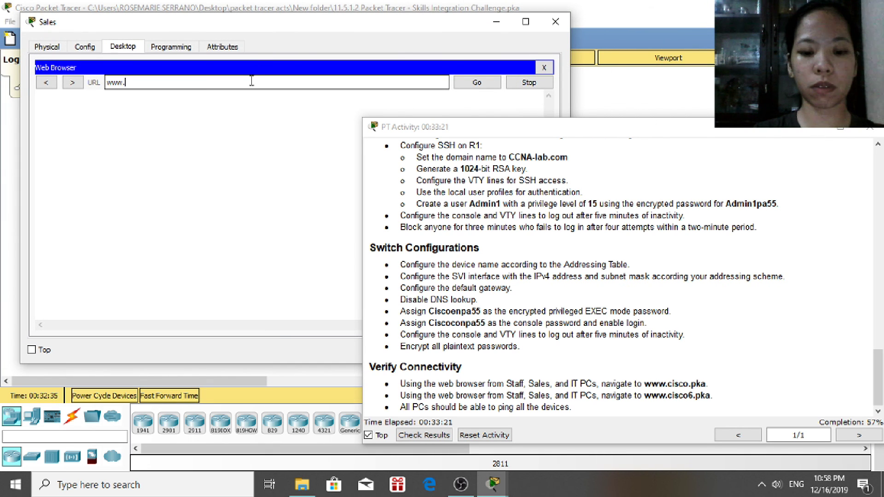
pyautogui.write('cisco.pka')
pyautogui.press('Return')
pyautogui.click(478, 89)
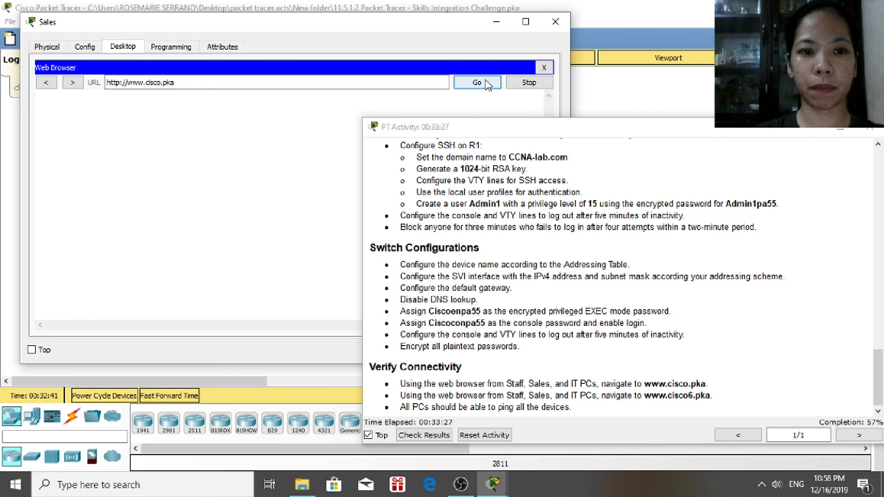
pyautogui.click(555, 21)
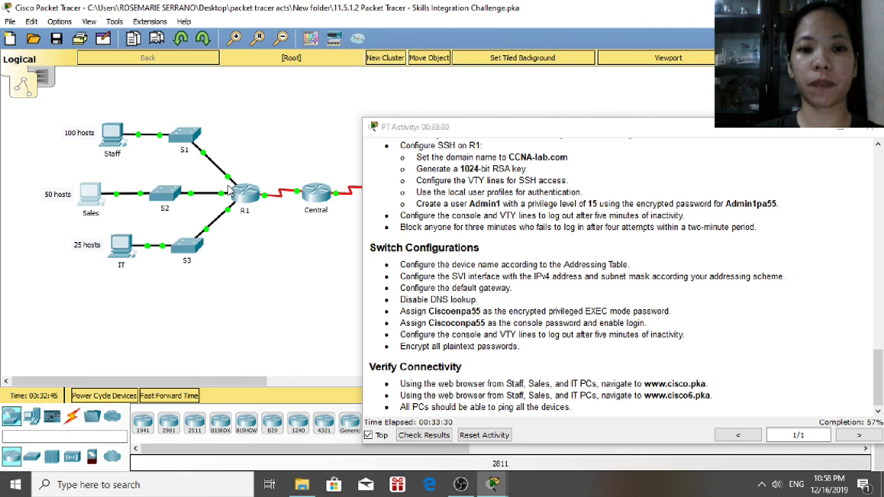
pyautogui.click(122, 251)
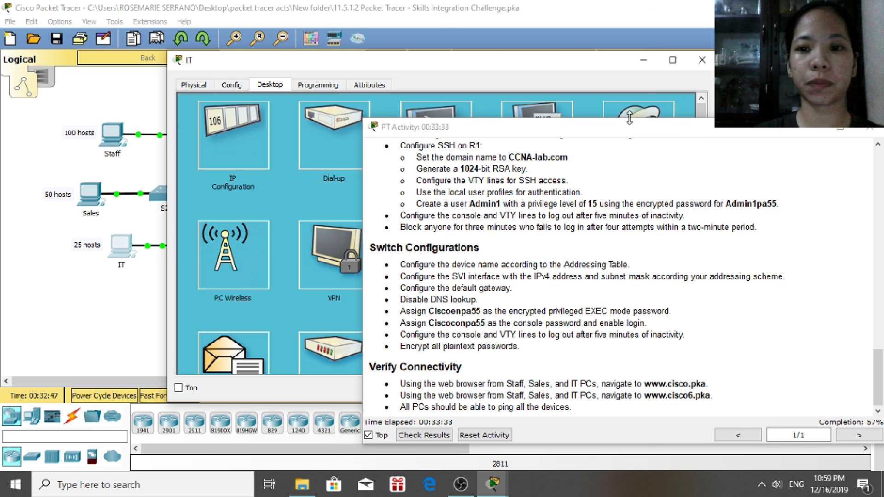
pyautogui.click(629, 121)
pyautogui.click(652, 114)
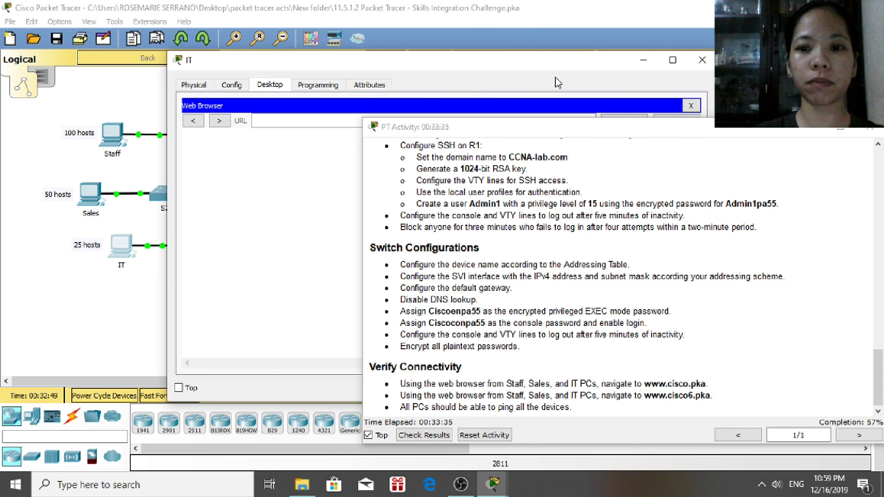
pyautogui.moveTo(557, 64); pyautogui.dragTo(381, 42)
pyautogui.click(341, 99)
pyautogui.write('www.cisco')
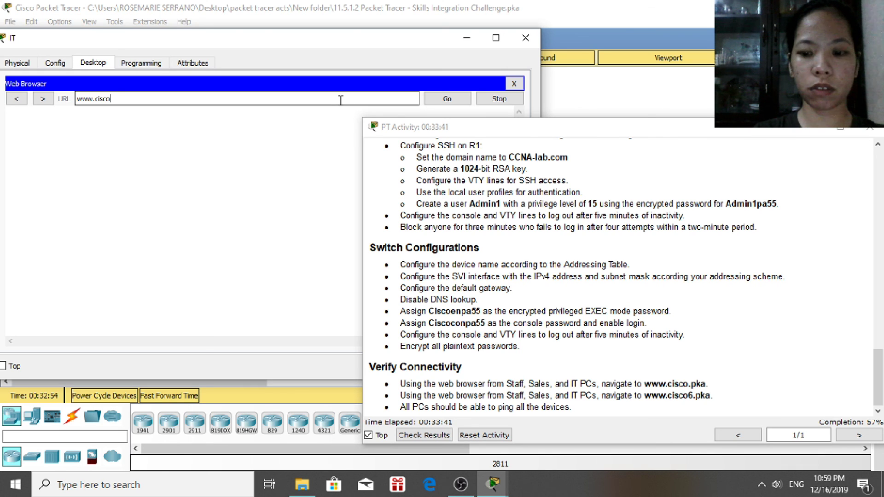
pyautogui.write('.pka')
pyautogui.press('Return')
pyautogui.click(453, 99)
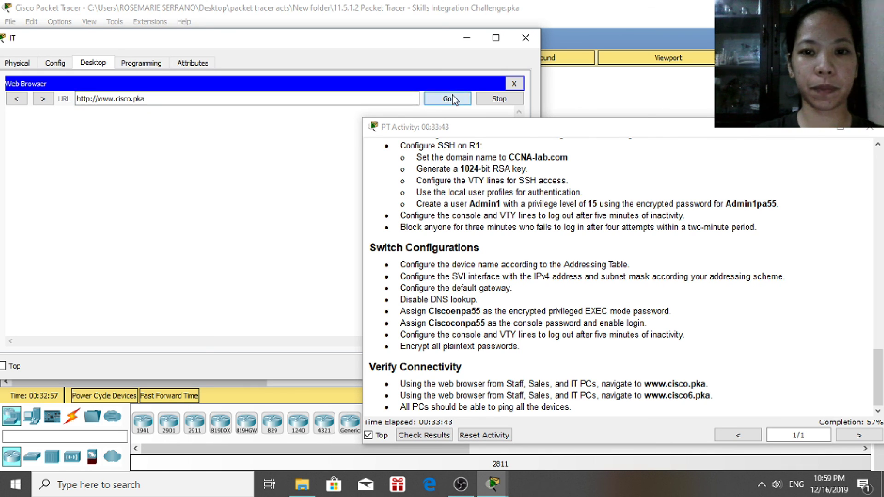
pyautogui.click(526, 39)
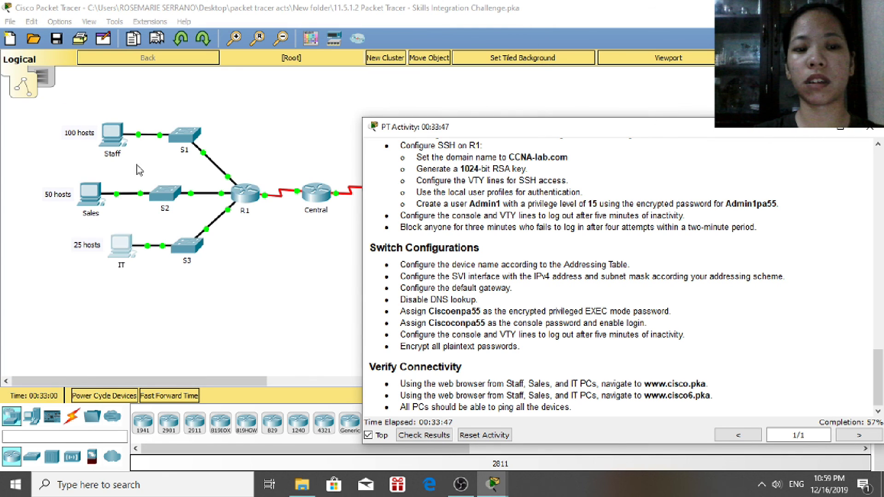
pyautogui.click(114, 143)
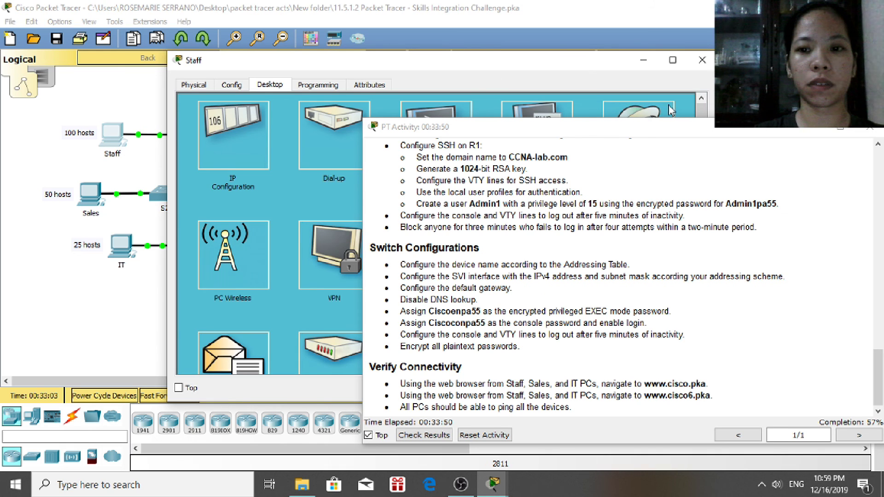
pyautogui.click(638, 109)
pyautogui.moveTo(534, 66); pyautogui.dragTo(396, 36)
pyautogui.click(283, 87)
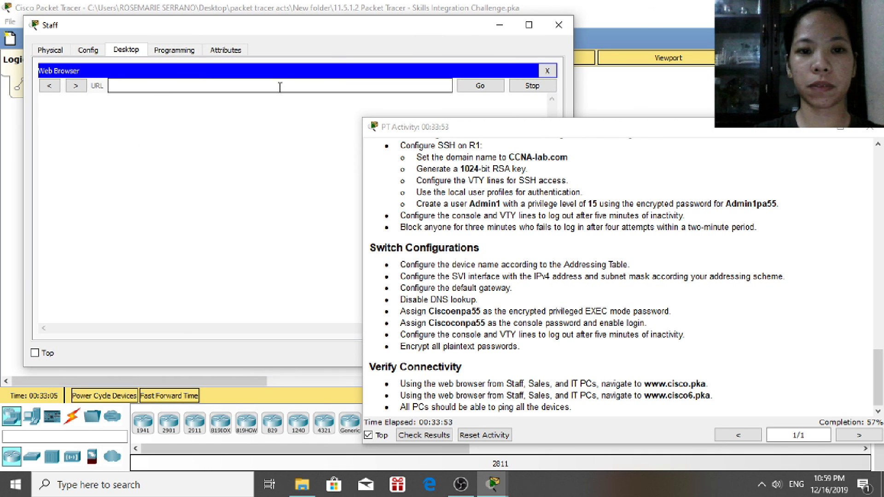
pyautogui.write('www.cisco6.pka')
pyautogui.press('Return')
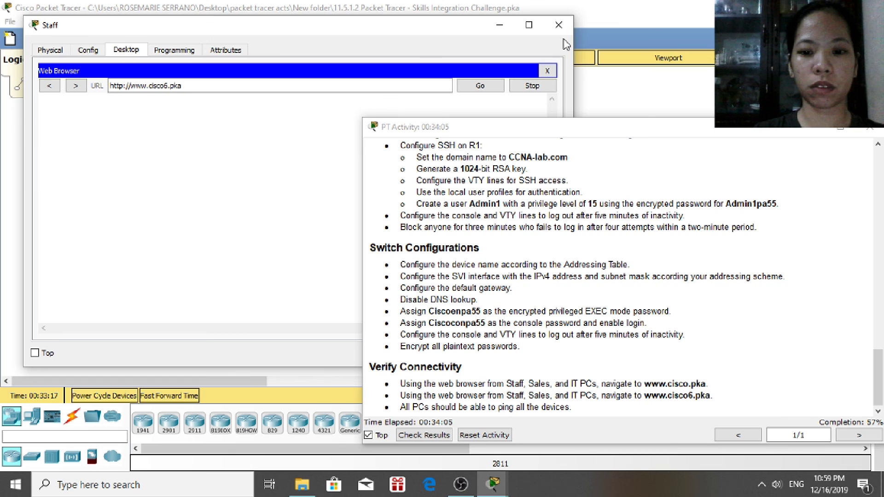
pyautogui.click(559, 24)
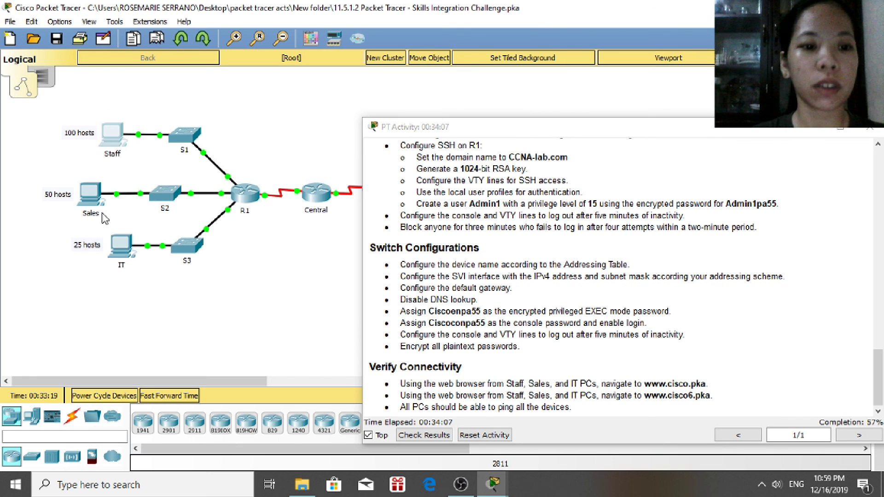
pyautogui.click(93, 199)
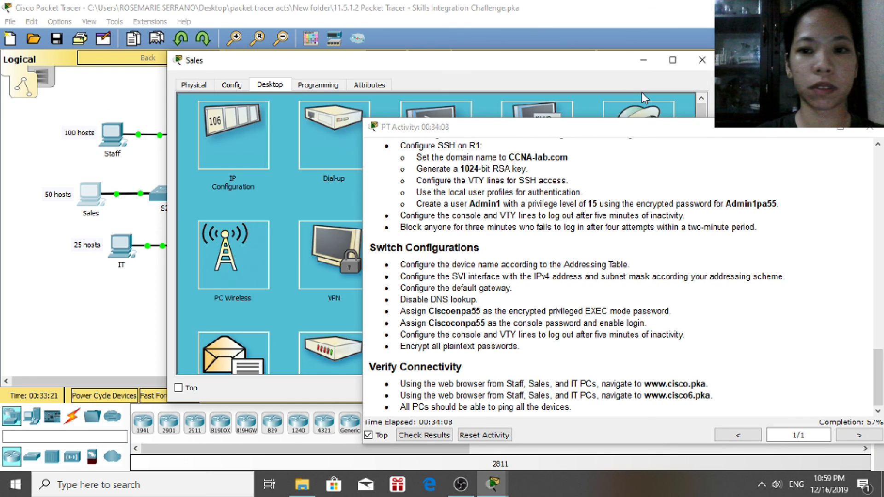
pyautogui.click(640, 108)
pyautogui.moveTo(515, 60); pyautogui.dragTo(347, 30)
pyautogui.click(339, 91)
pyautogui.write('www.cisco6.pka')
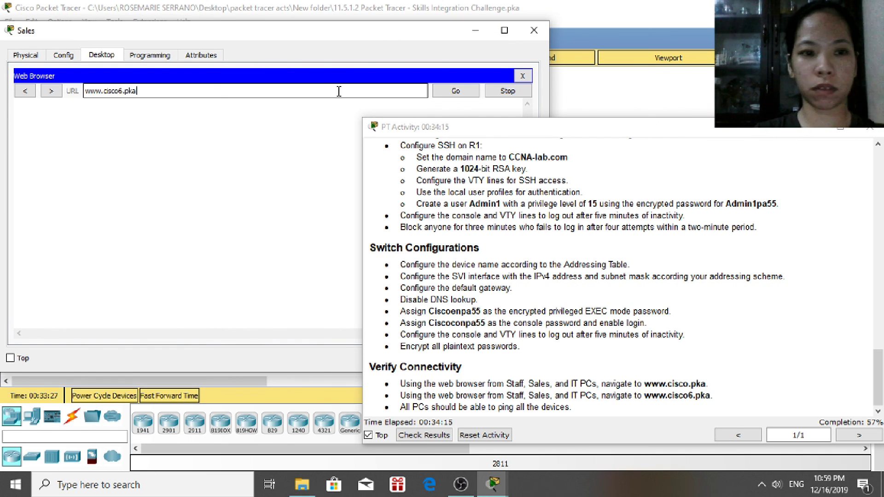
pyautogui.press('Return')
pyautogui.click(466, 92)
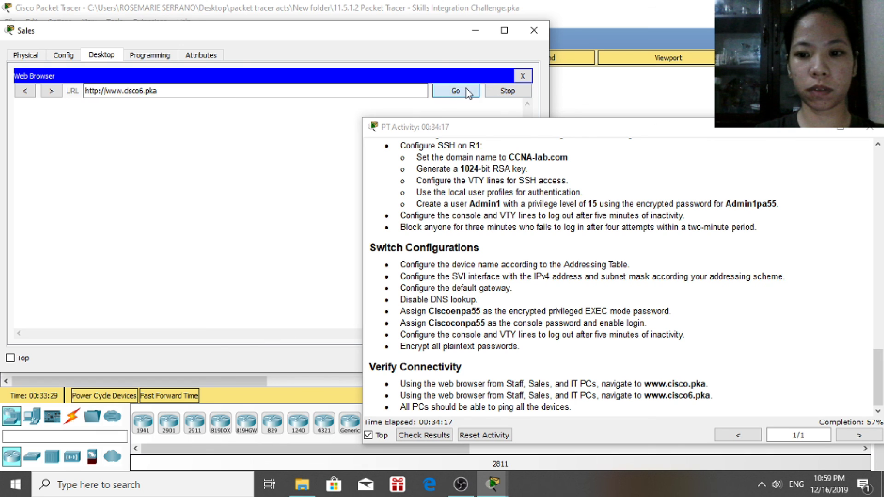
pyautogui.click(534, 30)
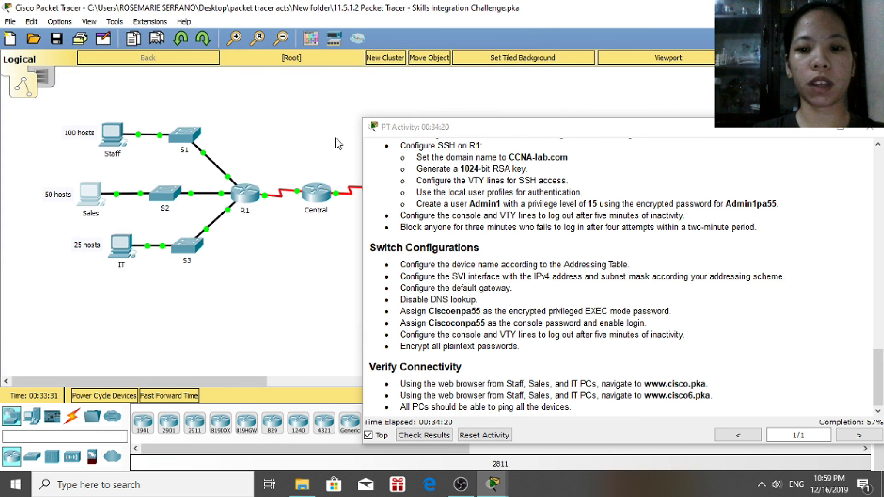
# Ping 192.168.0.131 from the Staff PC's command prompt; the requests time out
pyautogui.click(122, 141)
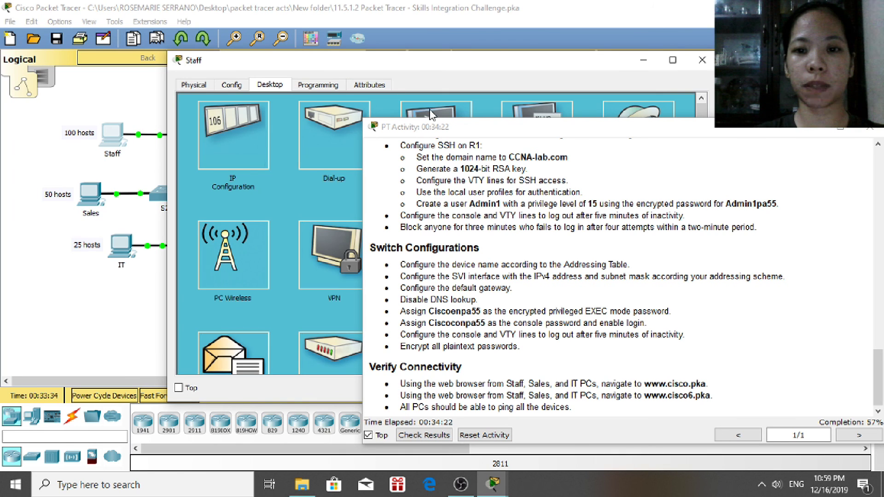
pyautogui.click(447, 109)
pyautogui.moveTo(467, 68); pyautogui.dragTo(303, 29)
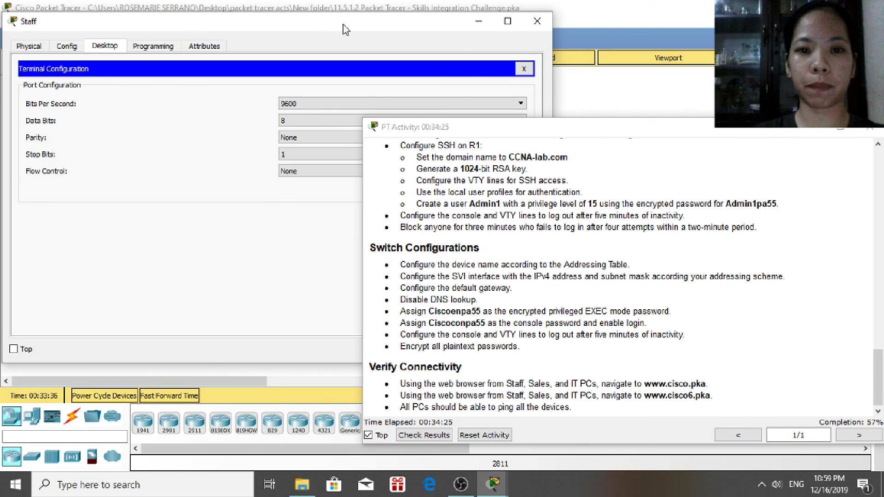
pyautogui.click(525, 70)
pyautogui.click(406, 80)
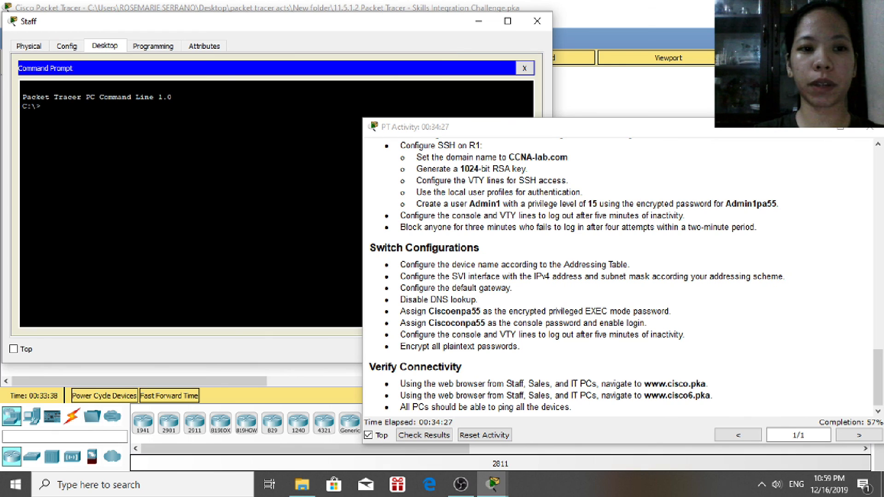
pyautogui.write('ping')
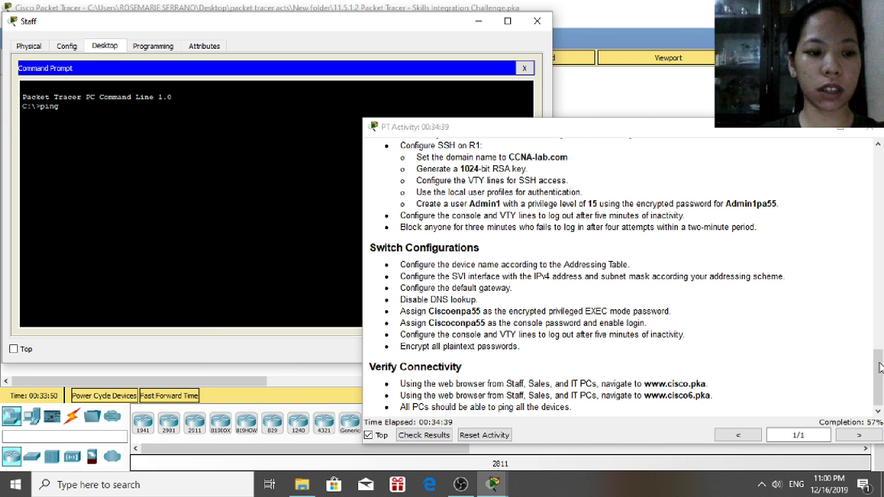
pyautogui.write('1')
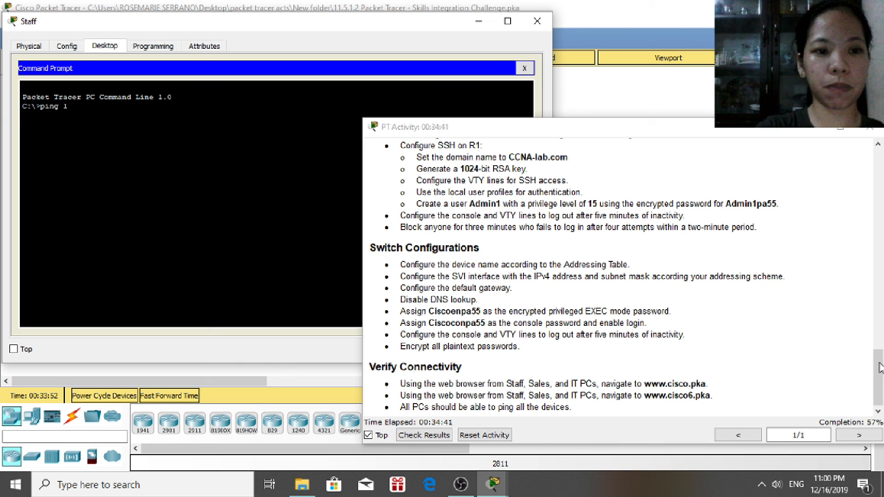
pyautogui.write('92.168.')
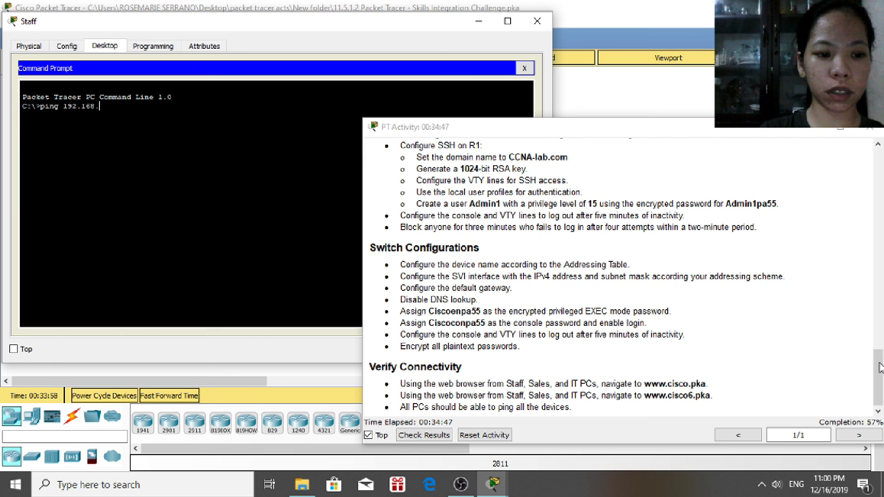
pyautogui.write('0.')
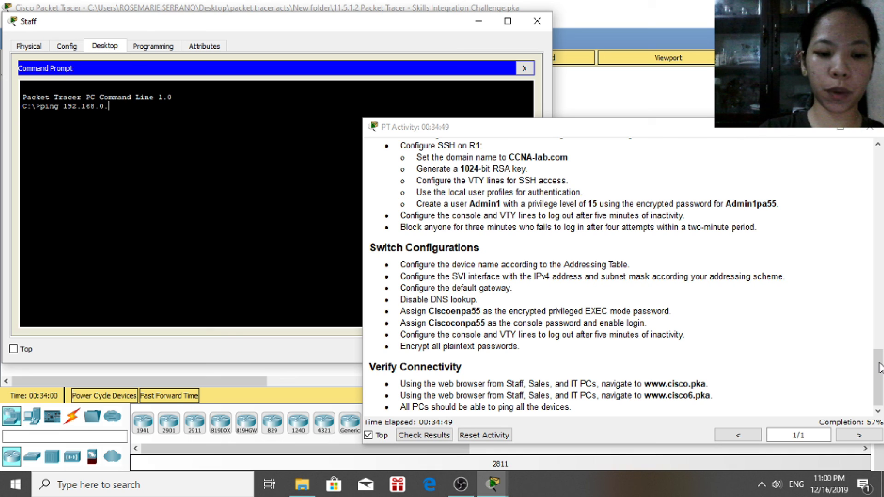
pyautogui.write('131')
pyautogui.press('Return')
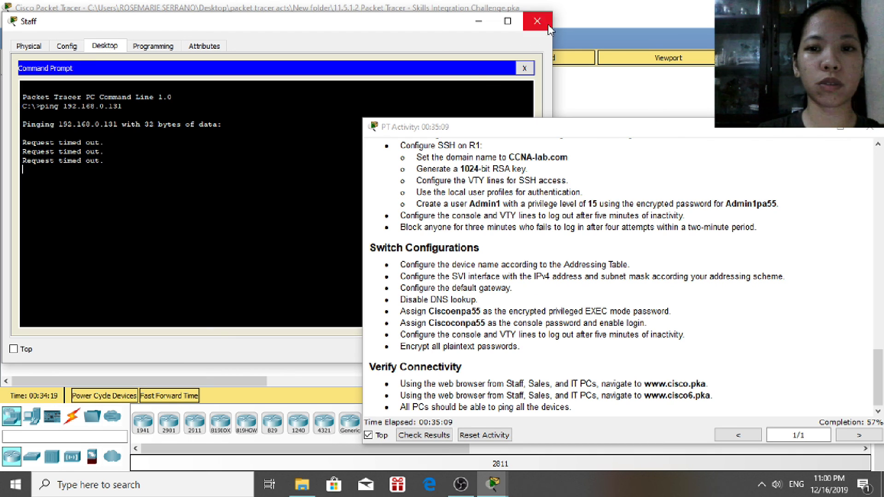
# Close the Staff PC, then ping 192.168.0.131 from the Sales PC's command prompt
pyautogui.click(537, 21)
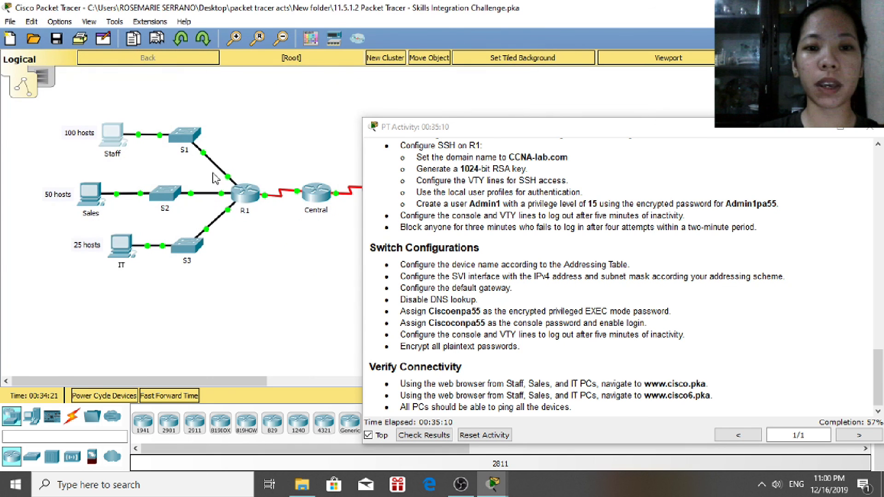
pyautogui.click(101, 198)
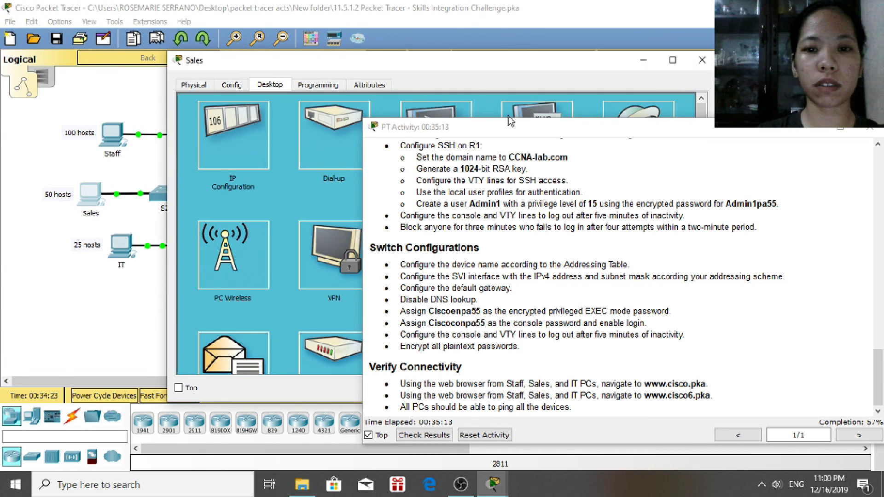
pyautogui.click(453, 114)
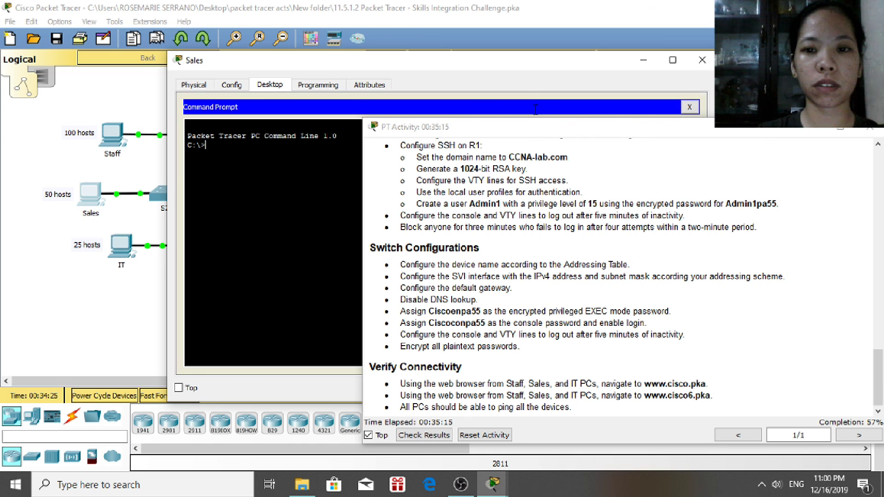
pyautogui.moveTo(510, 66); pyautogui.dragTo(396, 35)
pyautogui.write('p')
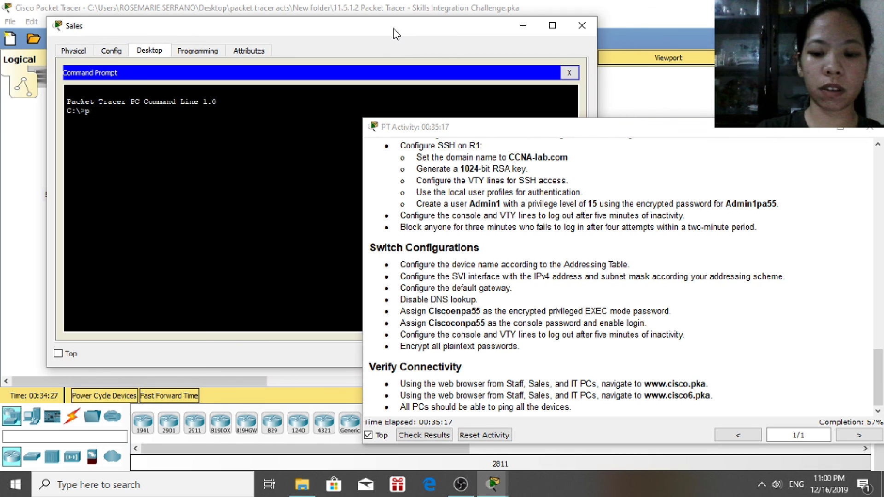
pyautogui.write('ing 192.168')
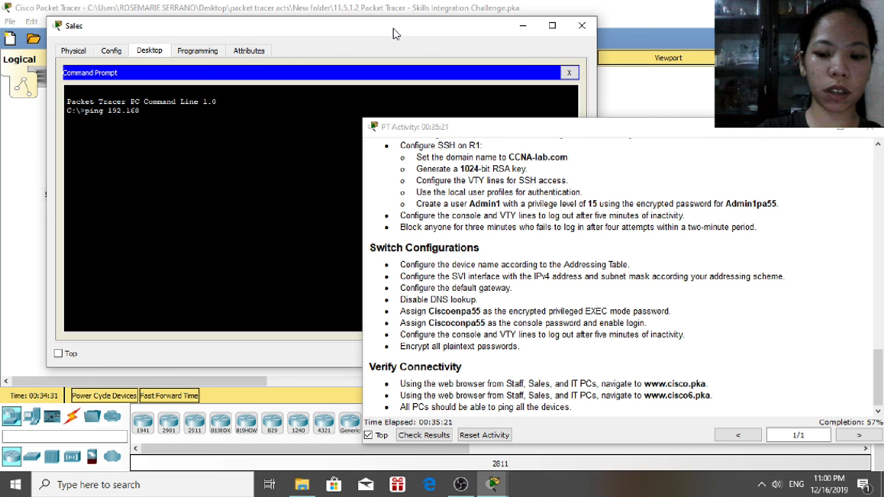
pyautogui.write('.0.131')
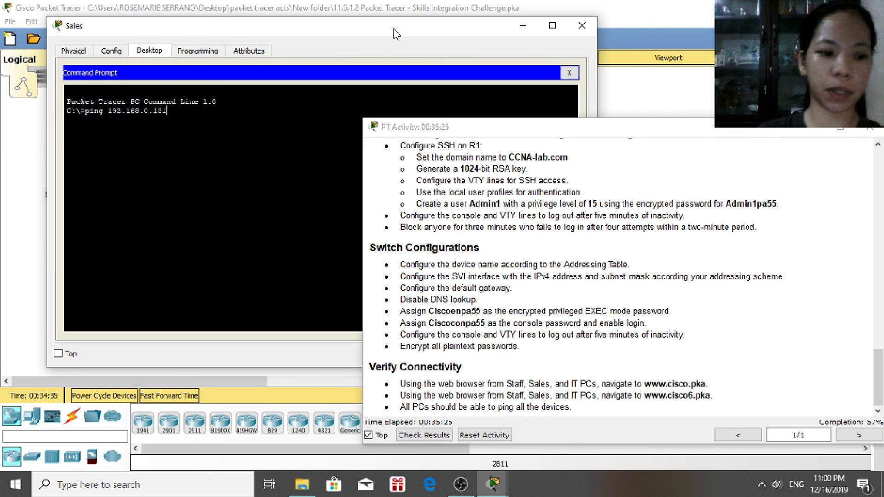
pyautogui.press('Return')
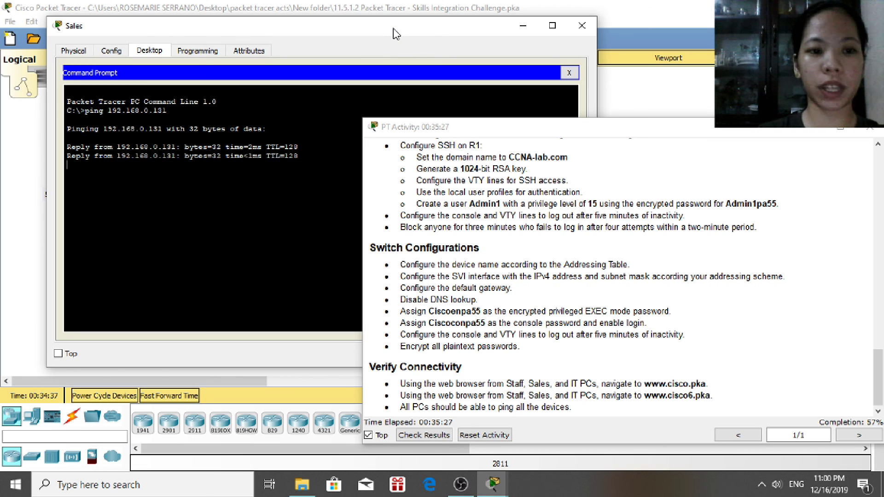
pyautogui.click(583, 27)
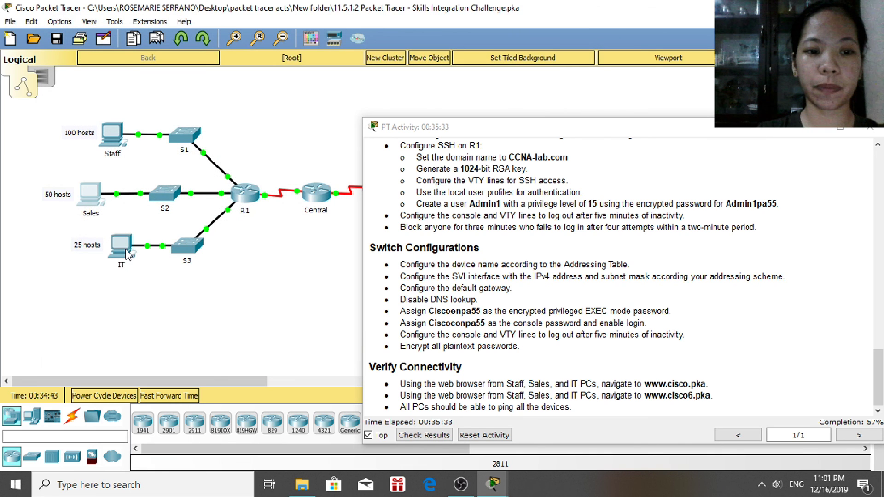
# Ping 192.168.0.156 from the IT PC's command prompt, then close the IT window
pyautogui.click(128, 254)
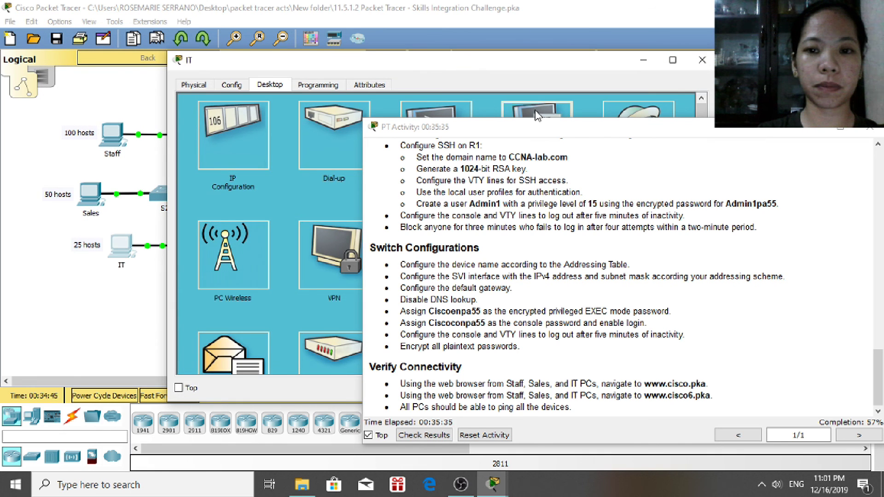
pyautogui.click(536, 112)
pyautogui.moveTo(561, 64); pyautogui.dragTo(404, 29)
pyautogui.write('ping 192')
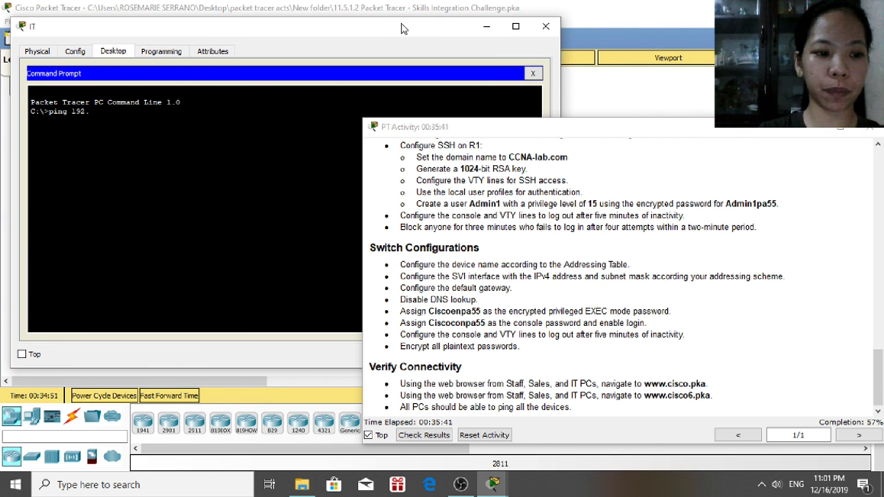
pyautogui.write('.168')
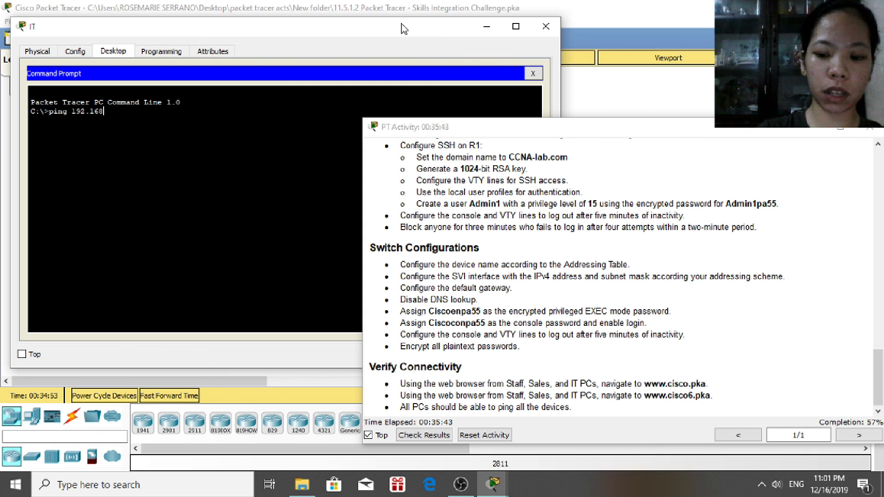
pyautogui.write('.0.')
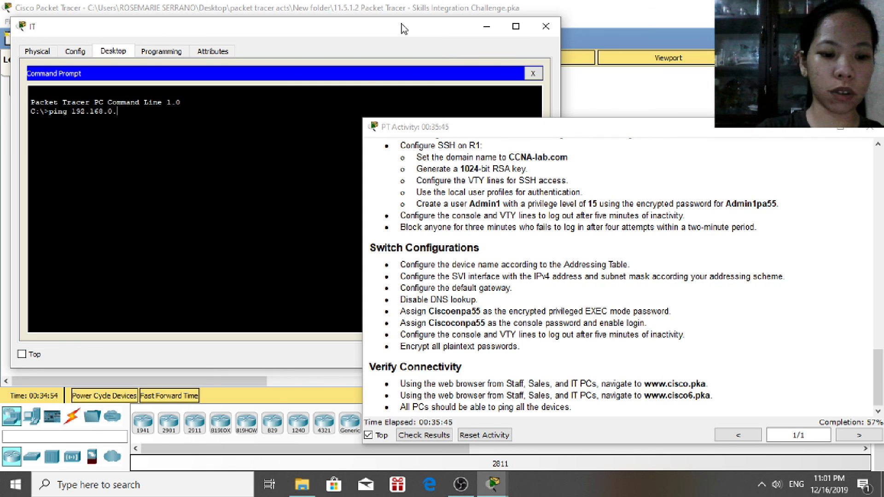
pyautogui.write('156')
pyautogui.press('Return')
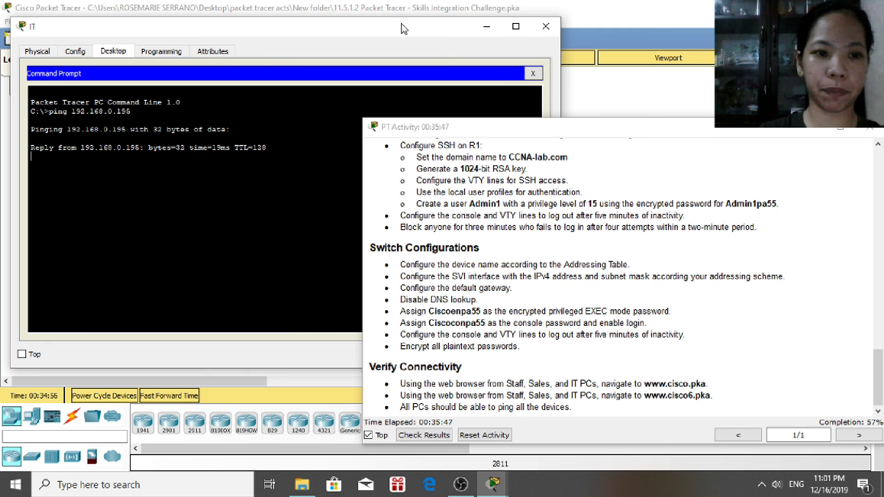
pyautogui.click(545, 26)
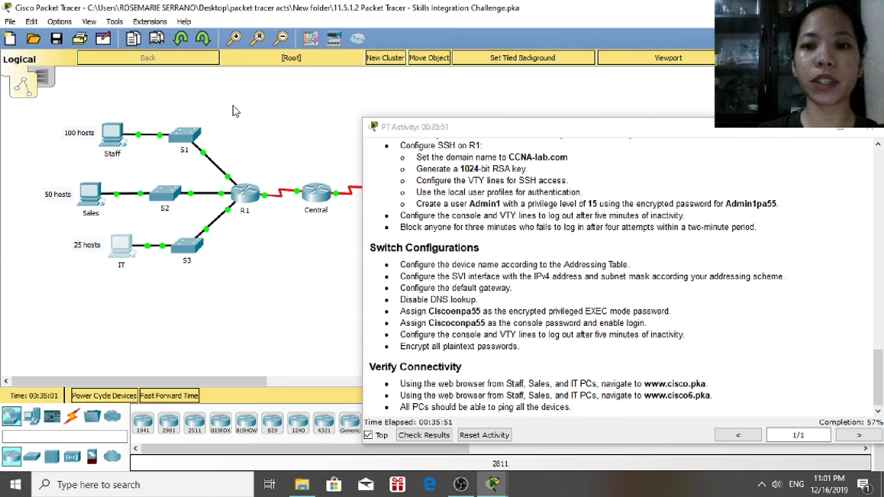
# Ping 192.168.0.3 from the Staff PC's command prompt with 4 of 4 replies, then close it
pyautogui.click(111, 148)
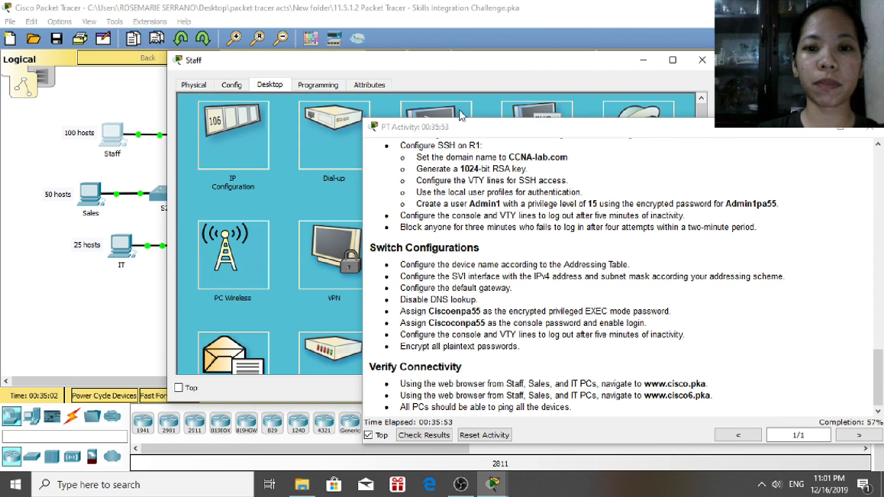
pyautogui.click(553, 110)
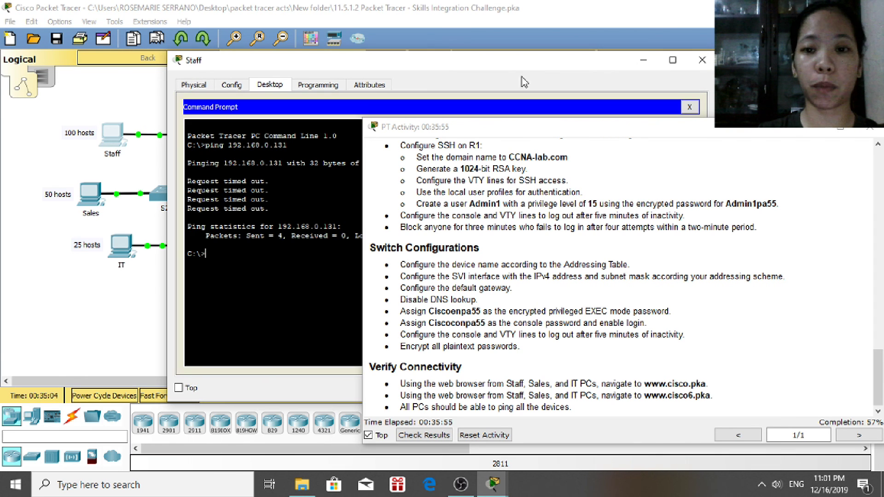
pyautogui.moveTo(518, 68); pyautogui.dragTo(375, 30)
pyautogui.write('poing')
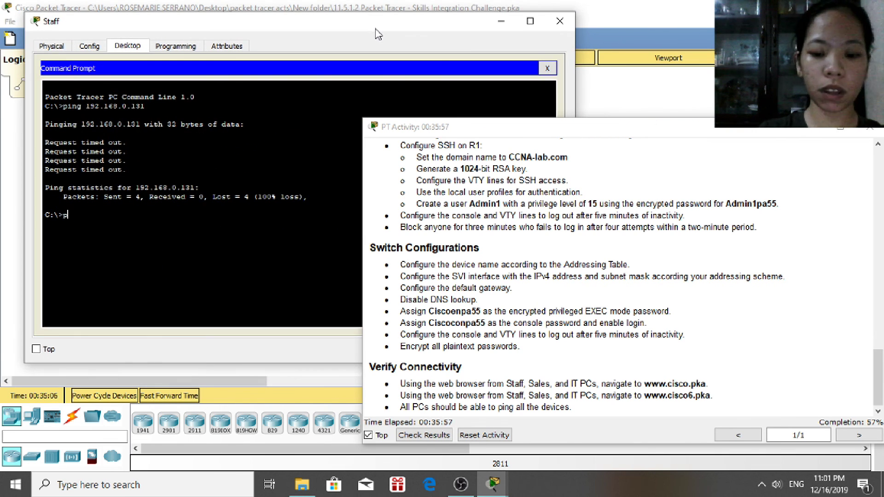
pyautogui.press('BackSpace')
pyautogui.press('BackSpace')
pyautogui.press('BackSpace')
pyautogui.press('BackSpace')
pyautogui.write('ing 1')
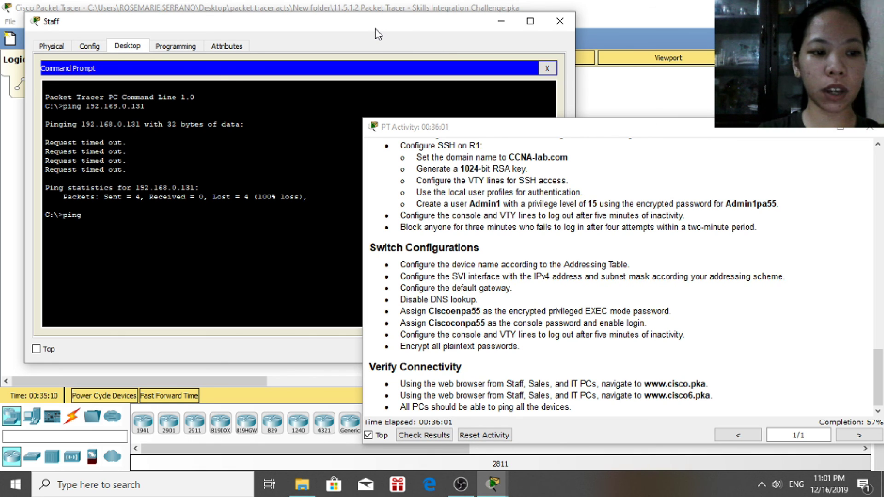
pyautogui.write('92.168.0.3')
pyautogui.press('Return')
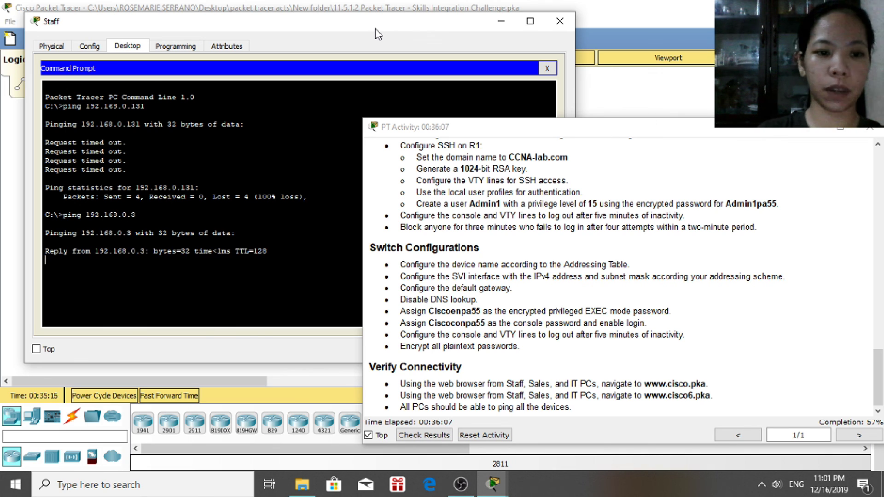
pyautogui.click(560, 21)
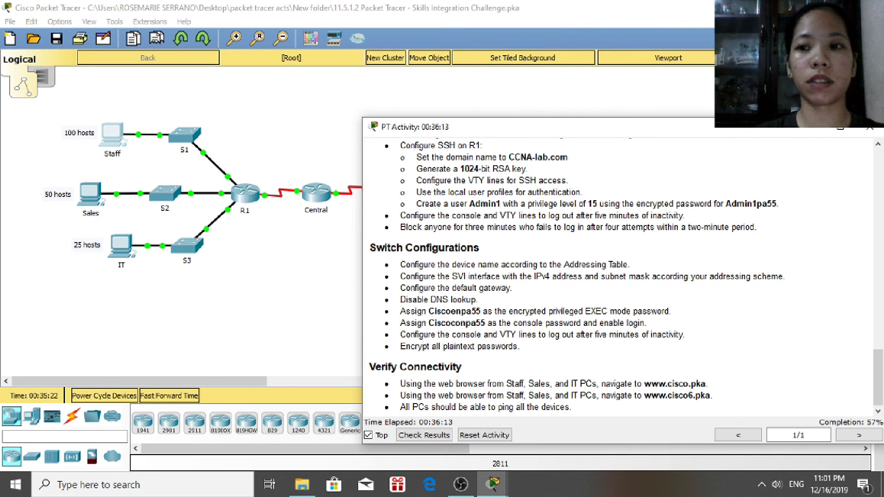